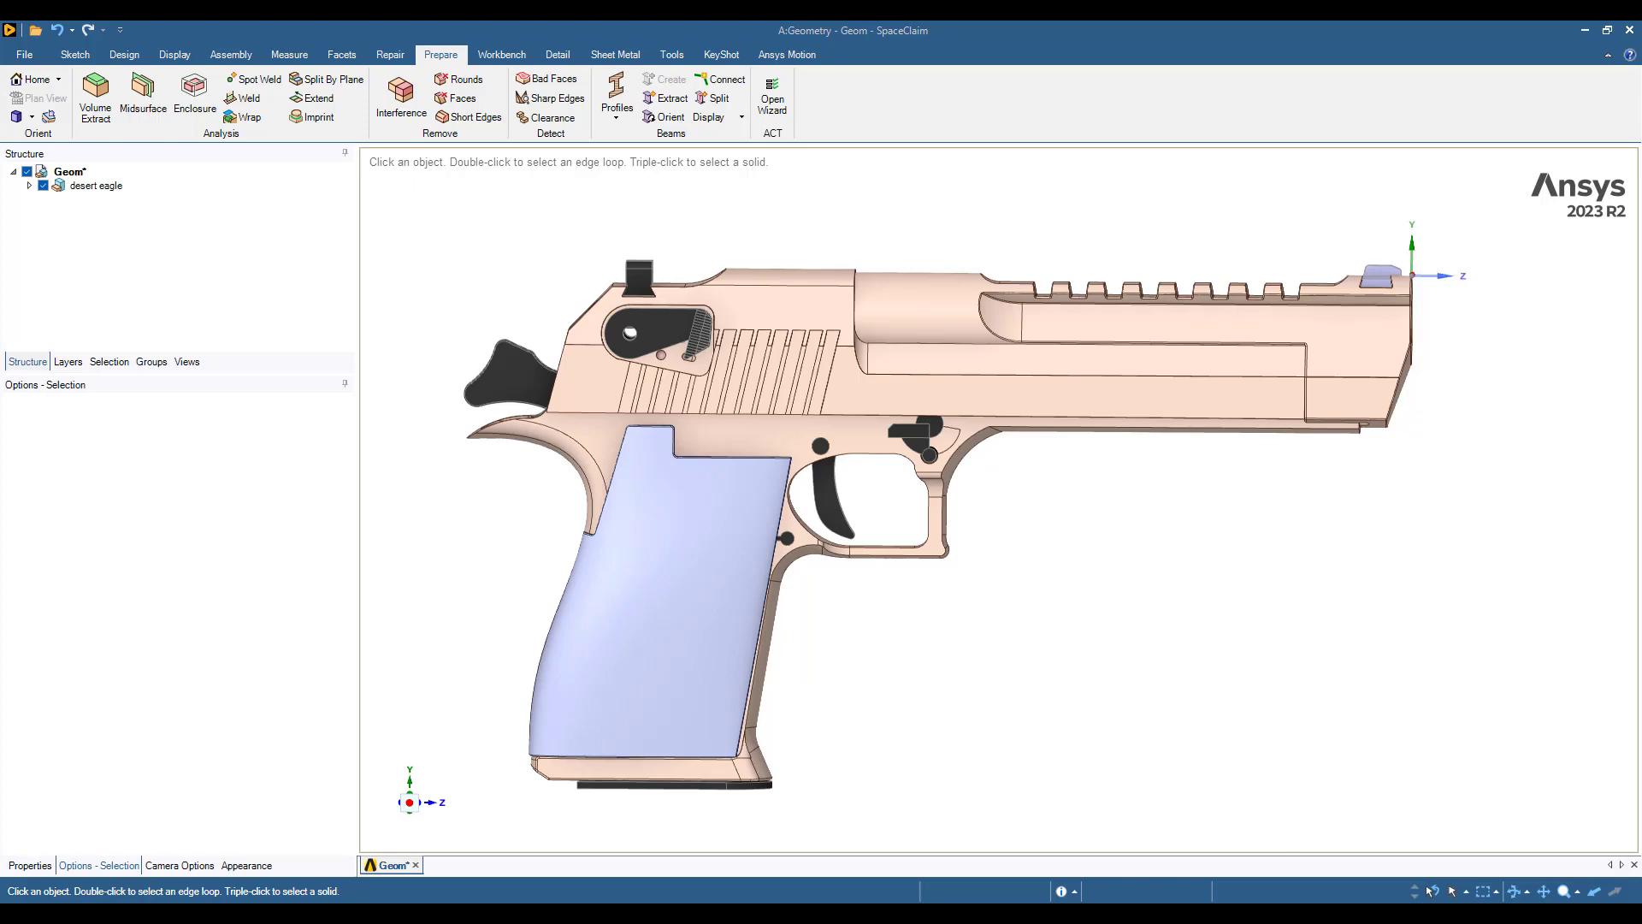
Look over the desert eagle models in the GrabCAD library and return to the pistol geometry in SpaceClaim
left_click(1186, 809)
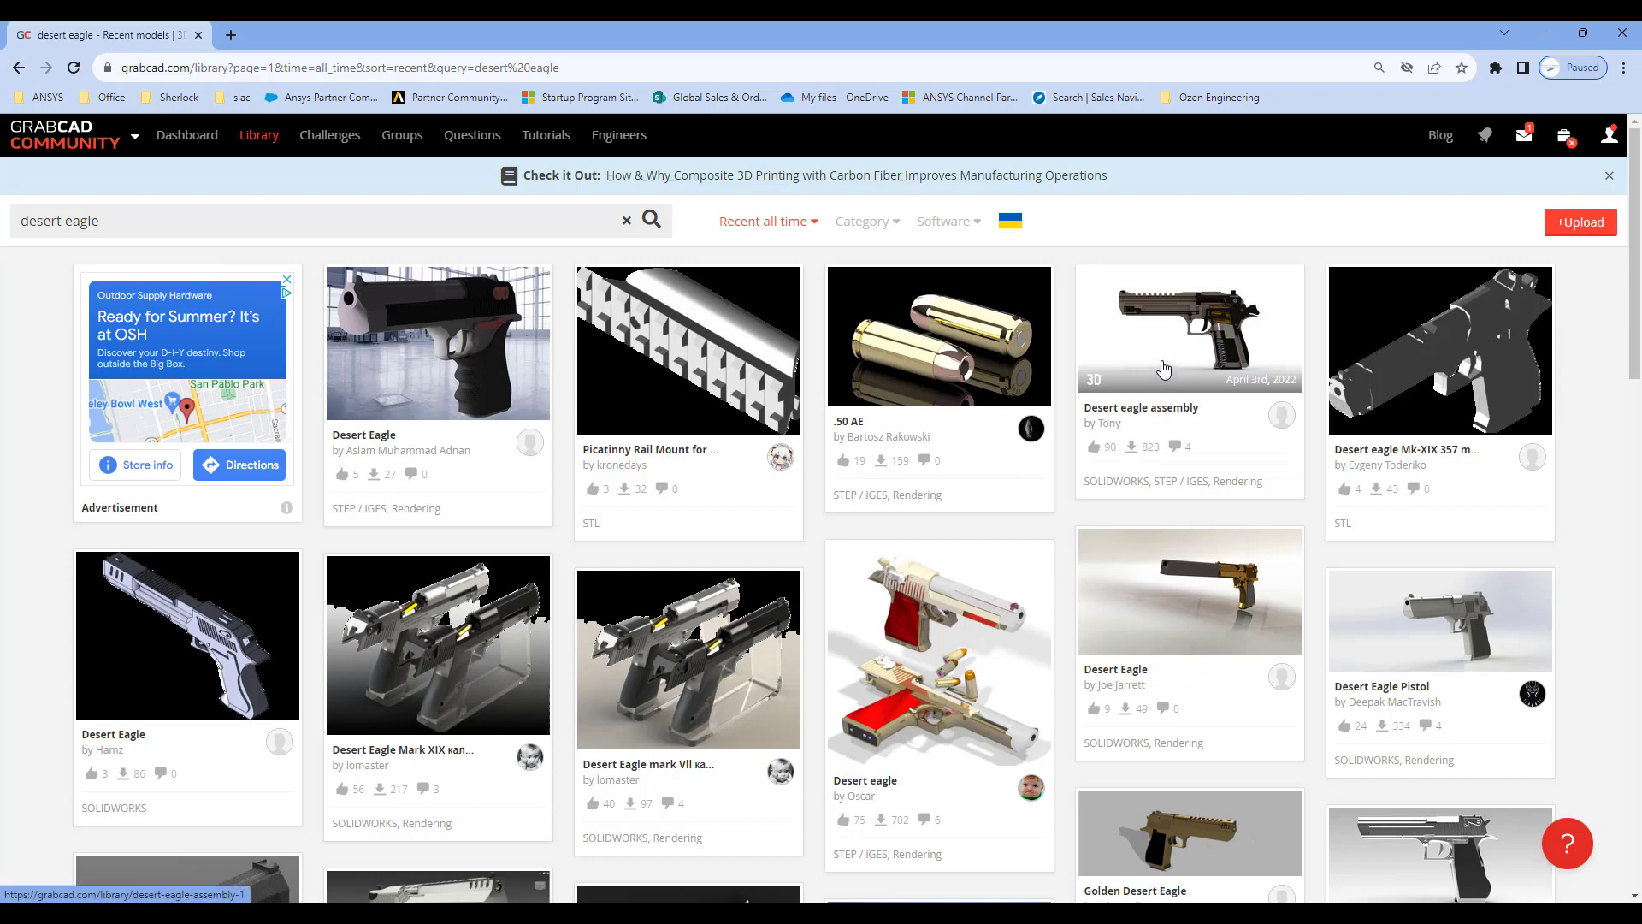
scroll(1158, 377, "down", 1)
scroll(1163, 385, "up", 1)
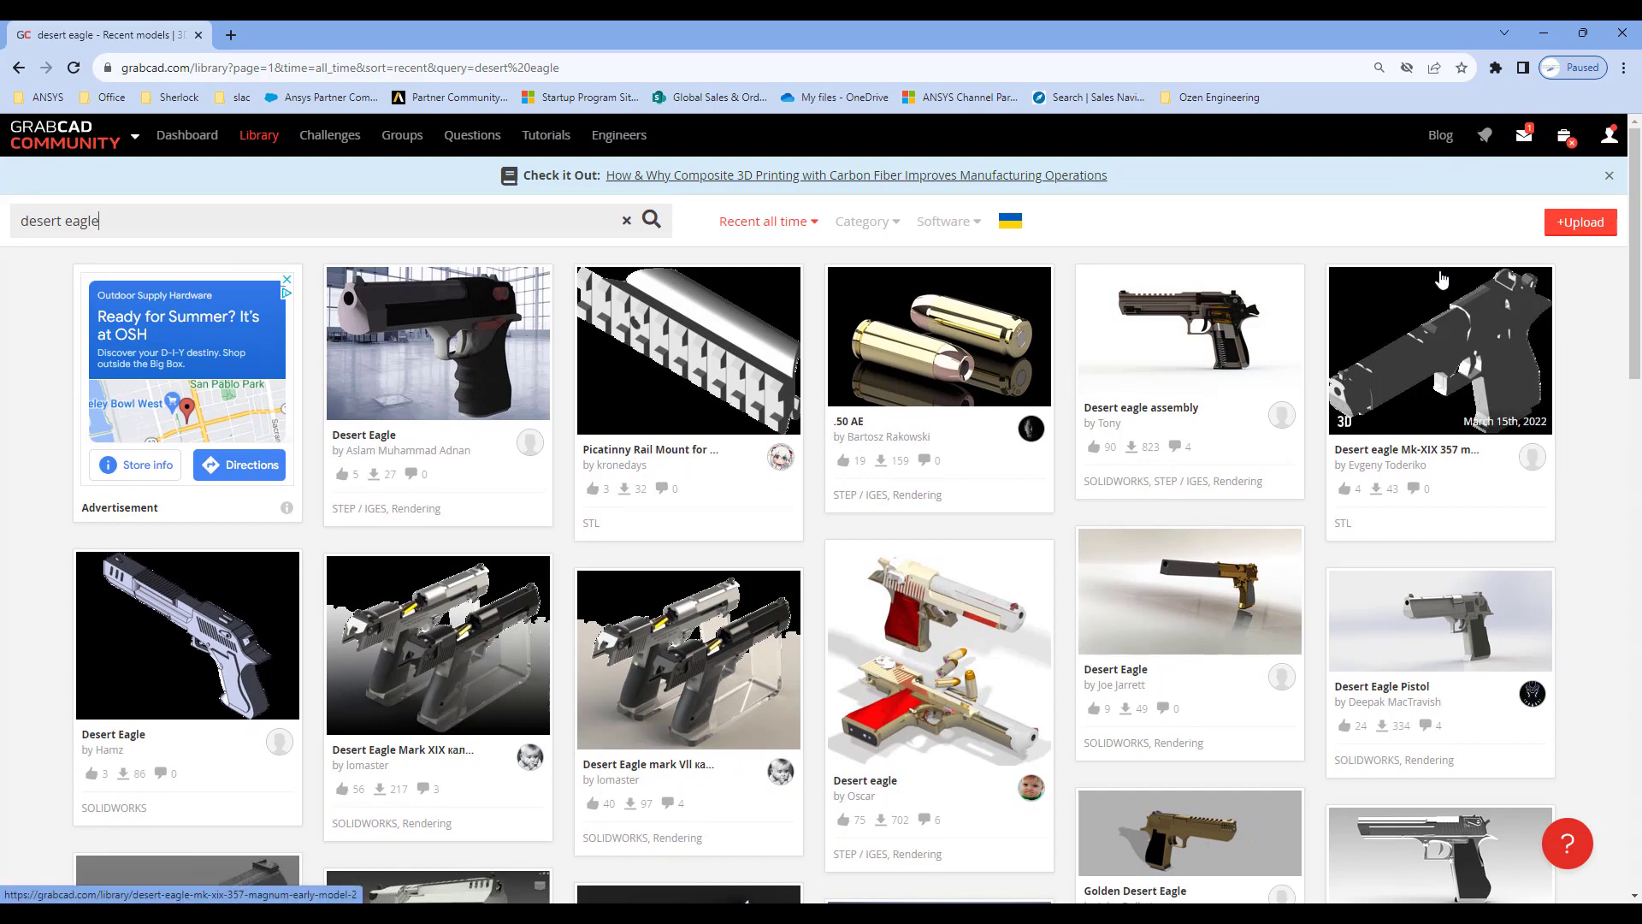
left_click(1543, 34)
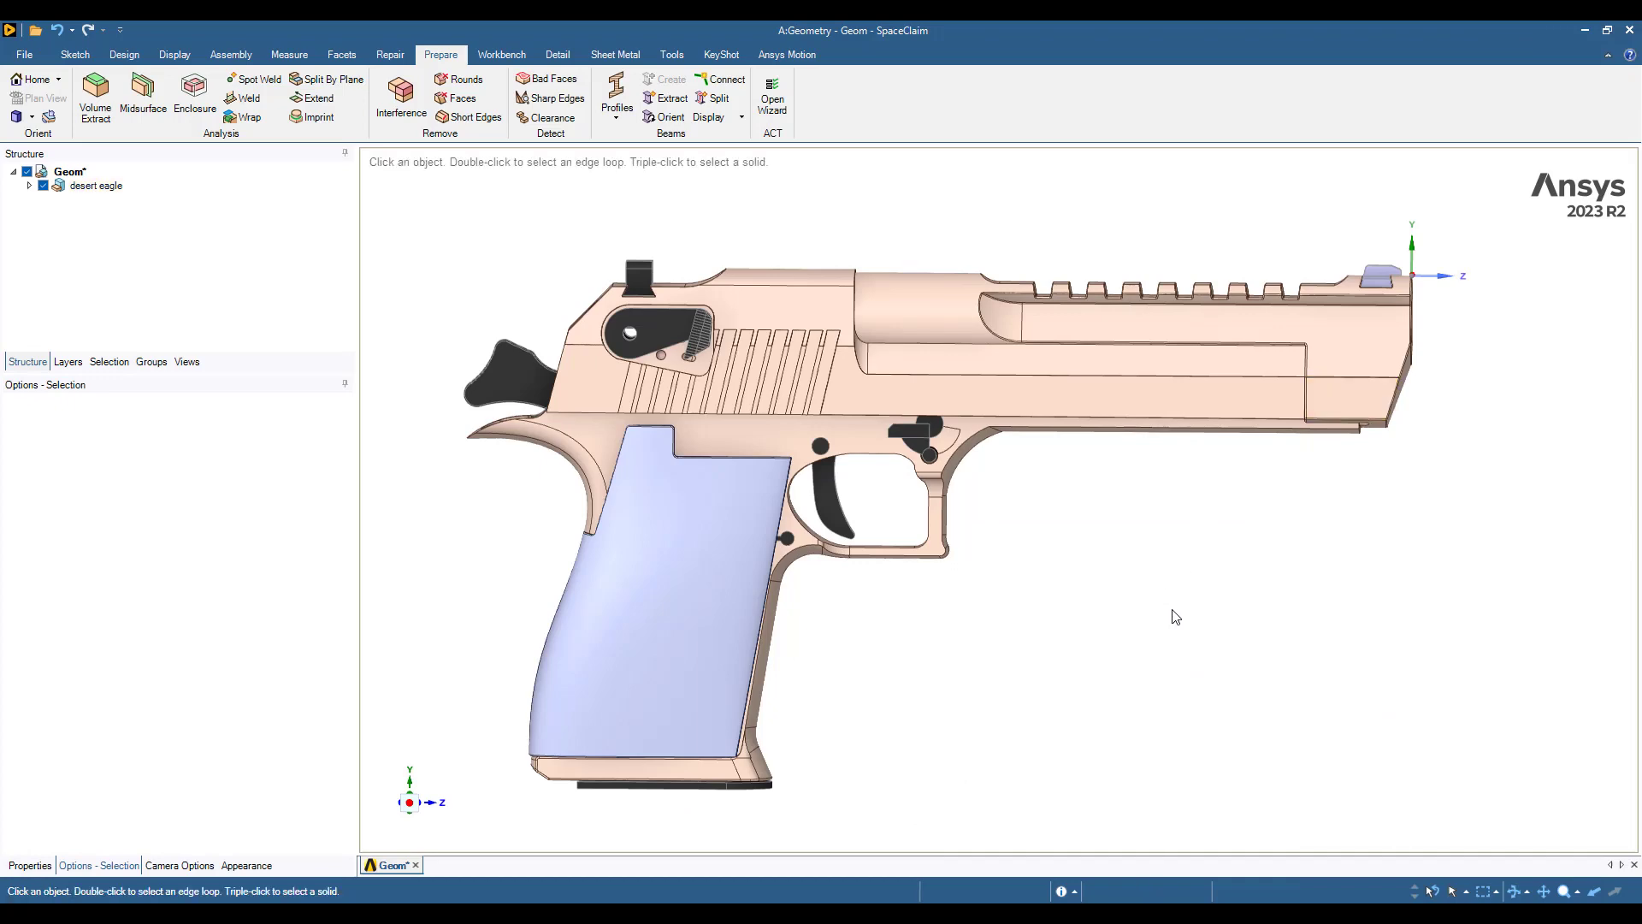
Run an Interference check on the whole pistol assembly, examine the interfering regions from several angles, and exit without fixing them
middle_click_drag(1177, 561, 1230, 495)
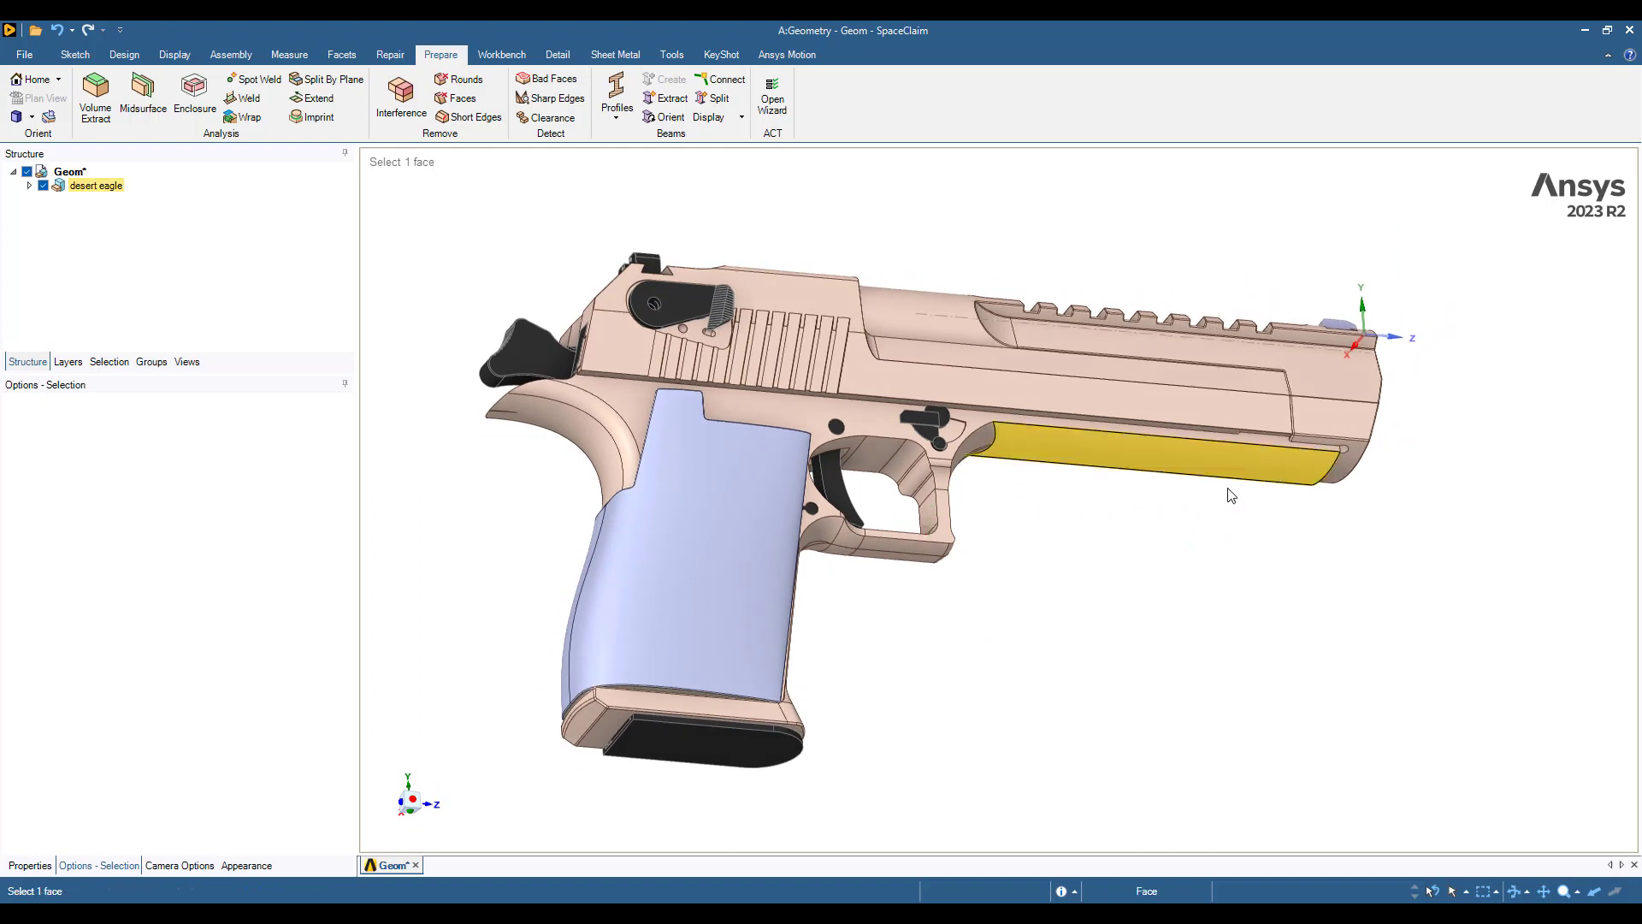
left_click(415, 804)
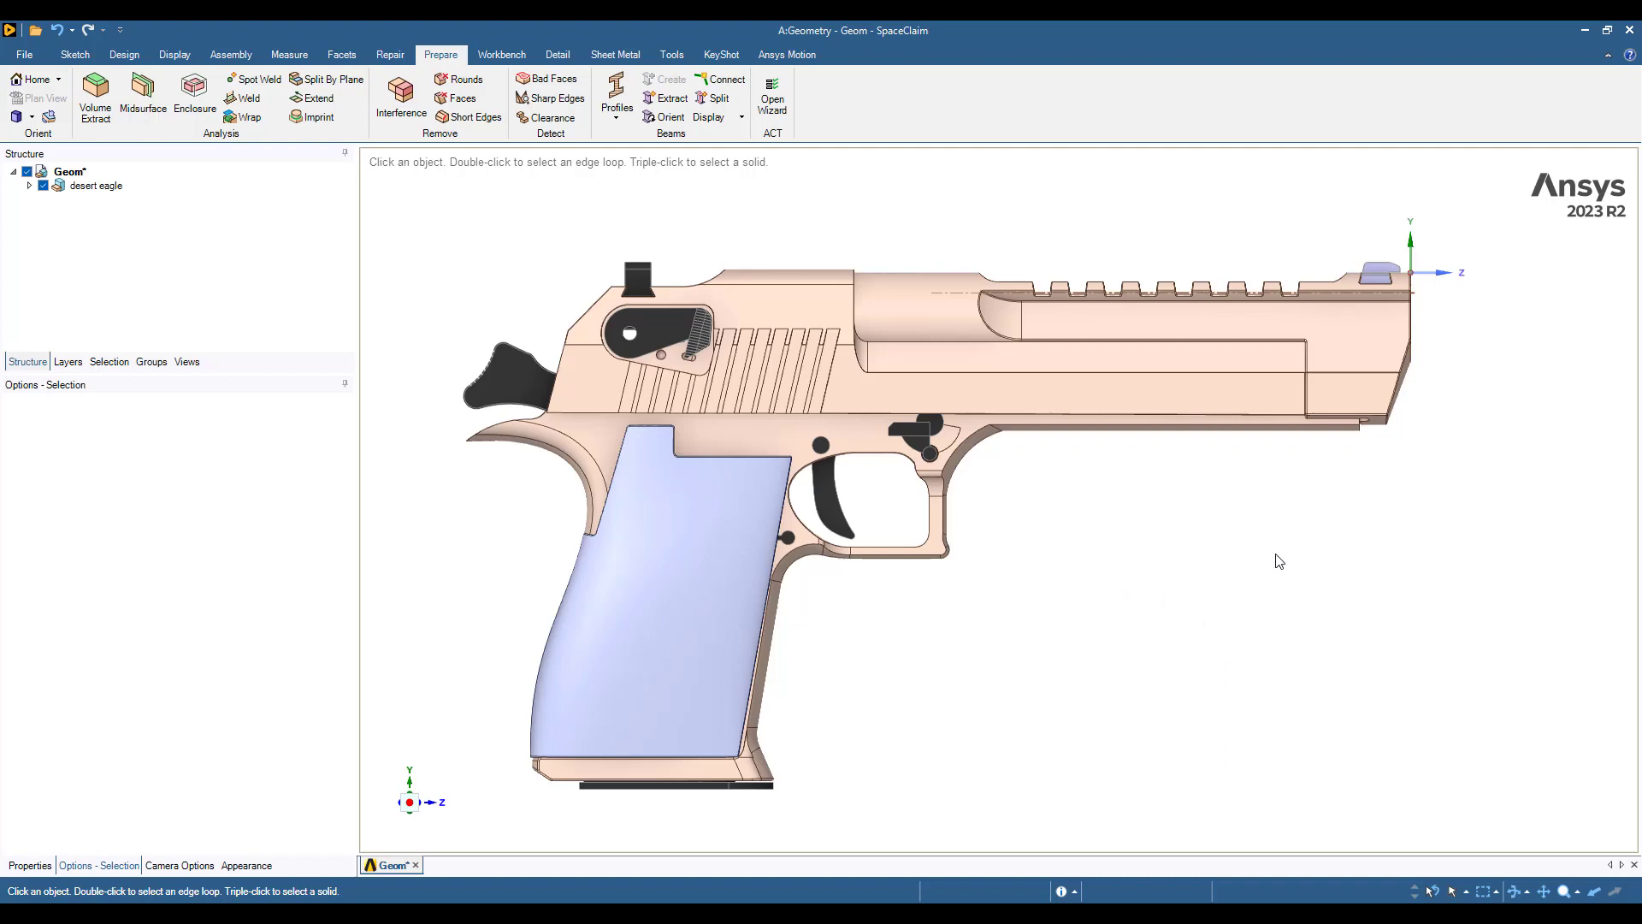
left_click(401, 98)
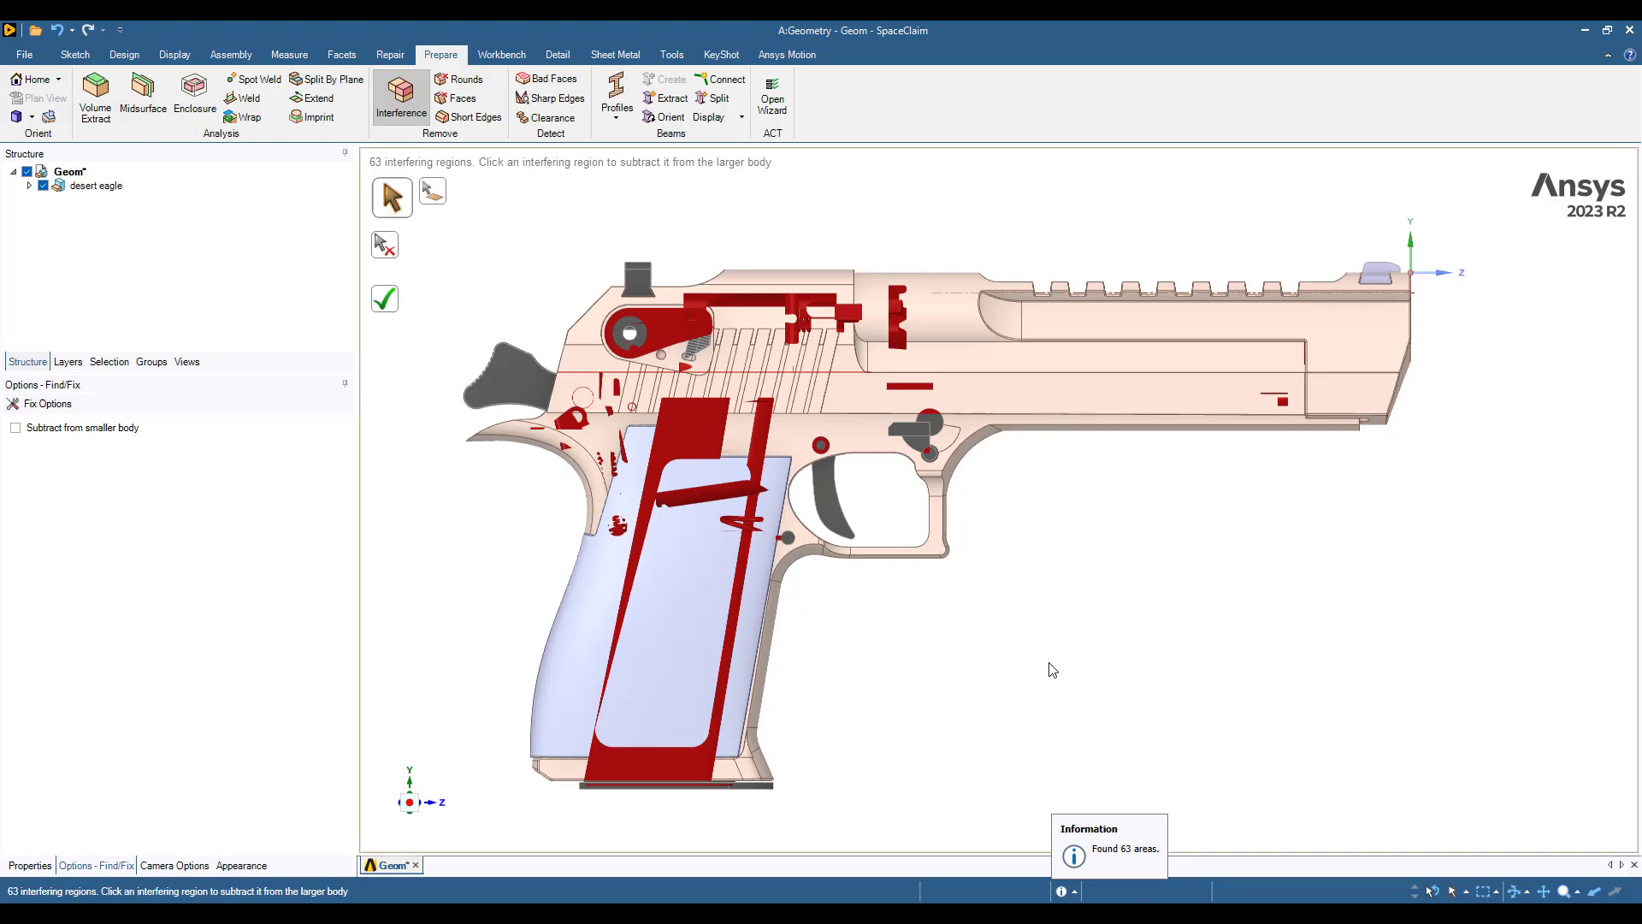
middle_click_drag(1063, 627, 1115, 653)
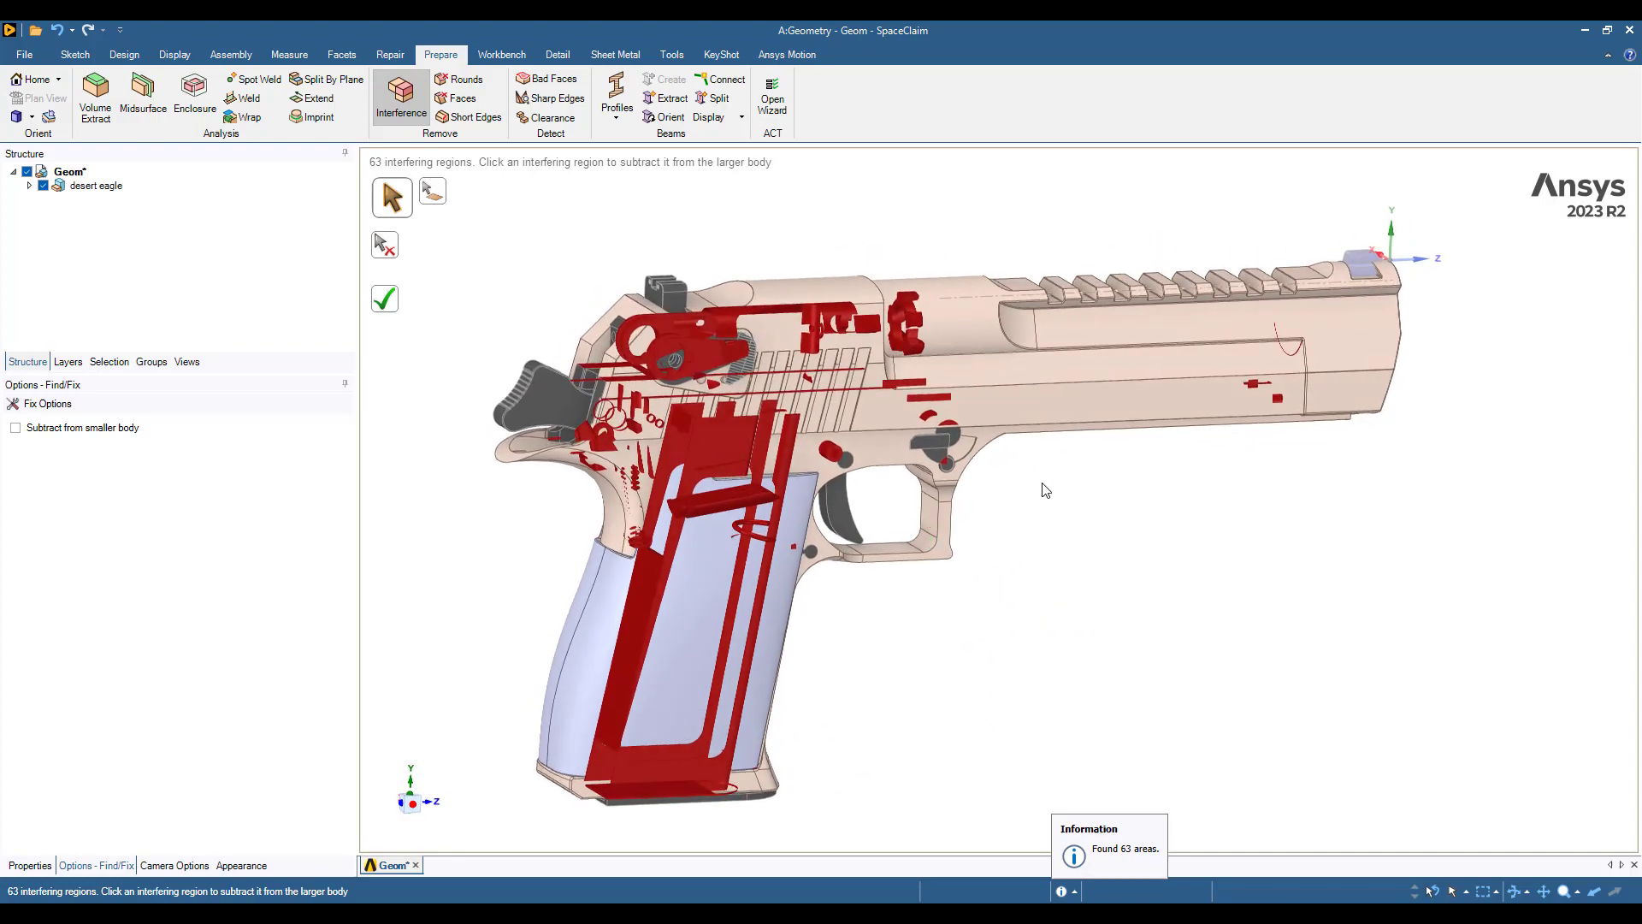
scroll(1026, 479, "down", 2)
scroll(1035, 484, "up", 4)
scroll(1026, 496, "down", 1)
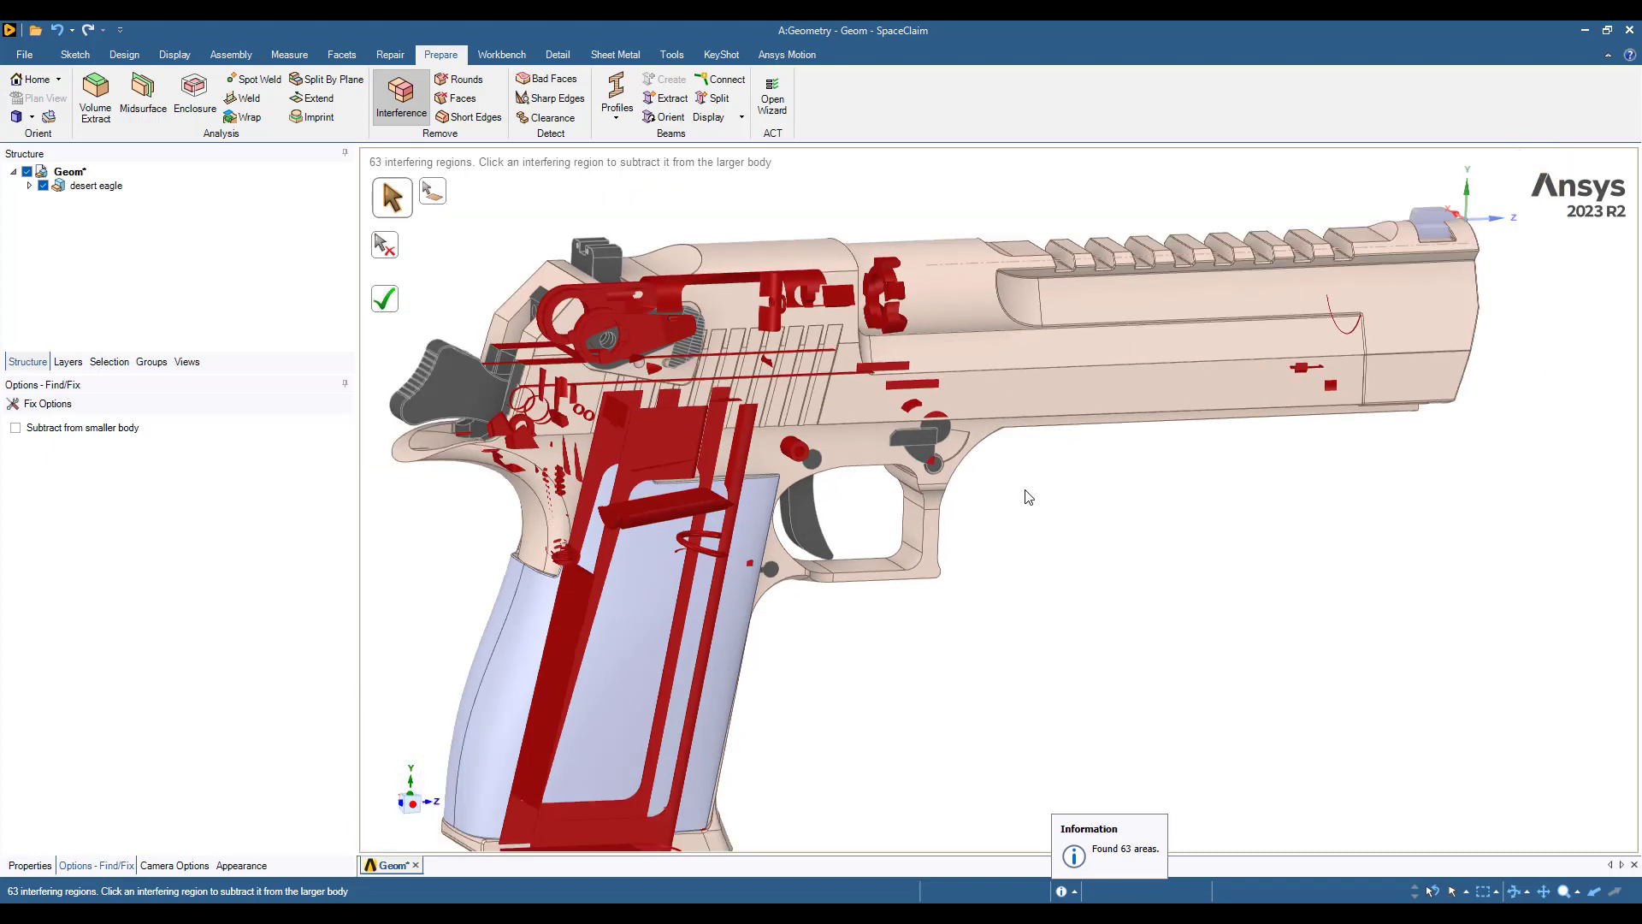
middle_click_drag(1041, 500, 1177, 601, "shift")
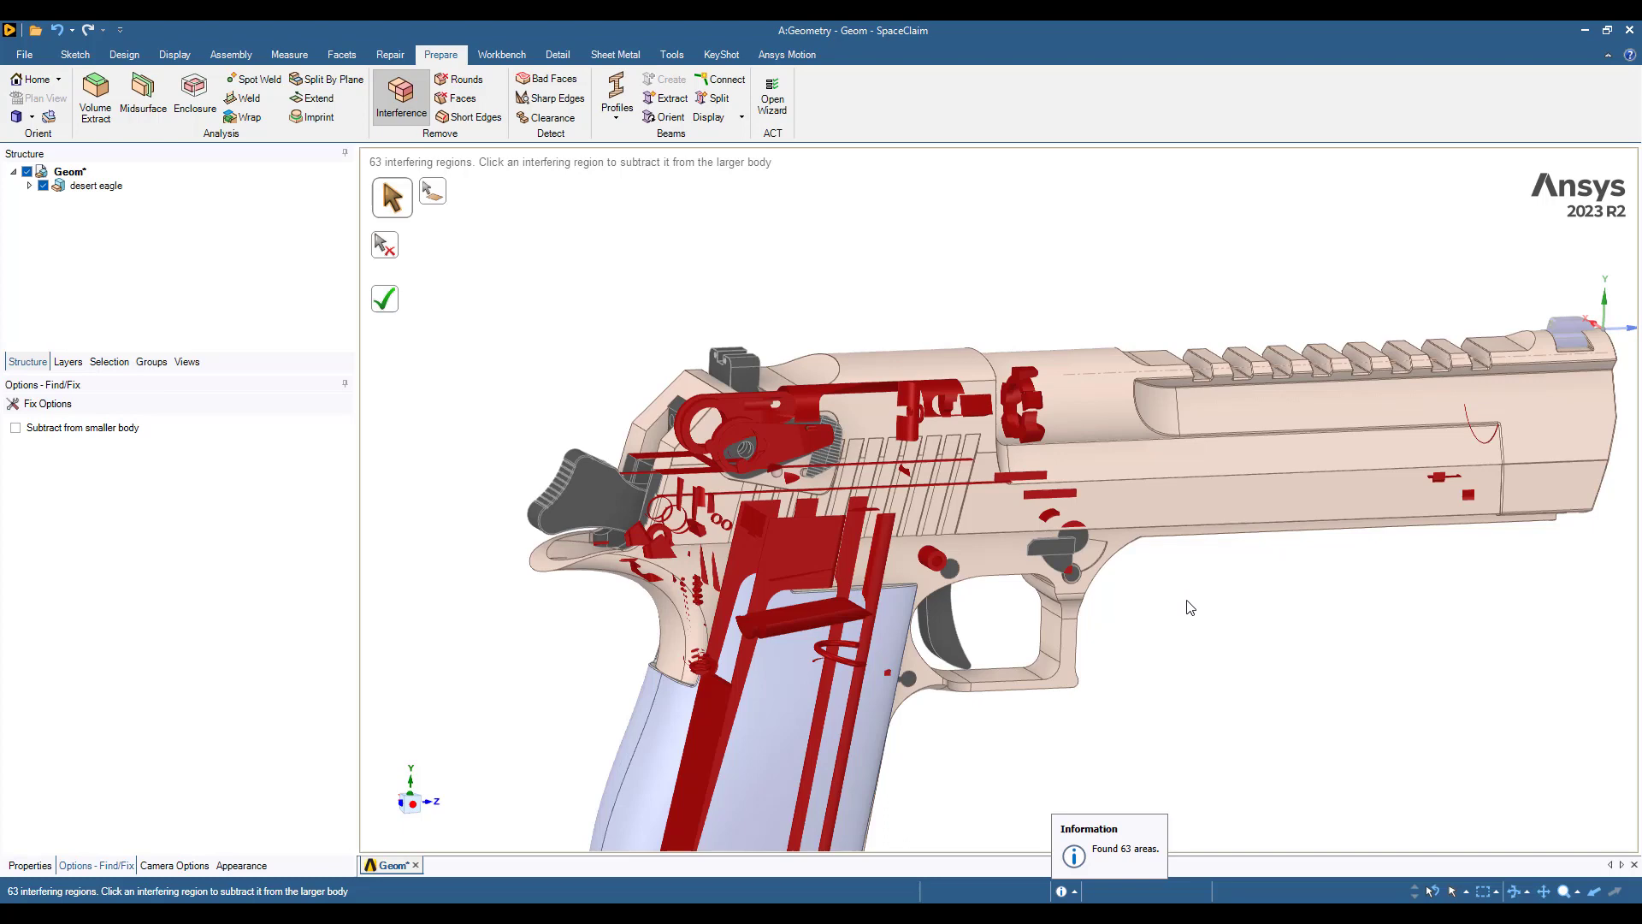
key("Escape")
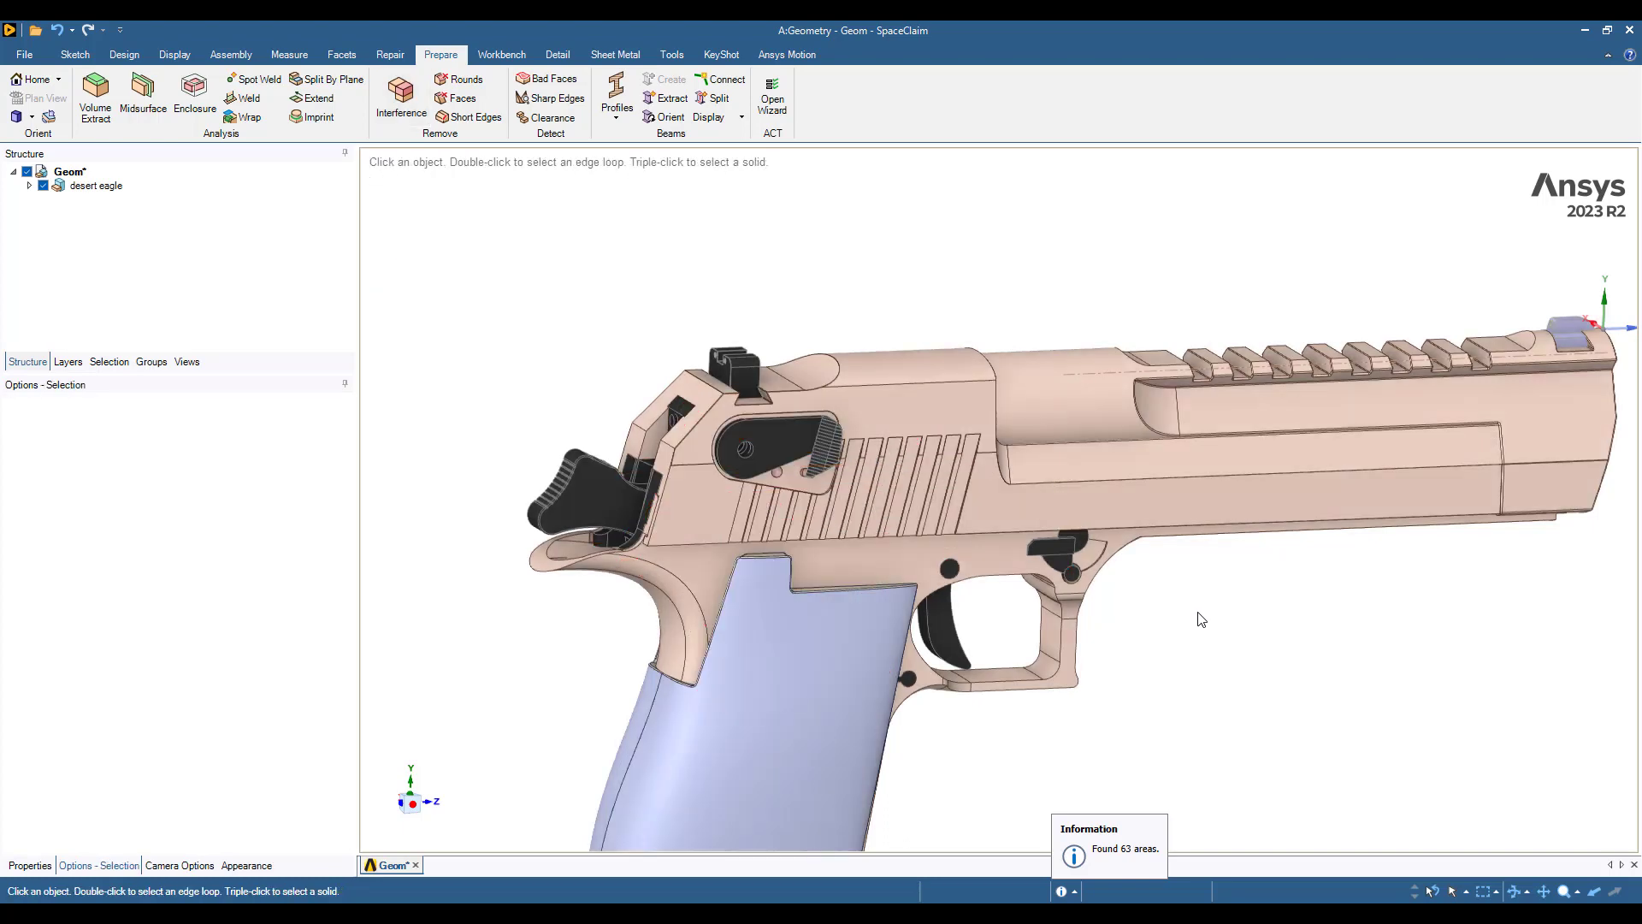
Hide the grip body and the frame body to expose the pistol's internal parts
scroll(1150, 600, "down", 2)
left_click(861, 715)
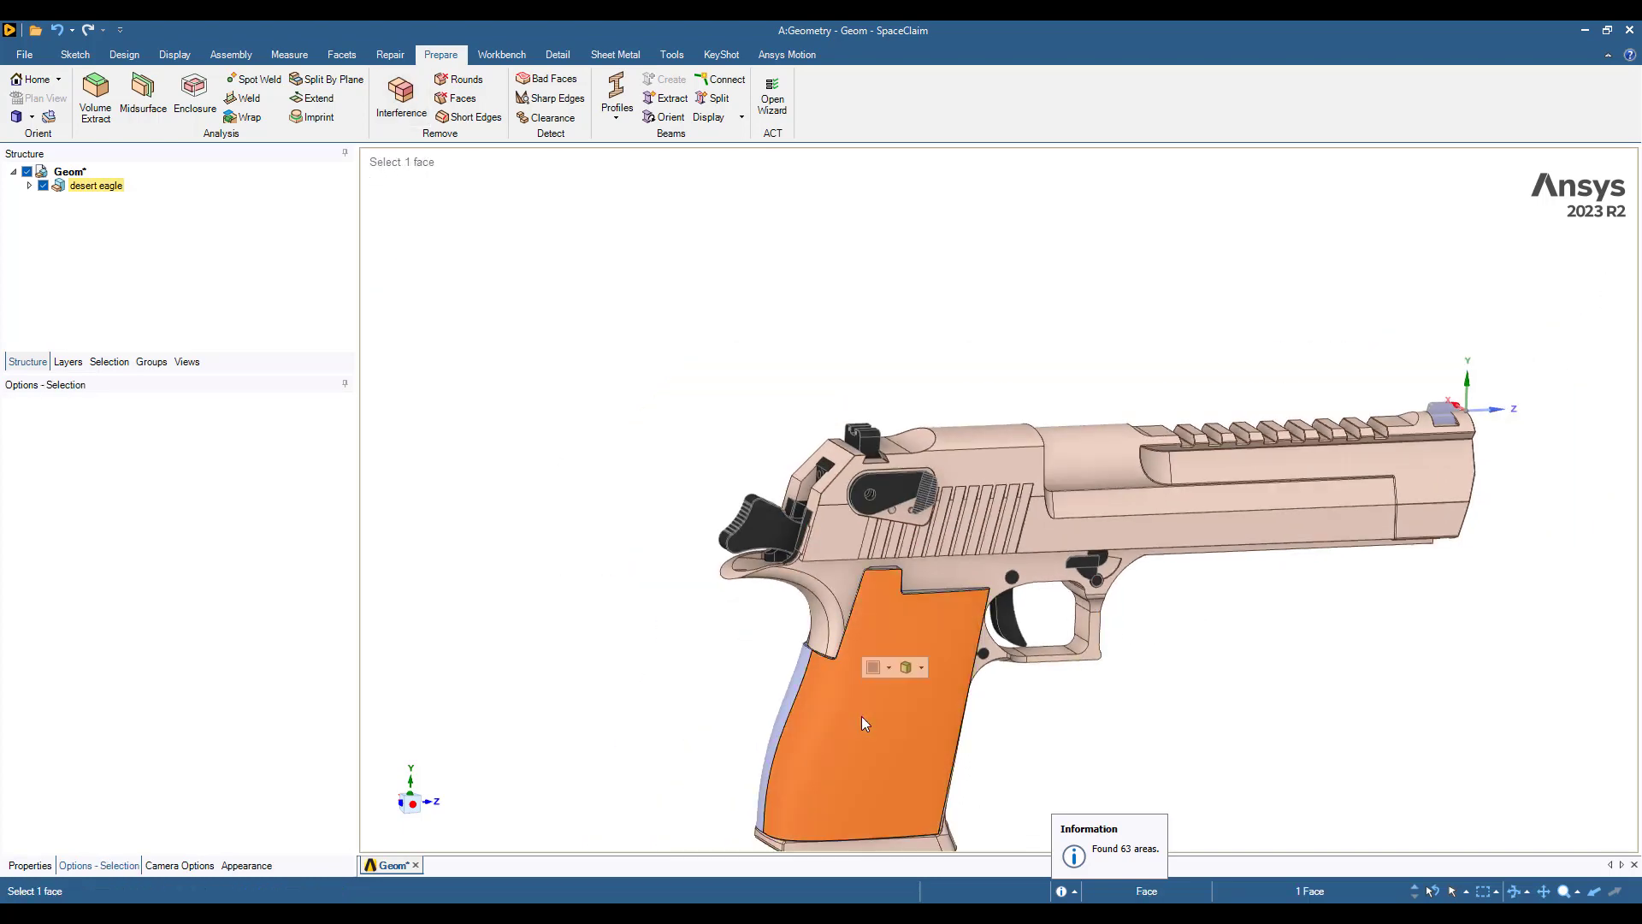
right_click(860, 715)
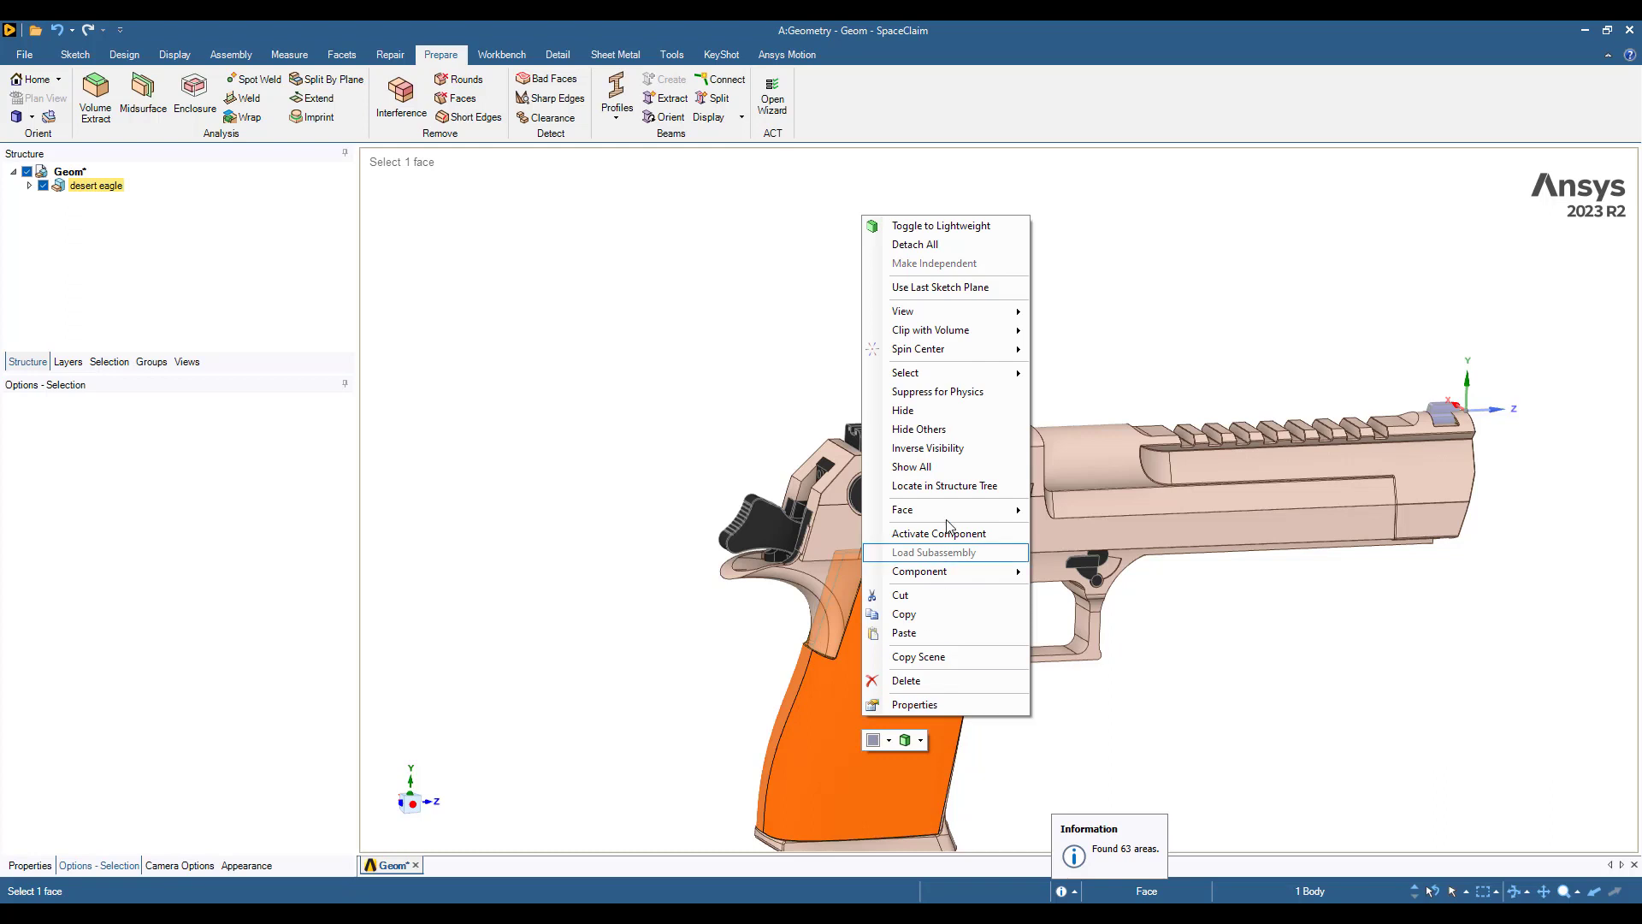
left_click(956, 419)
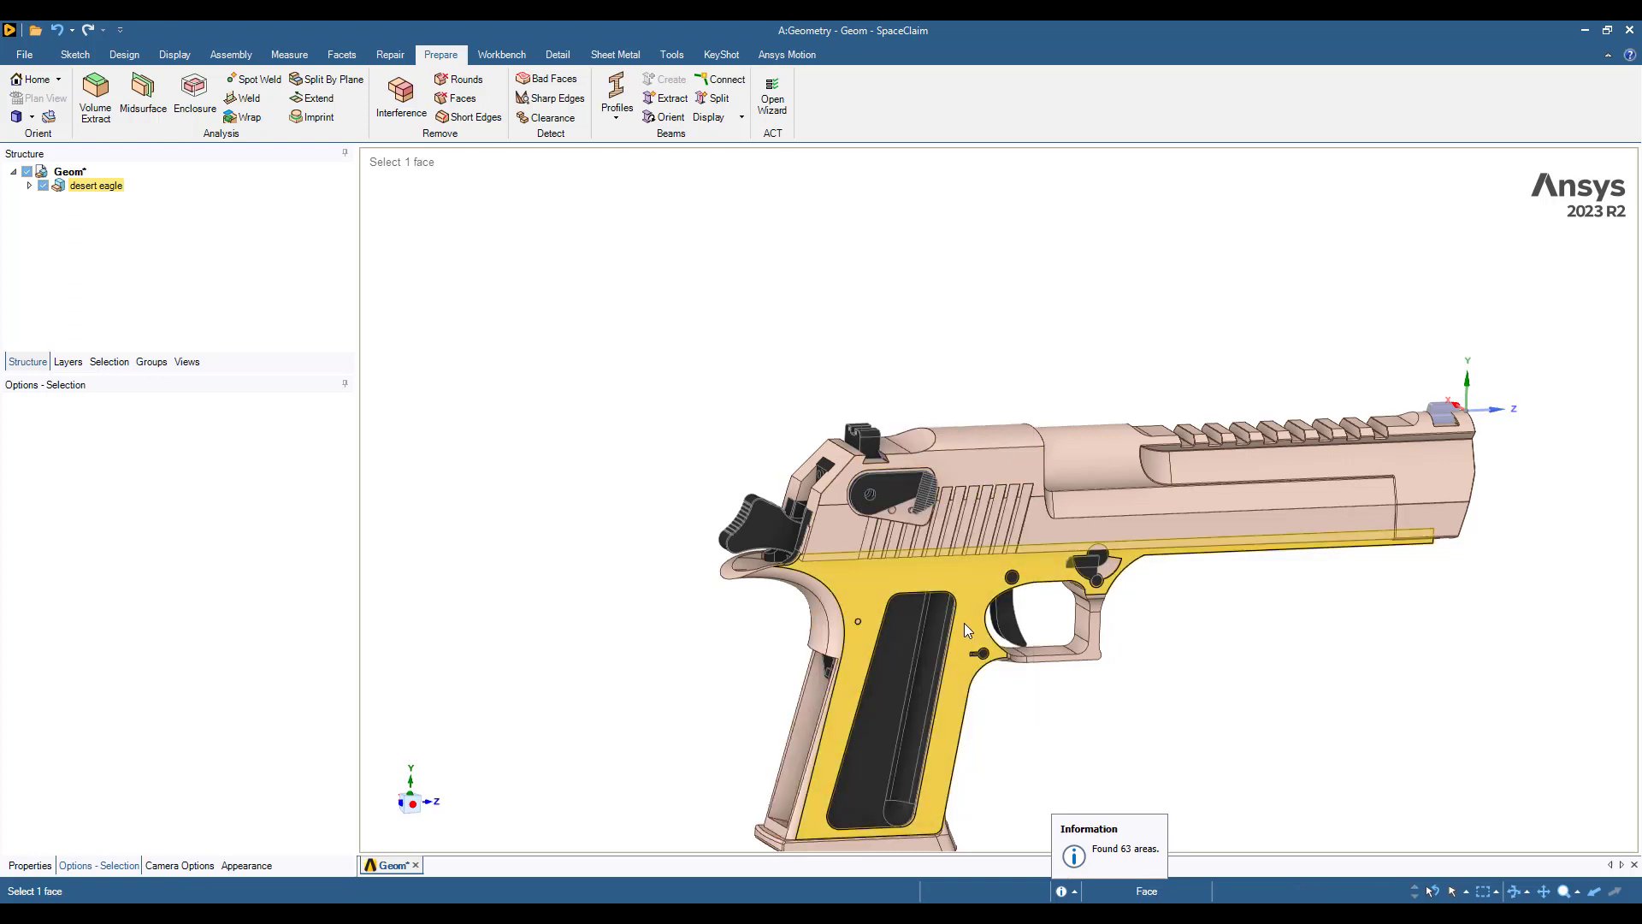
left_click(964, 622)
right_click(966, 619)
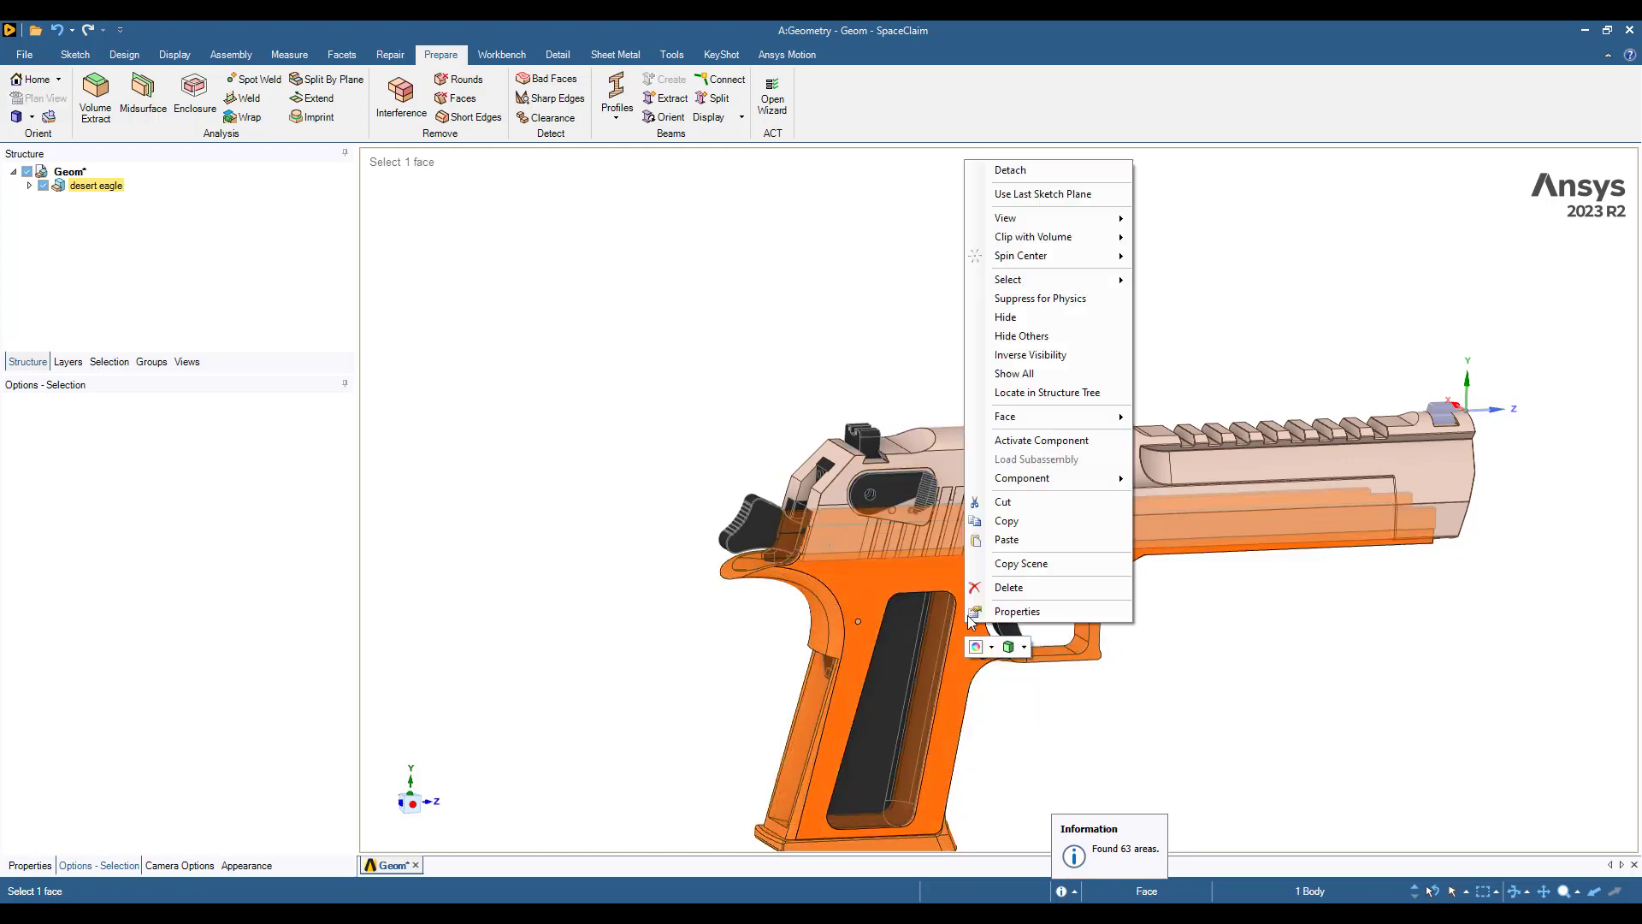
left_click(1026, 316)
middle_click_drag(1063, 356, 1134, 522)
scroll(1137, 577, "up", 5)
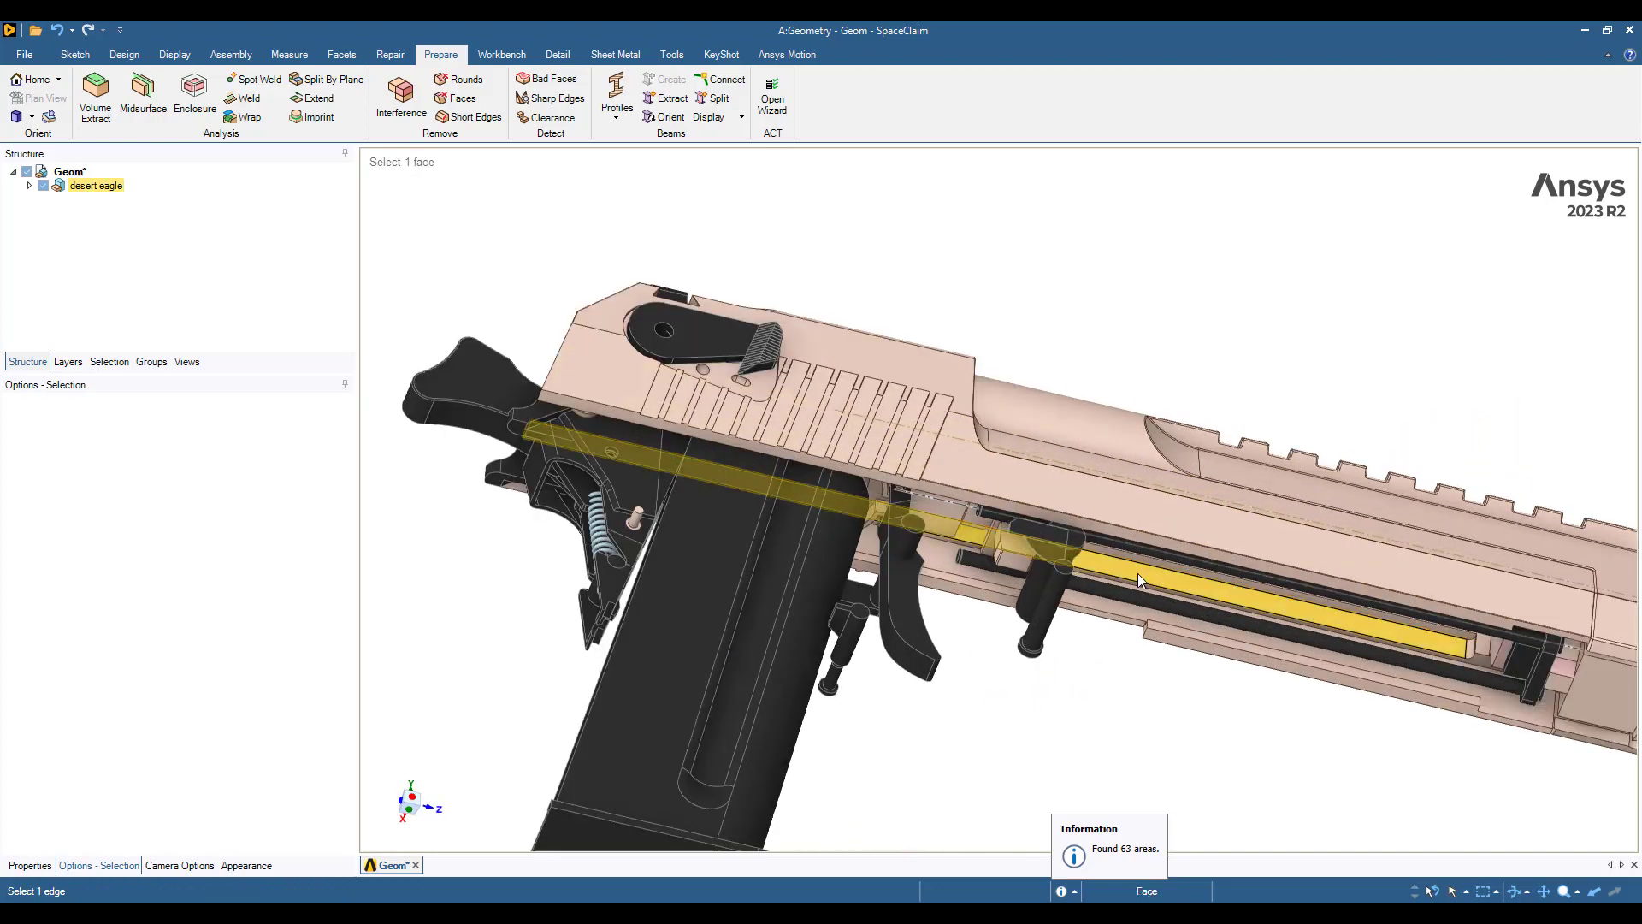
middle_click_drag(1074, 588, 1075, 663)
middle_click_drag(1075, 663, 1166, 717, "ctrl")
scroll(1076, 673, "down", 5)
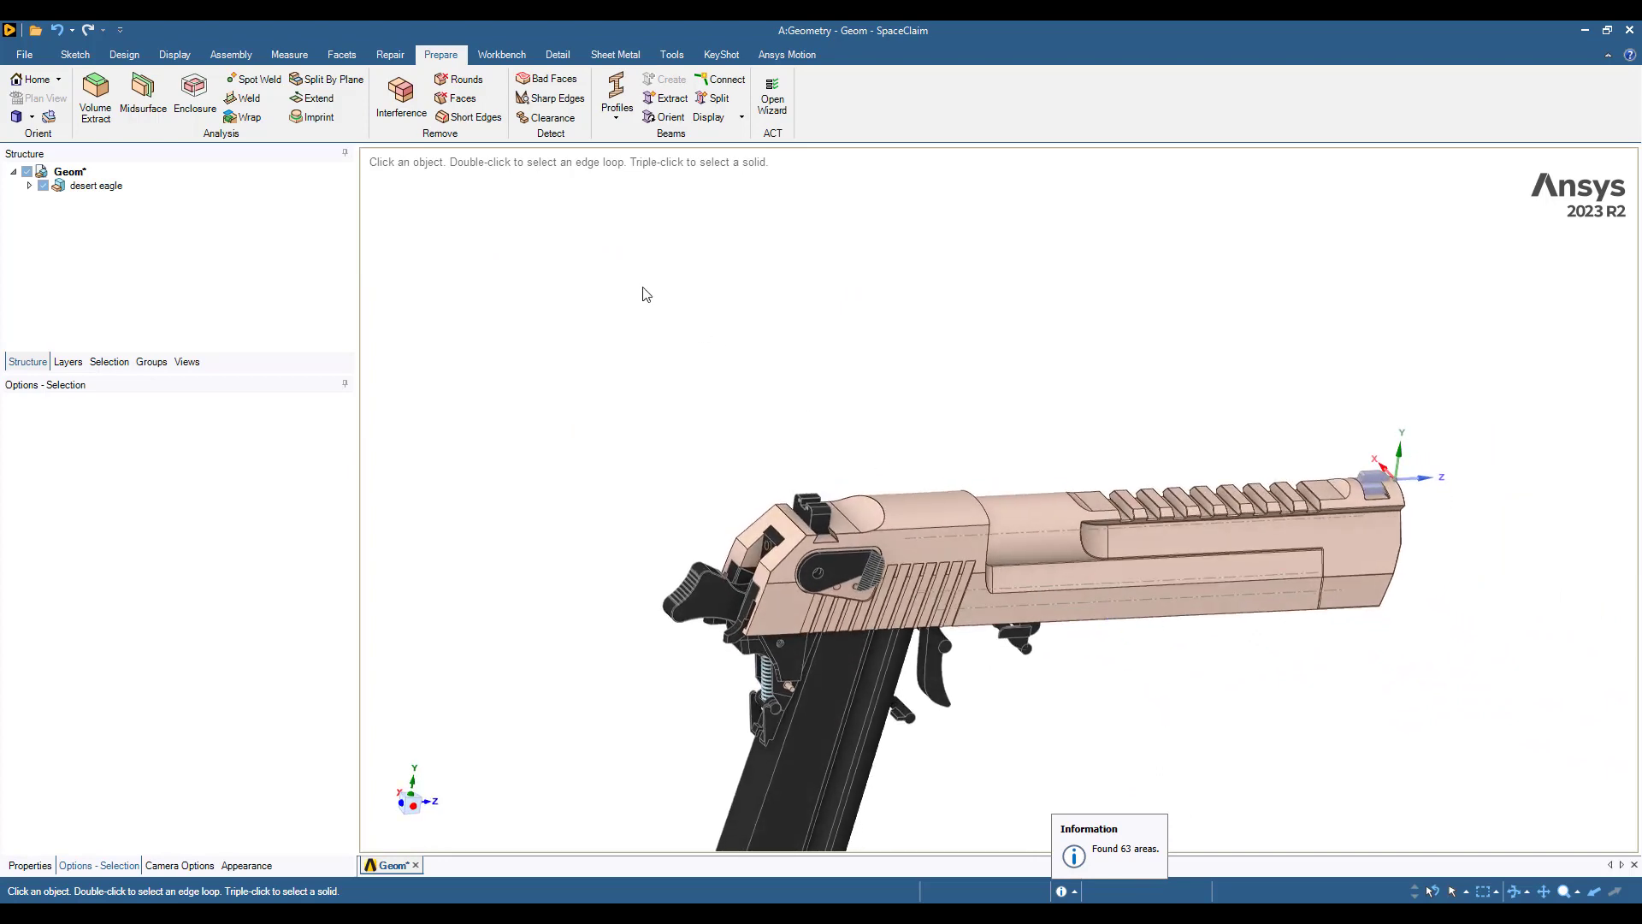
Cut the pistol with a section plane along its lengthwise mid-plane and show the section in plan view
left_click(120, 56)
left_click(247, 84)
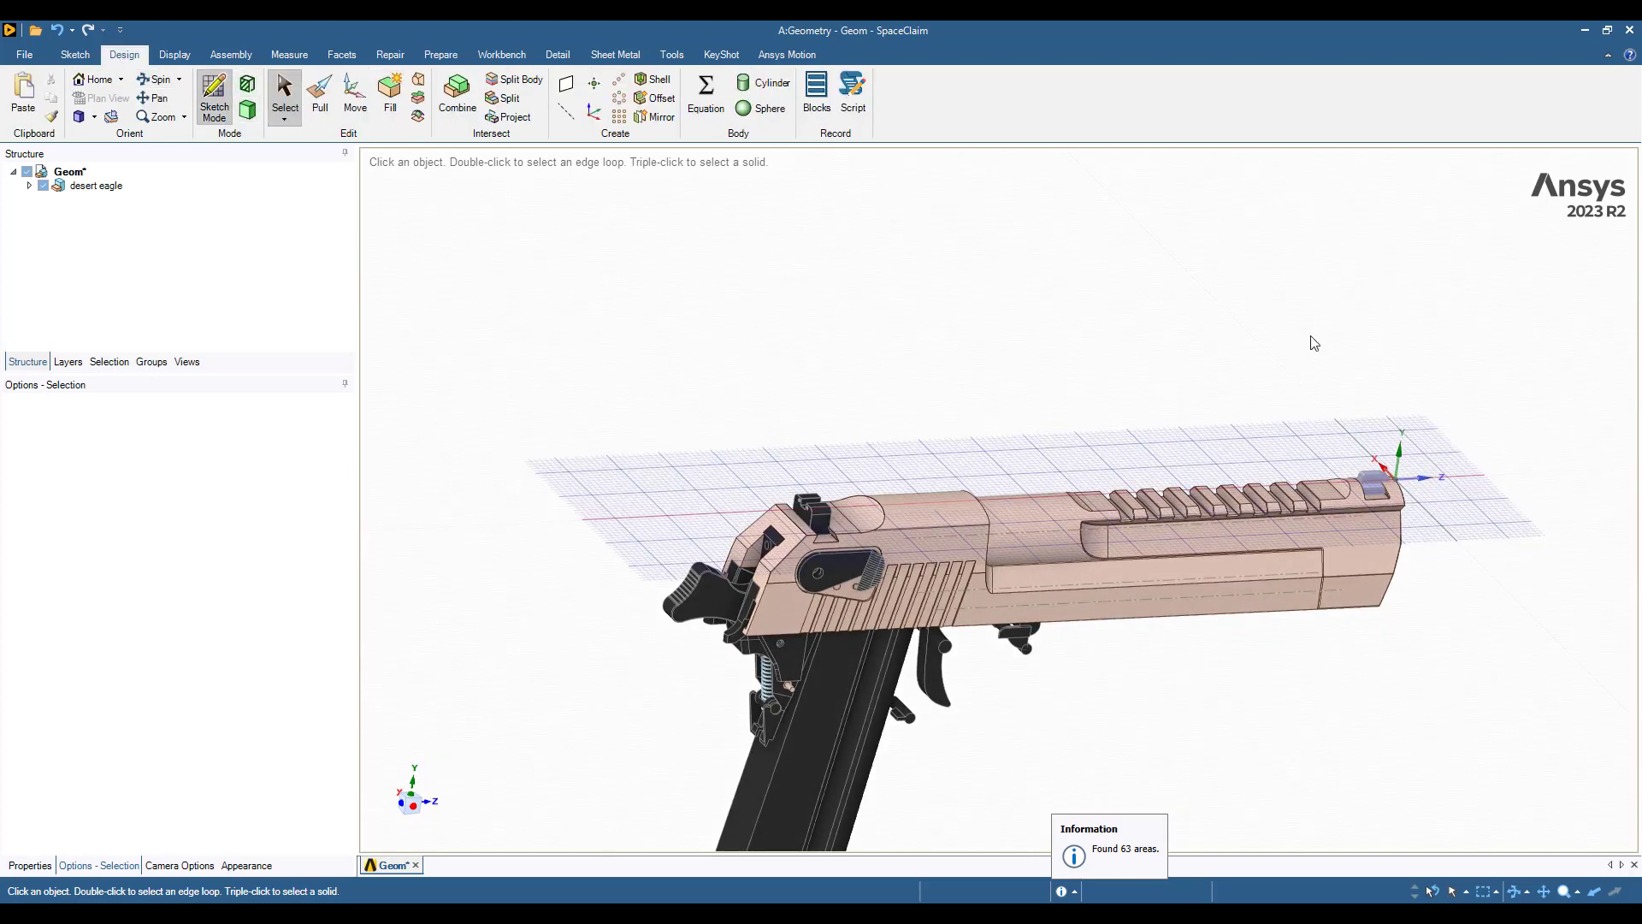
left_click(1387, 475)
key("x")
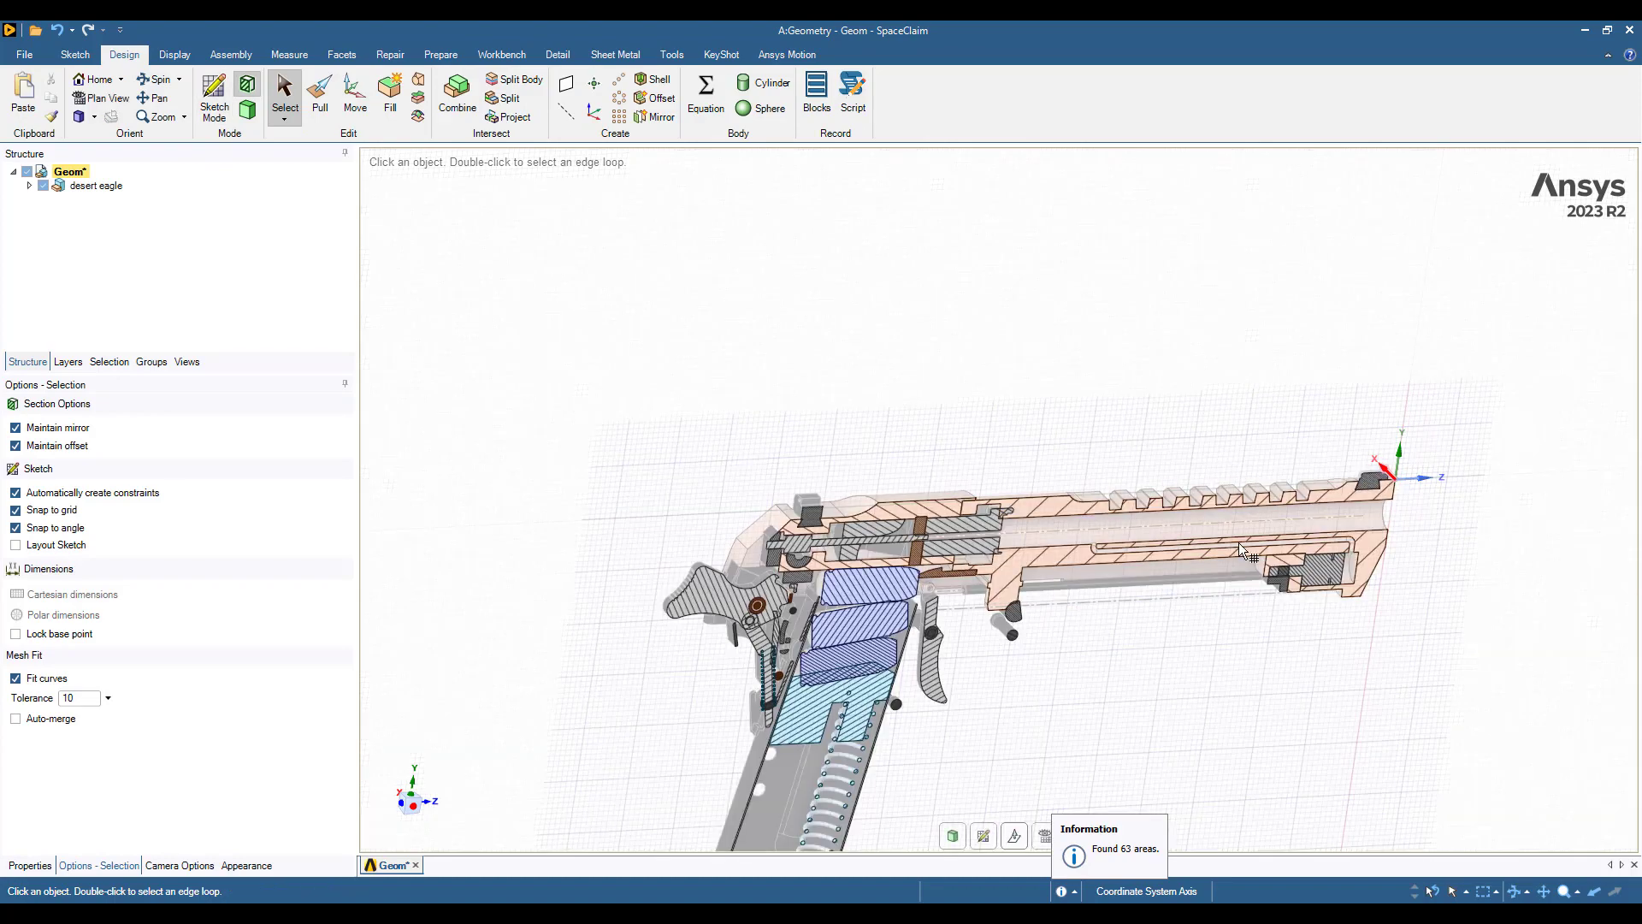
left_click(1045, 837)
scroll(946, 605, "up", 2)
scroll(1063, 513, "up", 2)
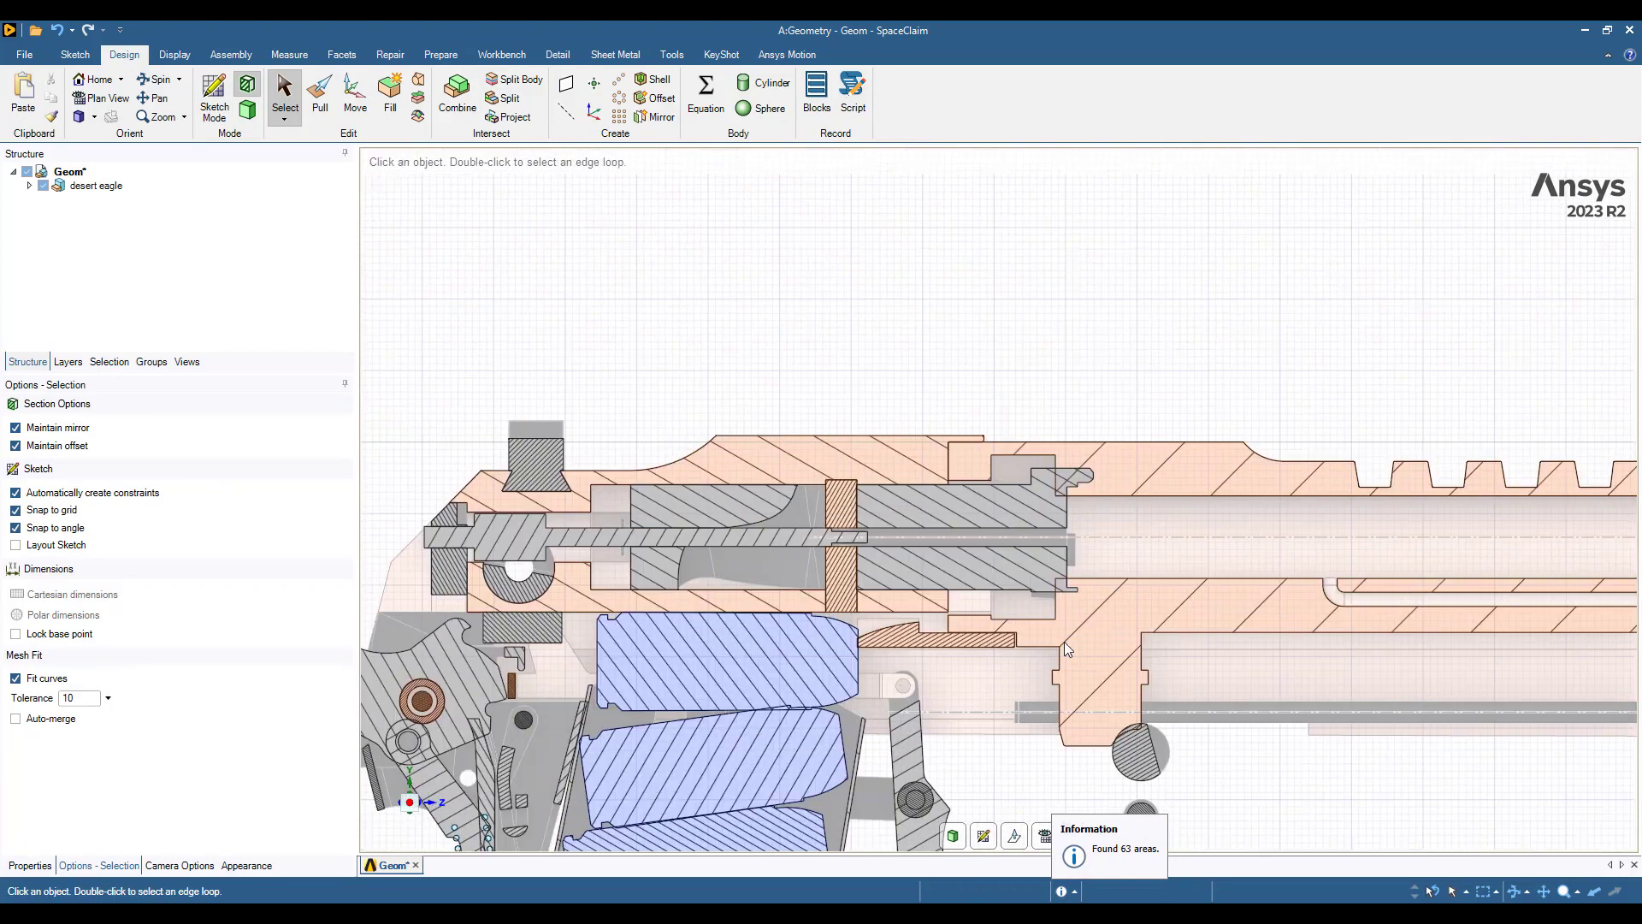
Examine where the bolt overlaps the rear of the barrel in the section view
scroll(1064, 515, "up", 2)
left_click(1064, 514)
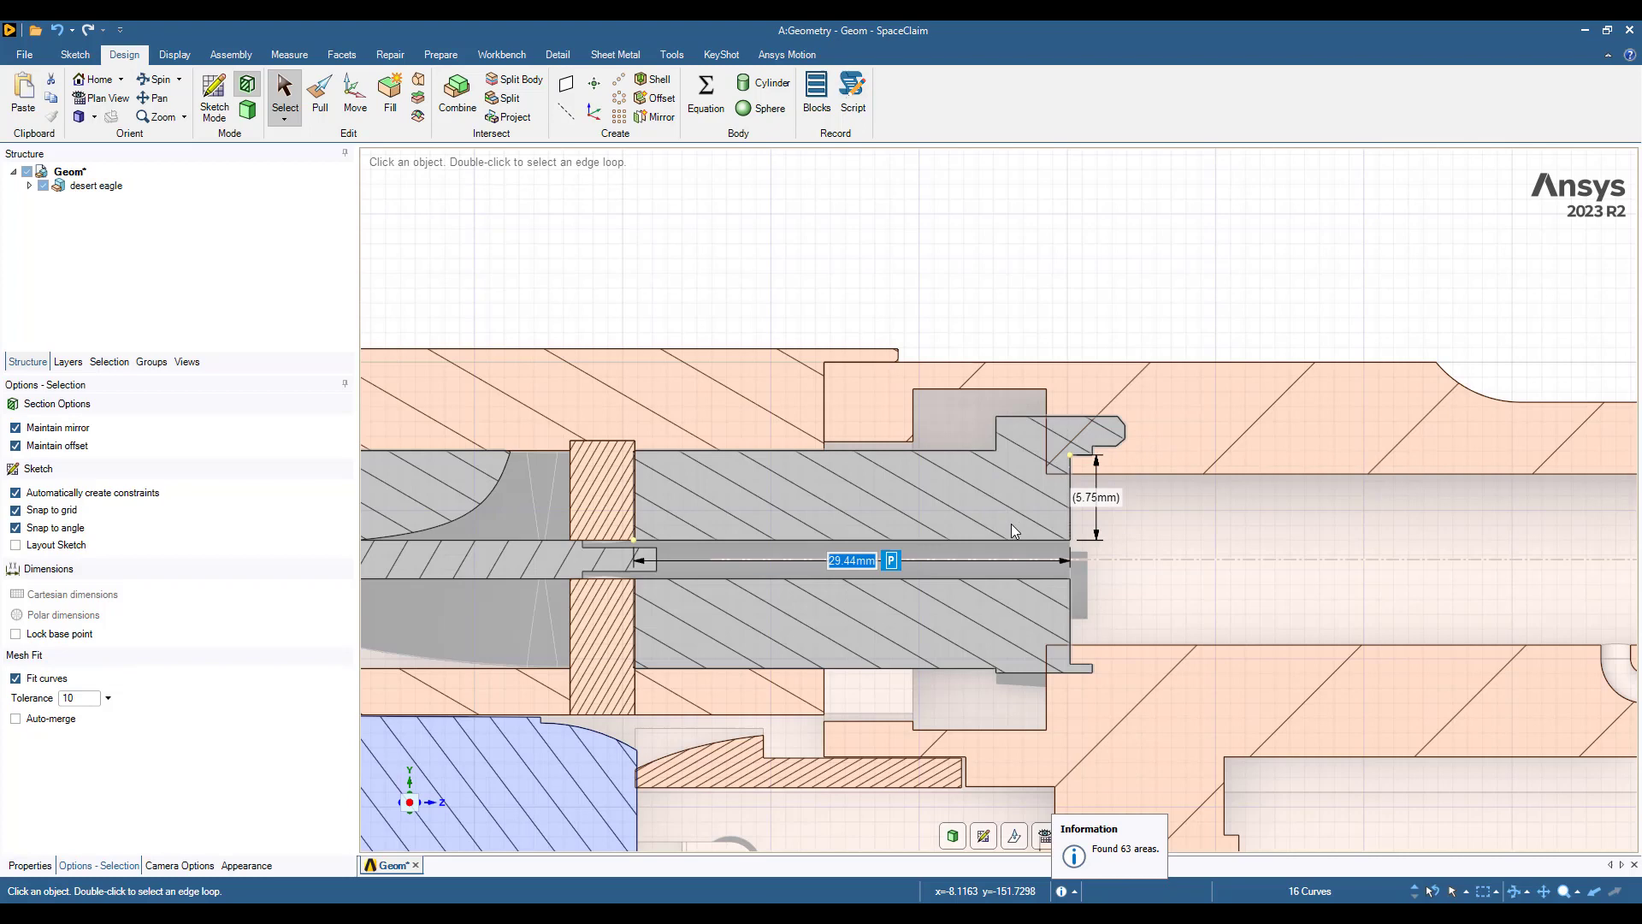
scroll(1030, 528, "down", 3)
scroll(1030, 527, "up", 3)
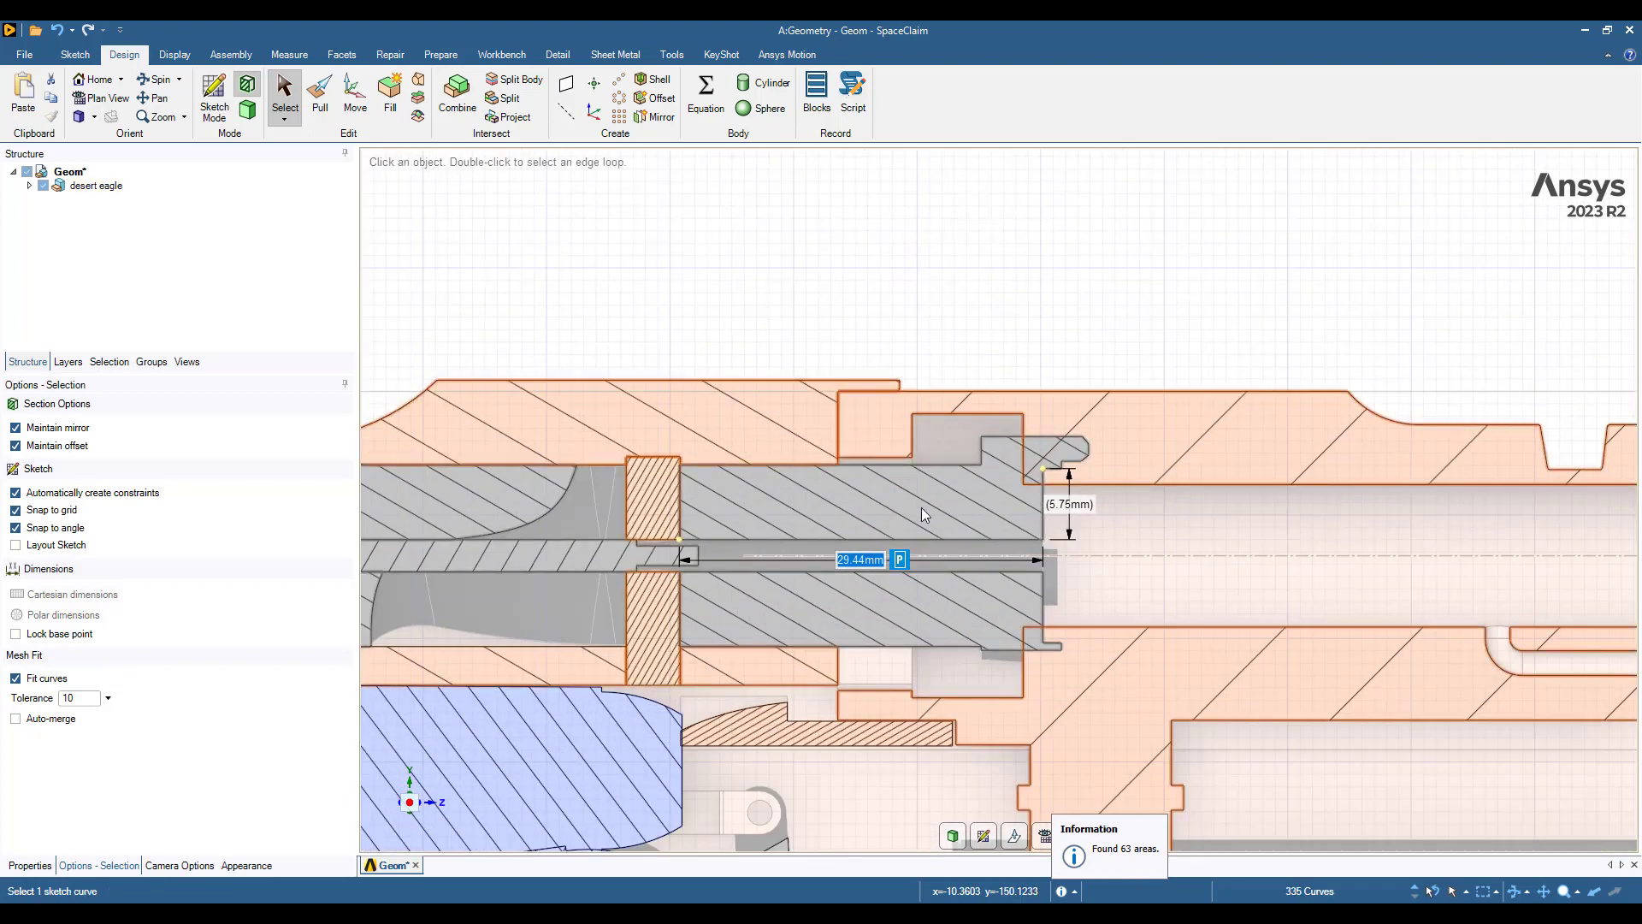
left_click(1026, 374)
left_click(965, 468)
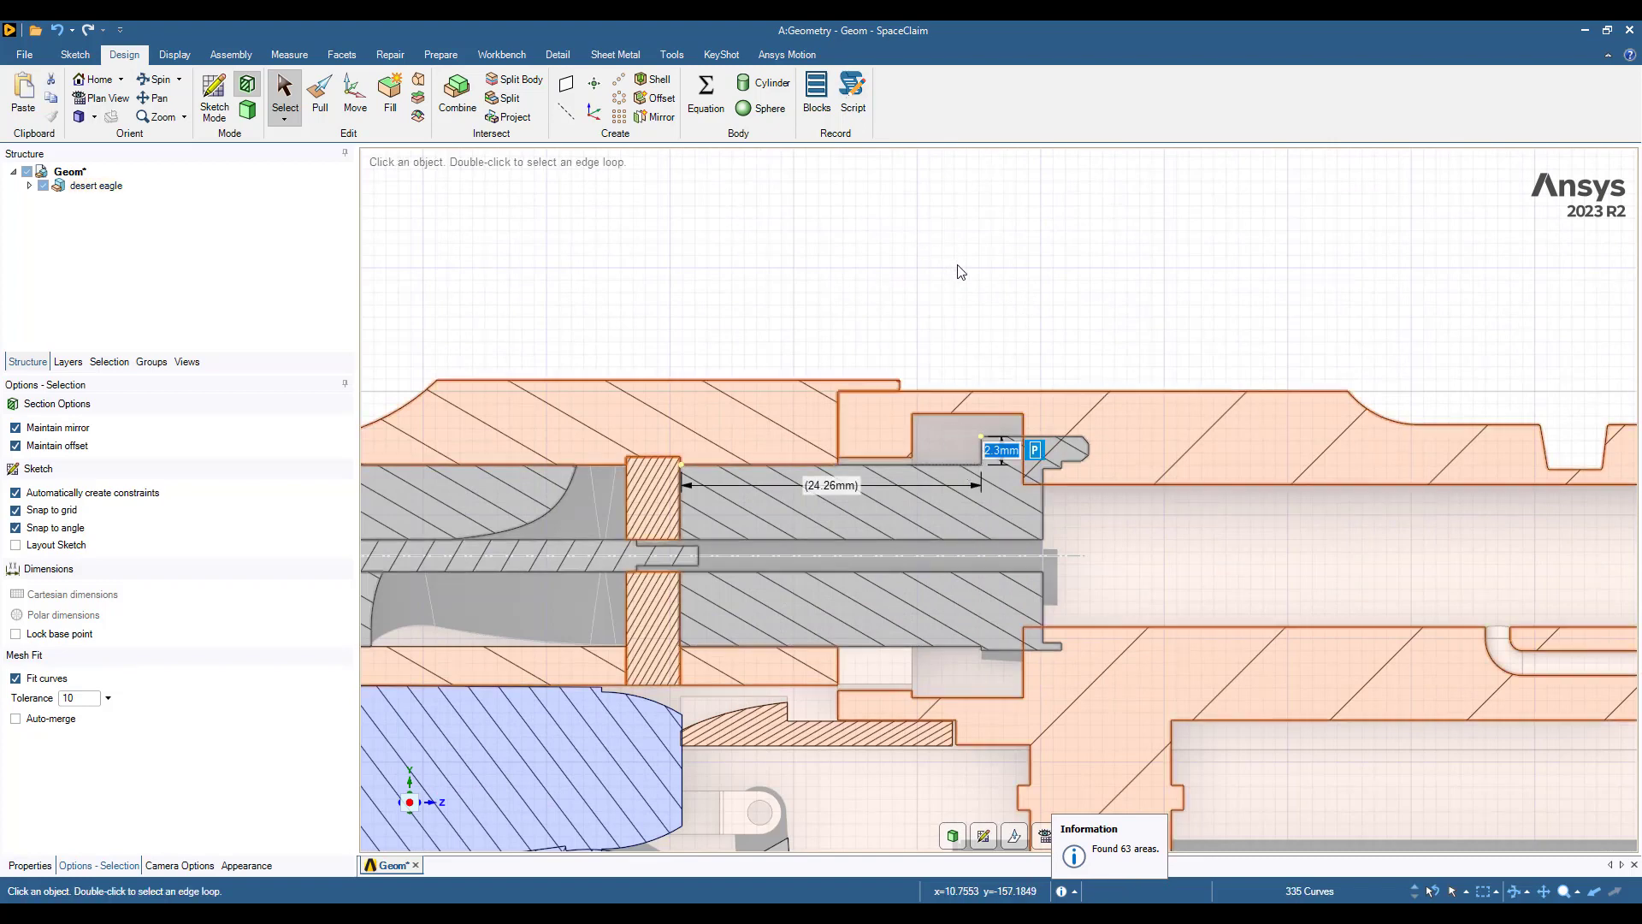
left_click(1089, 270)
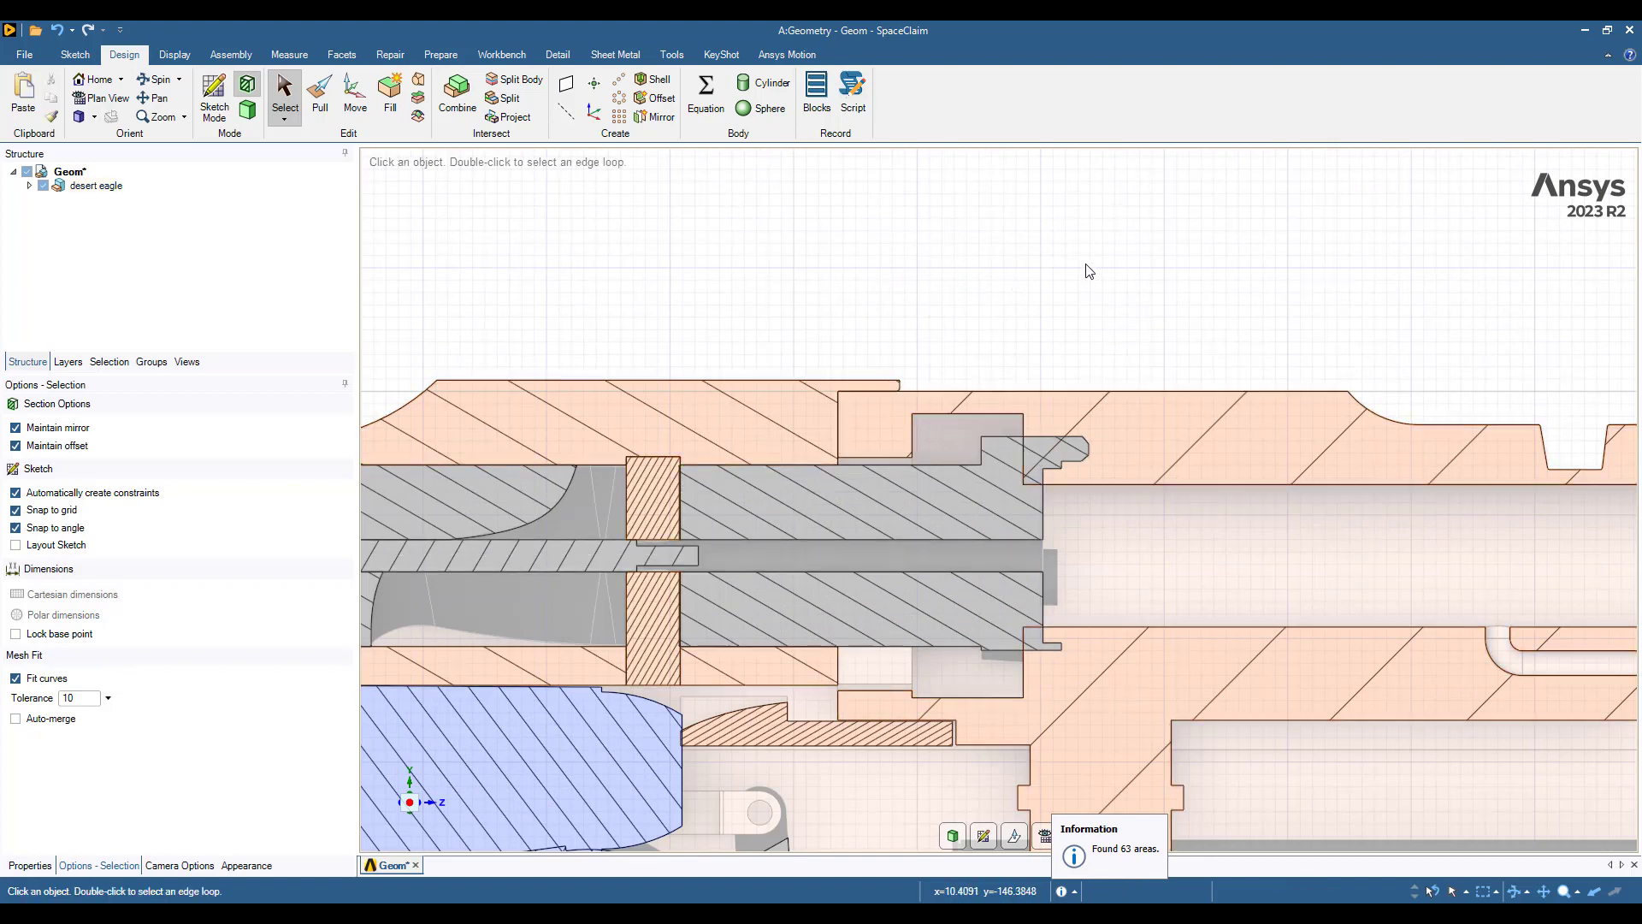
left_click(931, 464)
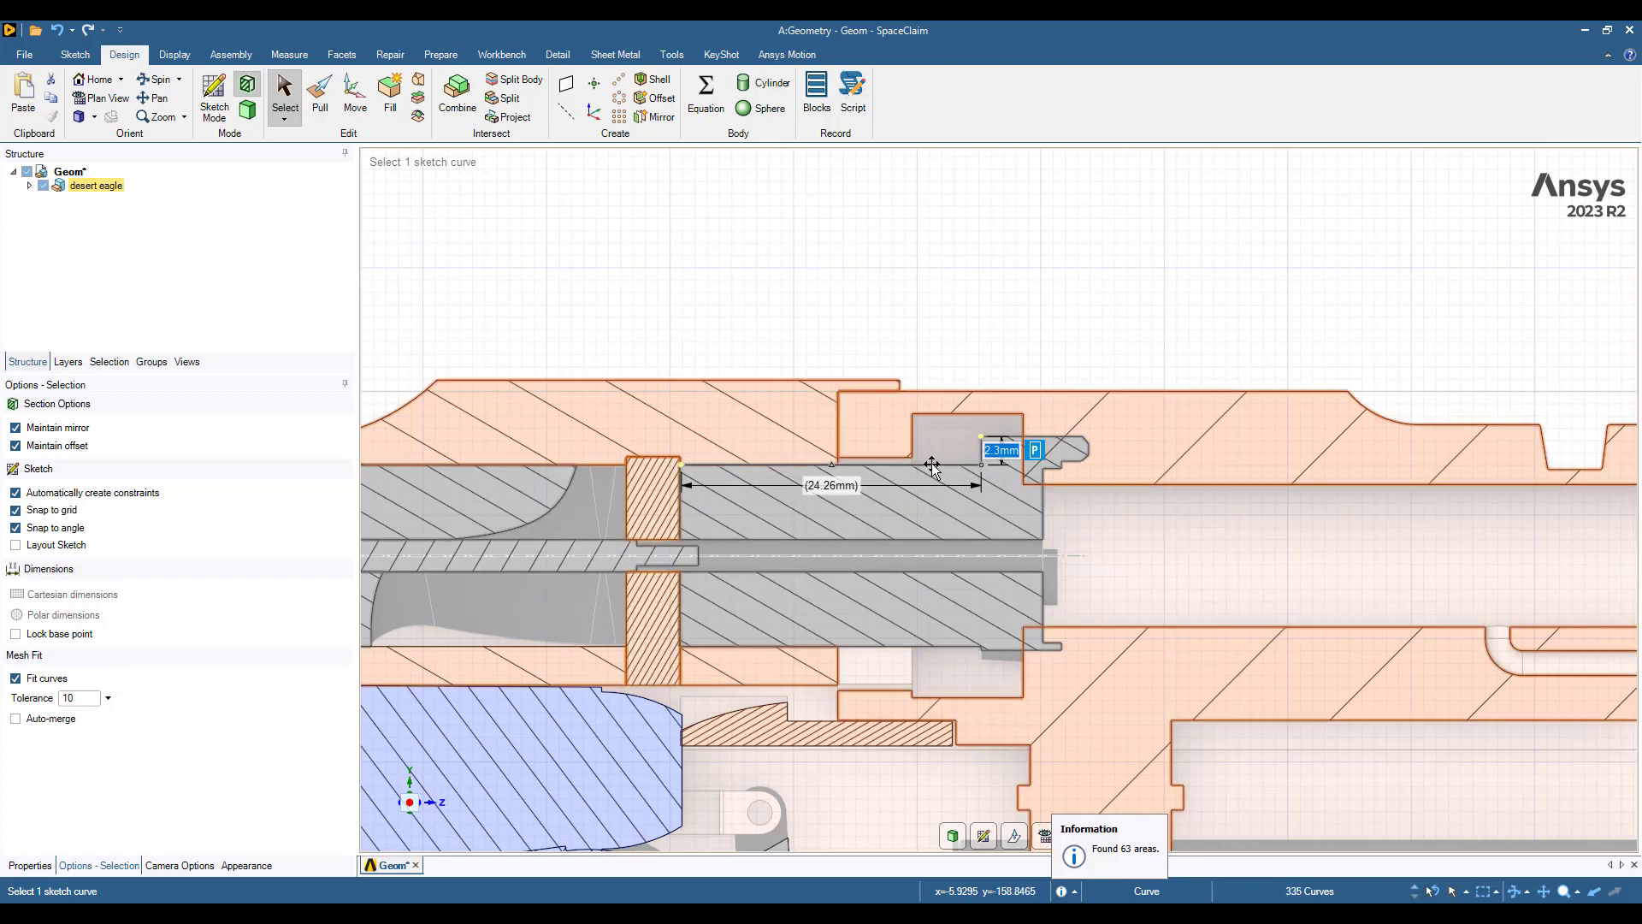
Expand the desert eagle component down to its subassemblies, start the Move tool, and clear the oversized selection
left_click(30, 185)
left_click(46, 200)
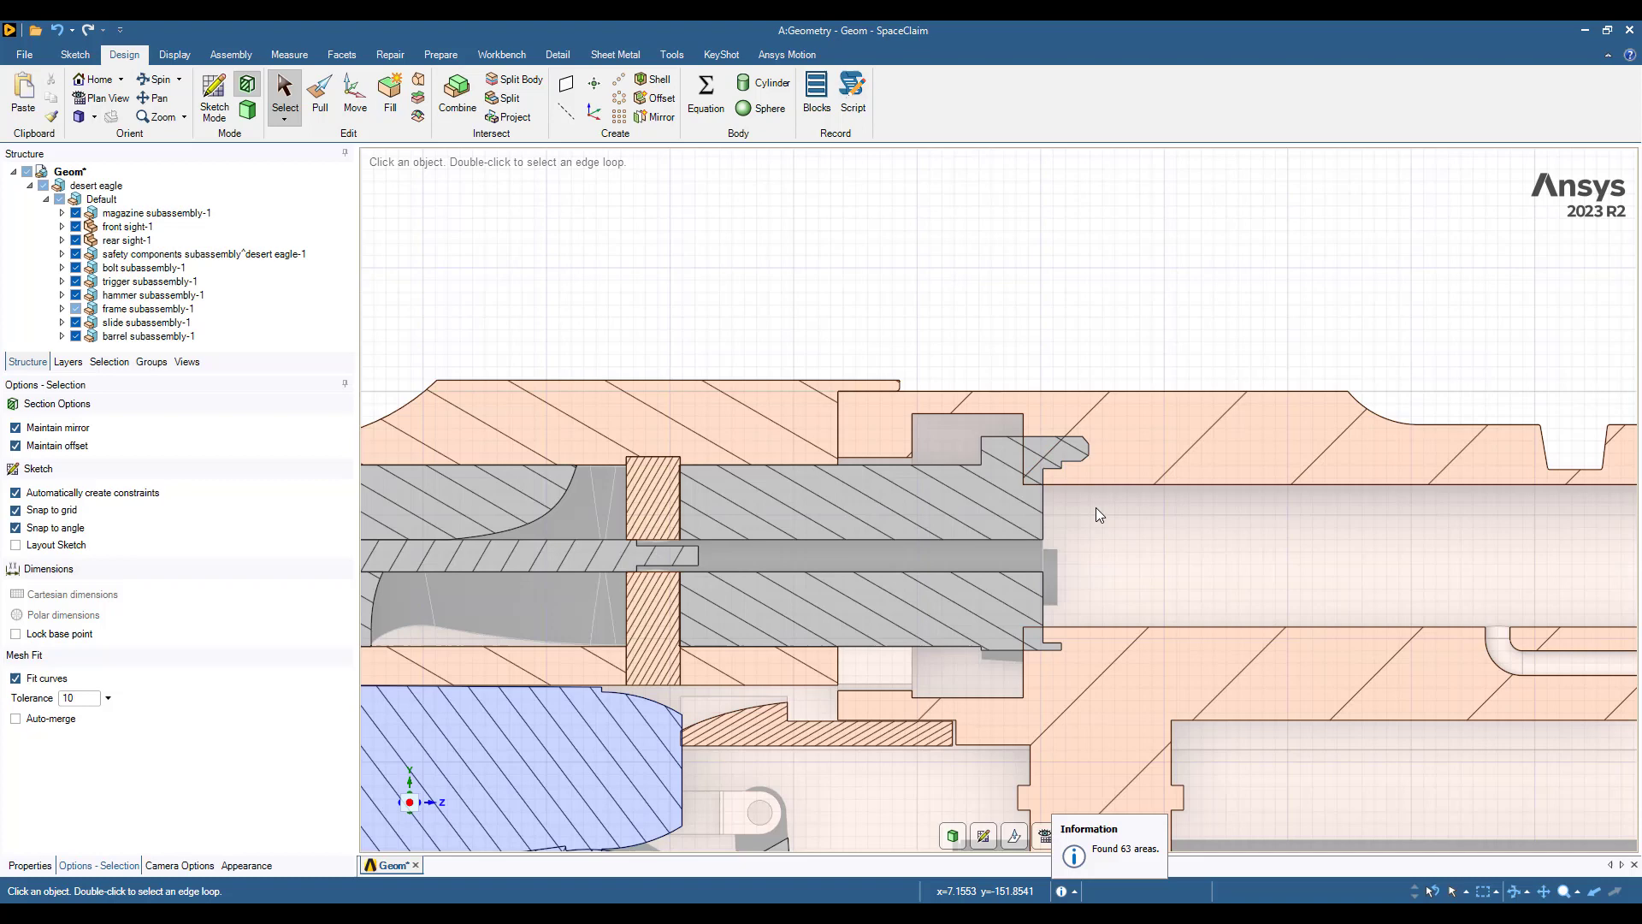
middle_click_drag(960, 400, 985, 461)
left_click(947, 460)
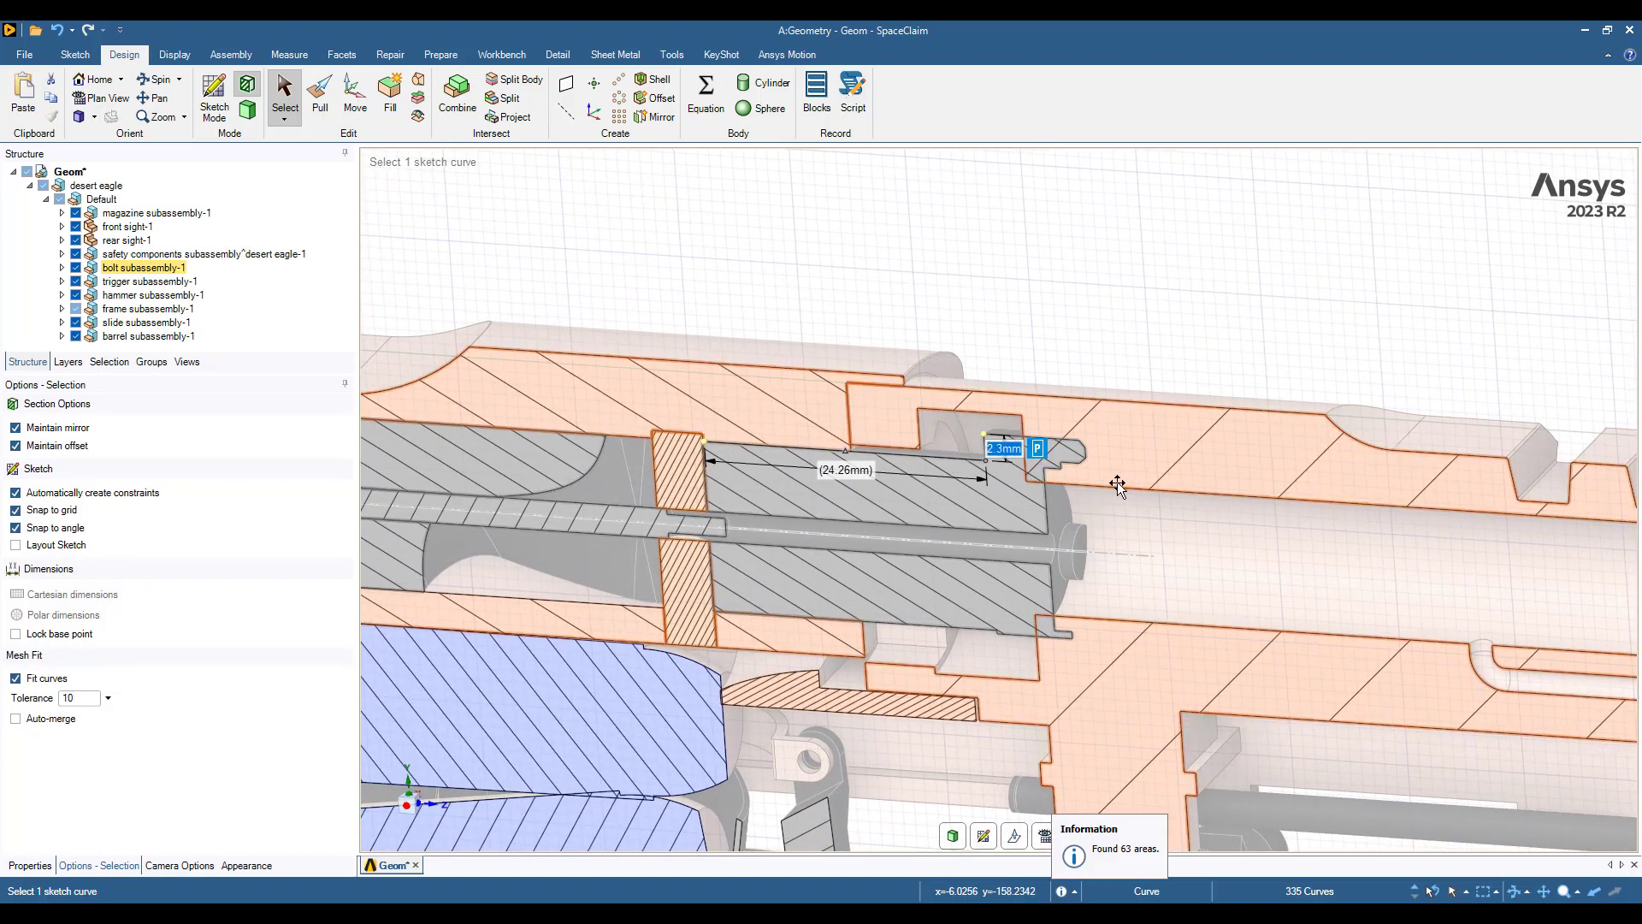
key("m")
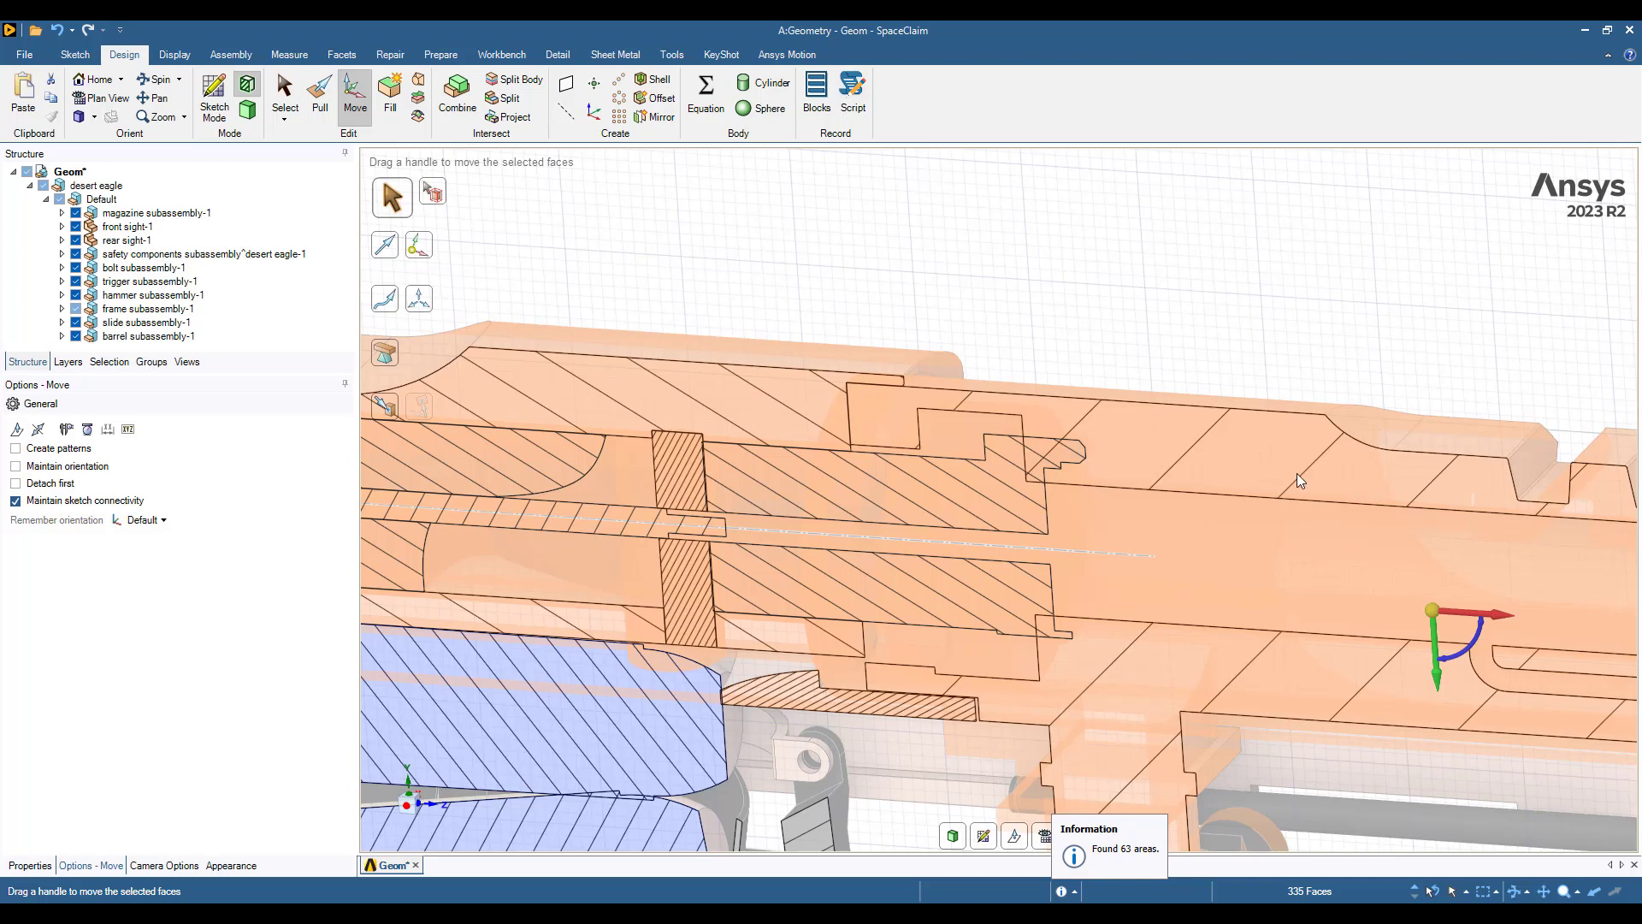
left_click(1202, 361)
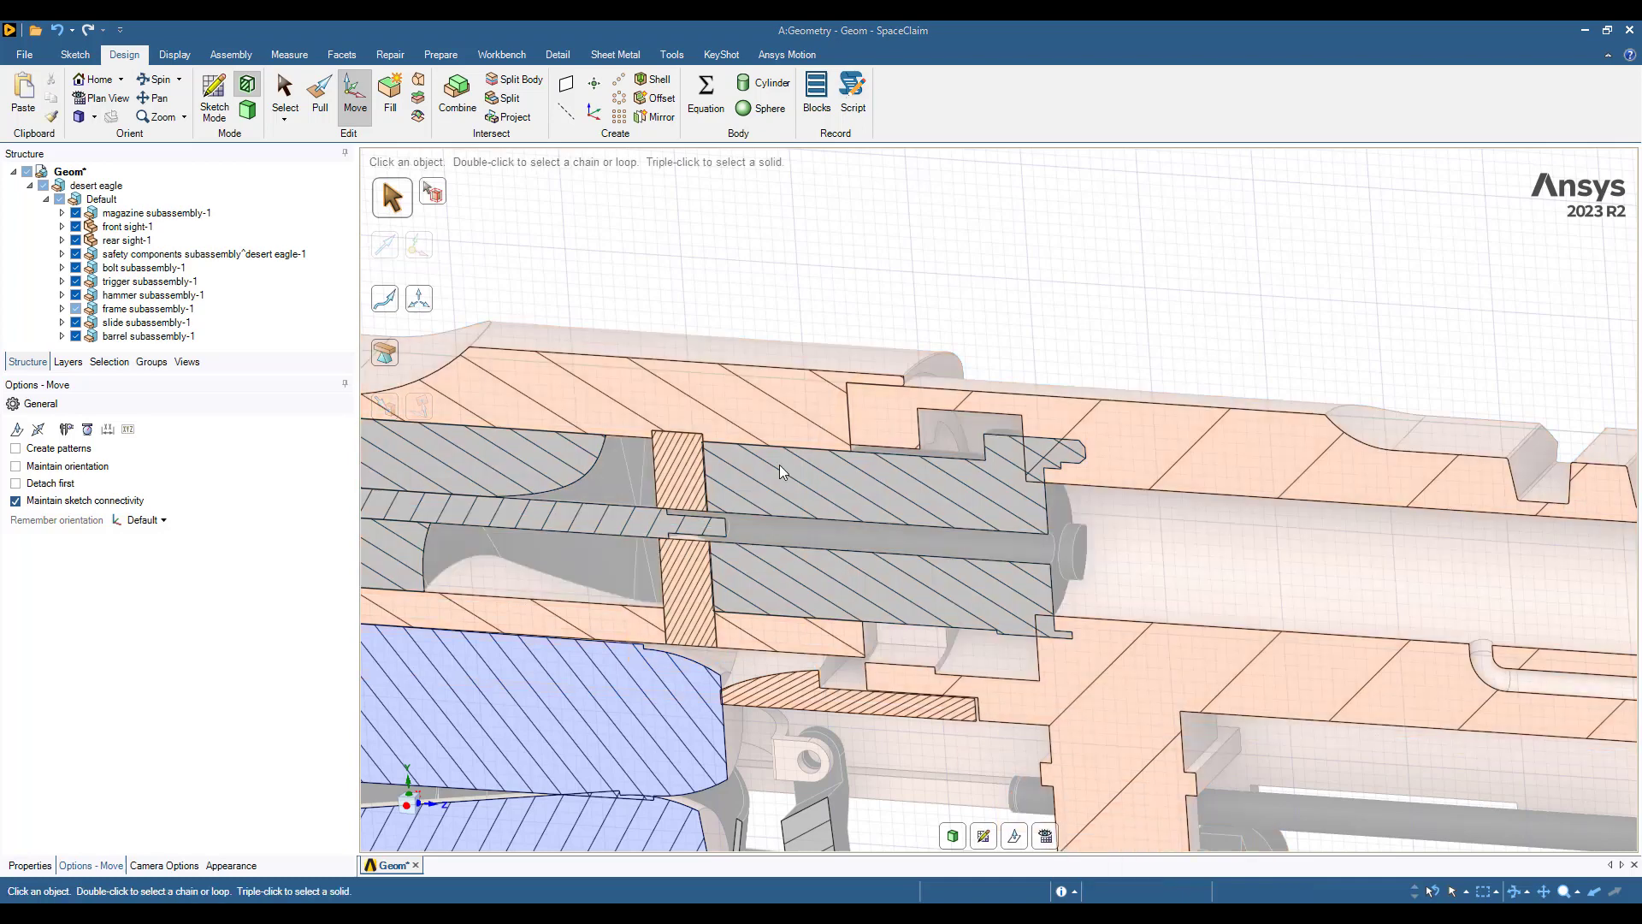
Expand the bolt subassembly with its ejector and bolt guide pin components, and select the whole subassembly for moving
left_click(953, 464)
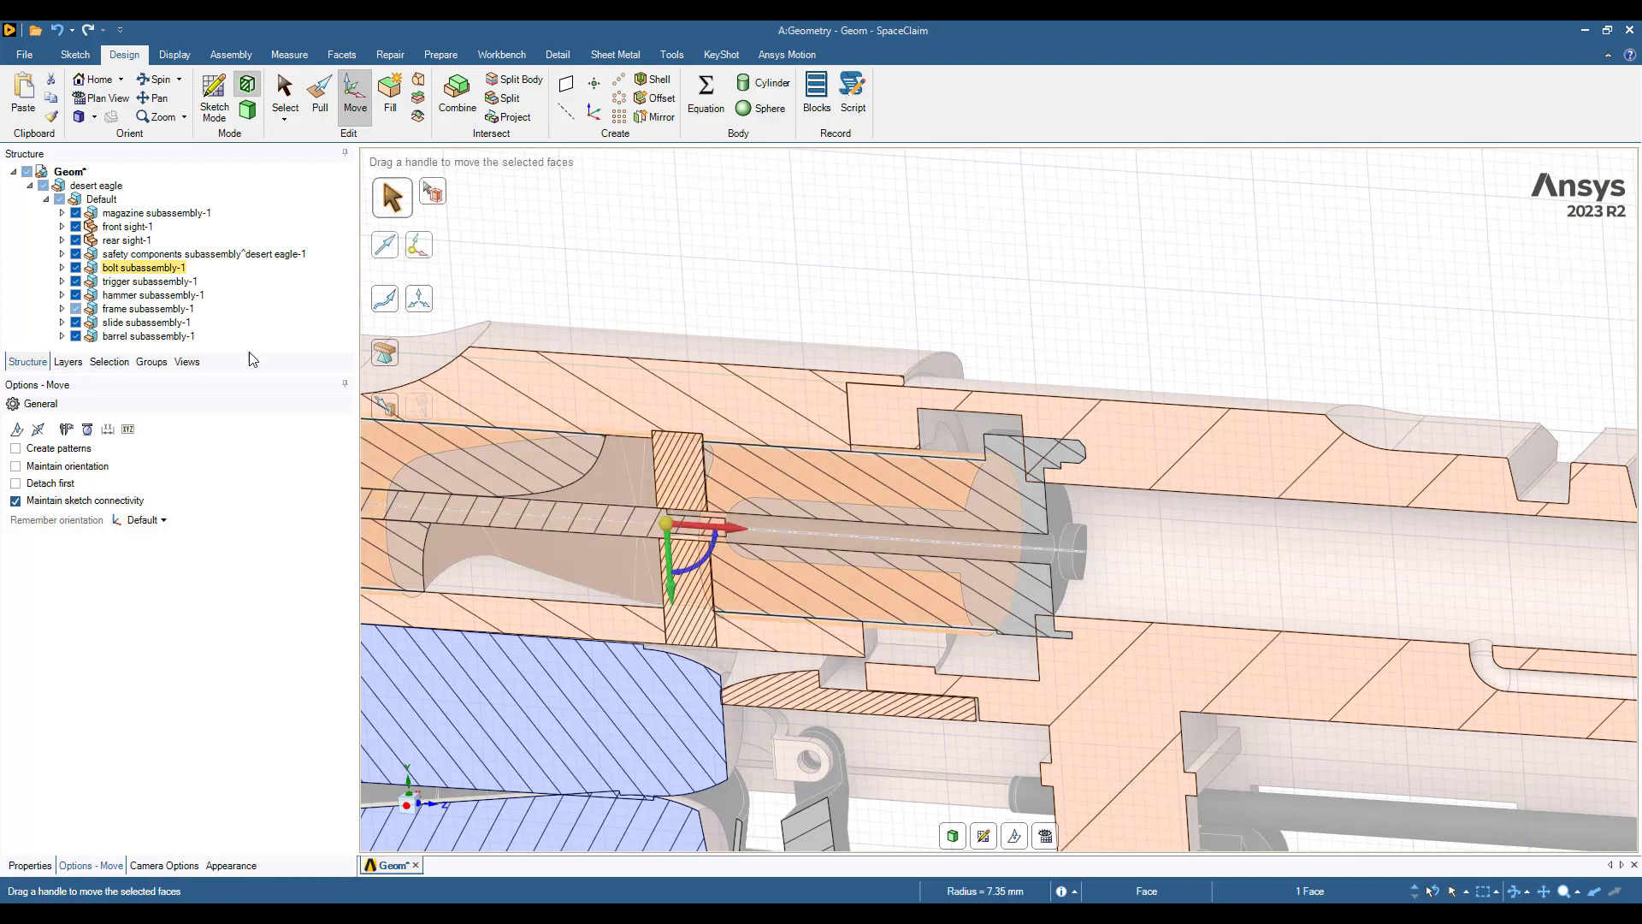
left_click(62, 268)
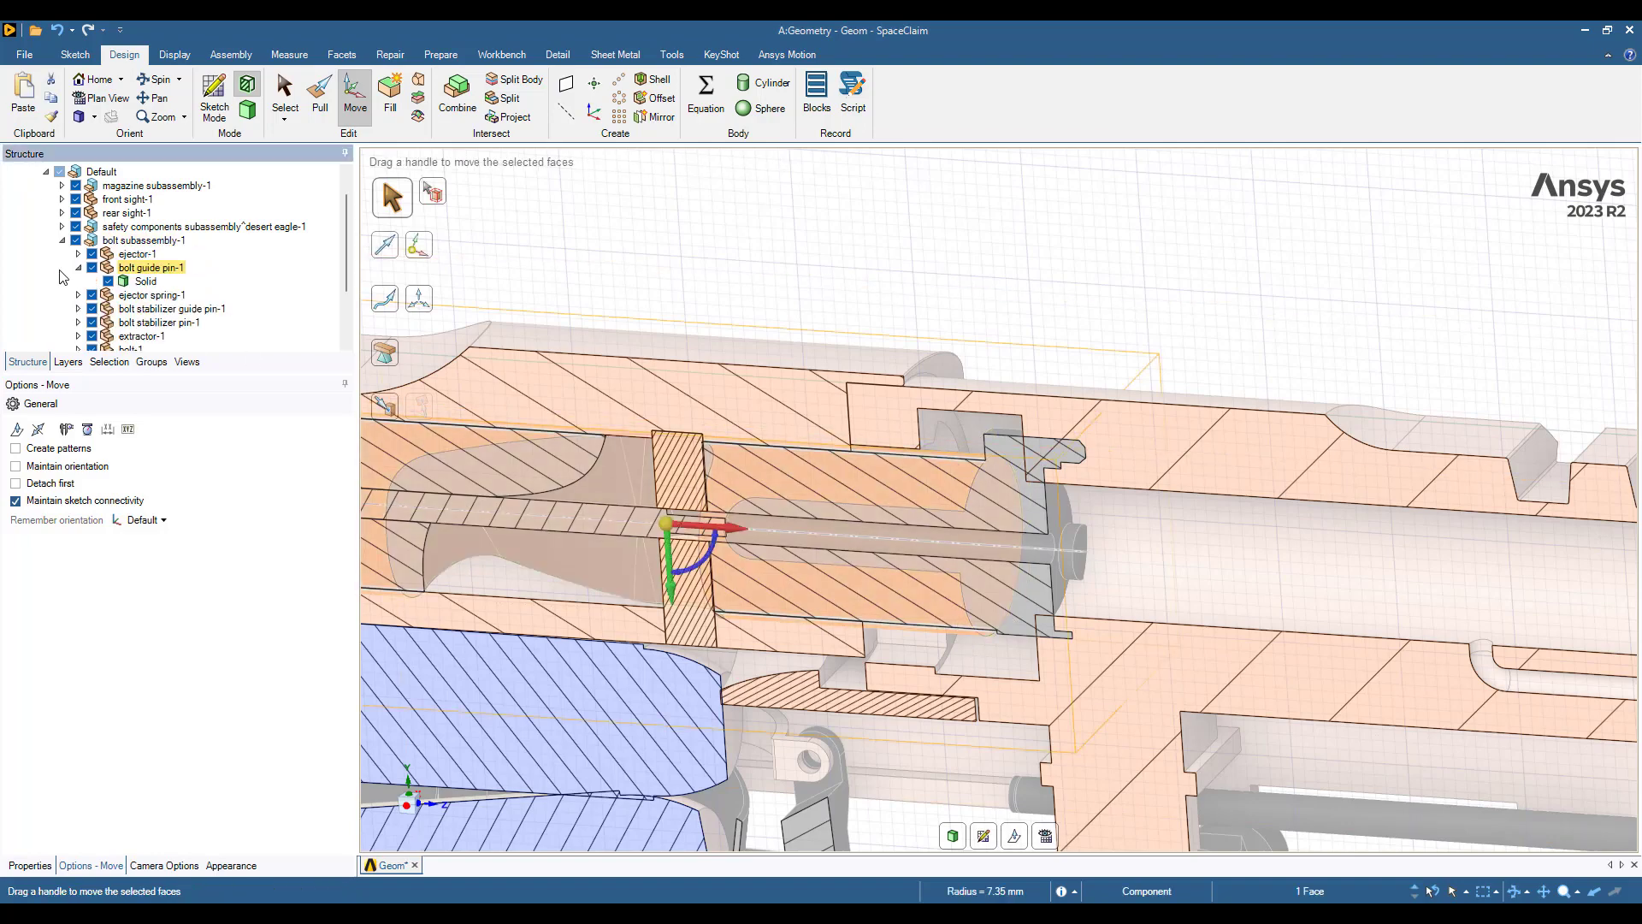
left_click(141, 240)
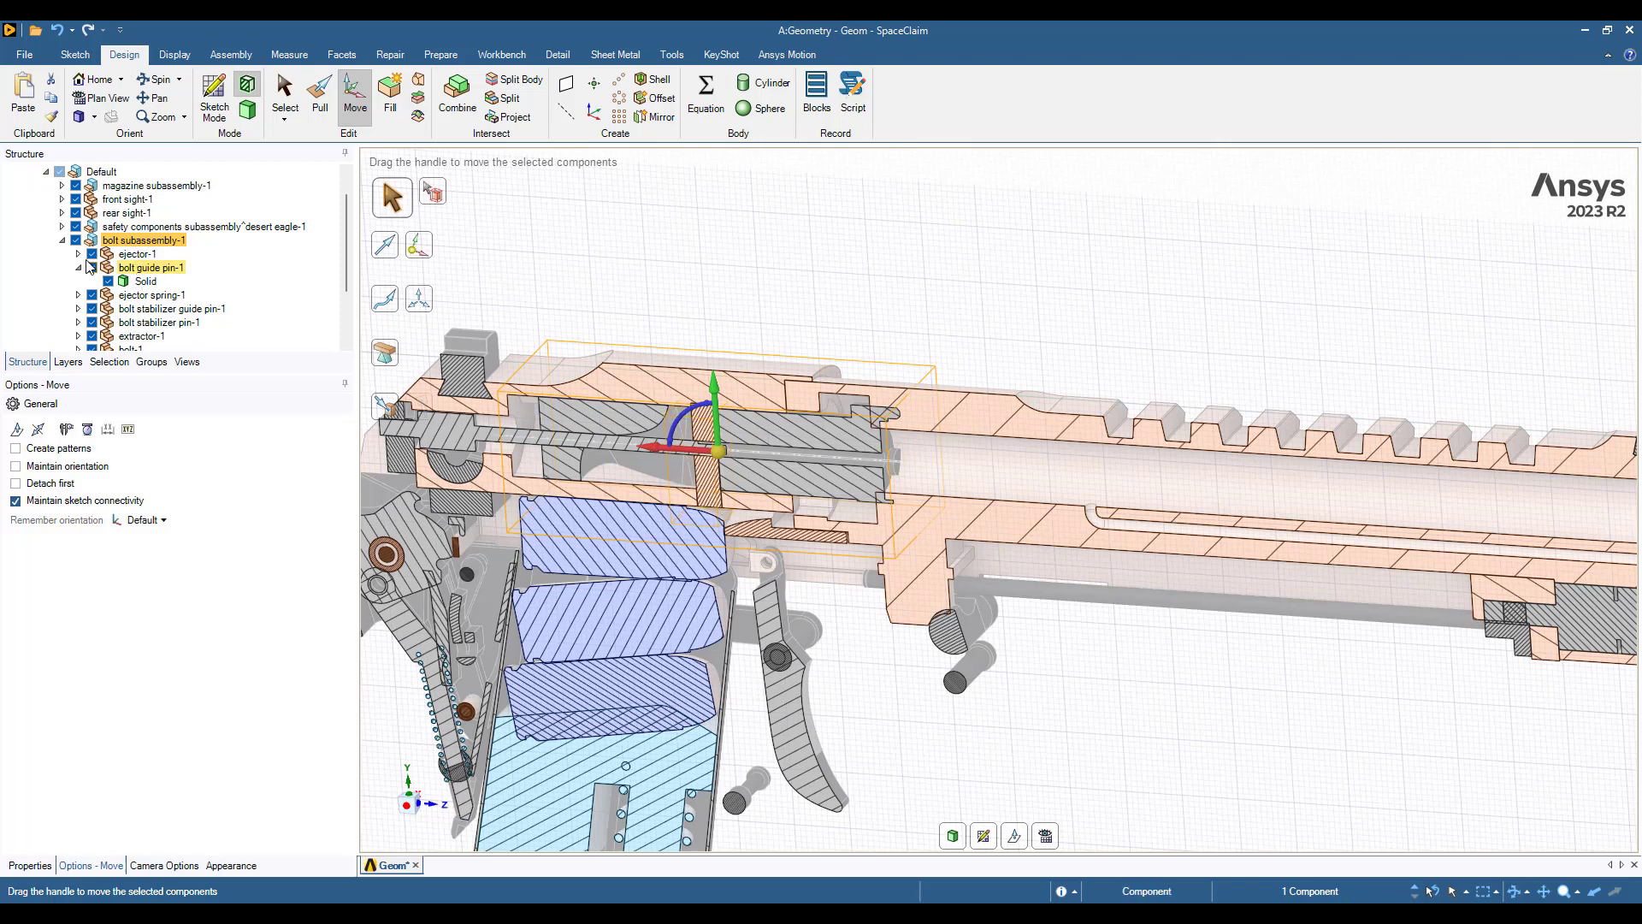
left_click(78, 254)
left_click(146, 268)
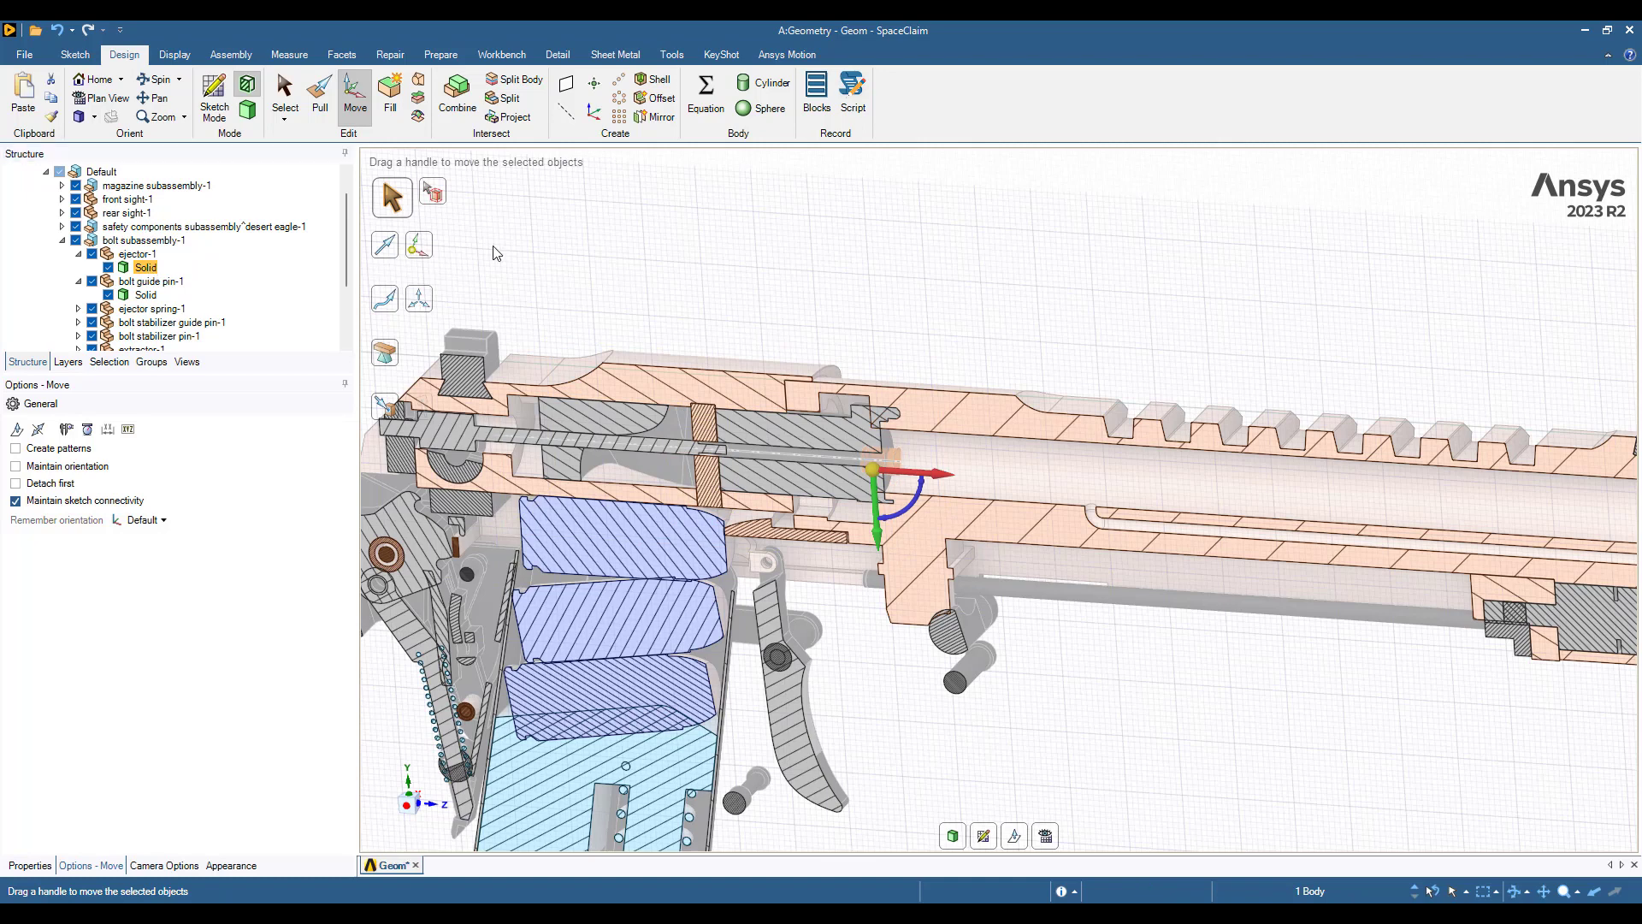
left_click(140, 242)
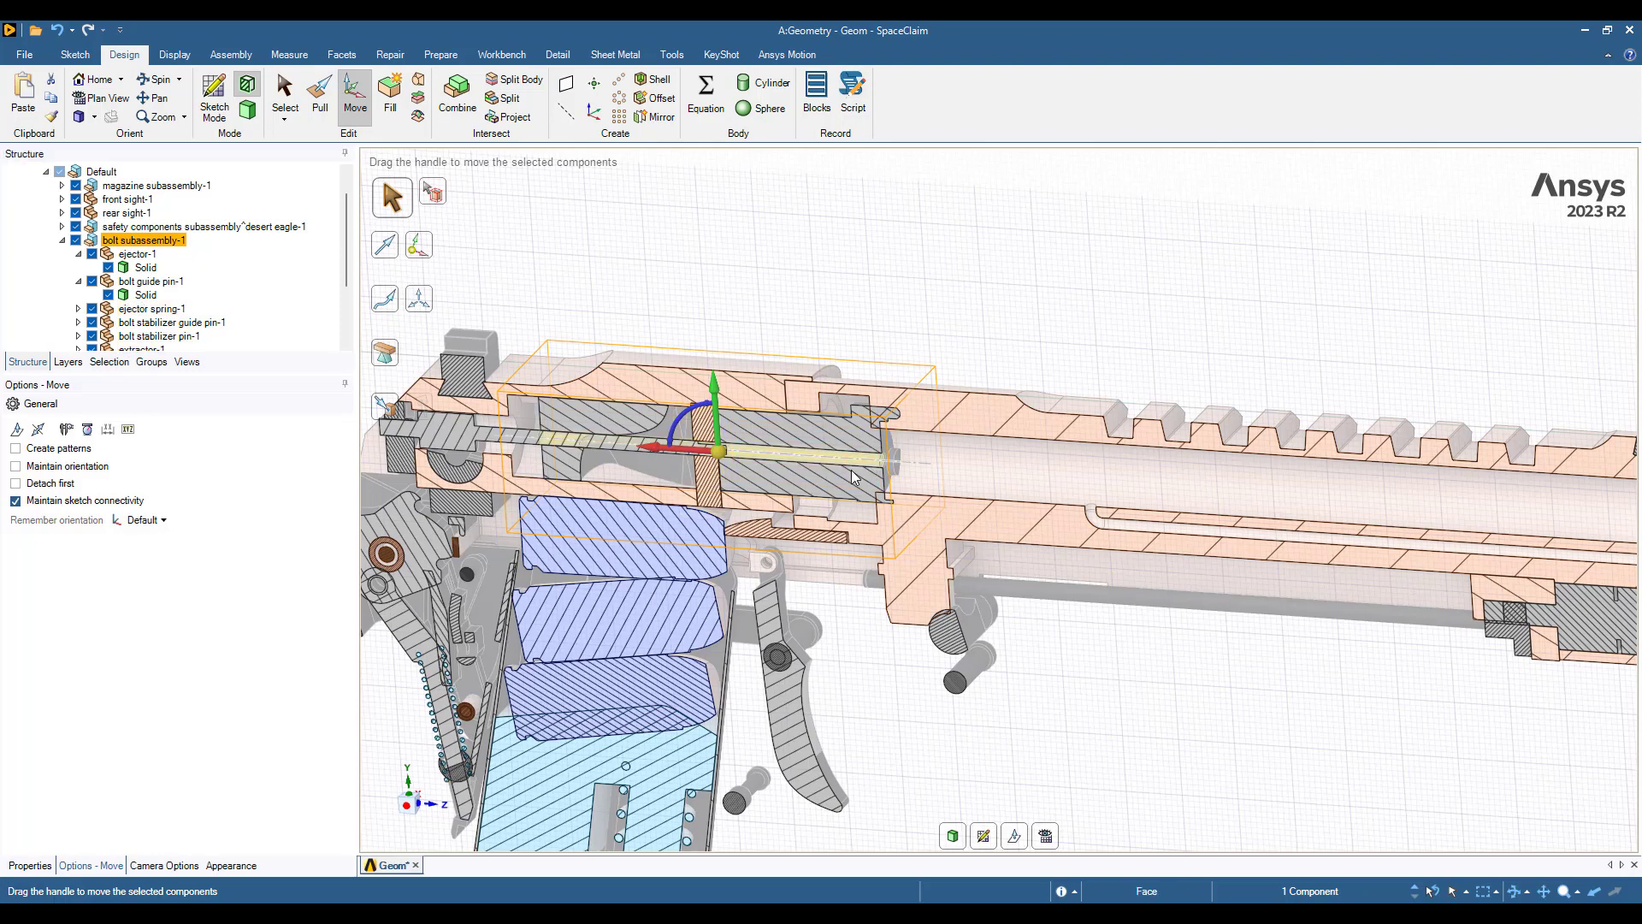
scroll(850, 470, "up", 1)
scroll(816, 468, "up", 3)
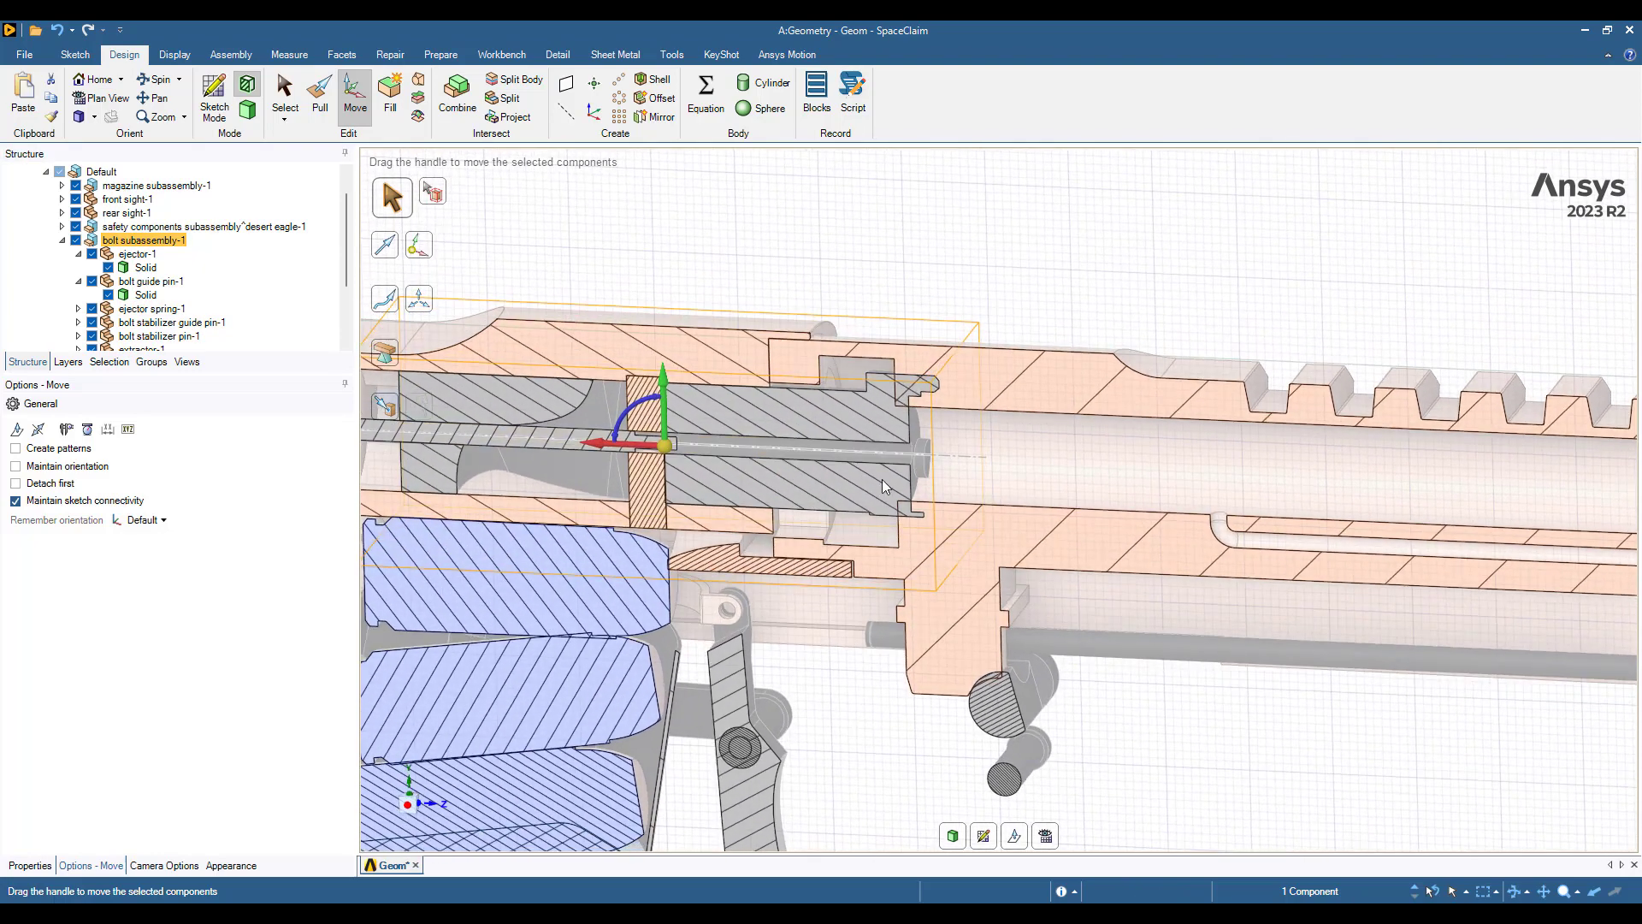
Try to move the bolt body alone rearward along its axis, and undo the move
left_click(909, 475)
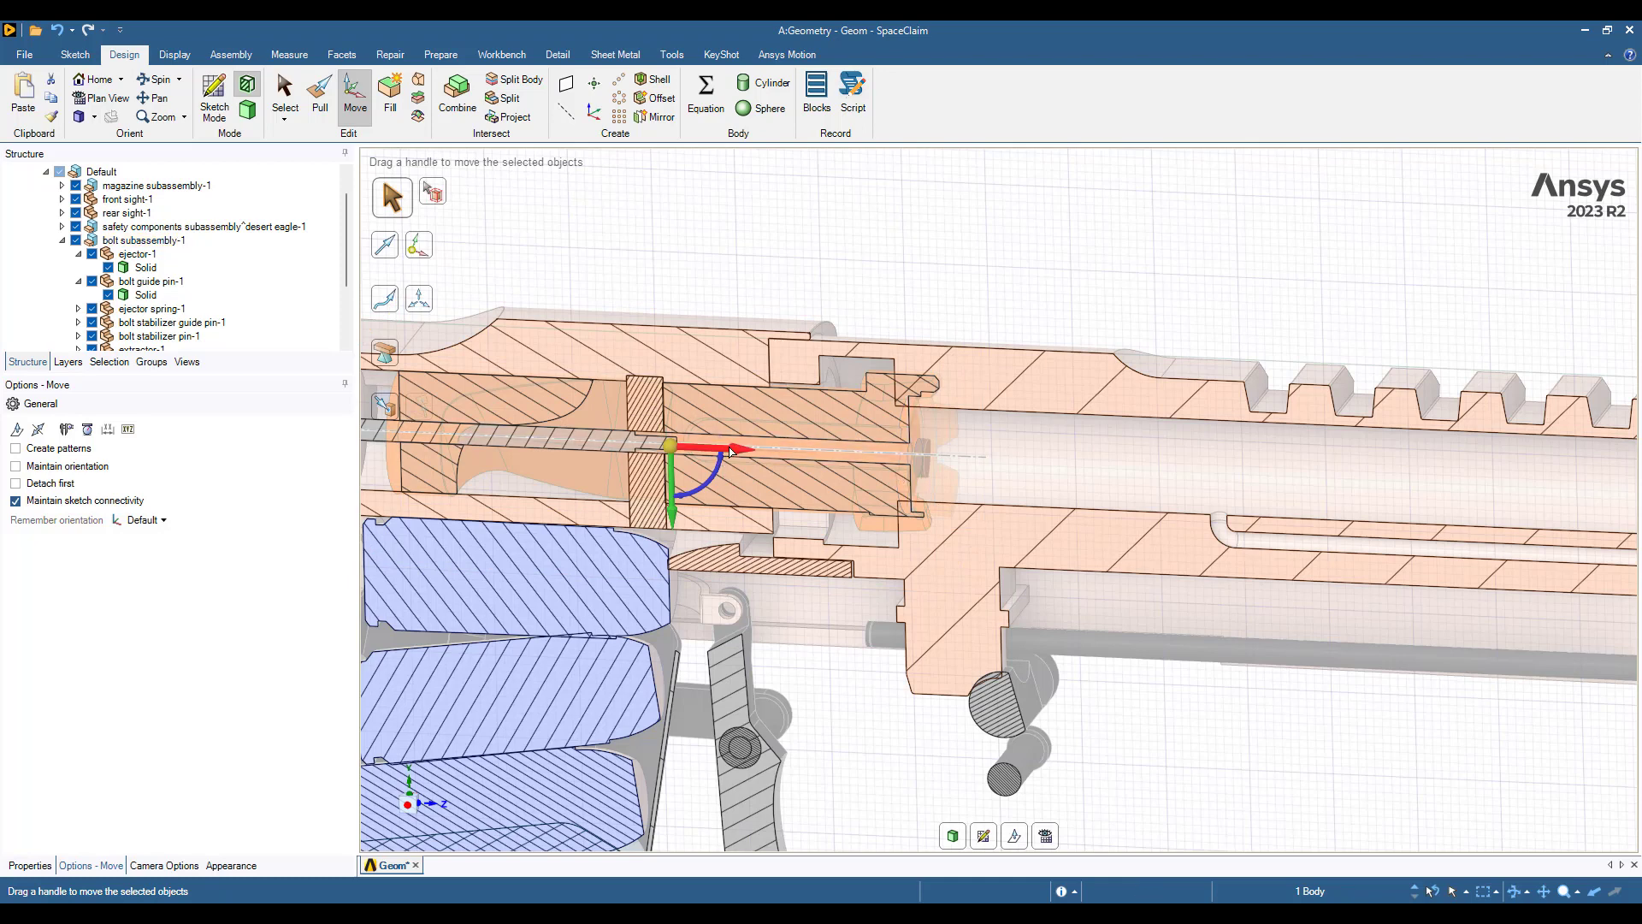
left_click_drag(720, 452, 684, 452)
key("ctrl+z")
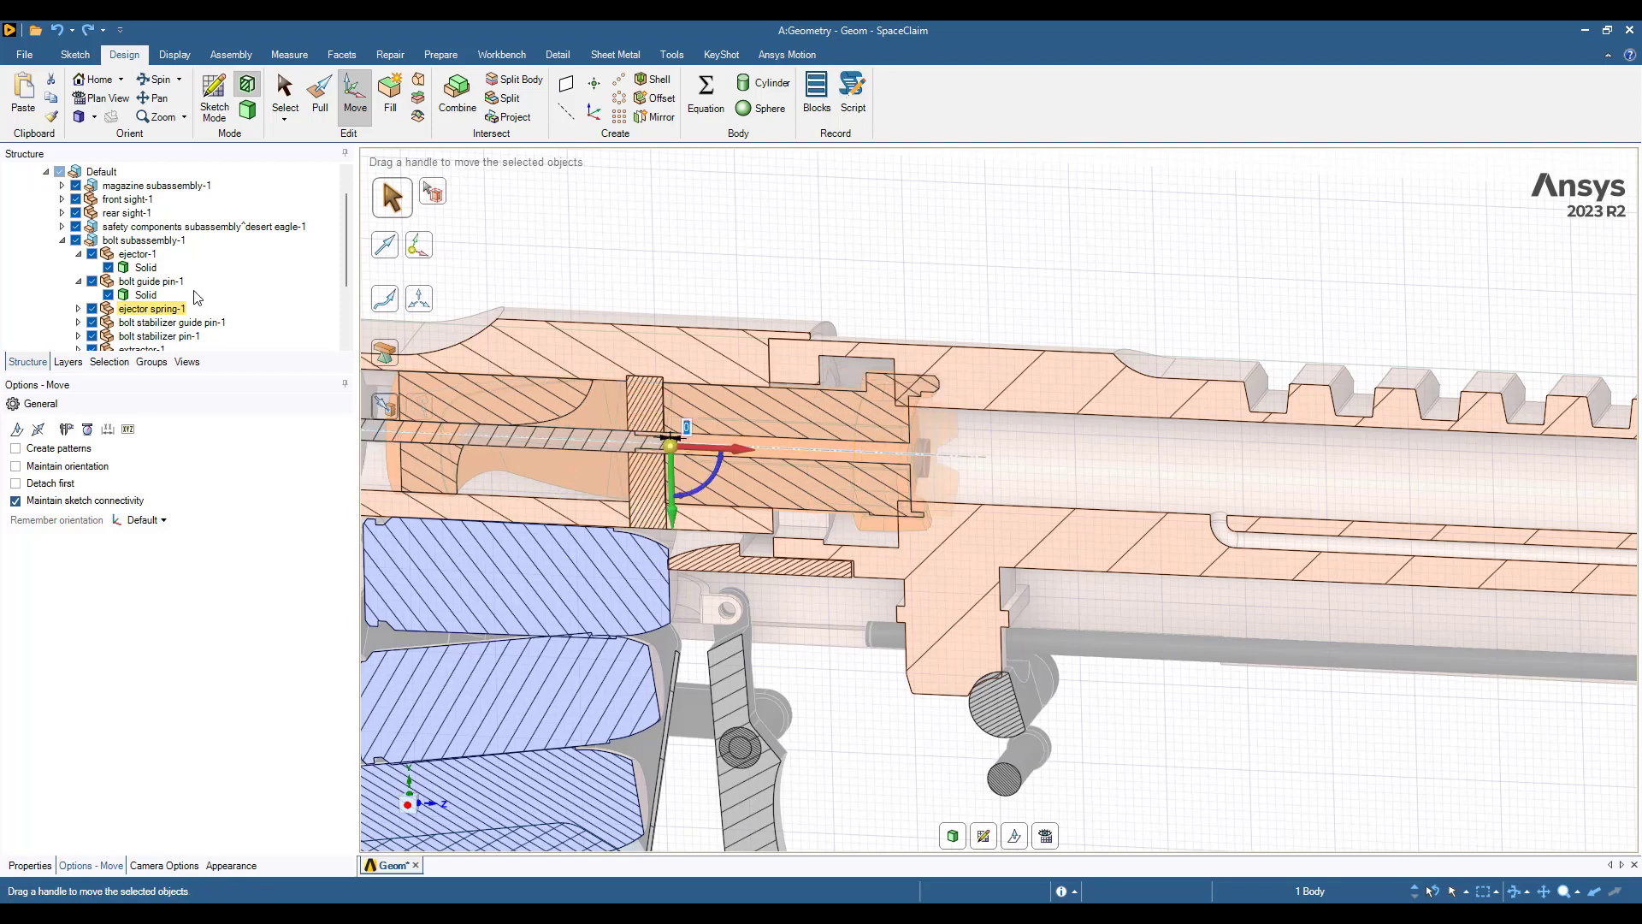
Try moving the whole bolt subassembly rearward by about 5.4 mm, check its clearance to the barrel, and undo the move
left_click(137, 243)
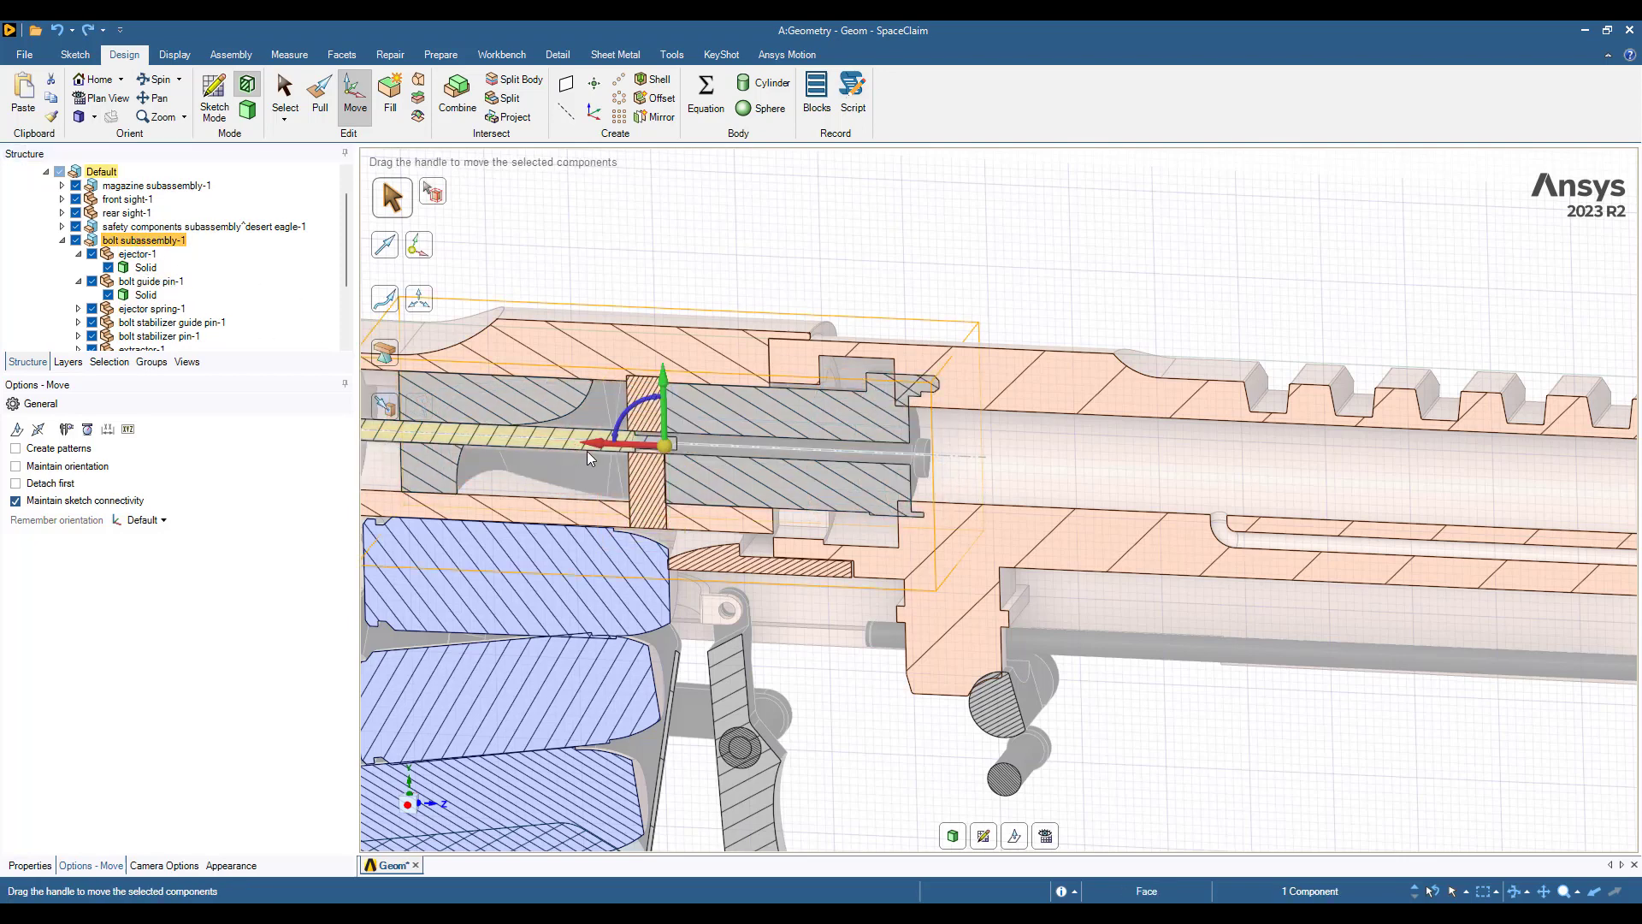
left_click_drag(598, 450, 557, 446)
scroll(848, 410, "up", 10)
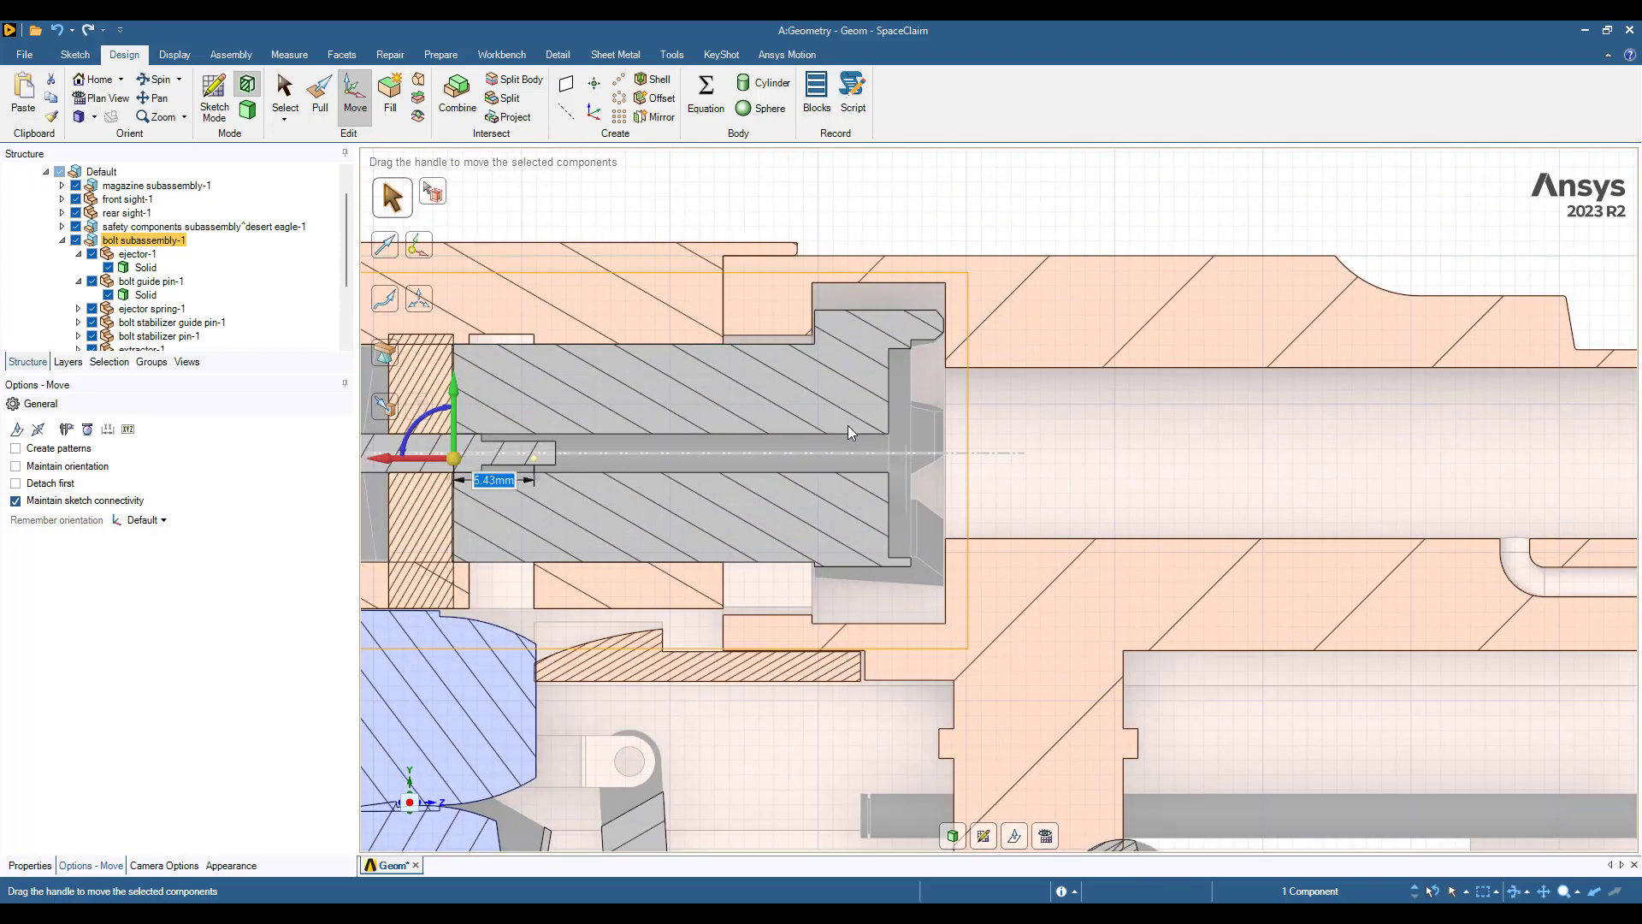
scroll(1053, 409, "down", 10)
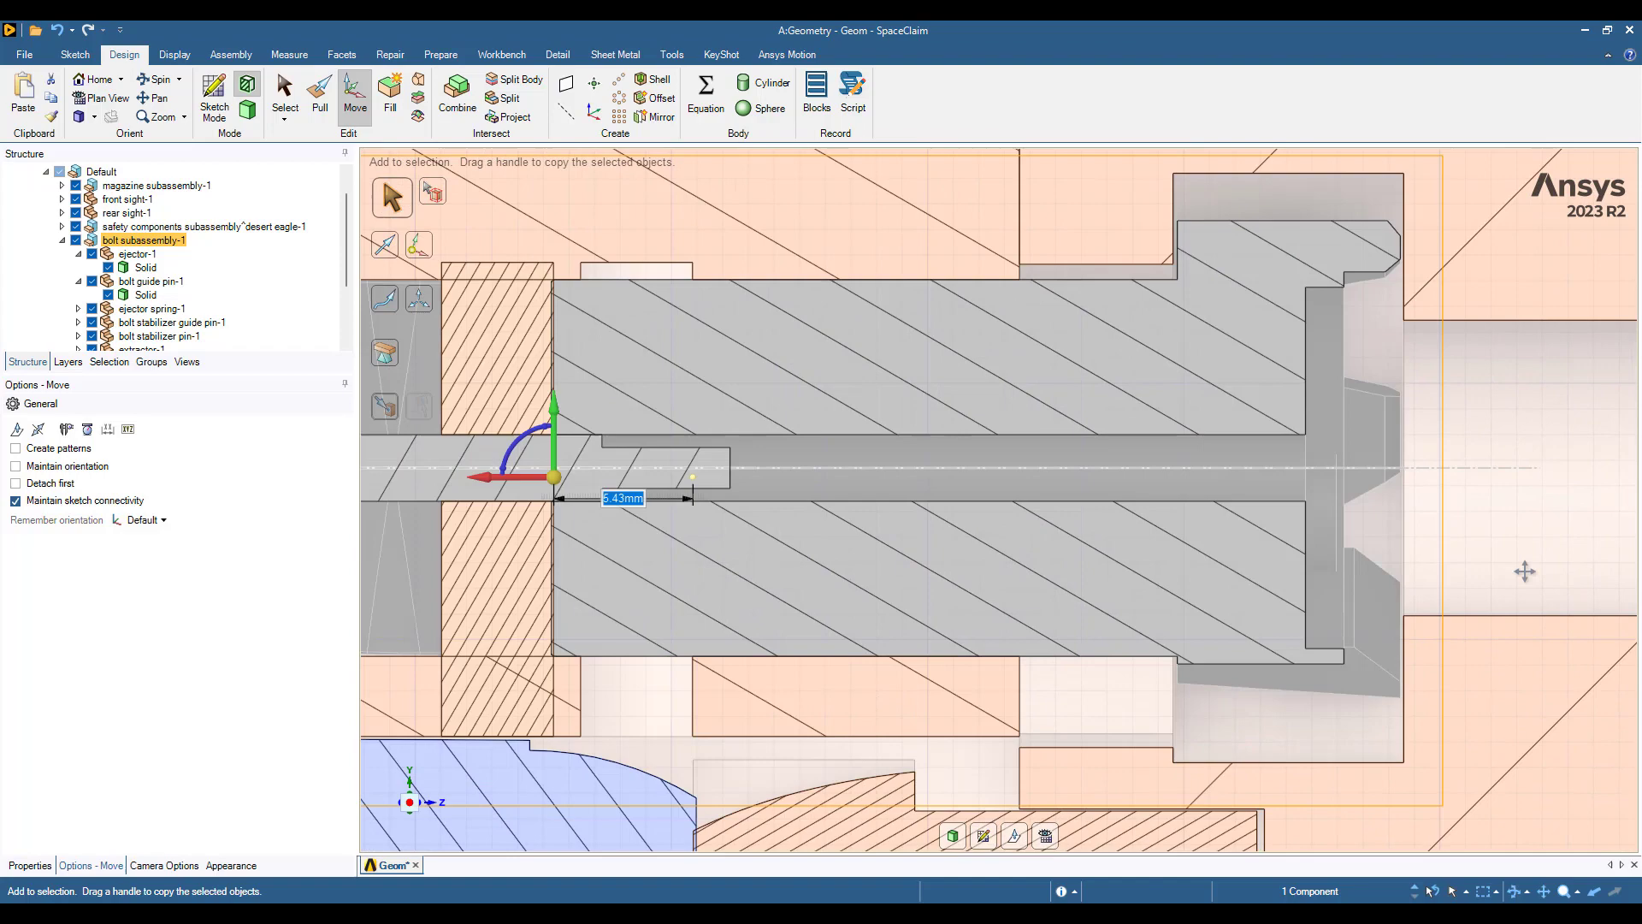
scroll(1053, 545, "up", 3)
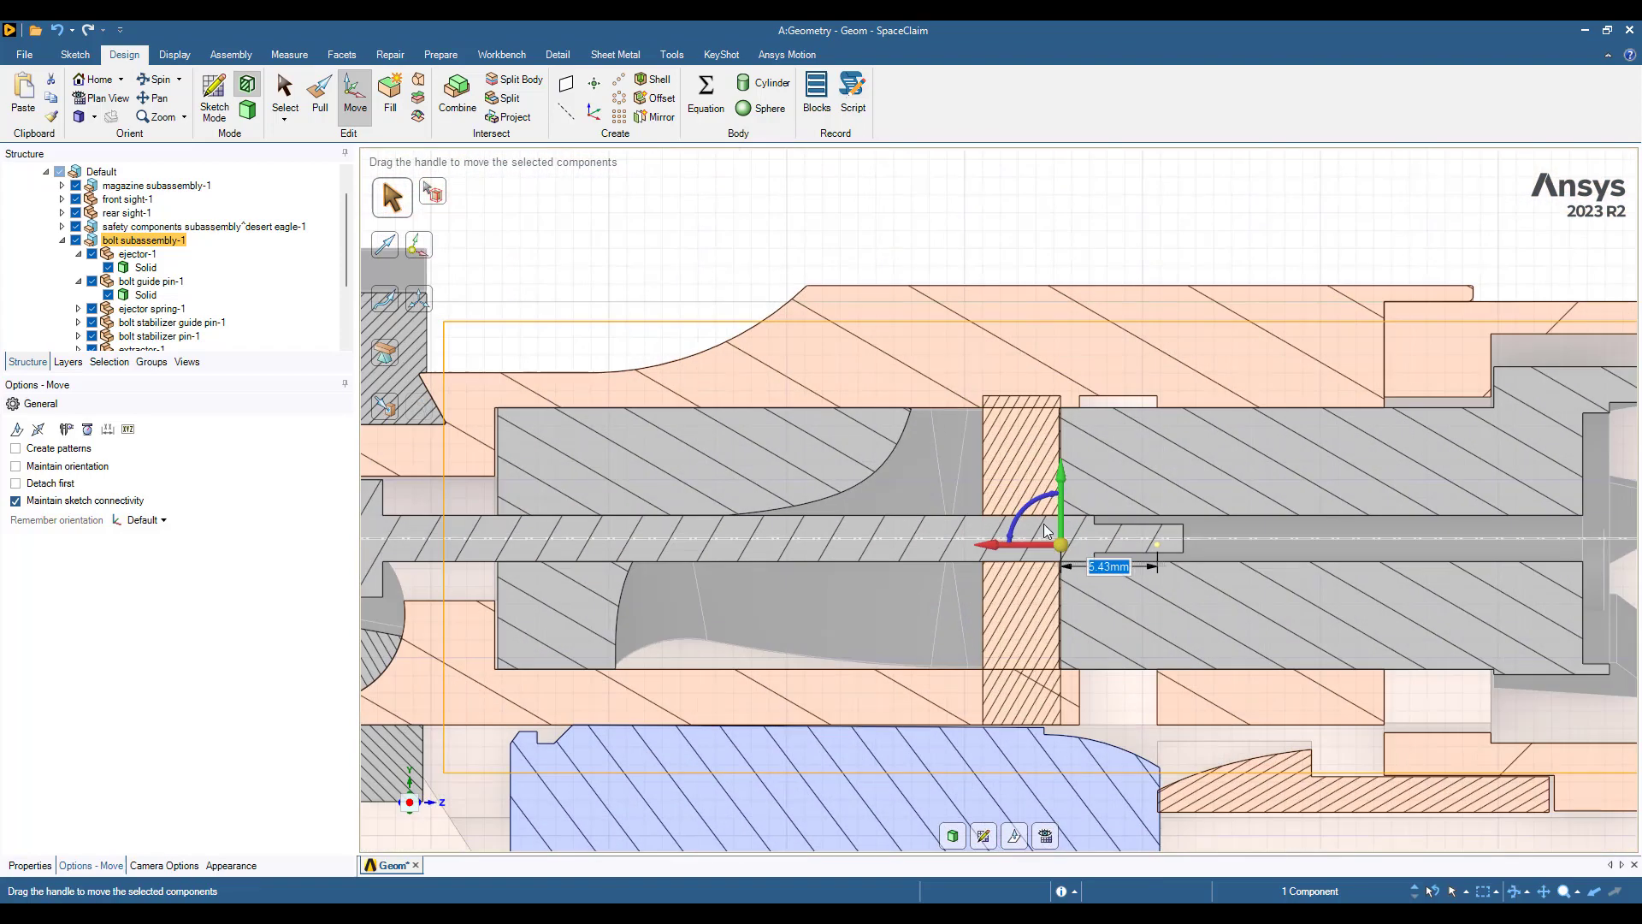
mouse_move(1123, 432)
middle_mouse_down()
mouse_move(1067, 441)
mouse_move(1154, 446)
mouse_move(1186, 424)
mouse_move(1245, 494)
mouse_move(1410, 491)
middle_mouse_up()
key("ctrl+z")
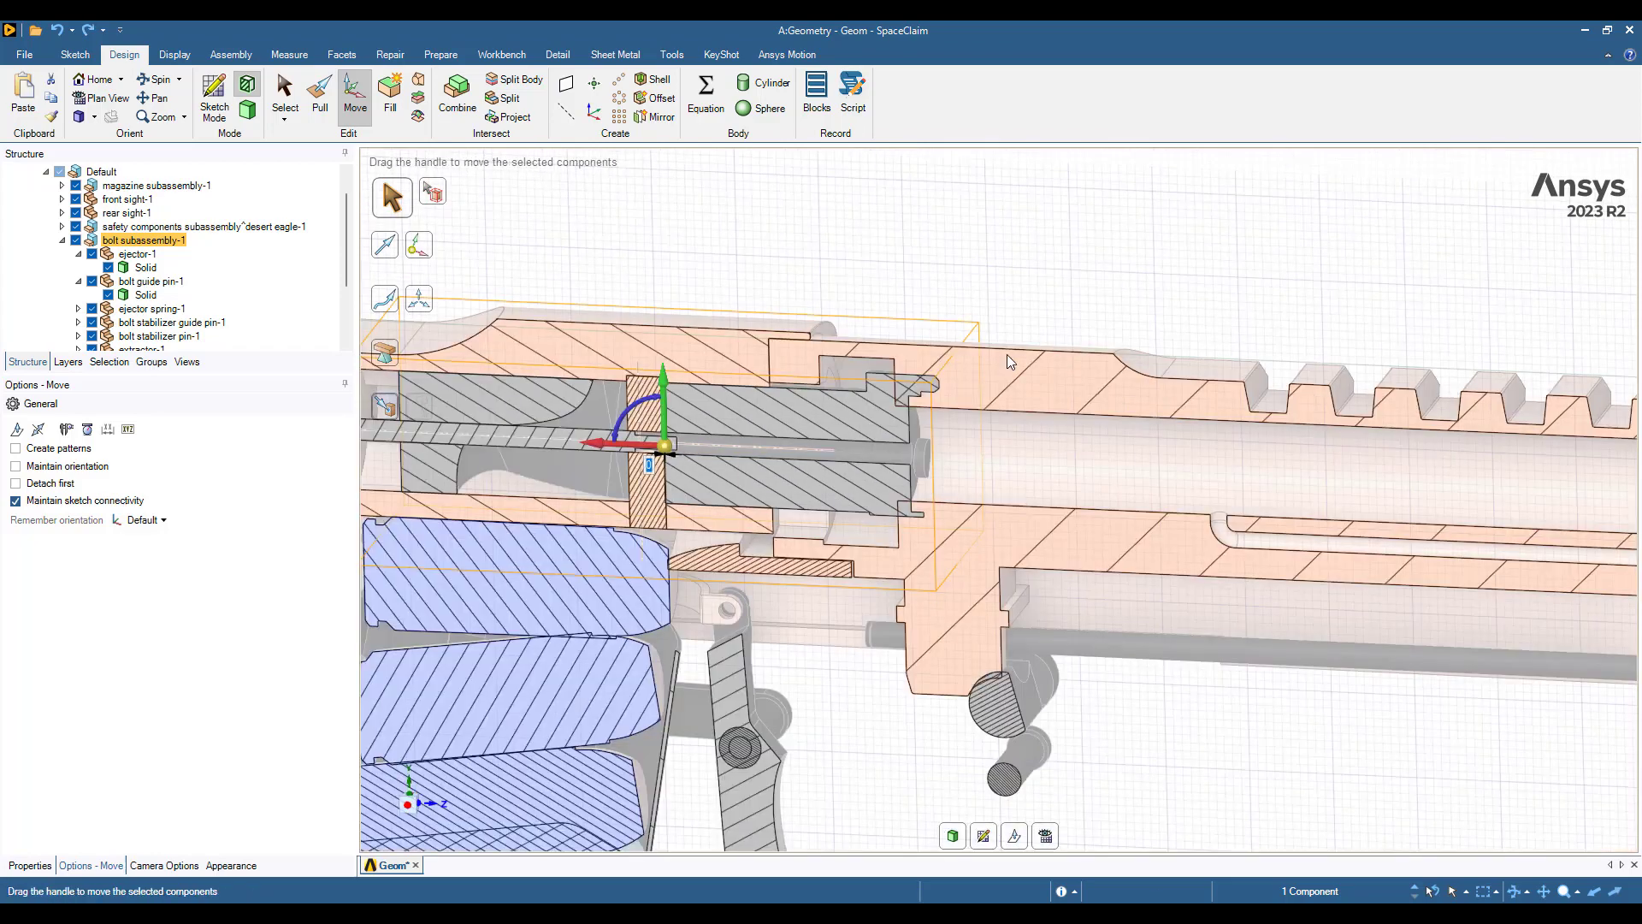
Examine the section around the barrel, slide, bolt guide pin and hammer spring for overlapping parts
left_click(1008, 349)
middle_click_drag(1027, 494, 1074, 441)
middle_click_drag(774, 492, 1244, 513, "ctrl")
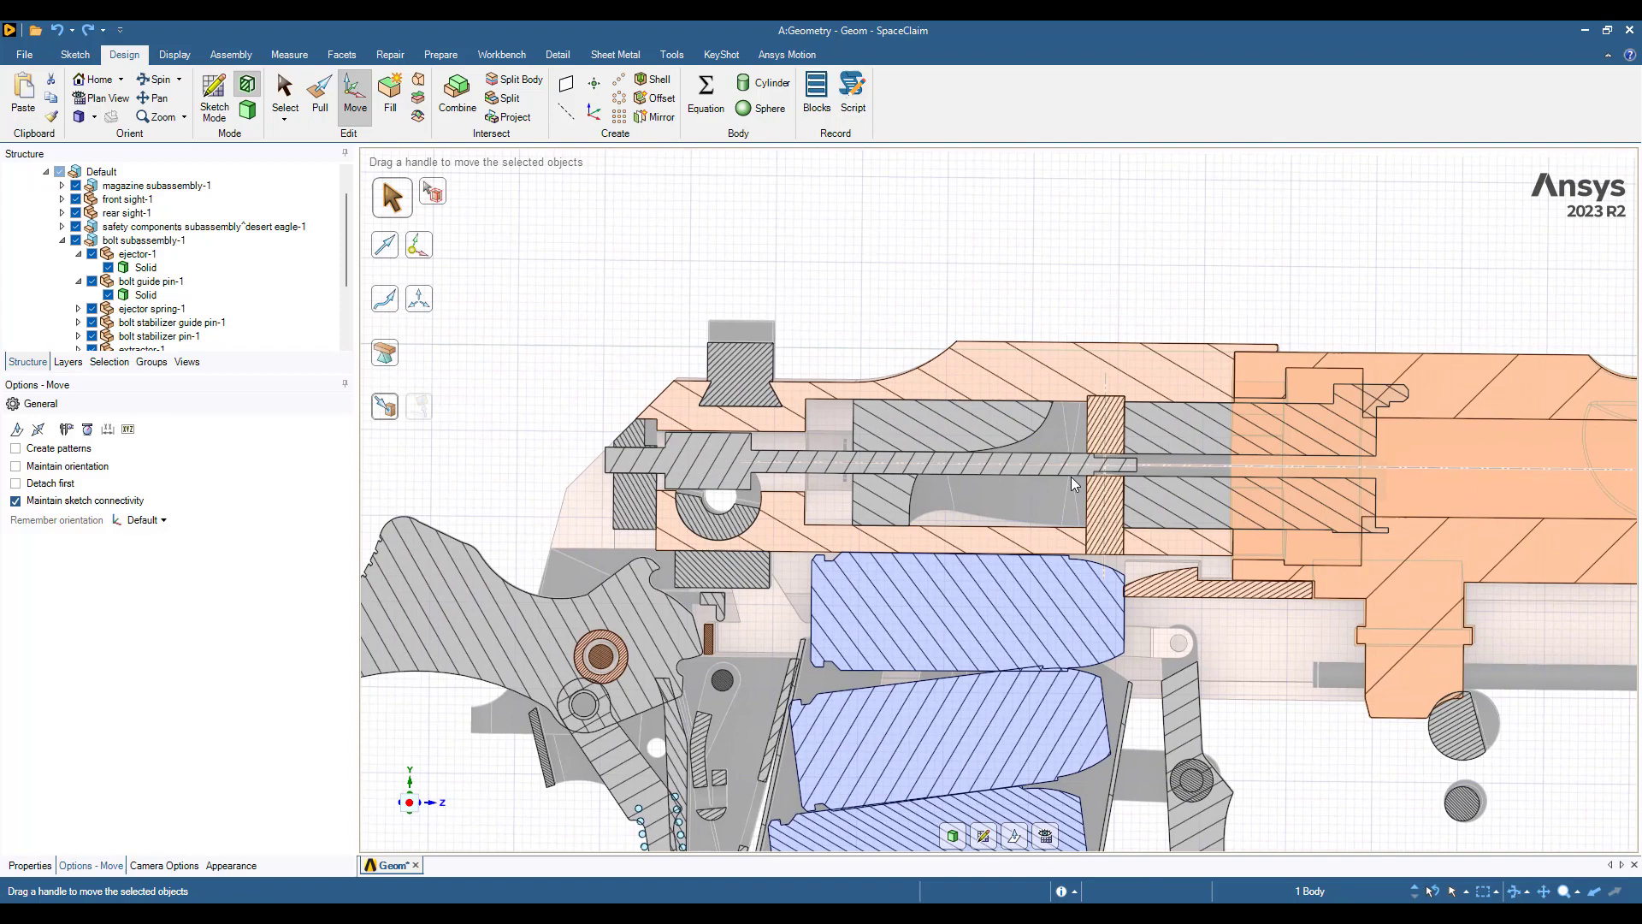
scroll(1116, 397, "up", 5)
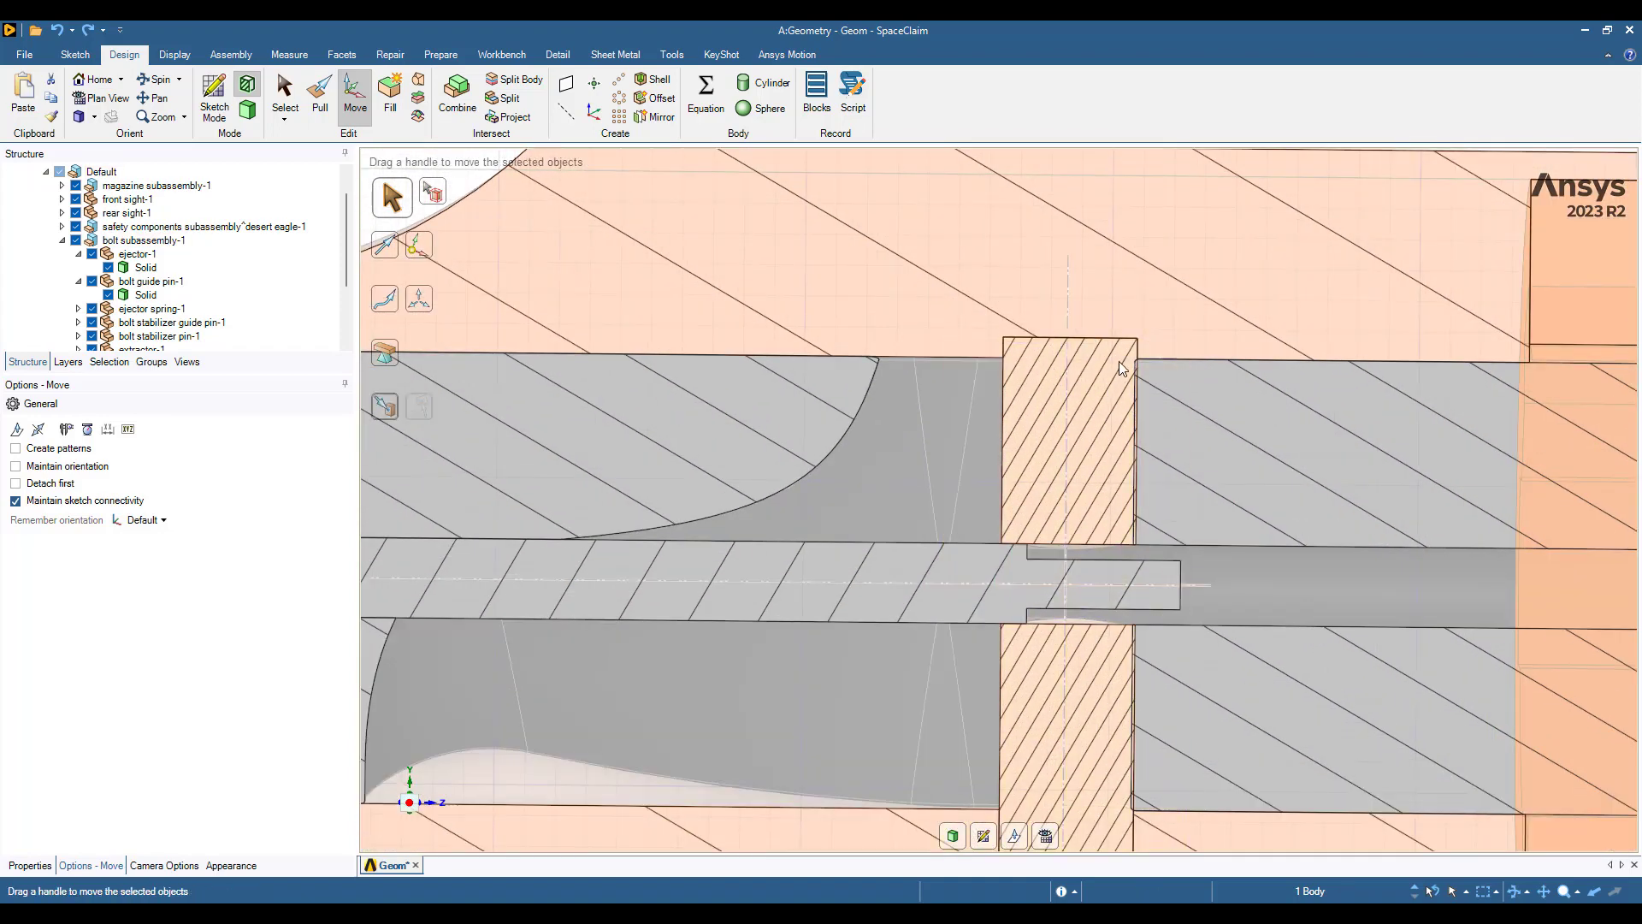
triple_click(1123, 340)
middle_click_drag(1160, 355, 1151, 412)
scroll(1137, 402, "down", 10)
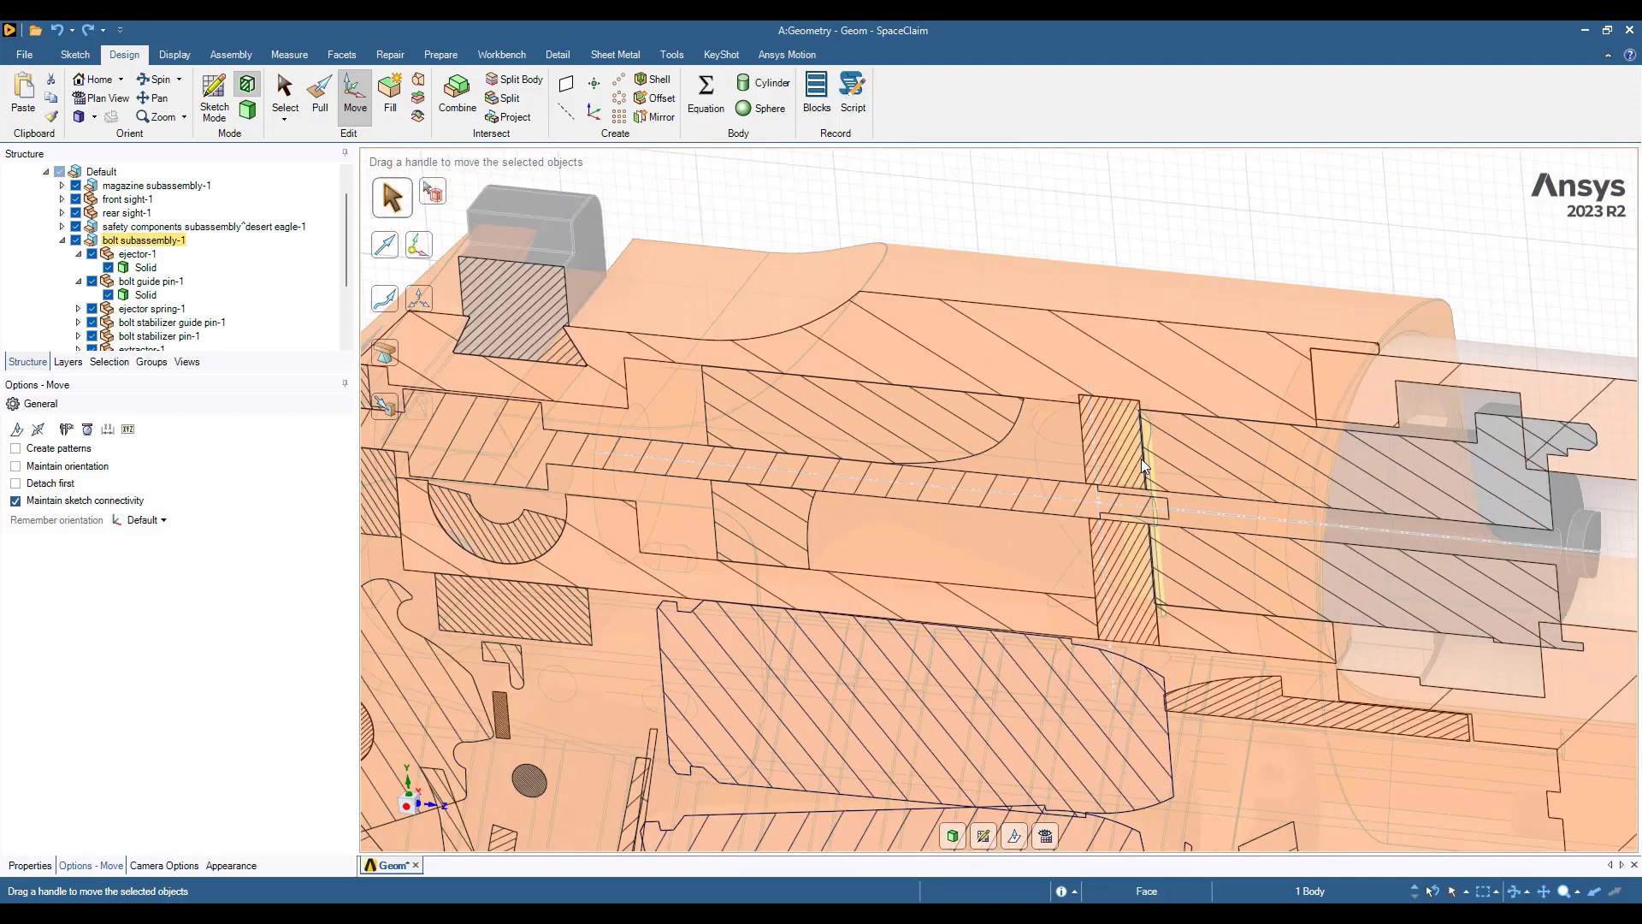
left_click(1099, 309)
middle_click_drag(1219, 710, 1397, 483)
middle_click_drag(1250, 653, 988, 666)
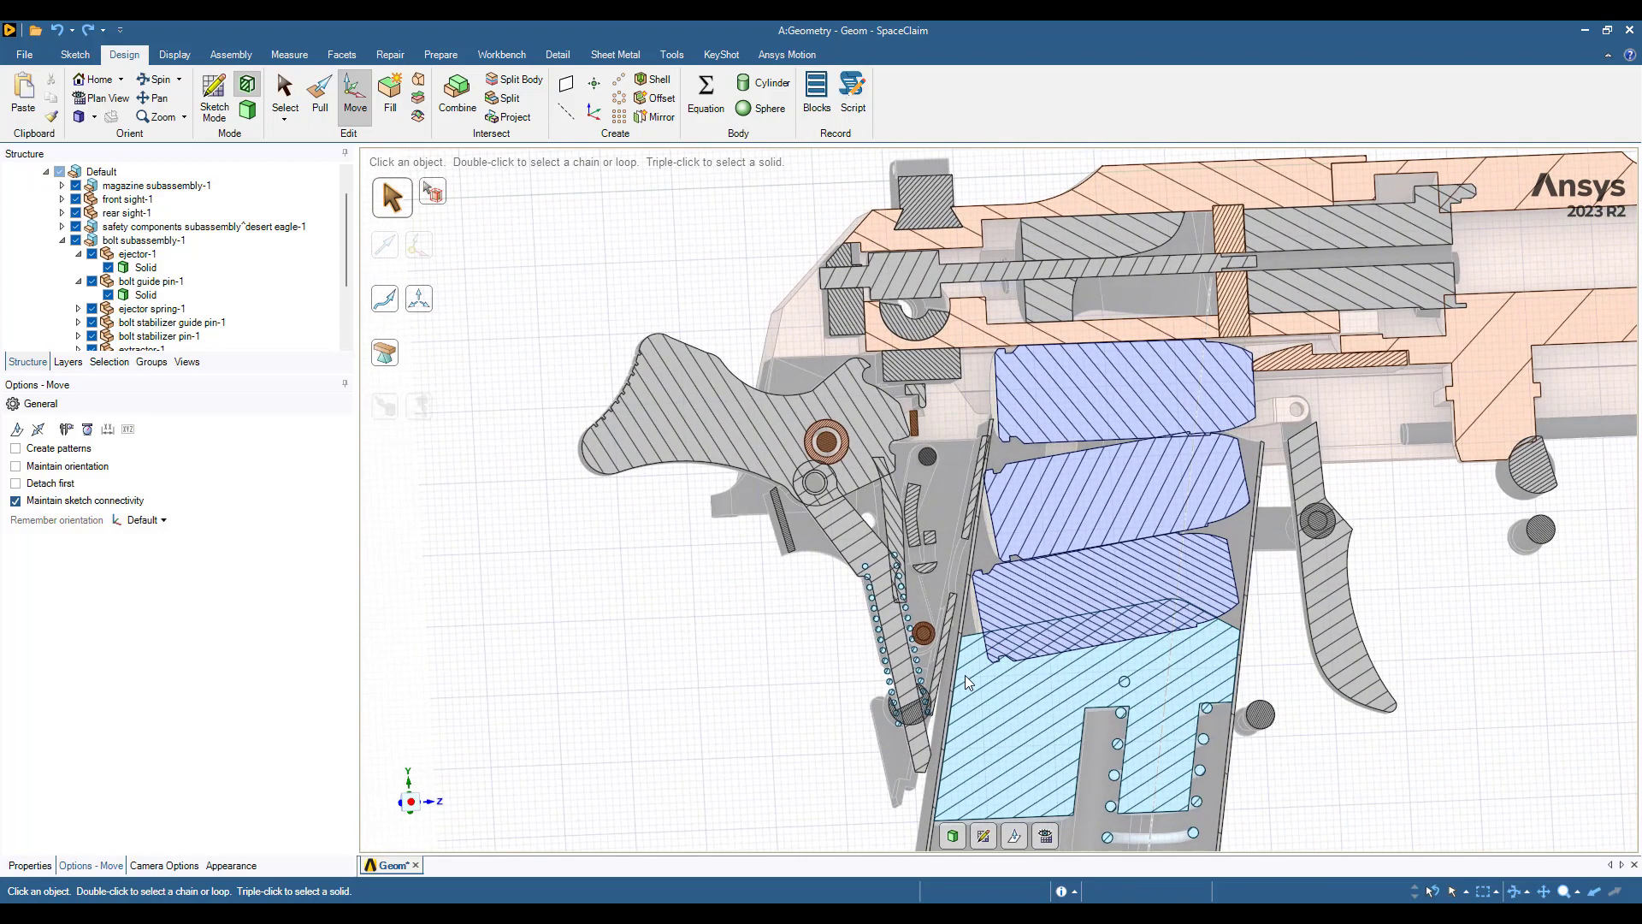
scroll(966, 682, "up", 10)
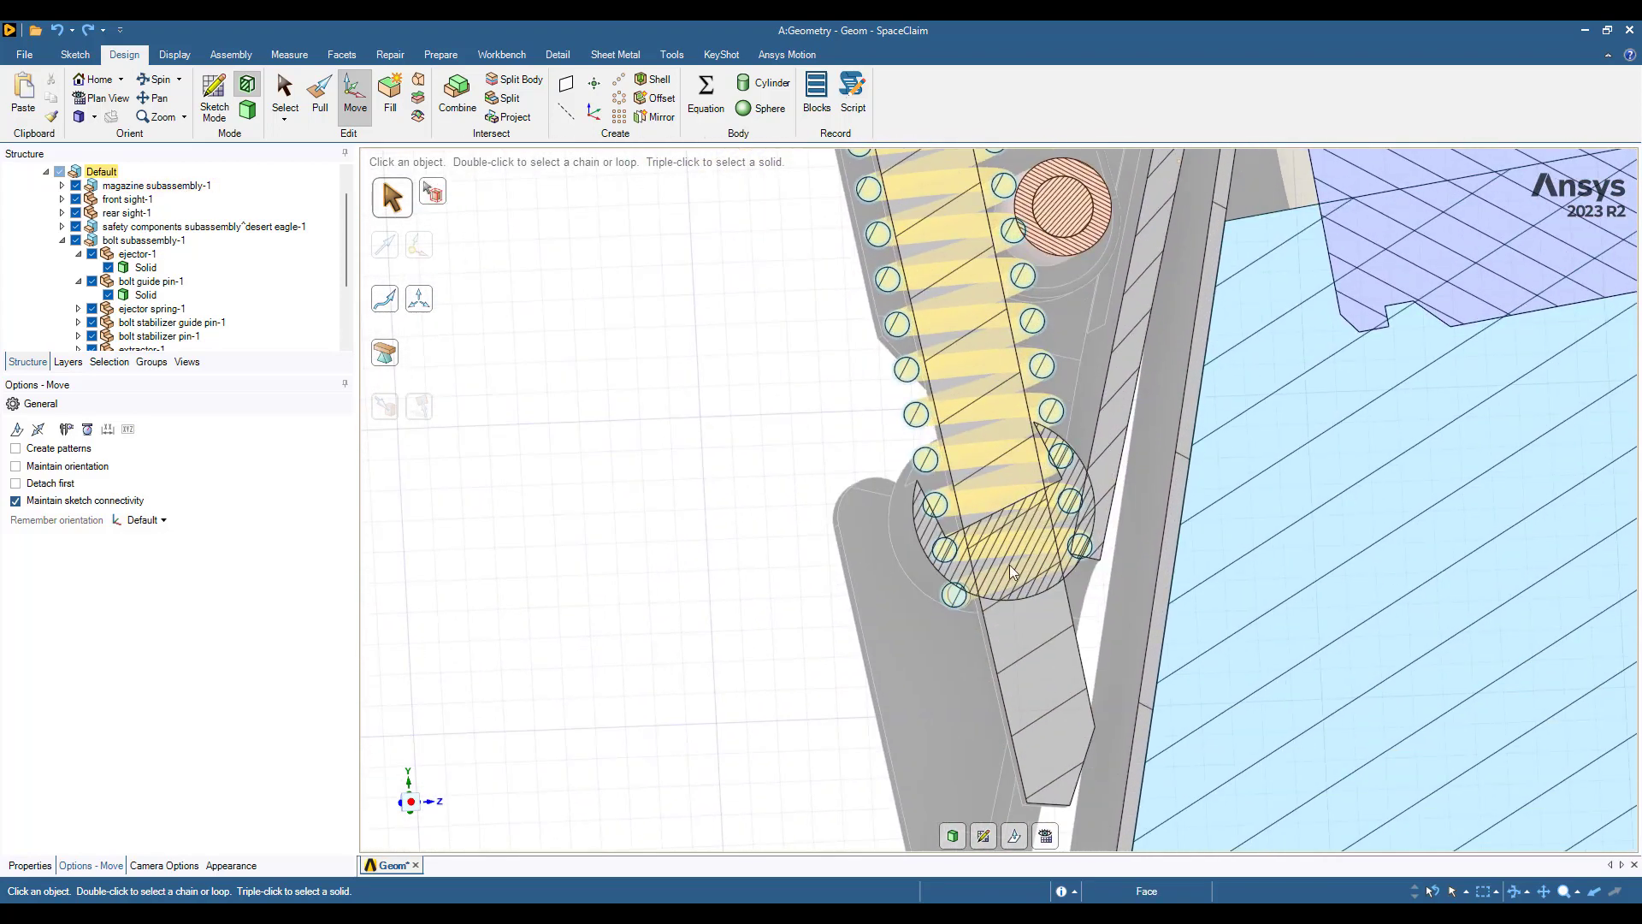
left_click(928, 471)
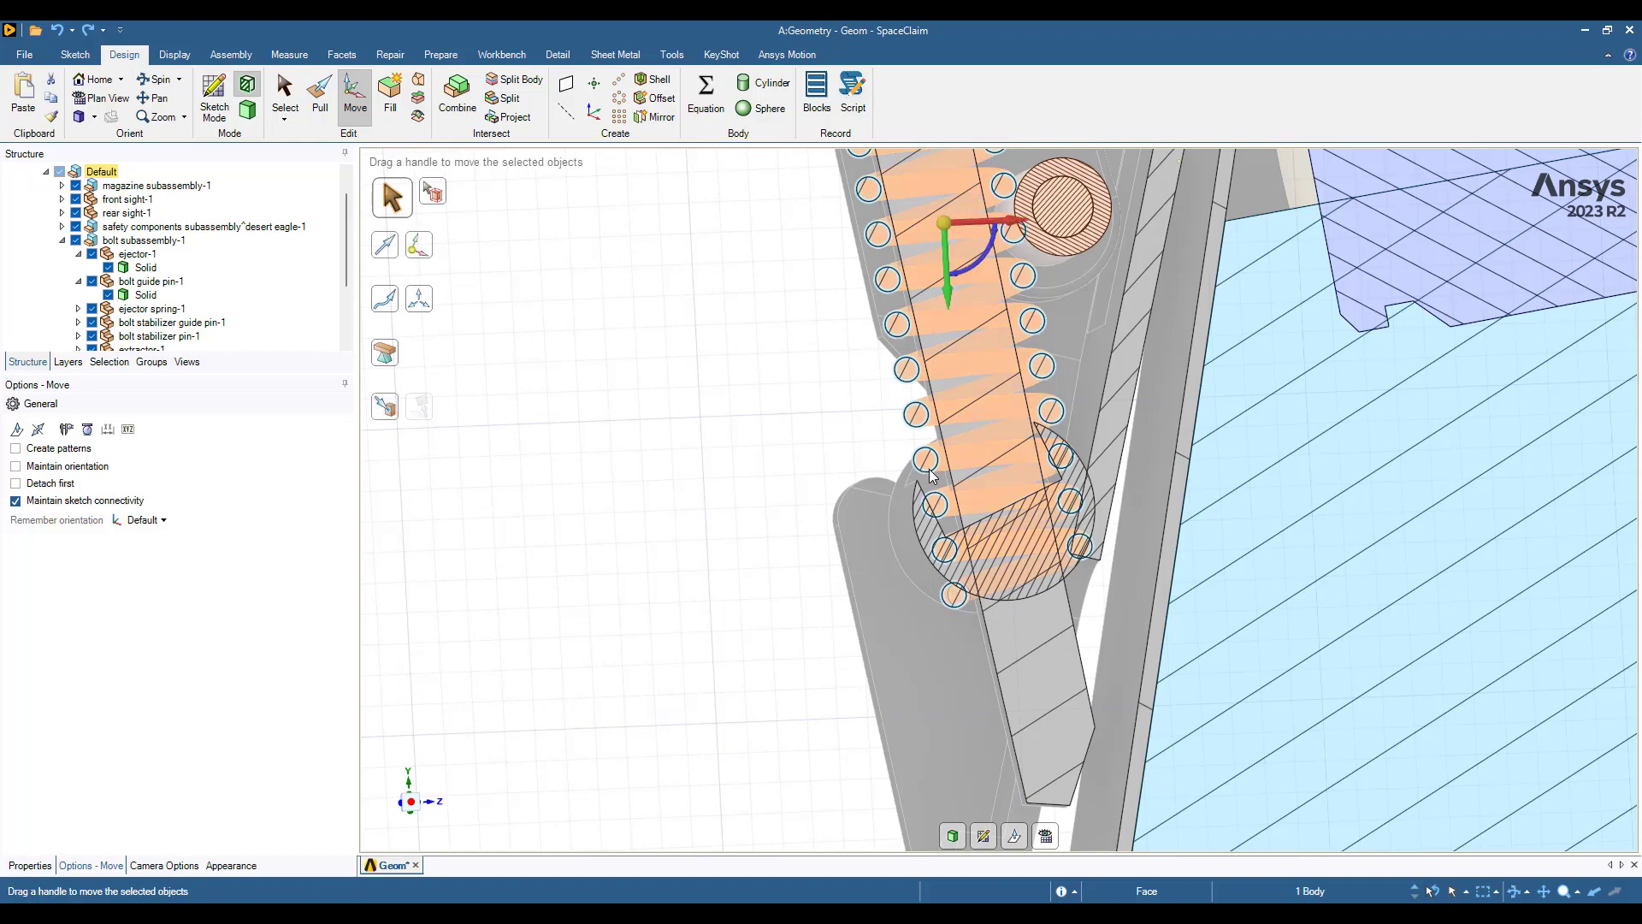
key("Escape")
scroll(1033, 629, "down", 8)
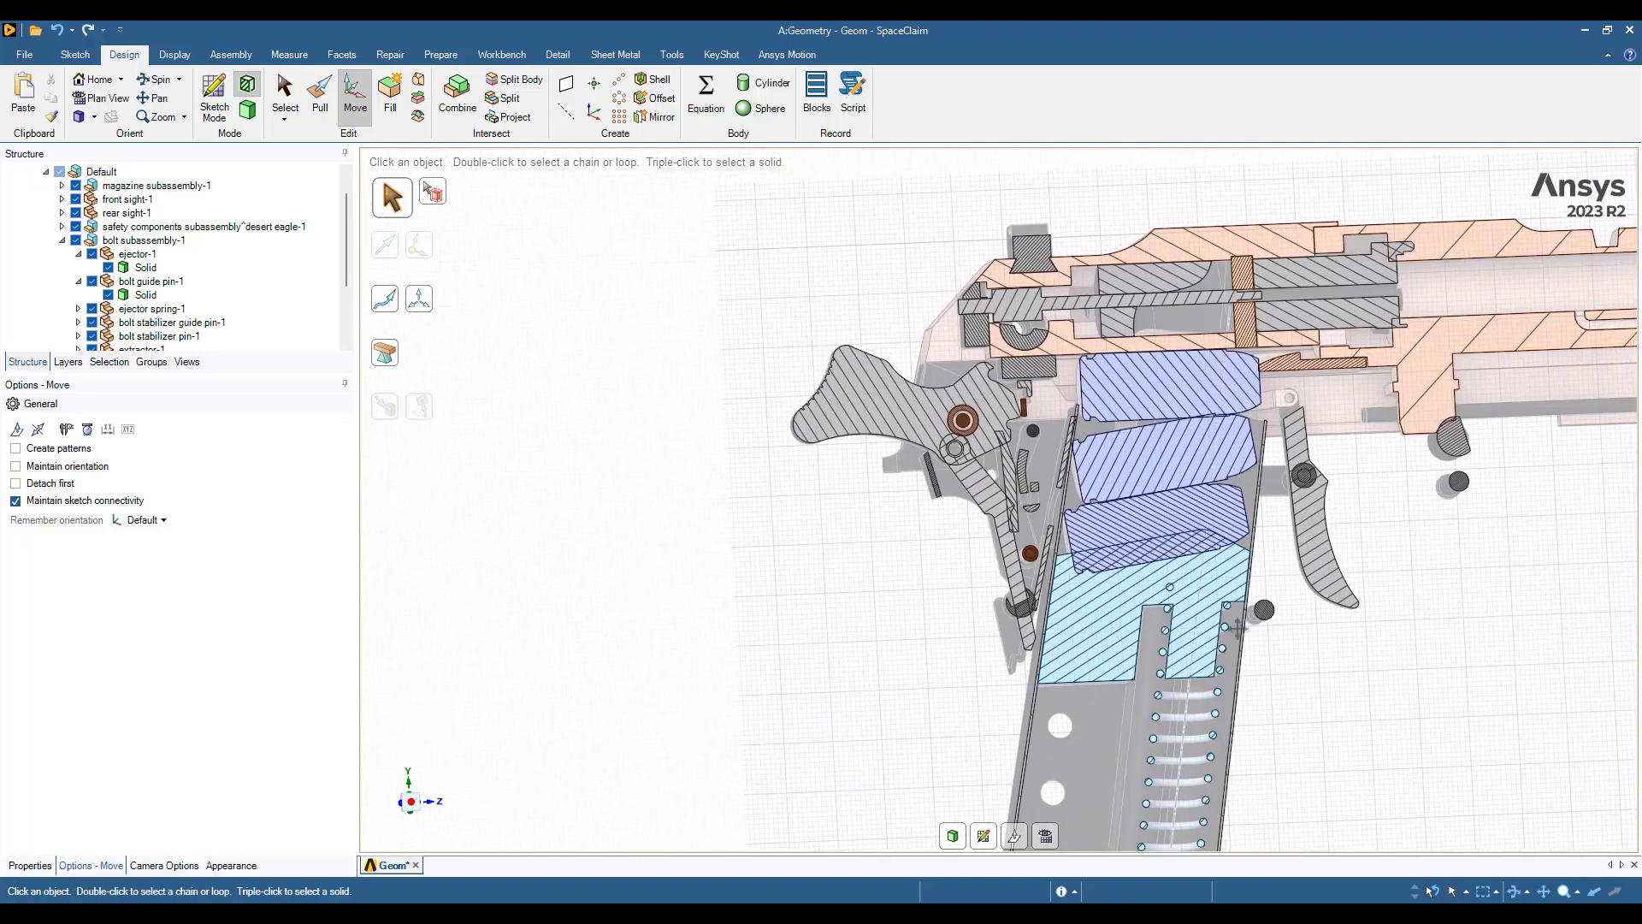
Delete the coil spring inside the magazine
scroll(1238, 626, "up", 4)
left_click(1103, 581)
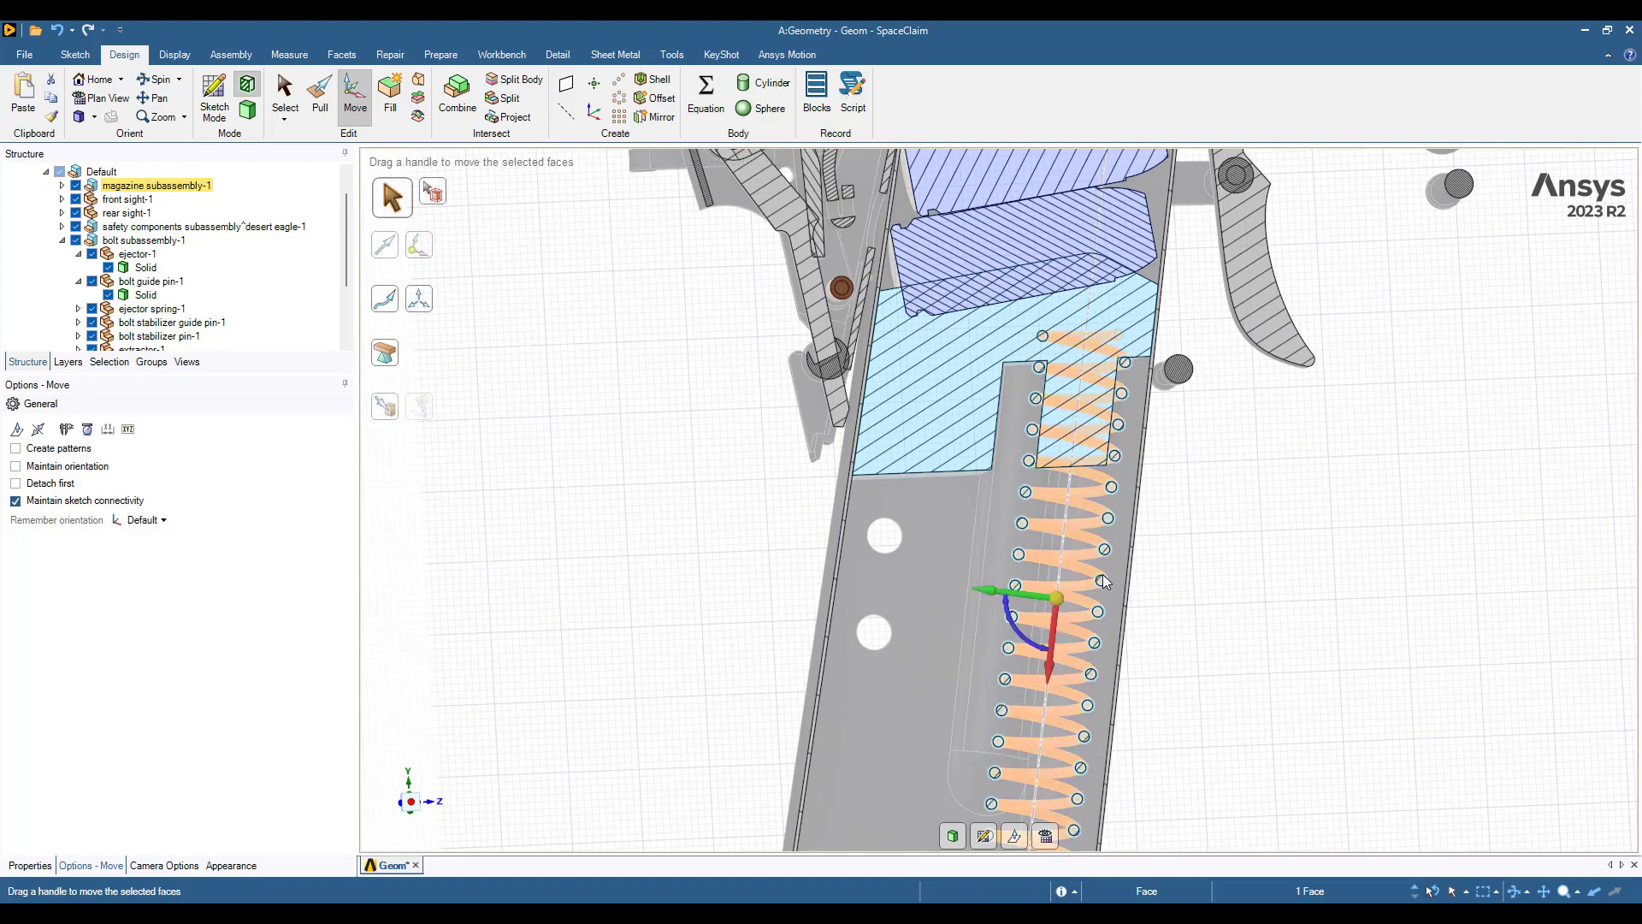
key("Delete")
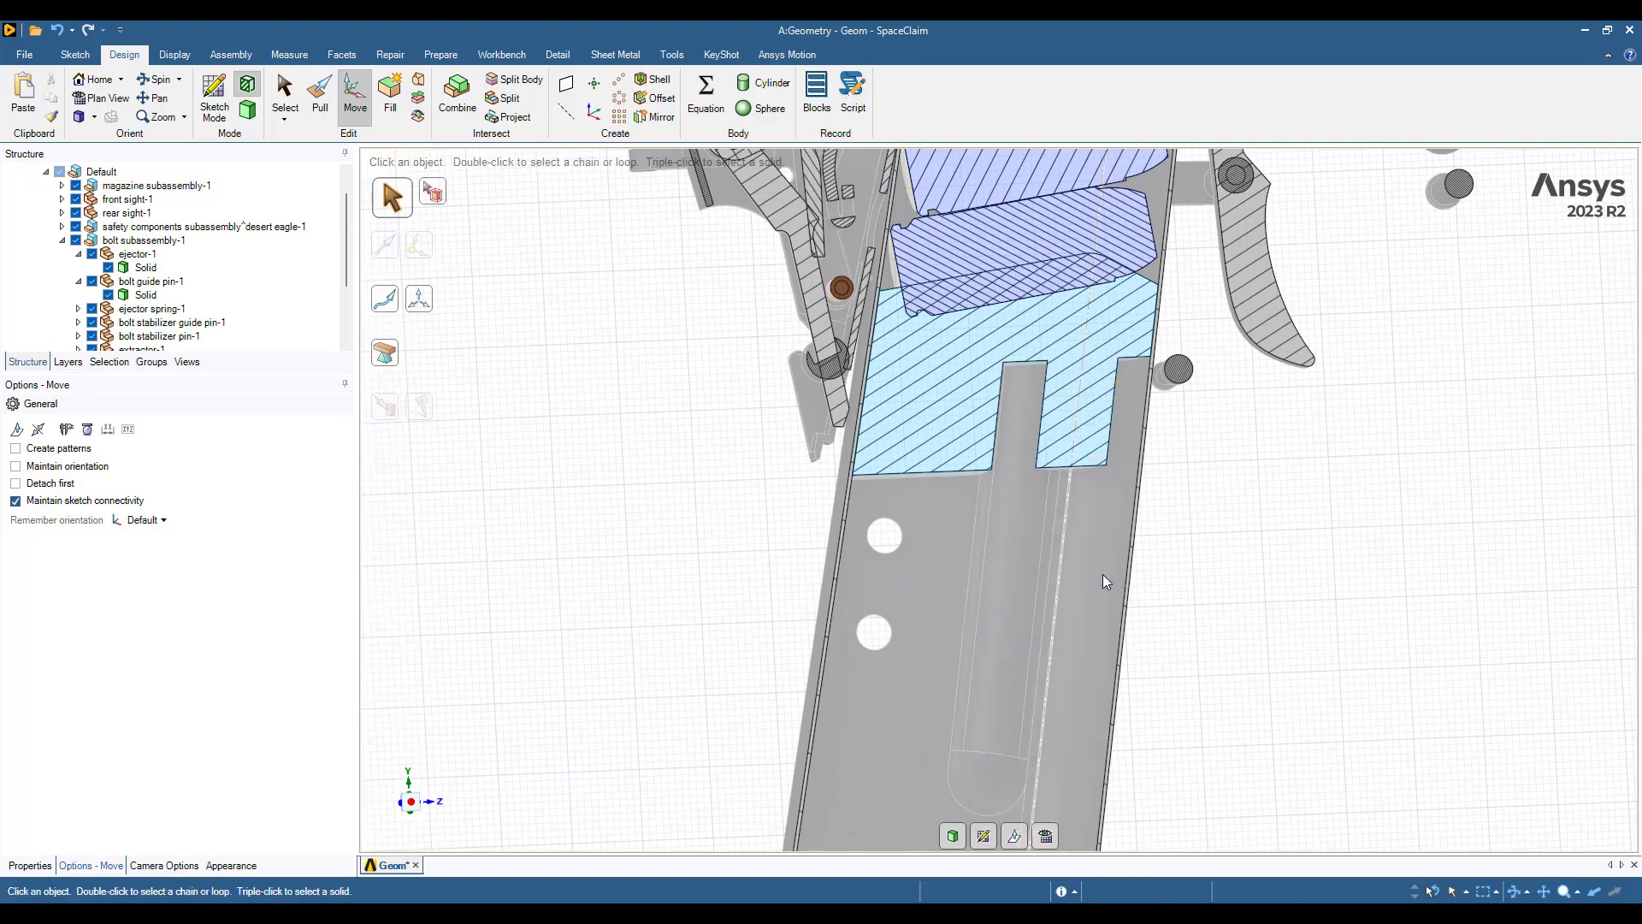
Select the magazine follower body and align the move direction with the magazine's slanted wall
scroll(1143, 533, "down", 5)
middle_click_drag(1086, 492, 1076, 638, "shift")
scroll(1076, 638, "up", 3)
scroll(1076, 630, "up", 2)
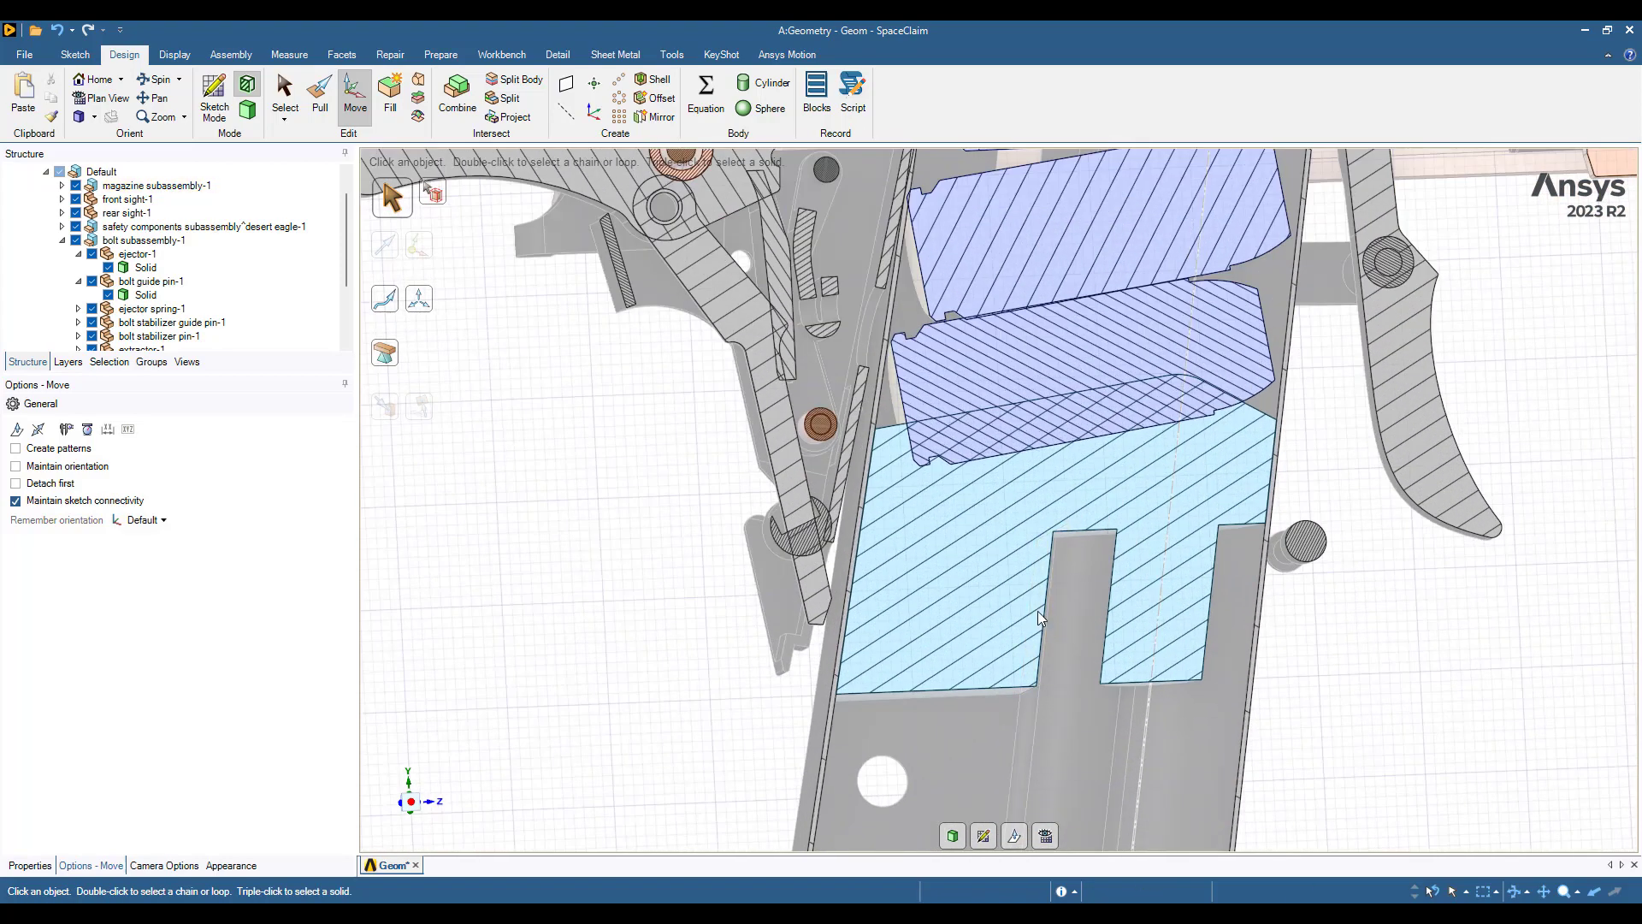
triple_click(1045, 590)
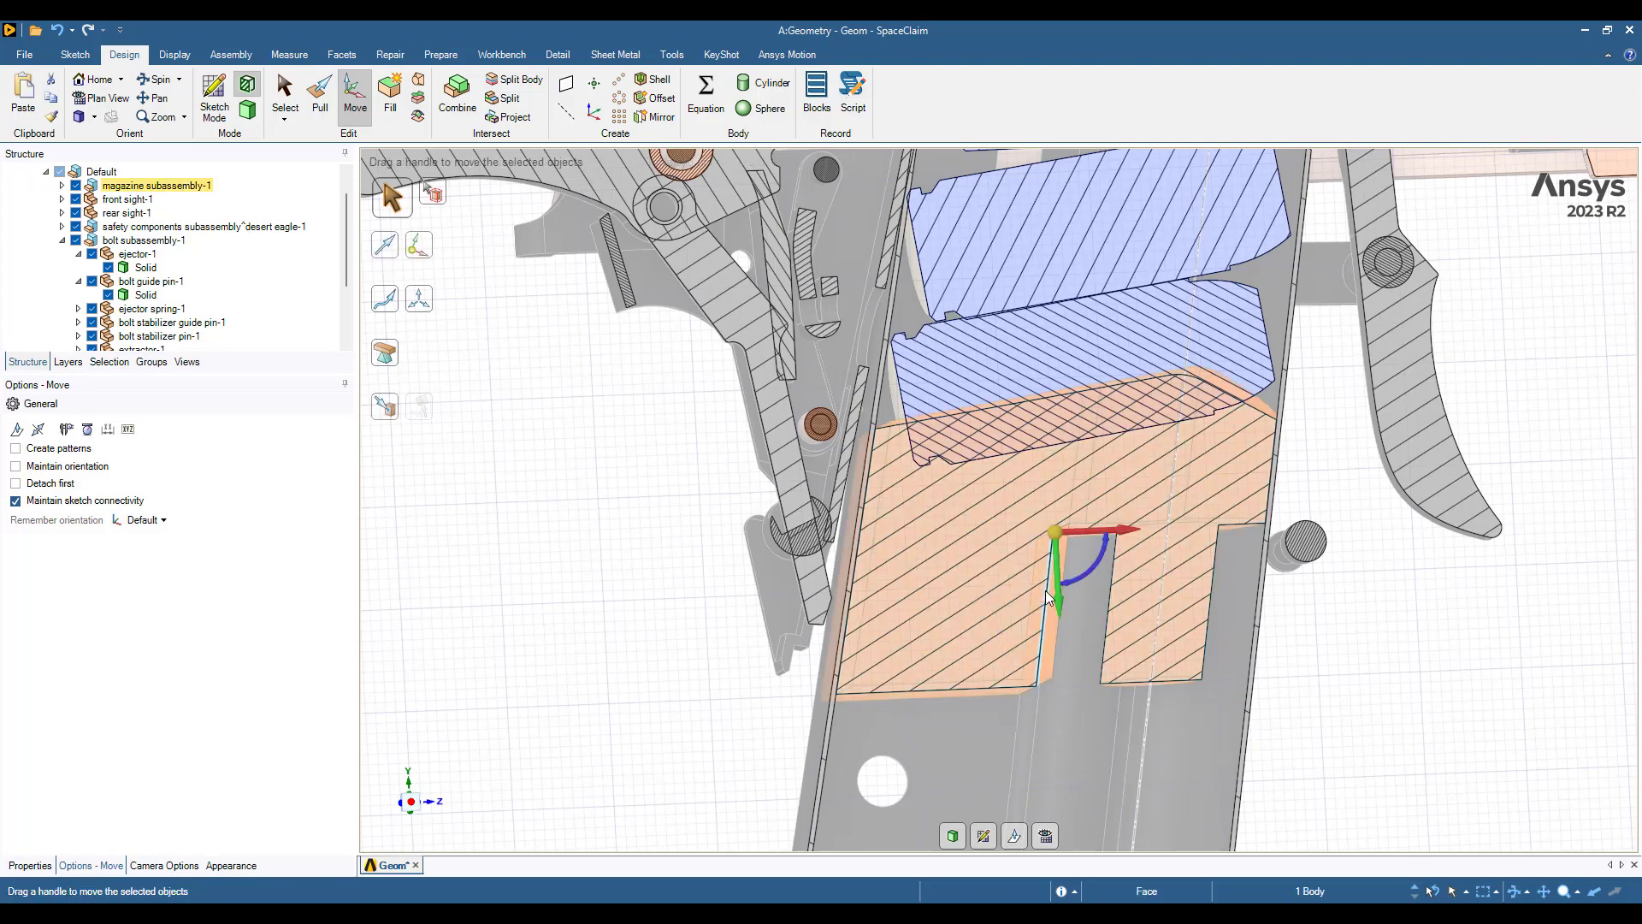
scroll(1084, 510, "down", 3)
scroll(1093, 428, "up", 4)
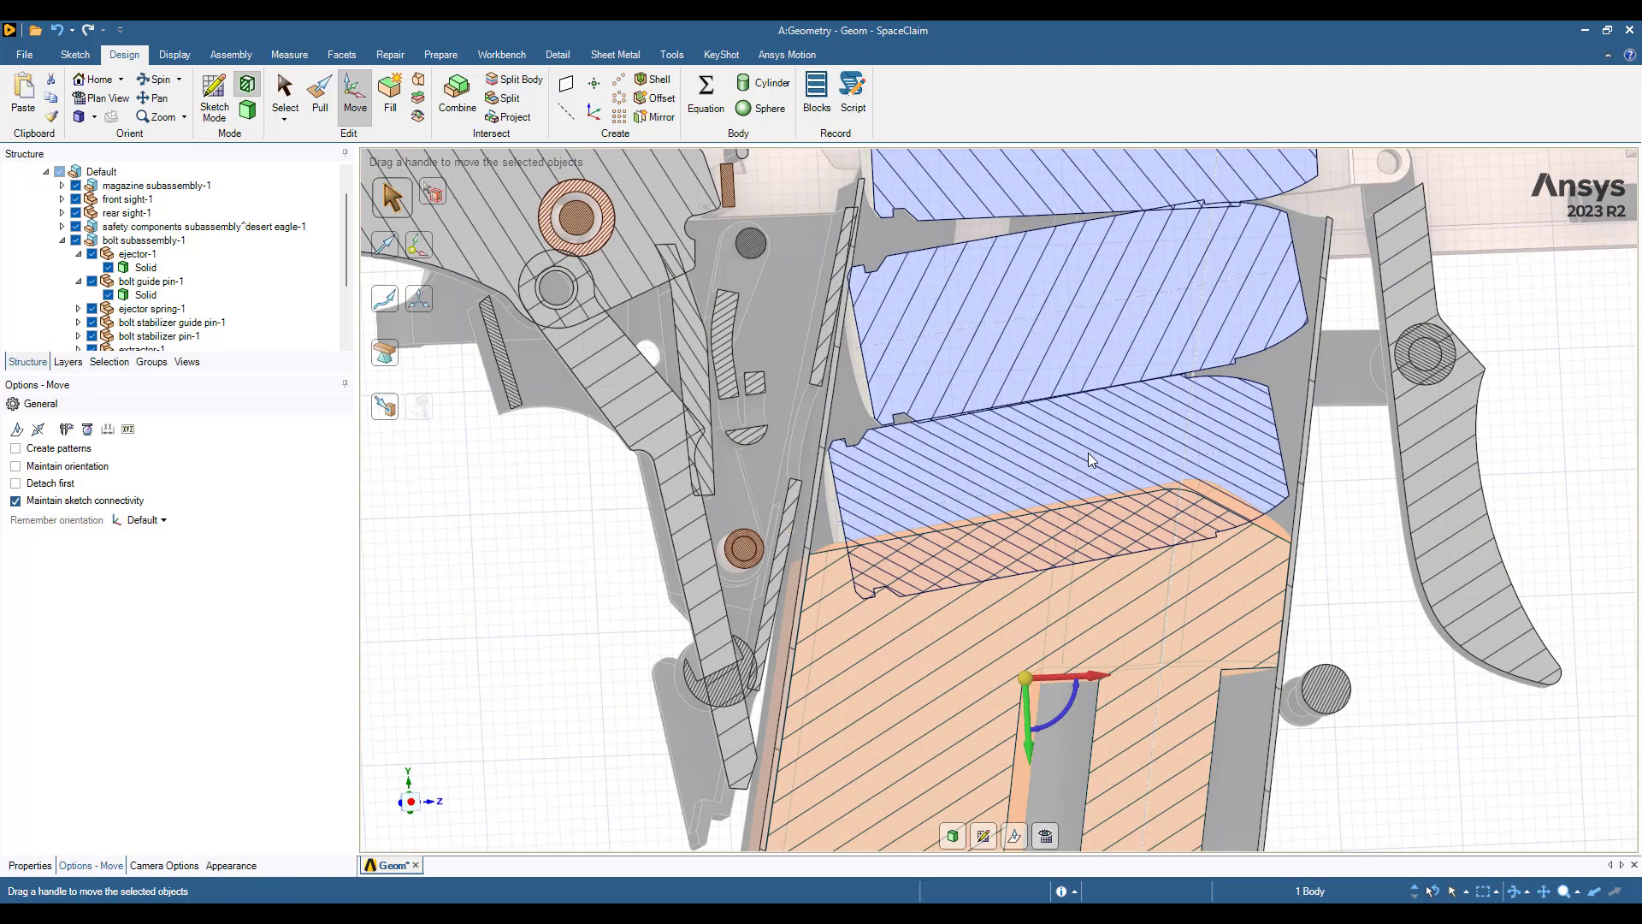
middle_click_drag(1101, 461, 1170, 230, "shift")
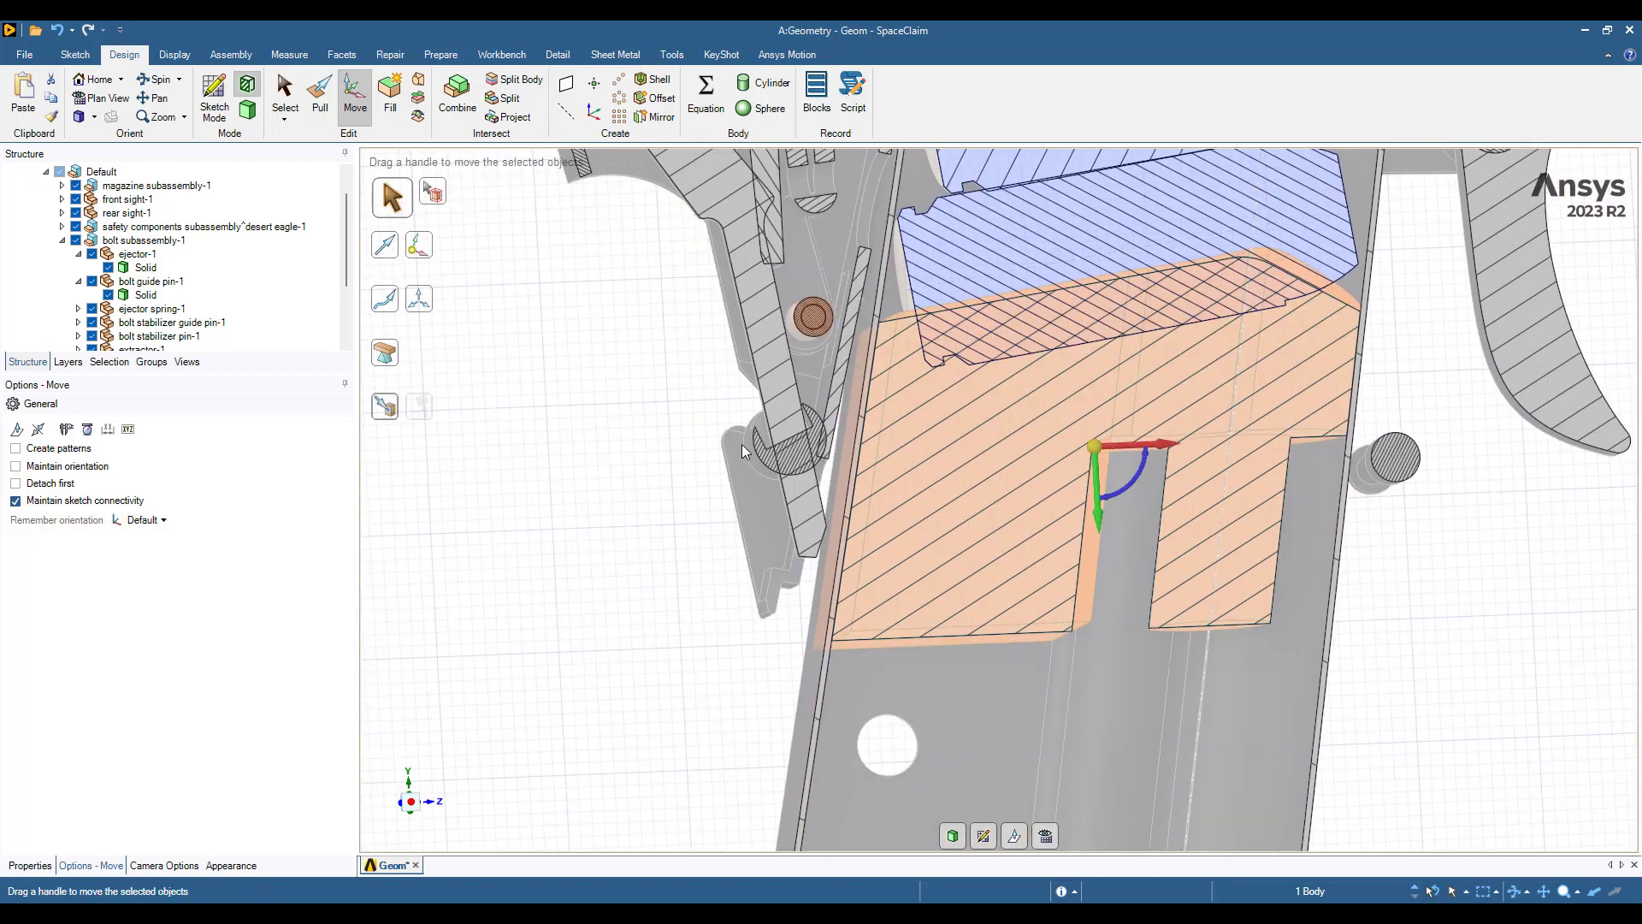
left_click(390, 249)
left_click(852, 526)
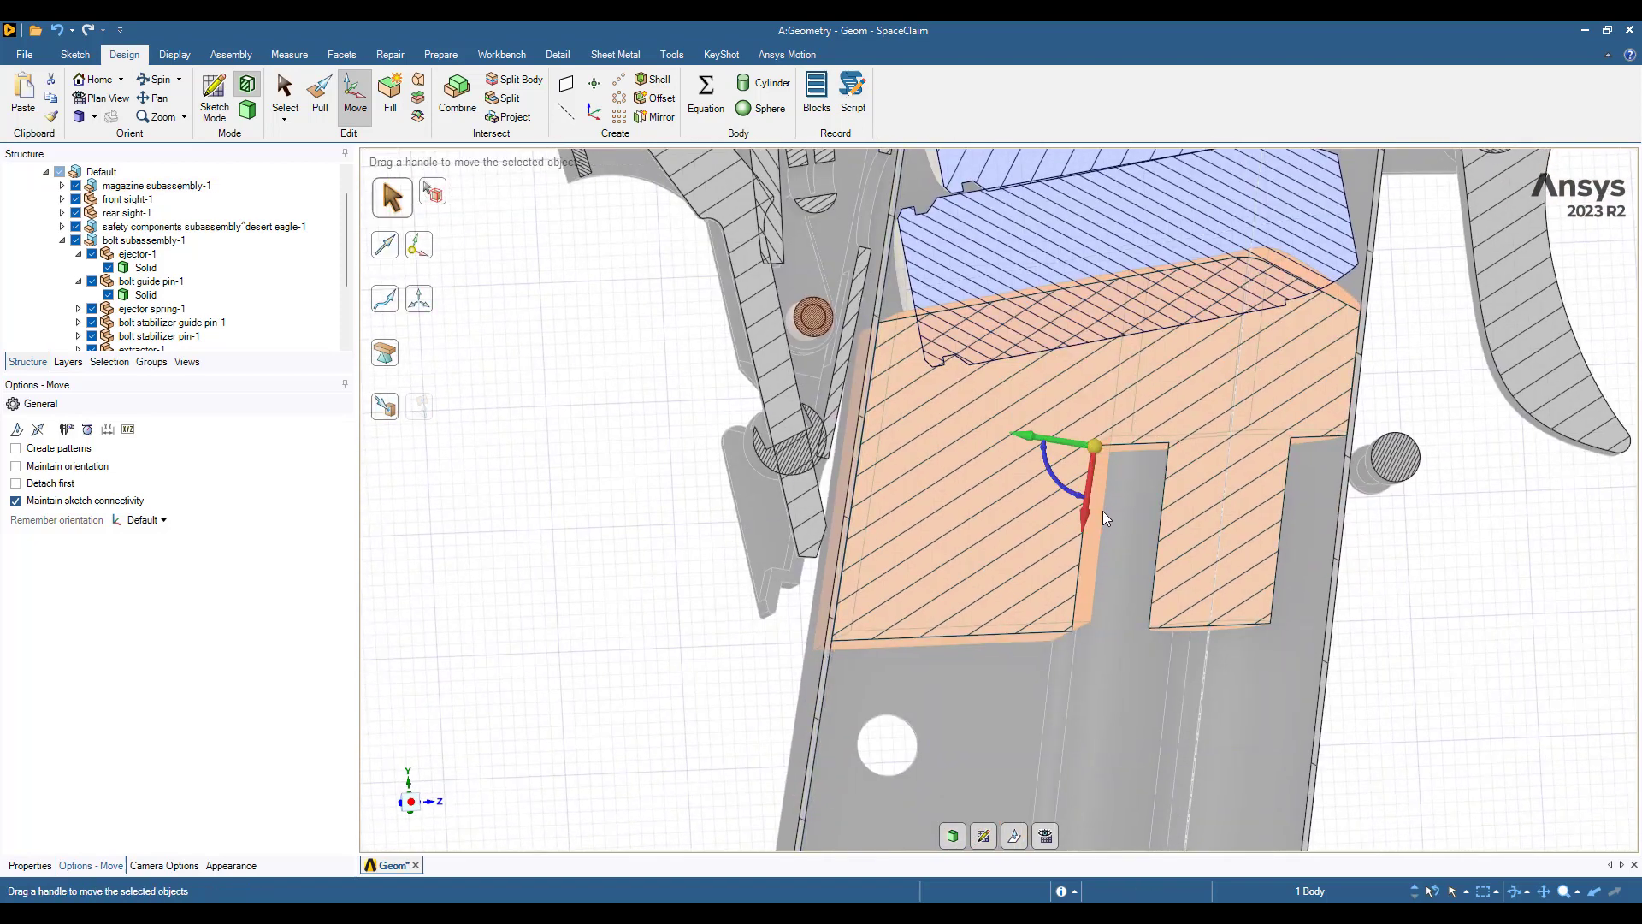
Move the follower down along the magazine by about 8.4 mm, away from the lowest cartridge
left_click_drag(1088, 511, 1057, 628)
scroll(1130, 489, "down", 3)
middle_click_drag(1146, 340, 1122, 432, "ctrl")
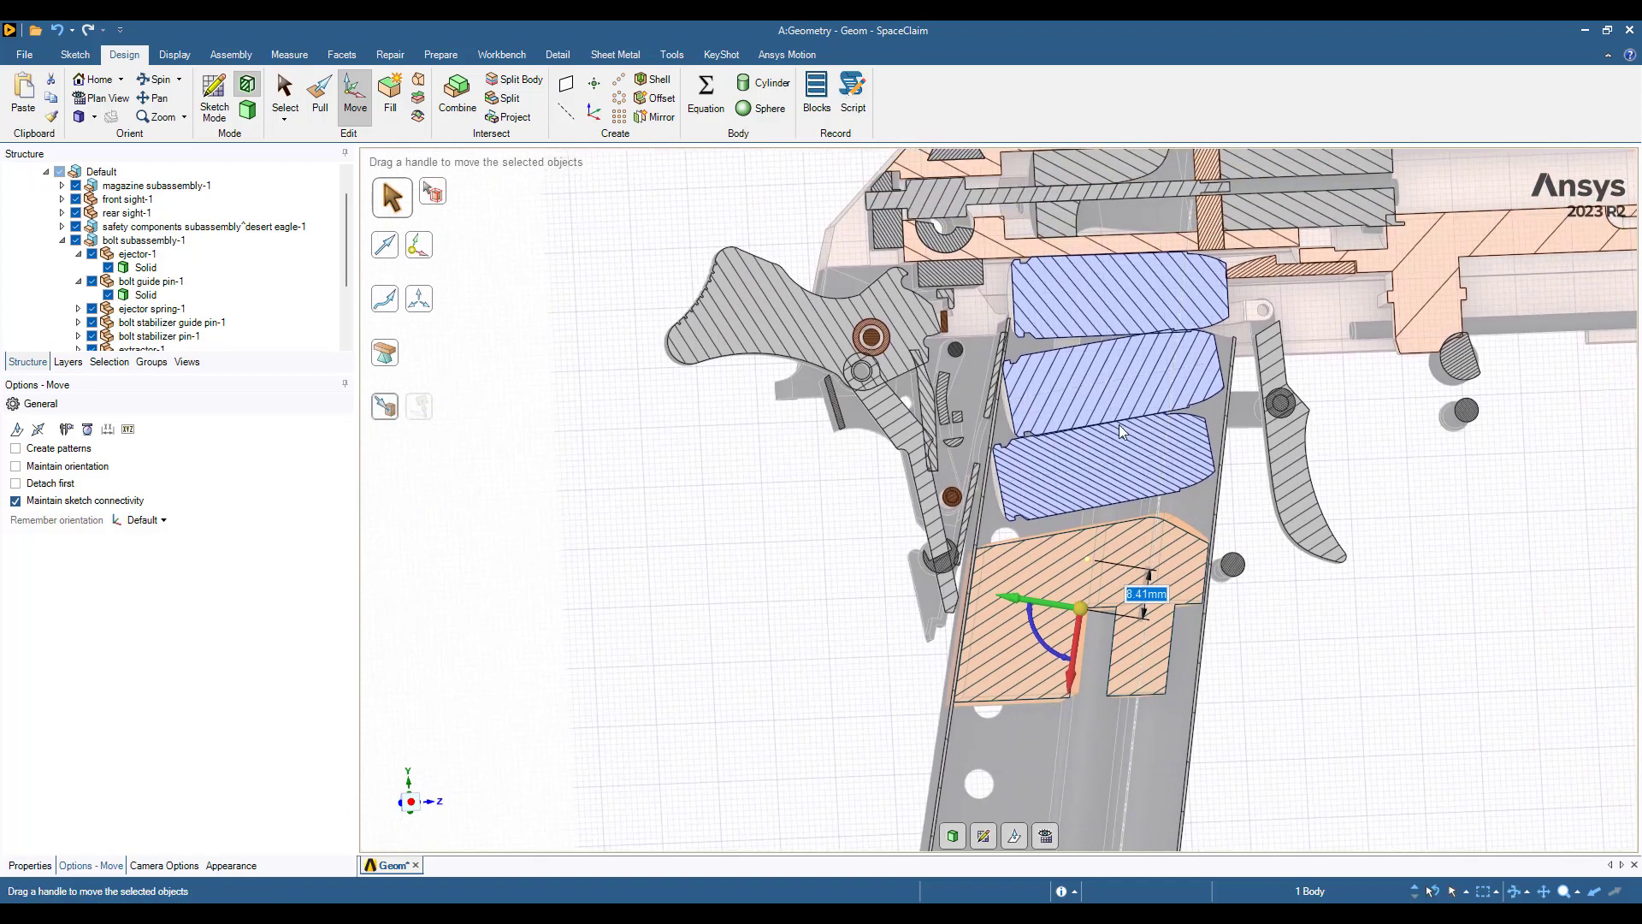
Try to move the two lower cartridges about 1 mm down the magazine, and reset the distance to 0
scroll(1107, 383, "up", 3)
left_click(1034, 322)
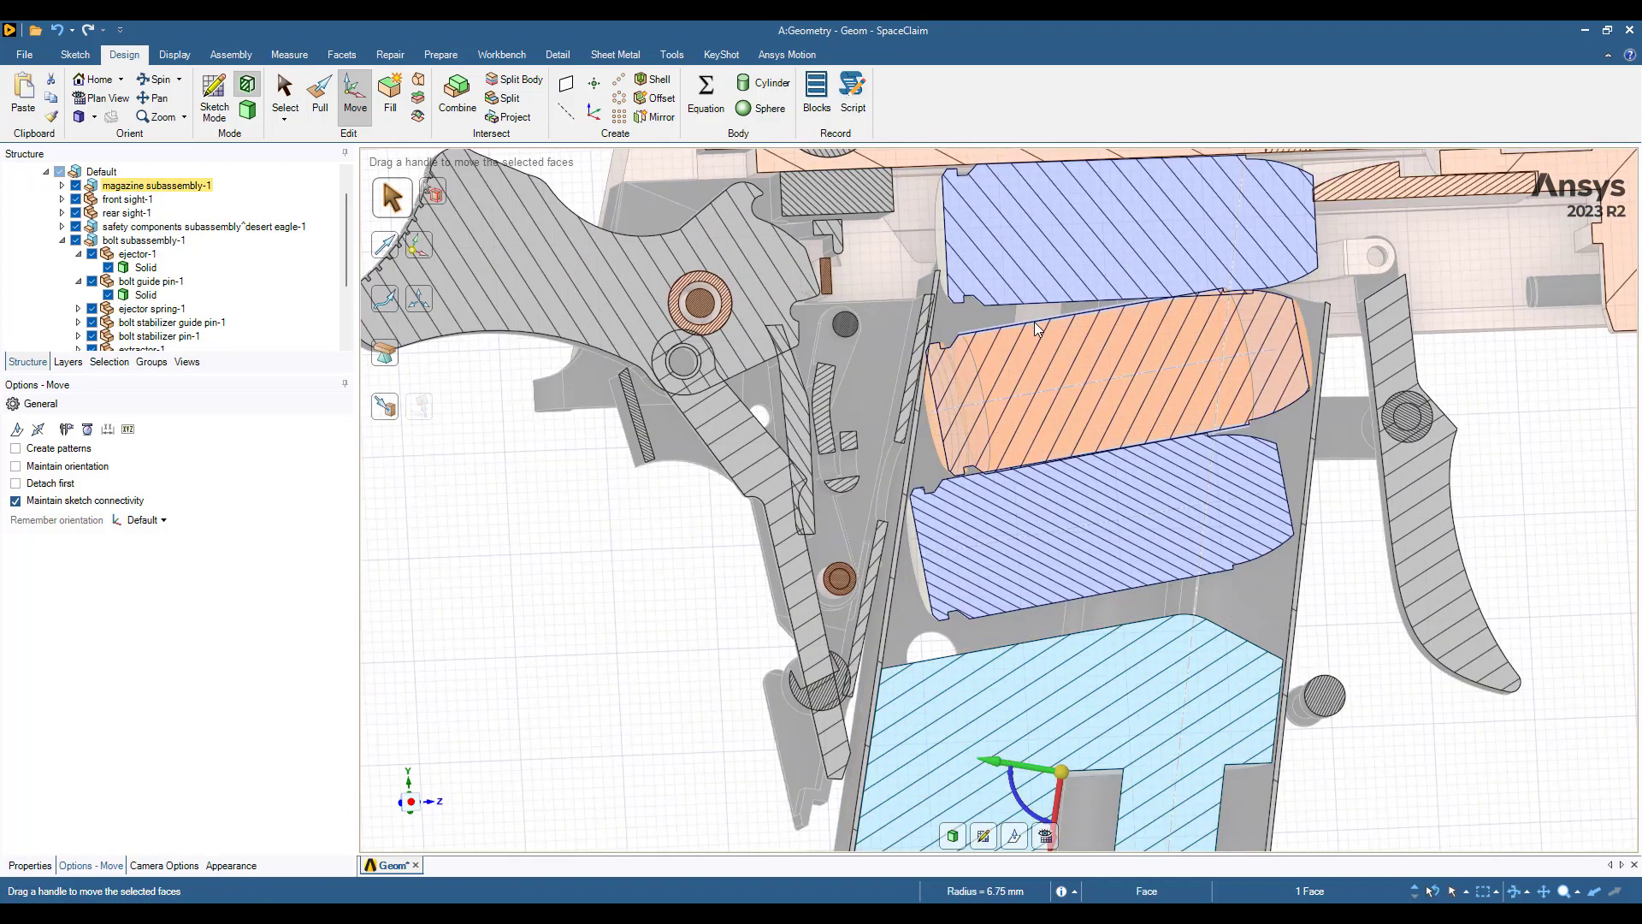
left_click(1034, 321)
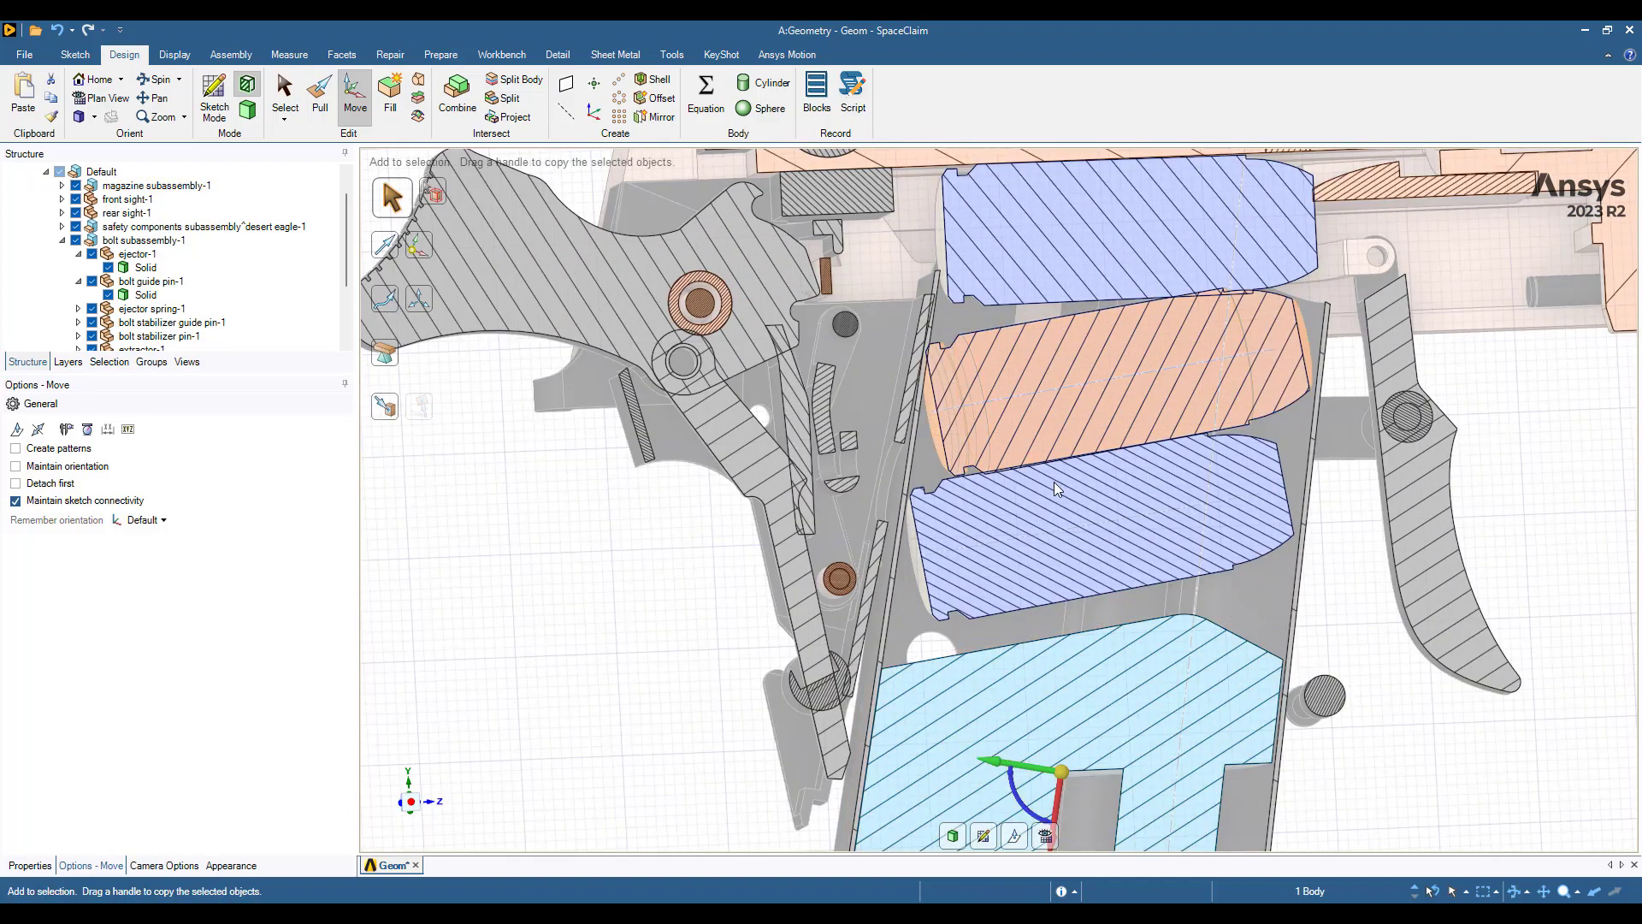
left_click(1066, 599, "ctrl")
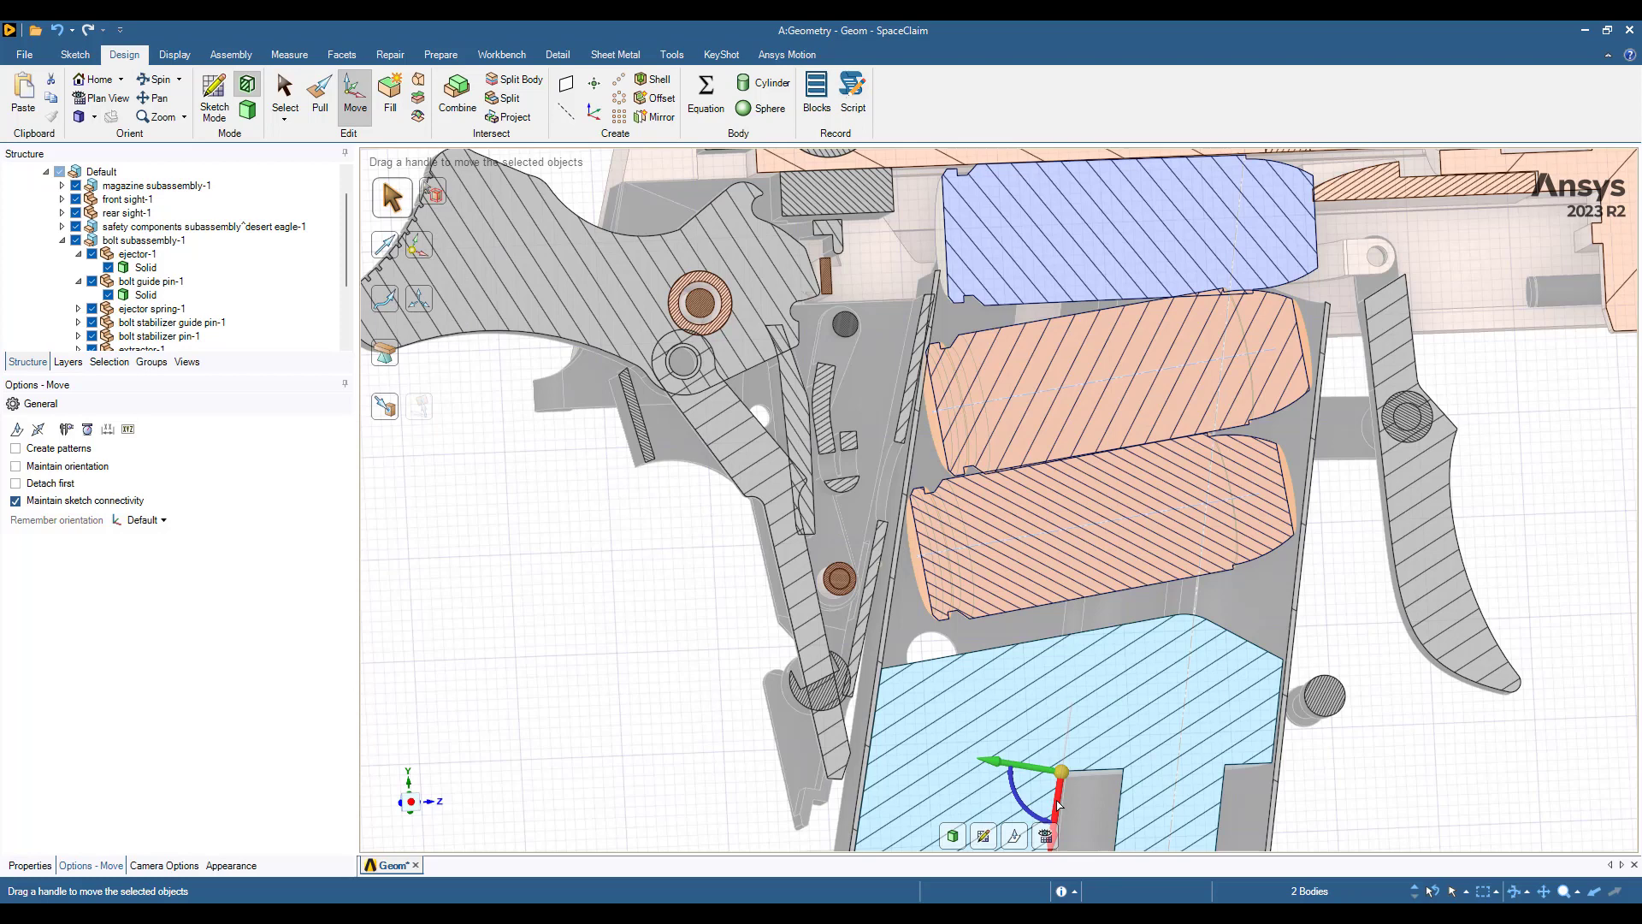
left_click_drag(1058, 804, 1059, 814)
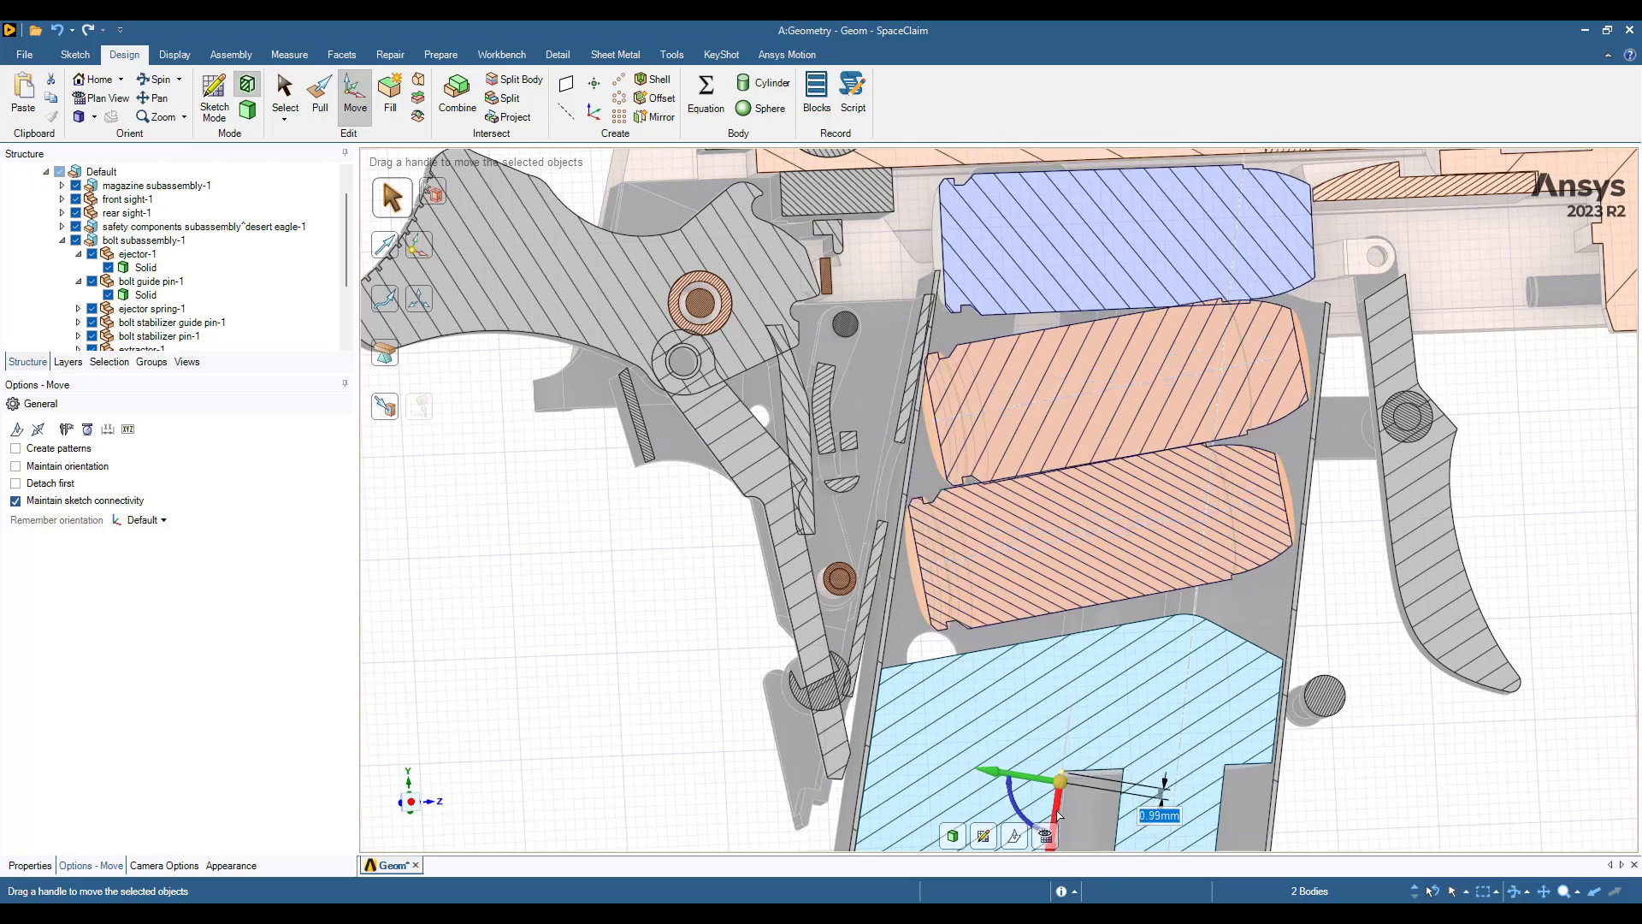
type("0")
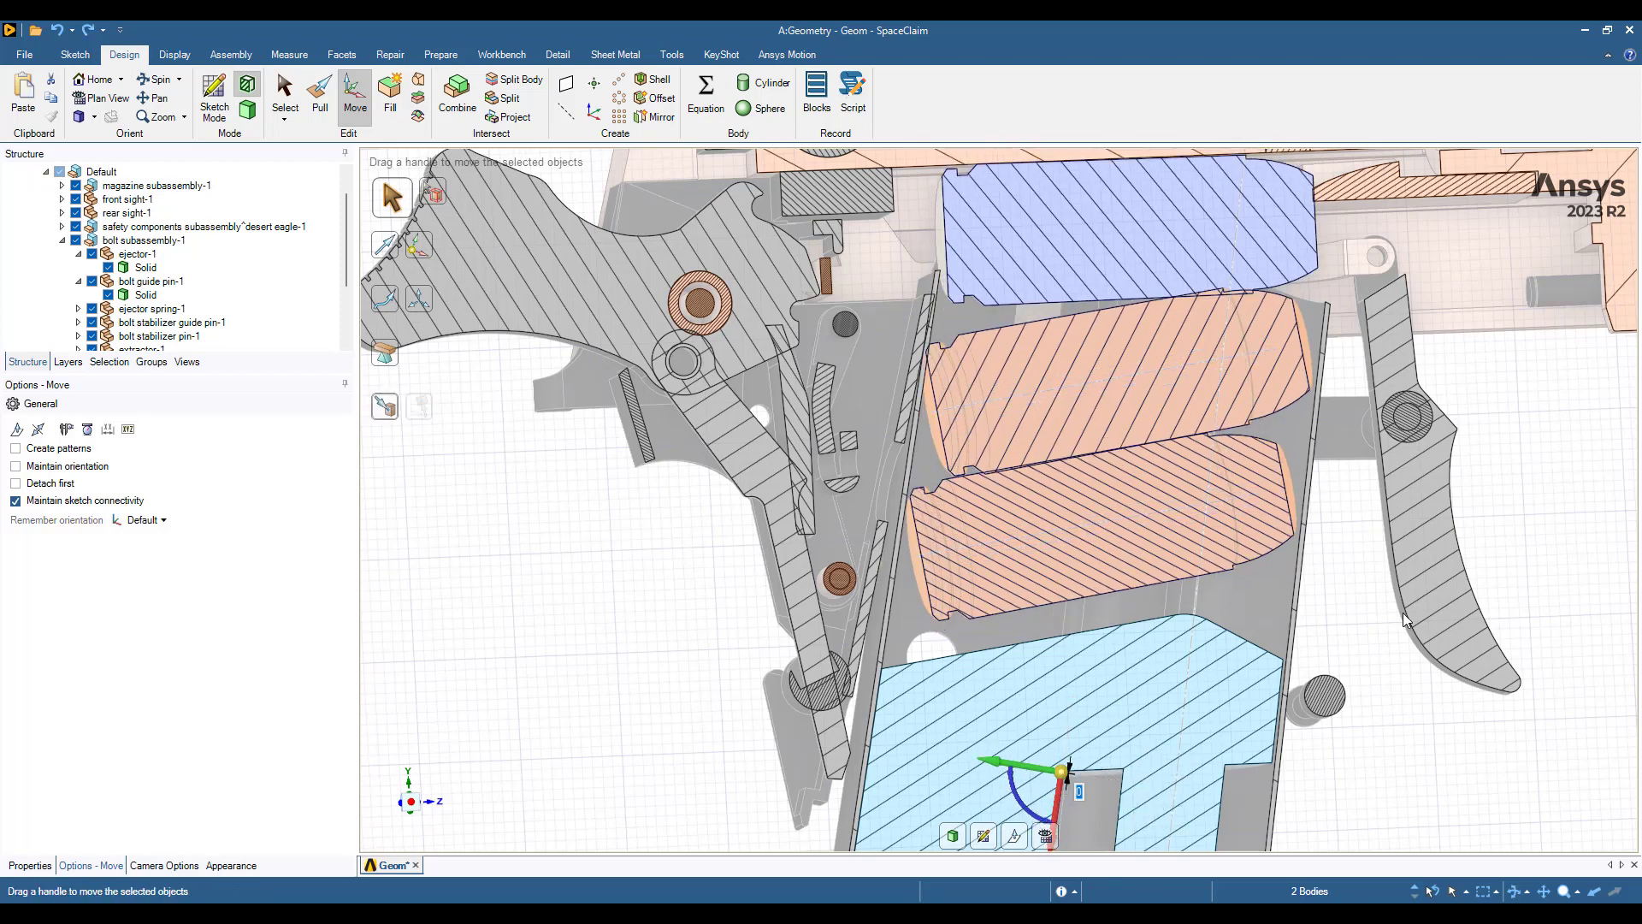
key("Escape")
Make the middle and lowest cartridges in the magazine independent from the other cartridge copies
left_click(1109, 319)
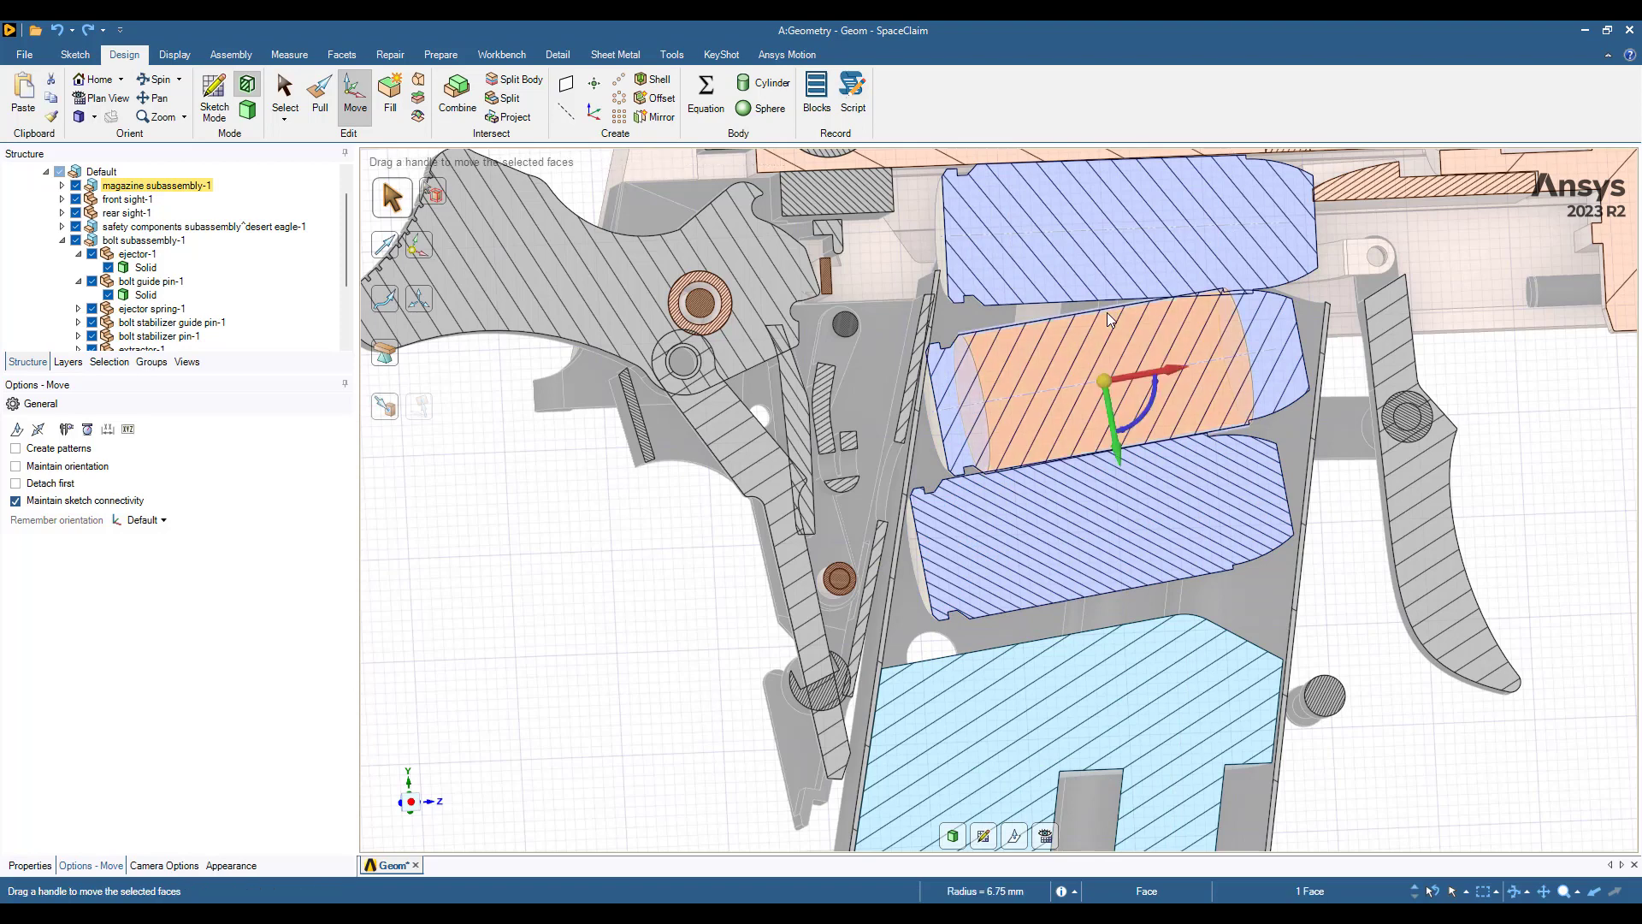
double_click(1109, 319)
right_click(1109, 319)
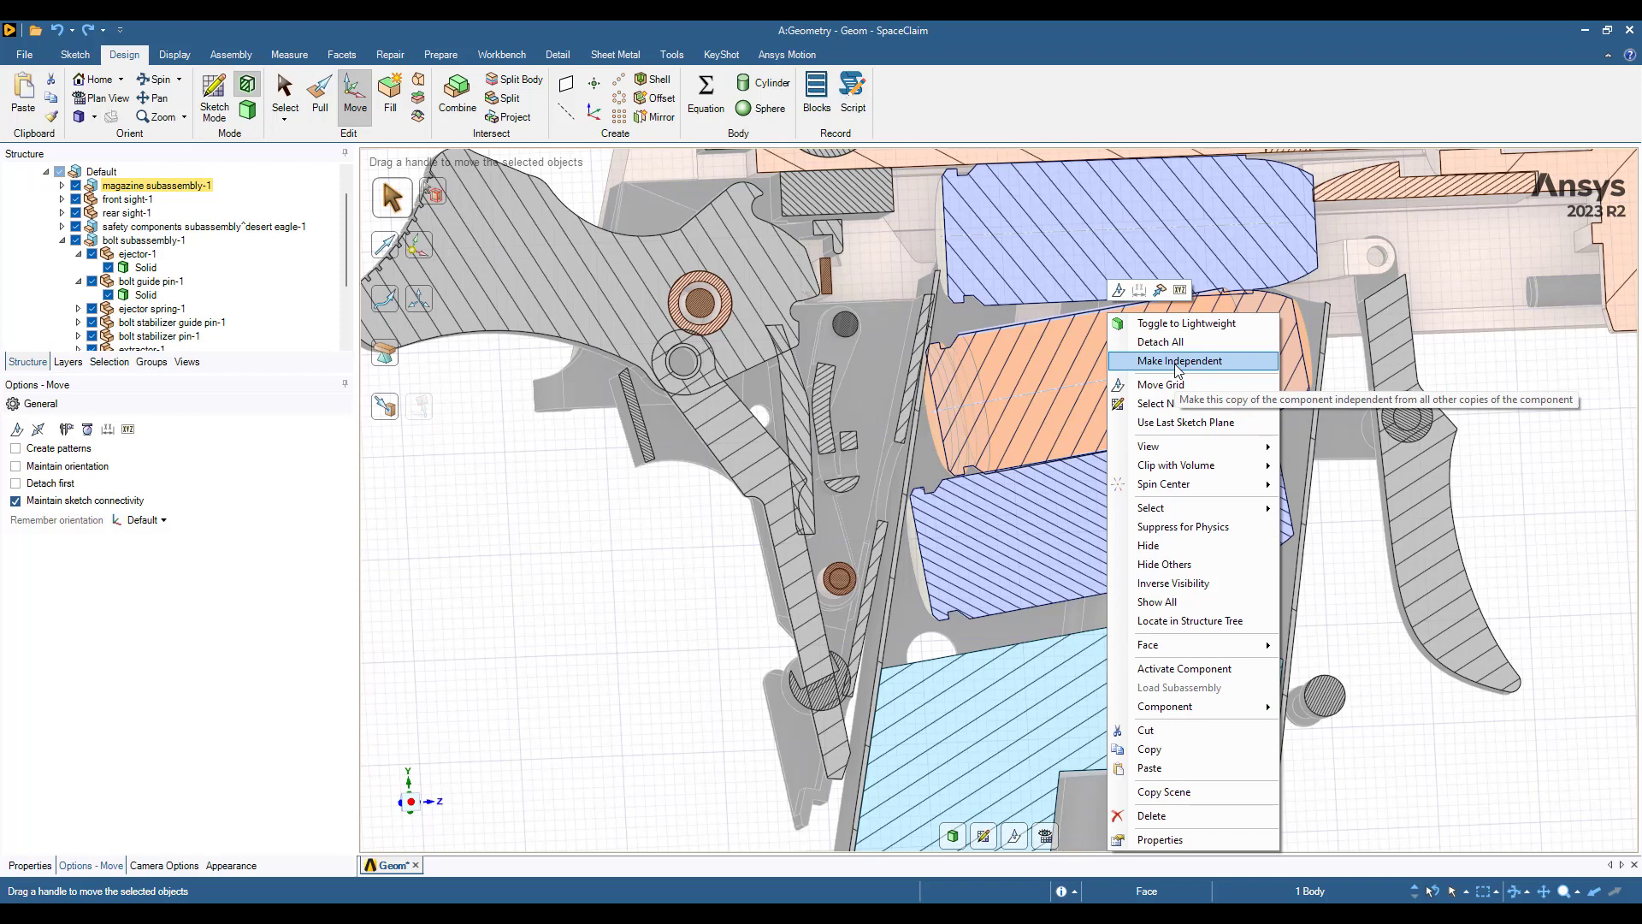
left_click(1179, 361)
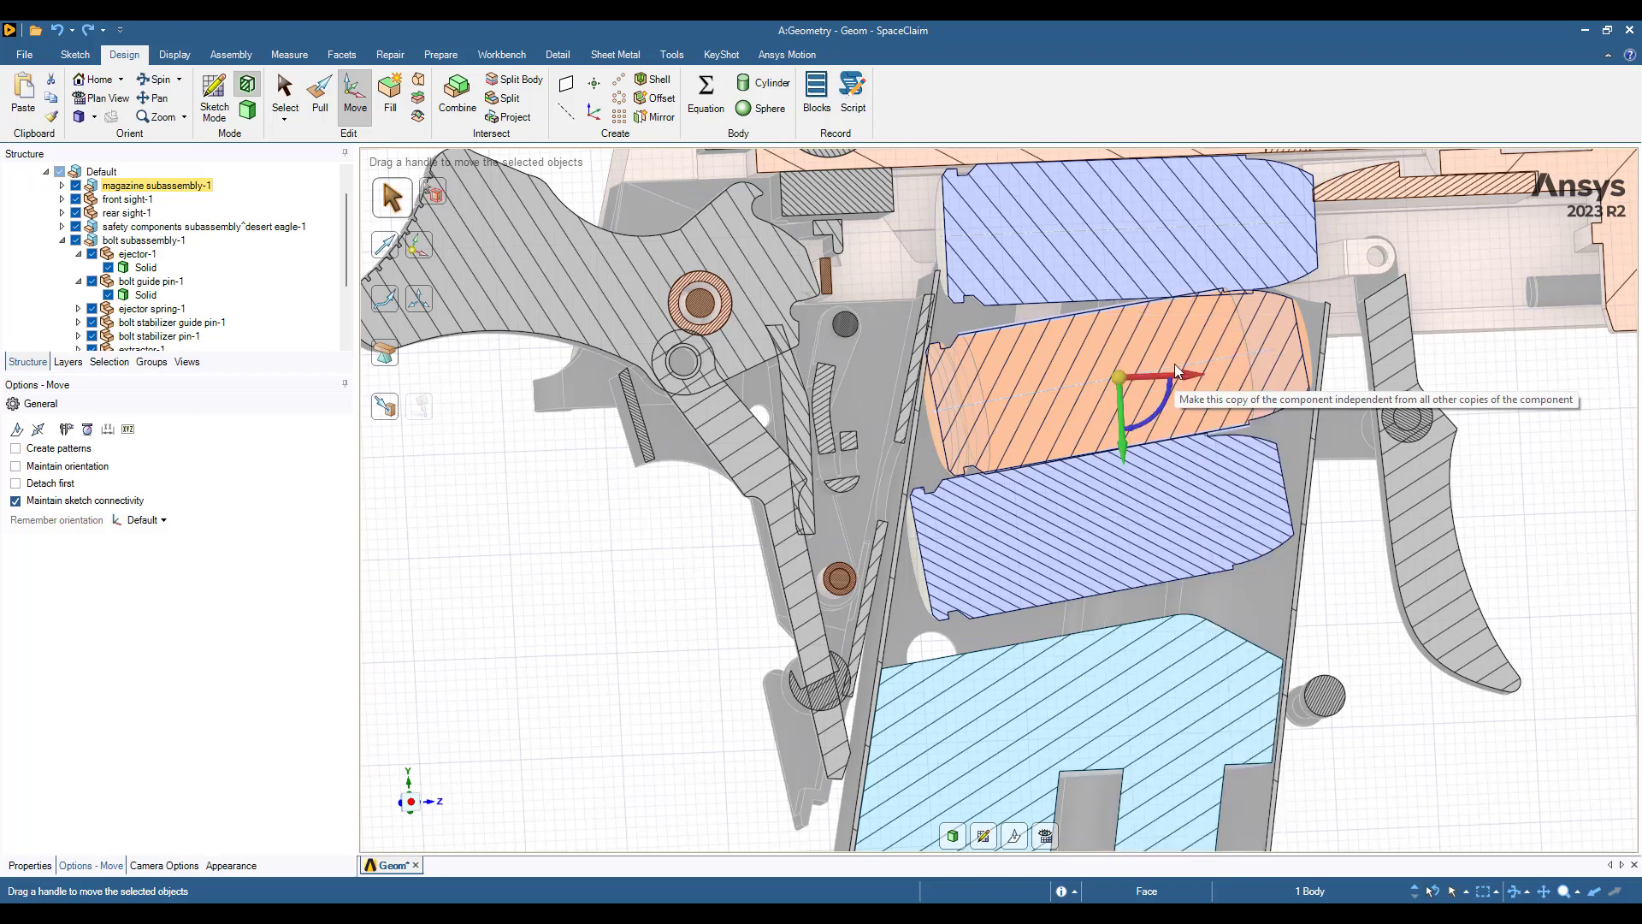
left_click(976, 488)
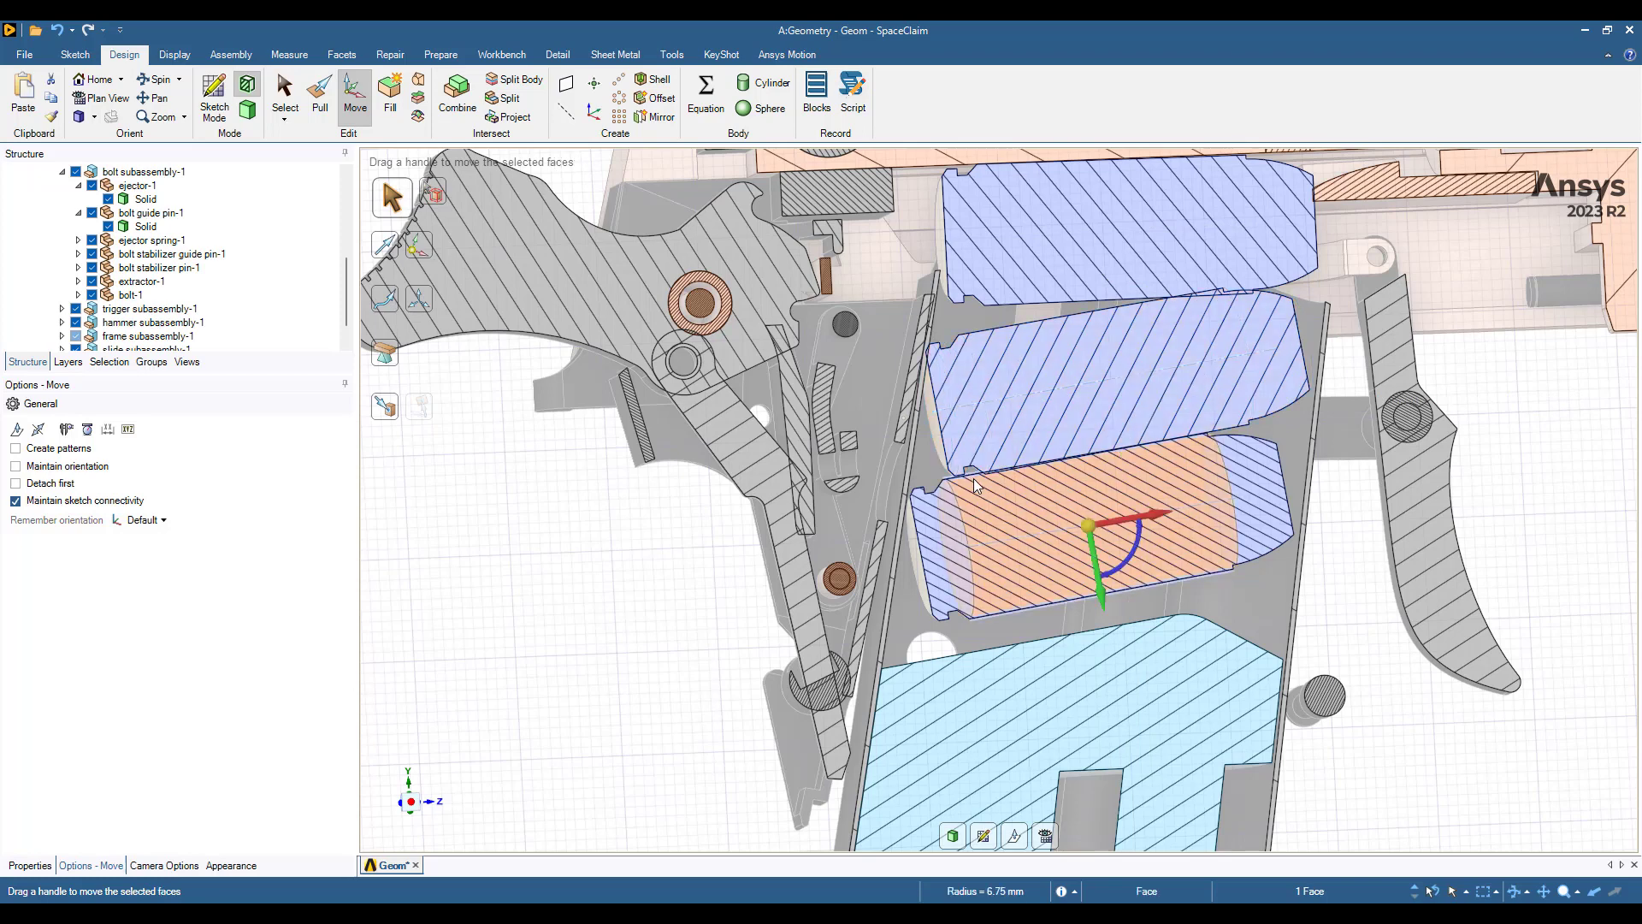
right_click(977, 487)
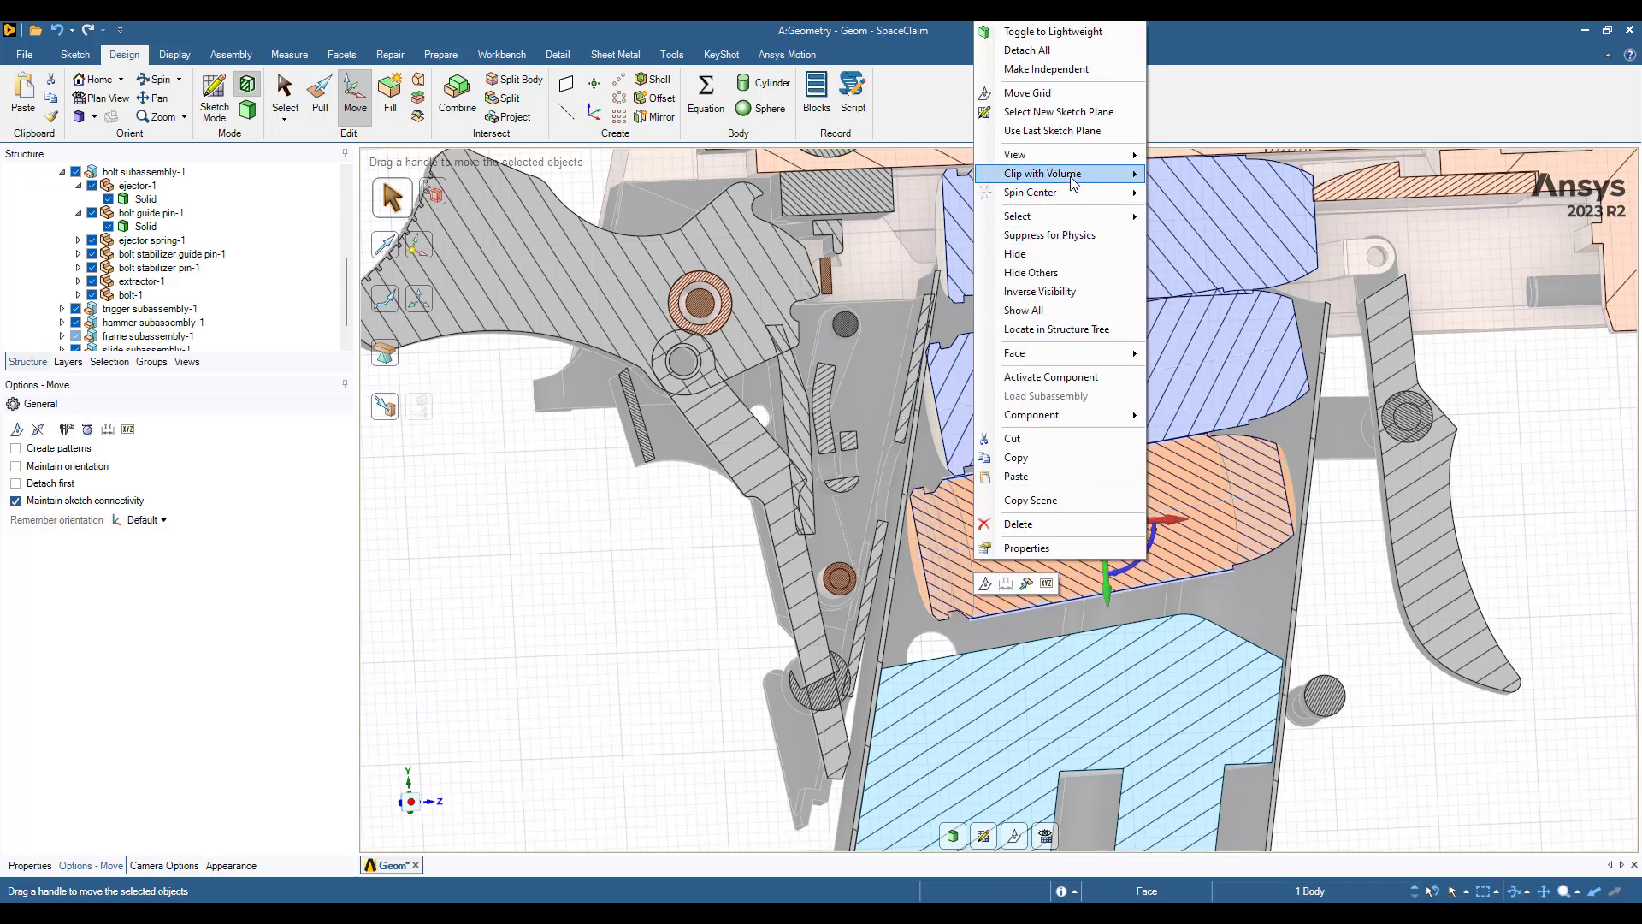
left_click(1070, 77)
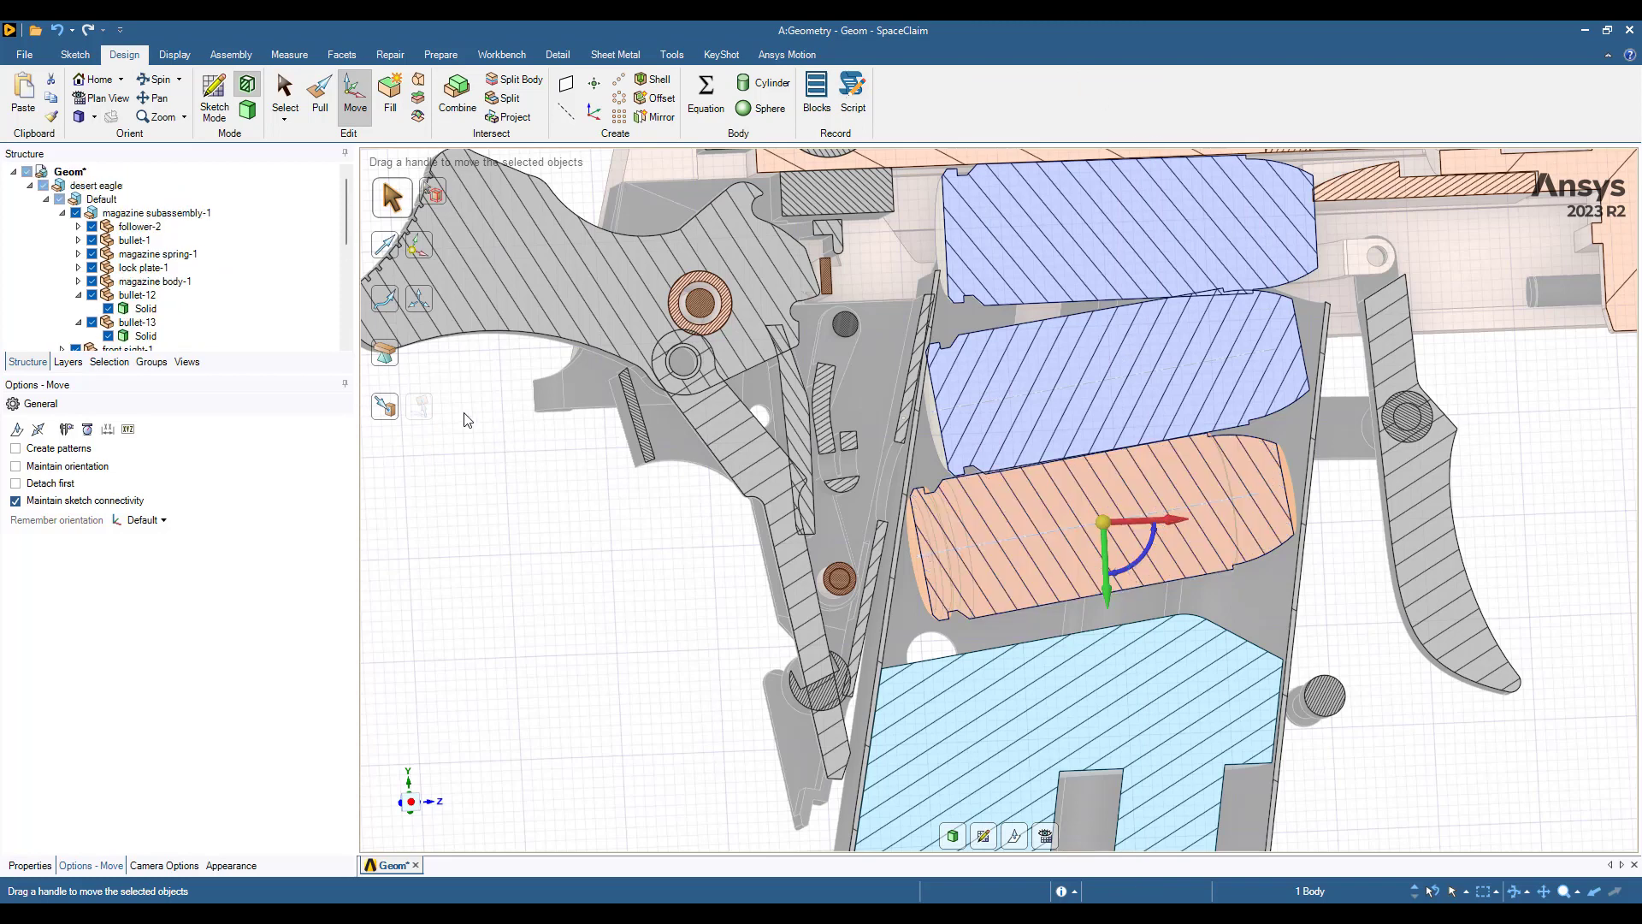
Try to move only the lowest cartridge down along the magazine's slanted wall, and undo the move
left_click(383, 253)
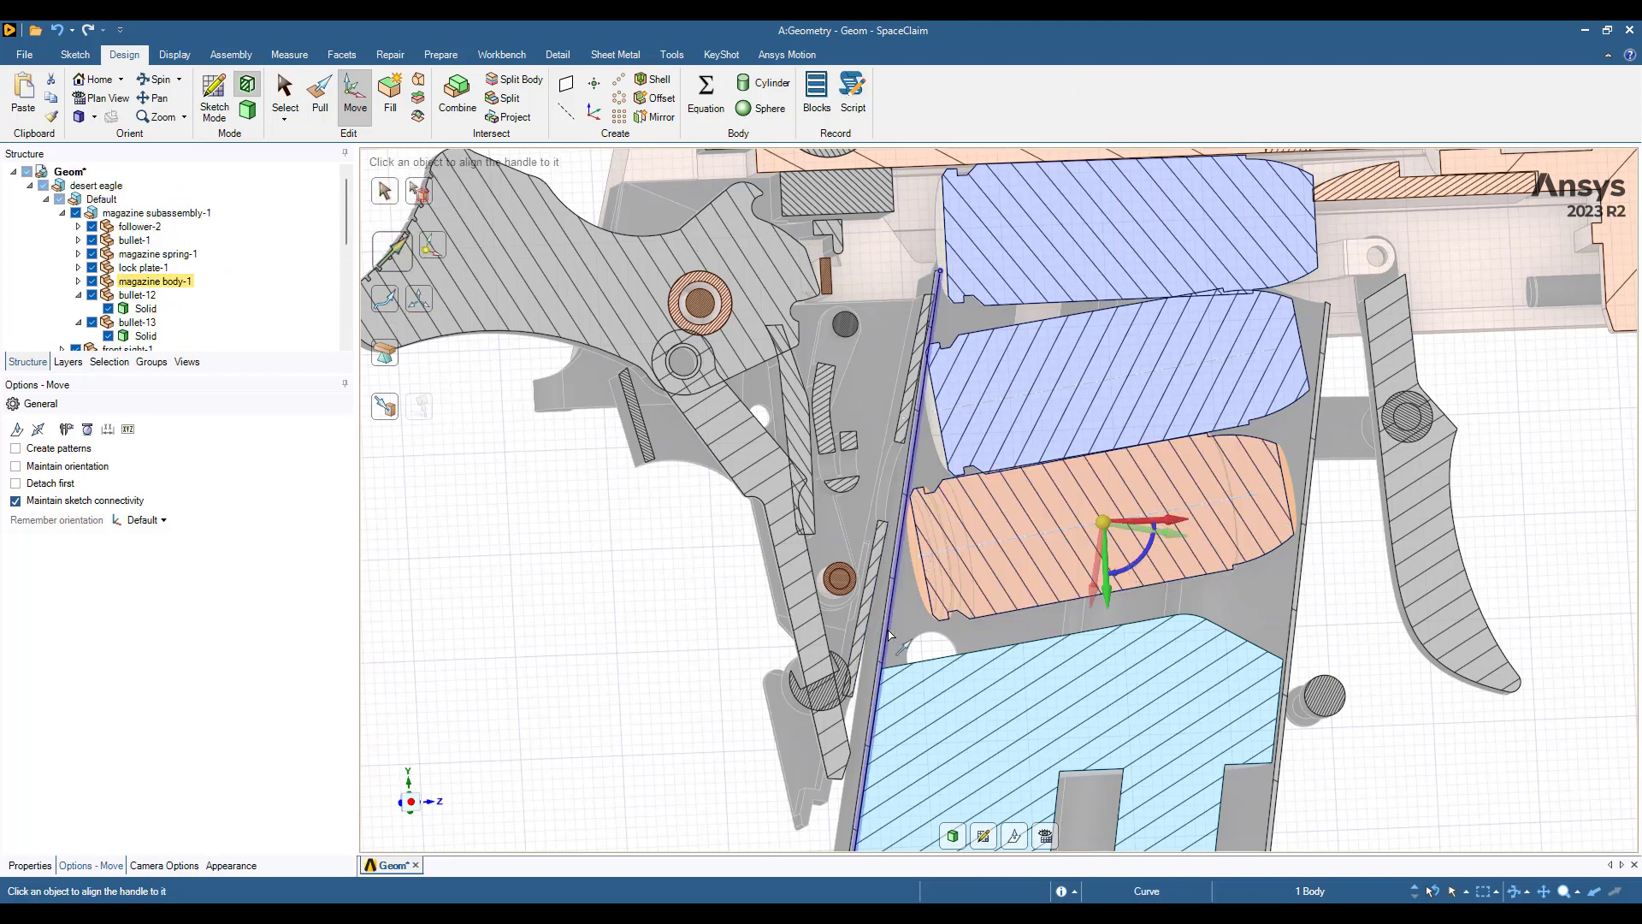
left_click(890, 599)
left_click_drag(1091, 612, 1091, 626)
key("ctrl+z")
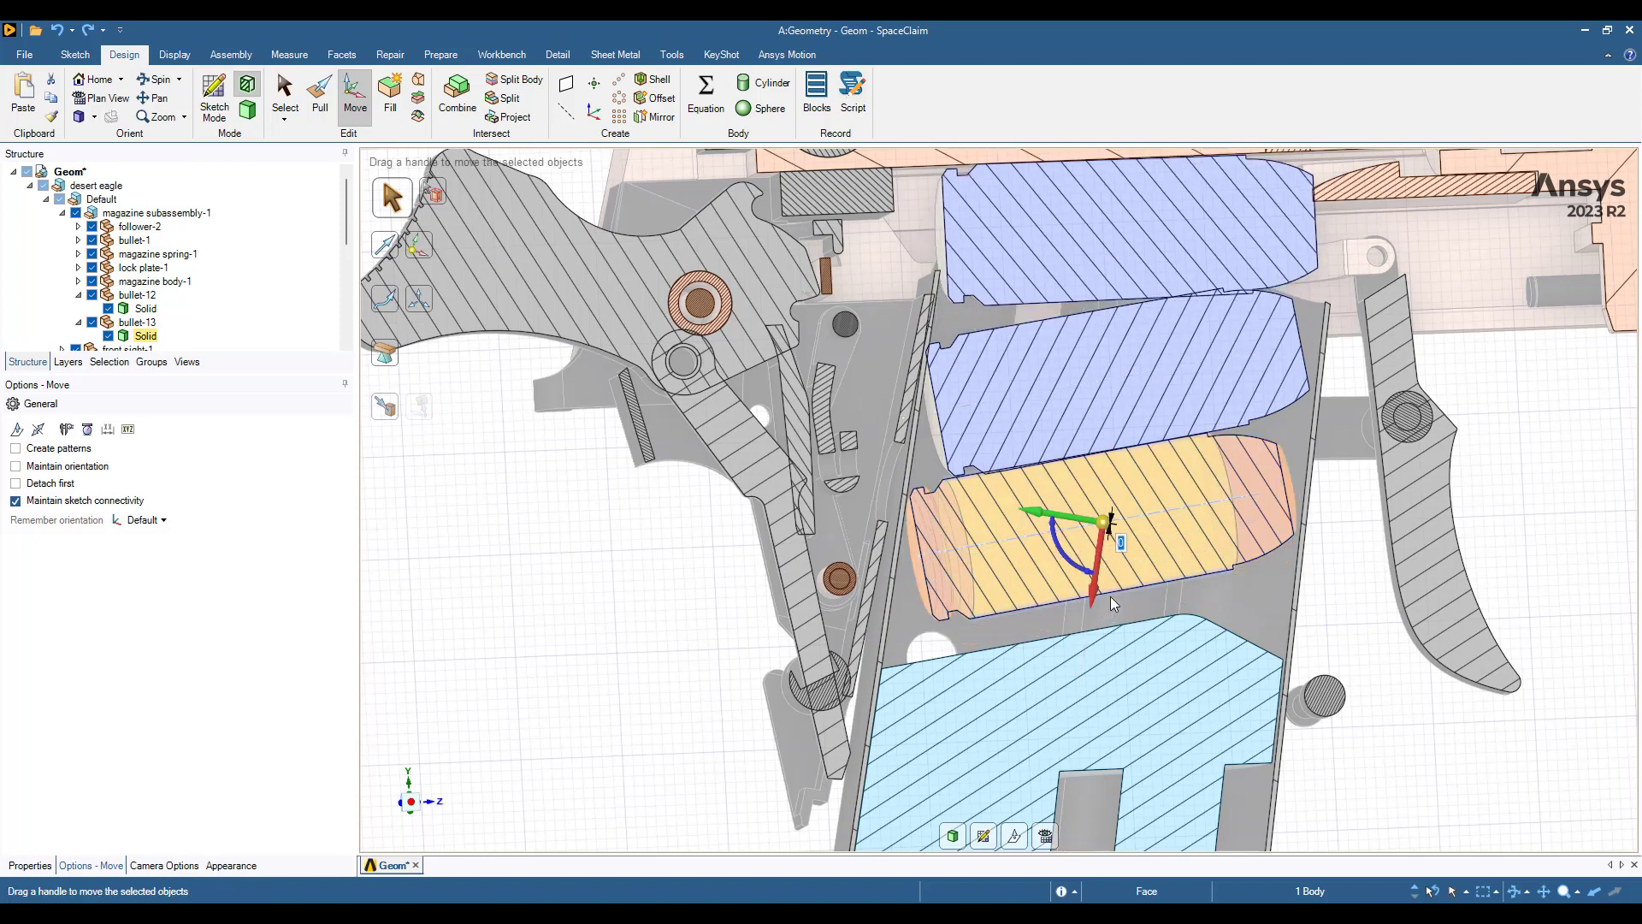
key("Escape")
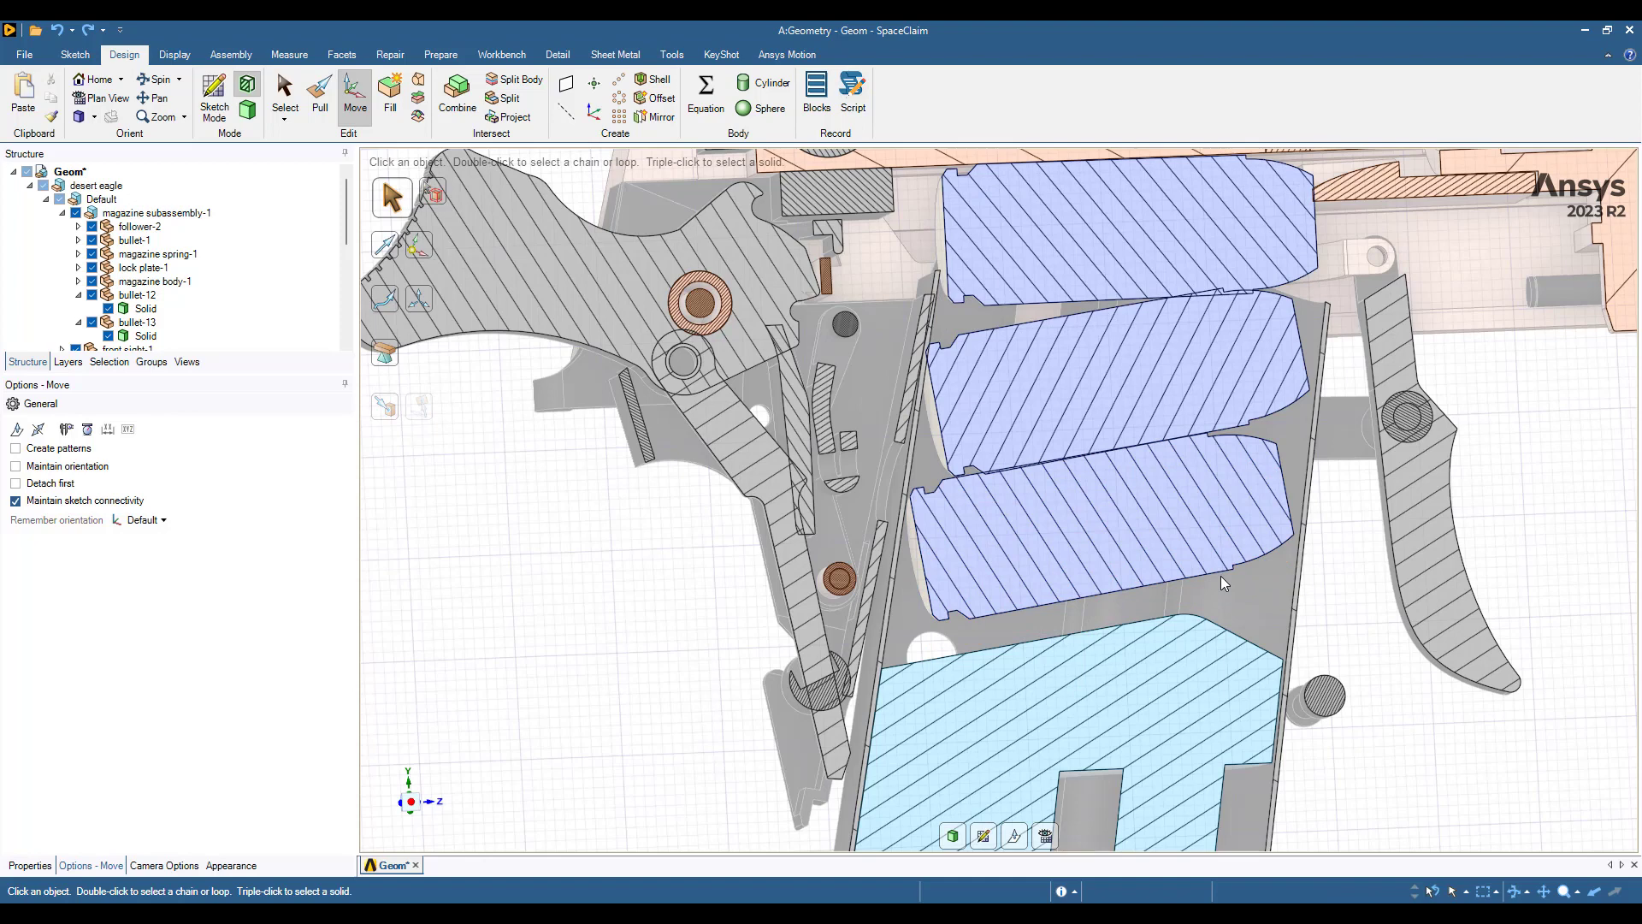
Check the available component options of the lowest cartridge, including whether it can still be made independent
left_click(1216, 574)
right_click(1213, 575)
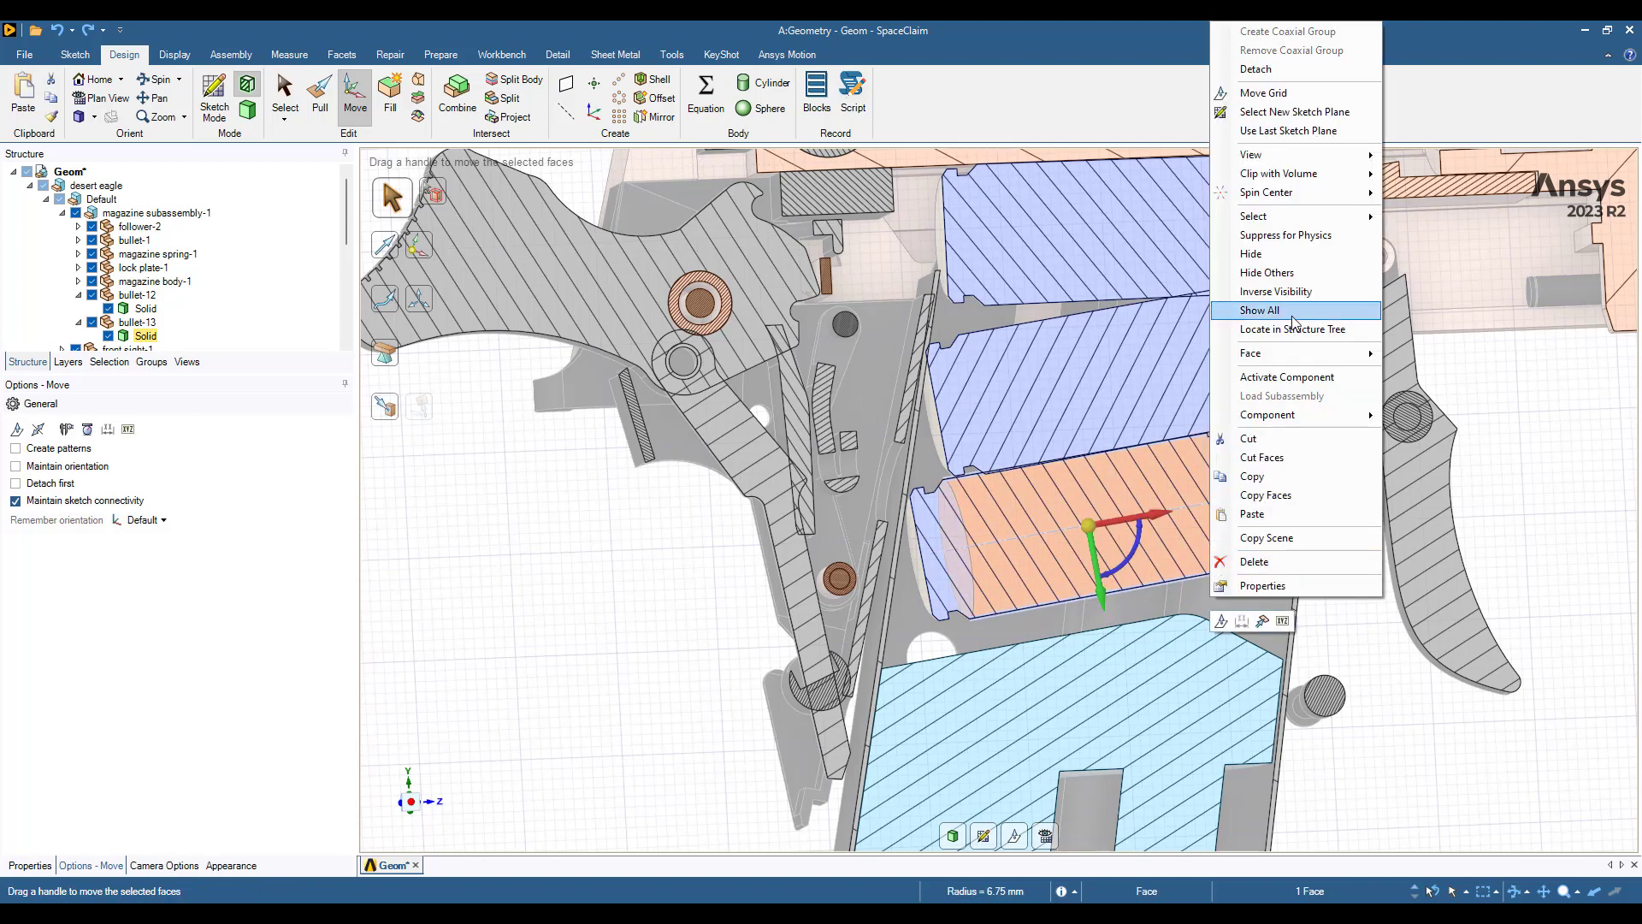
key("Escape")
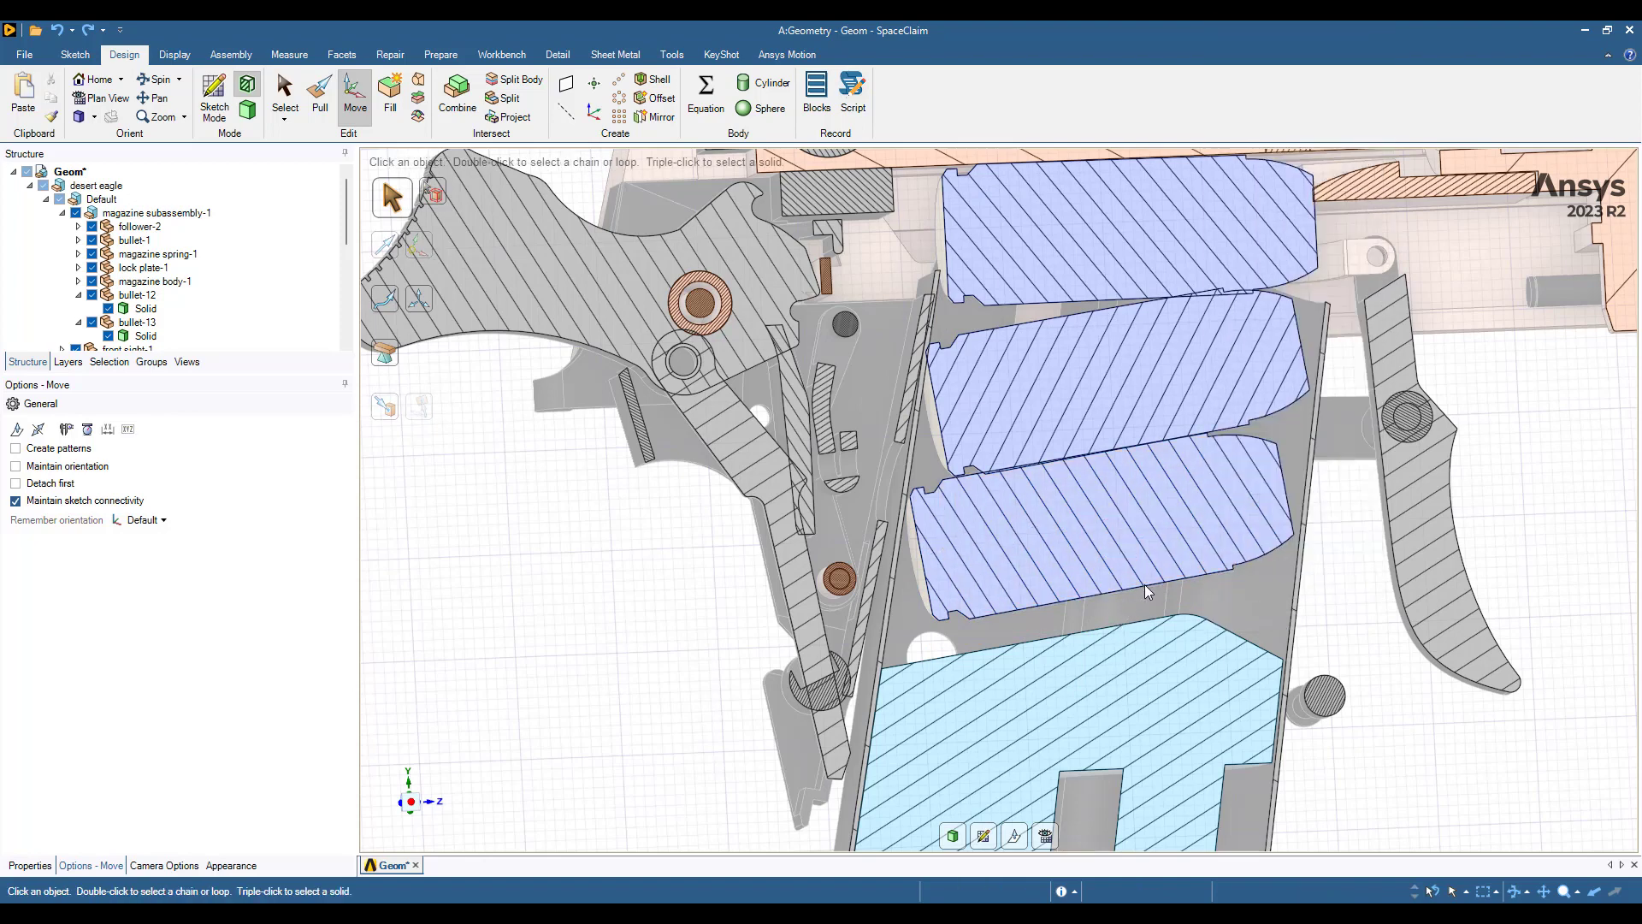
triple_click(1148, 588)
right_click(1148, 587)
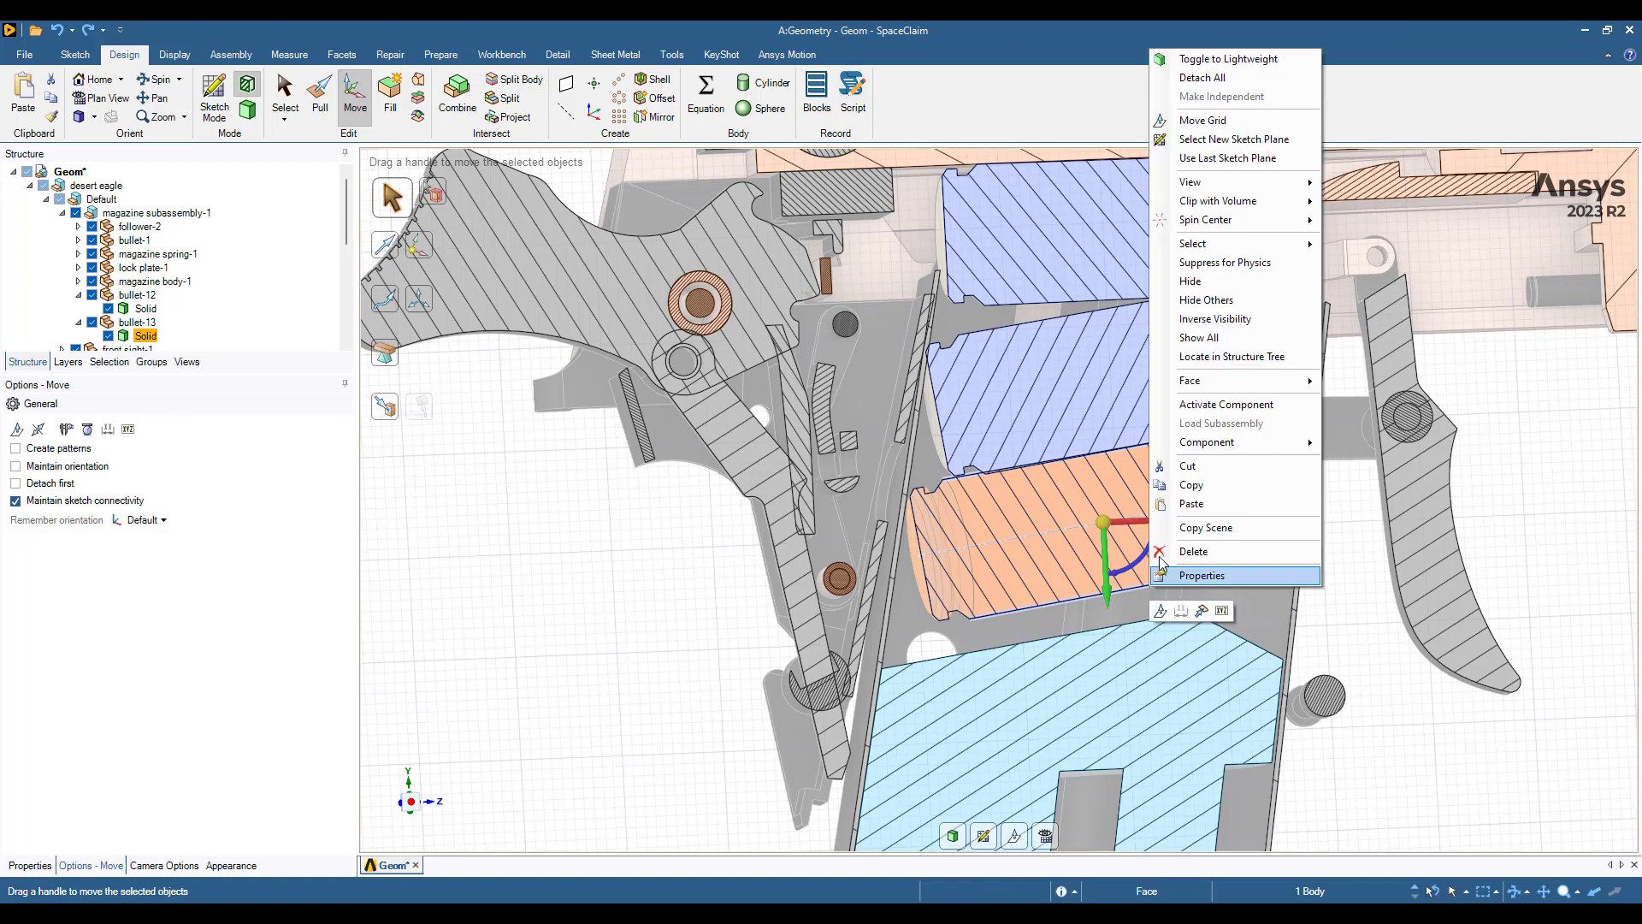
key("Escape")
key("Escape")
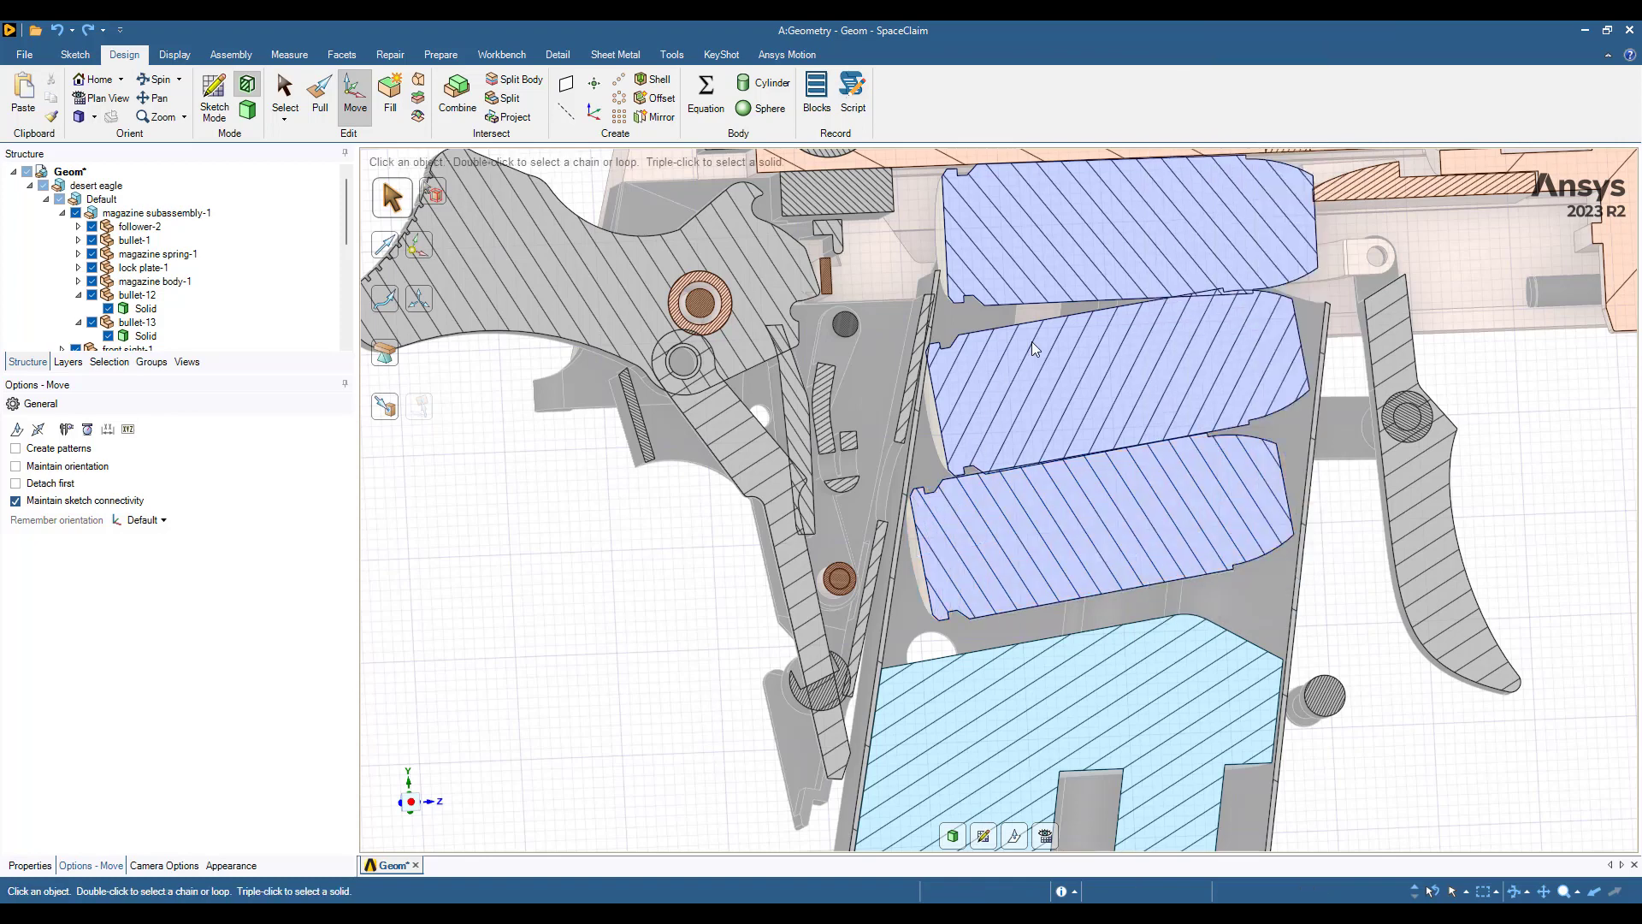
Move the two lower cartridges about 0.77 mm down along the magazine's slanted wall and shift them slightly towards the trigger
triple_click(1111, 310)
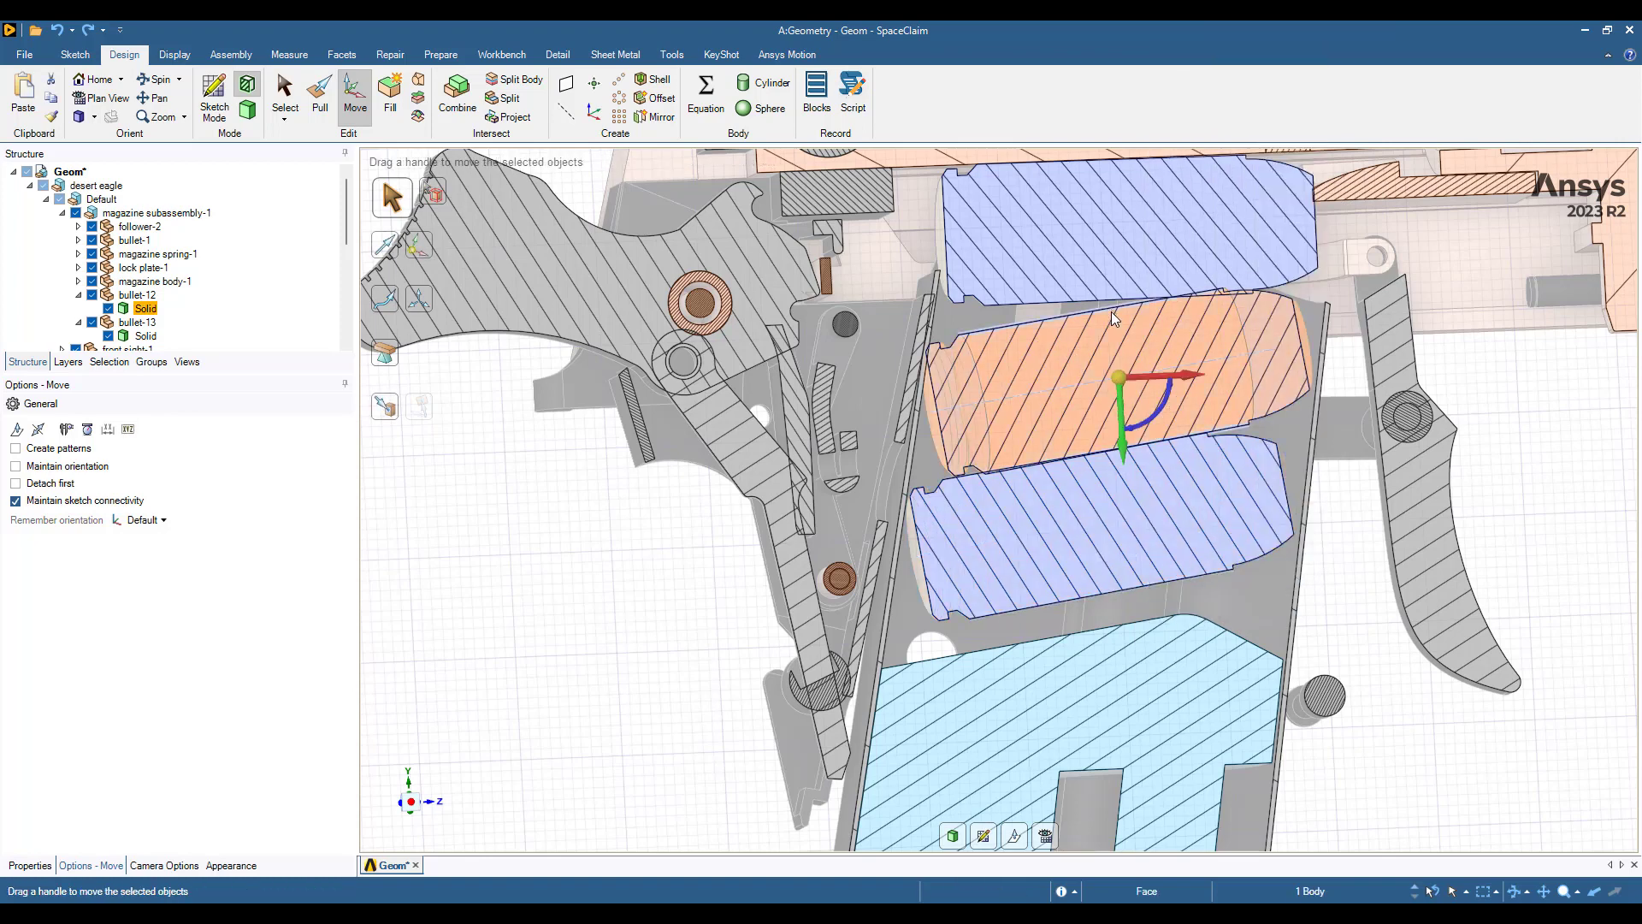
left_click(1074, 597, "ctrl")
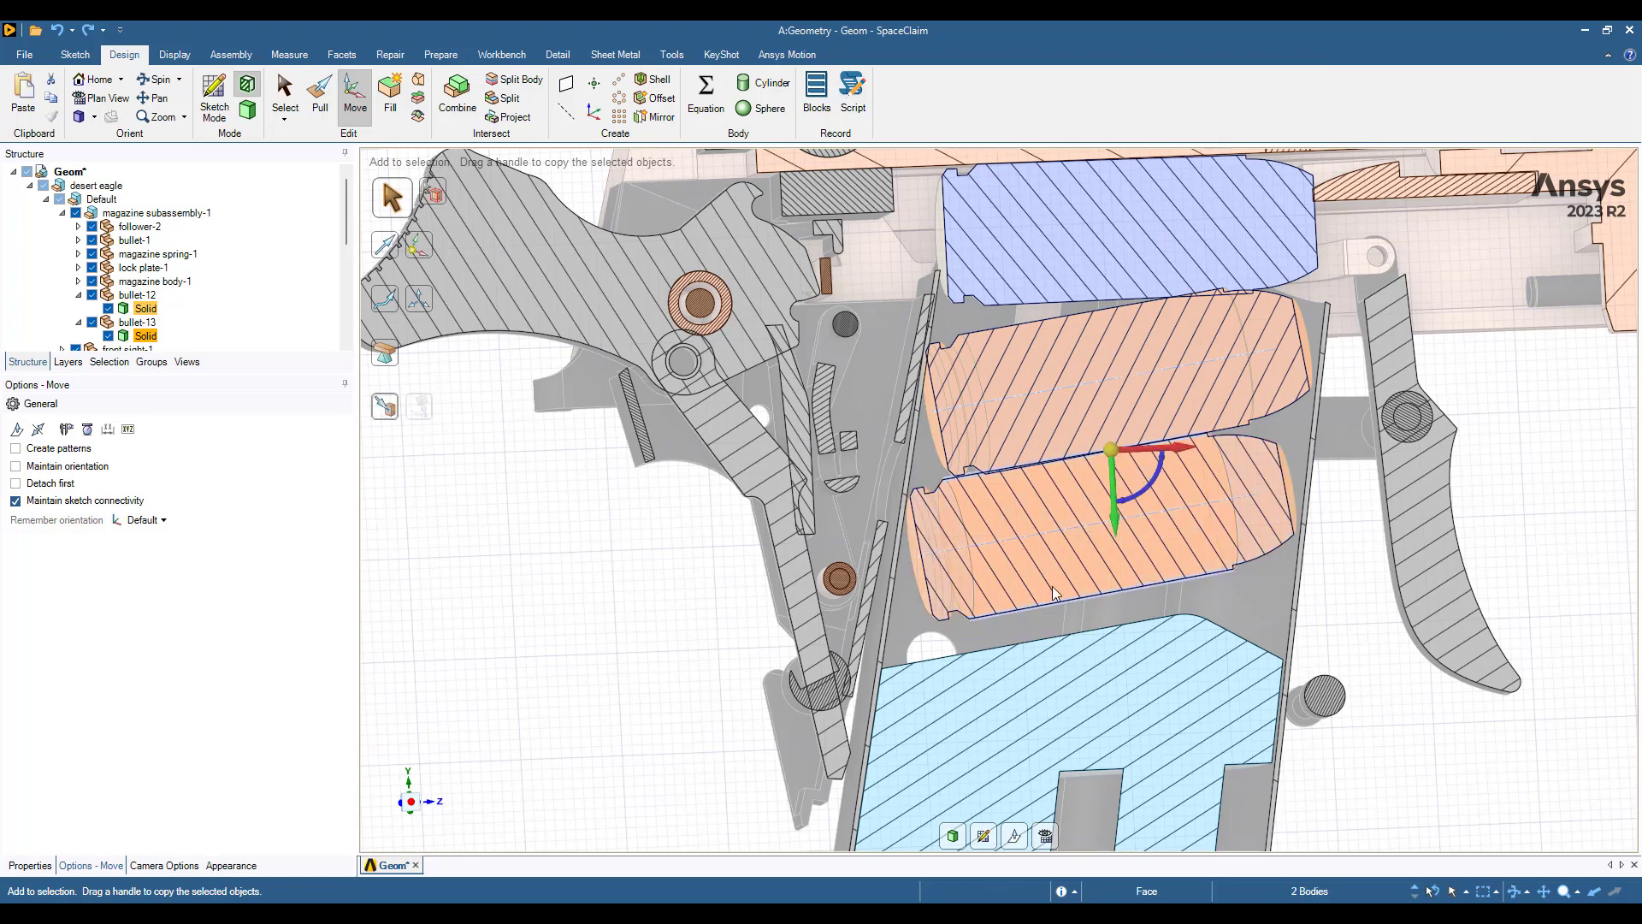
left_click(385, 246)
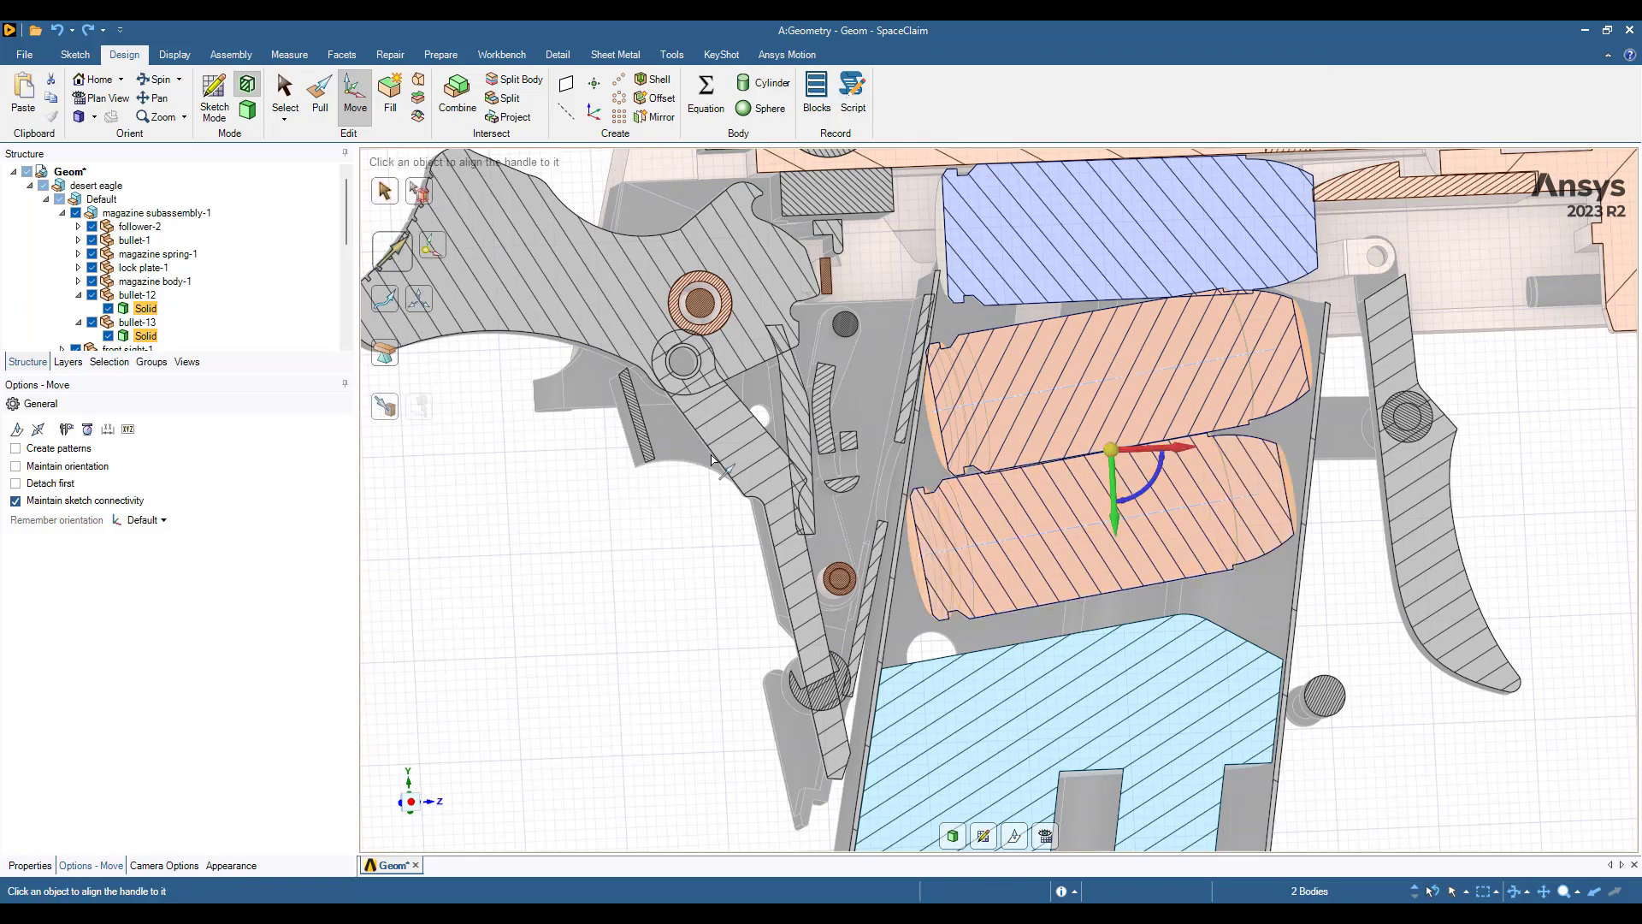
left_click(898, 578)
mouse_move(1104, 524)
left_mouse_down()
mouse_move(1101, 560)
mouse_move(1106, 532)
left_mouse_up()
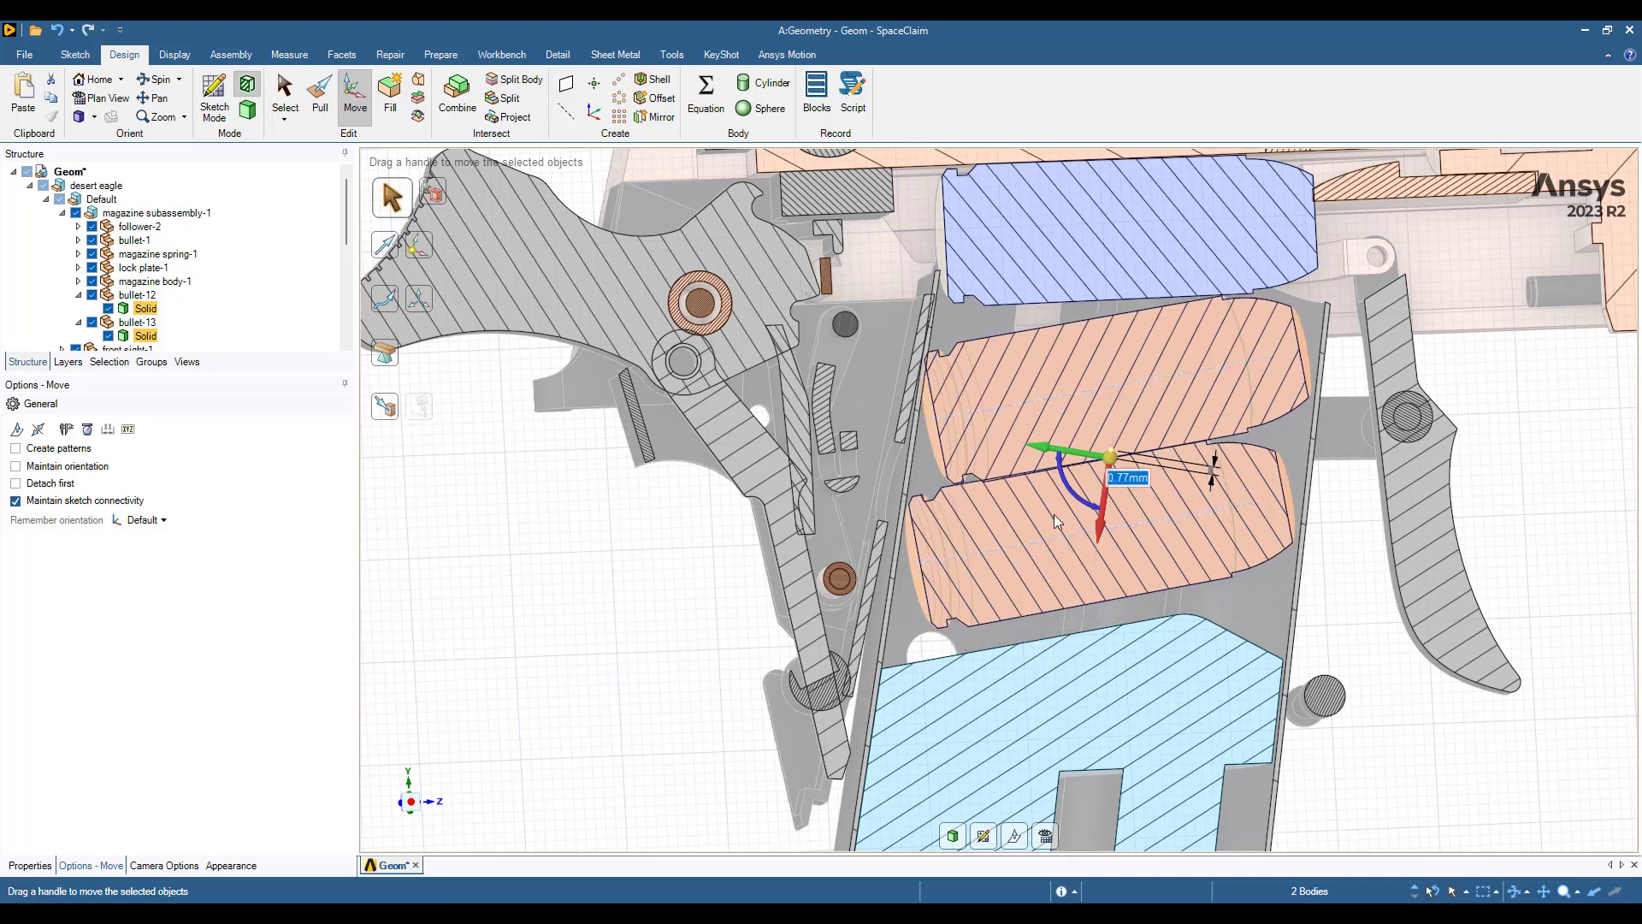
scroll(1163, 340, "up", 2)
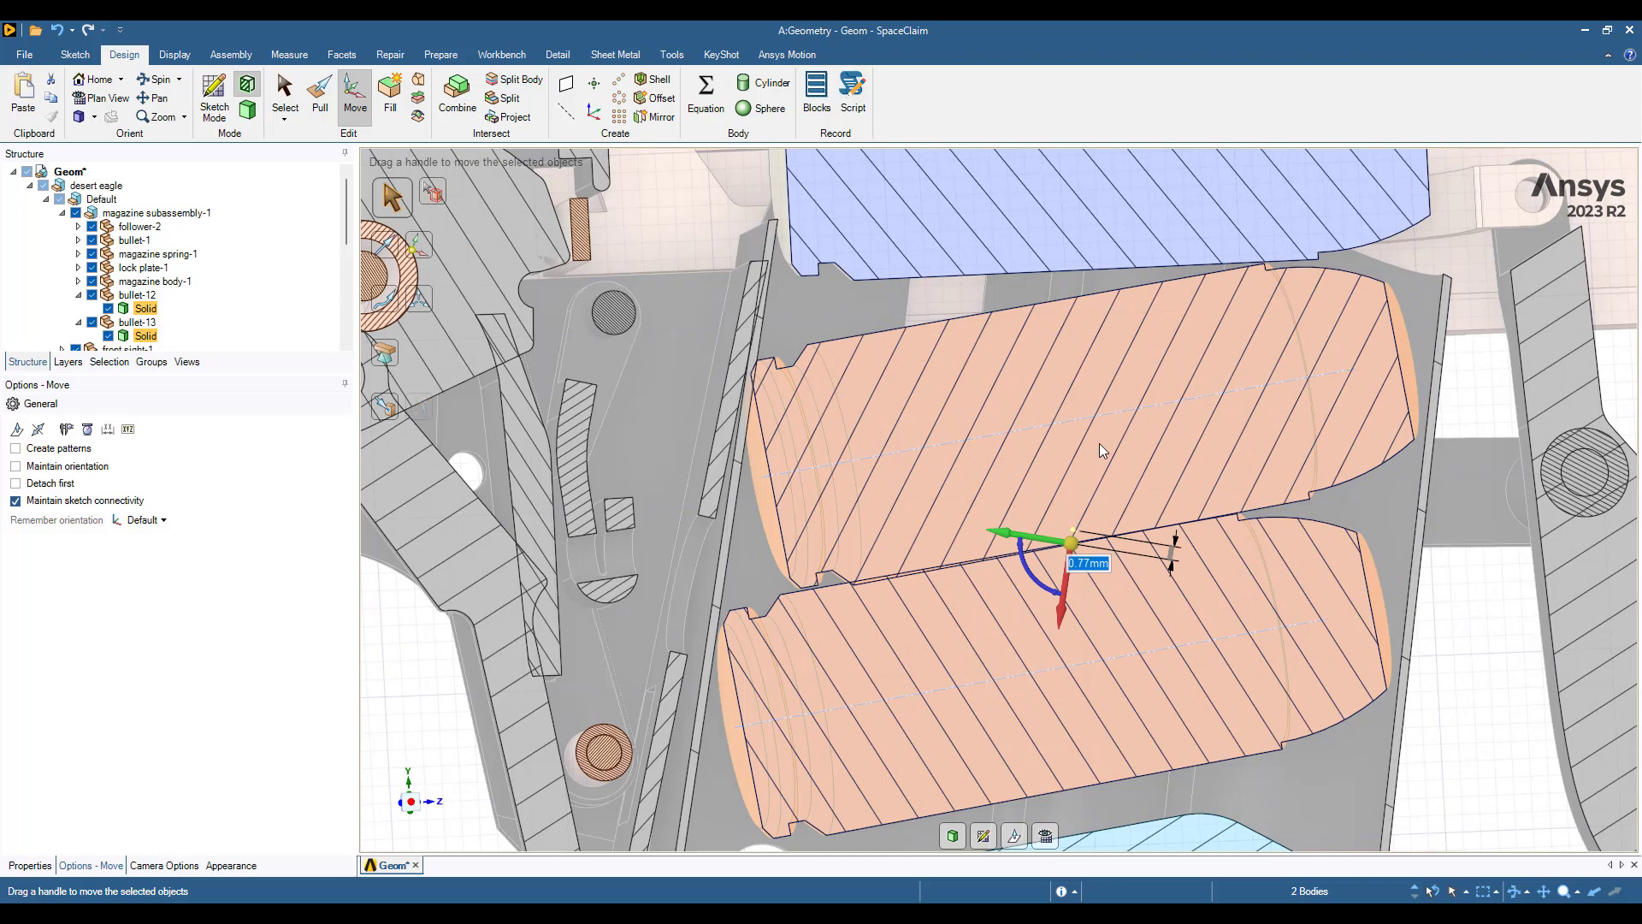
left_click_drag(1015, 536, 1025, 536)
left_click(1503, 715)
Examine the sectioned assembly around the magazine, trigger, bolt and barrel for remaining interferences
scroll(1492, 720, "down", 8)
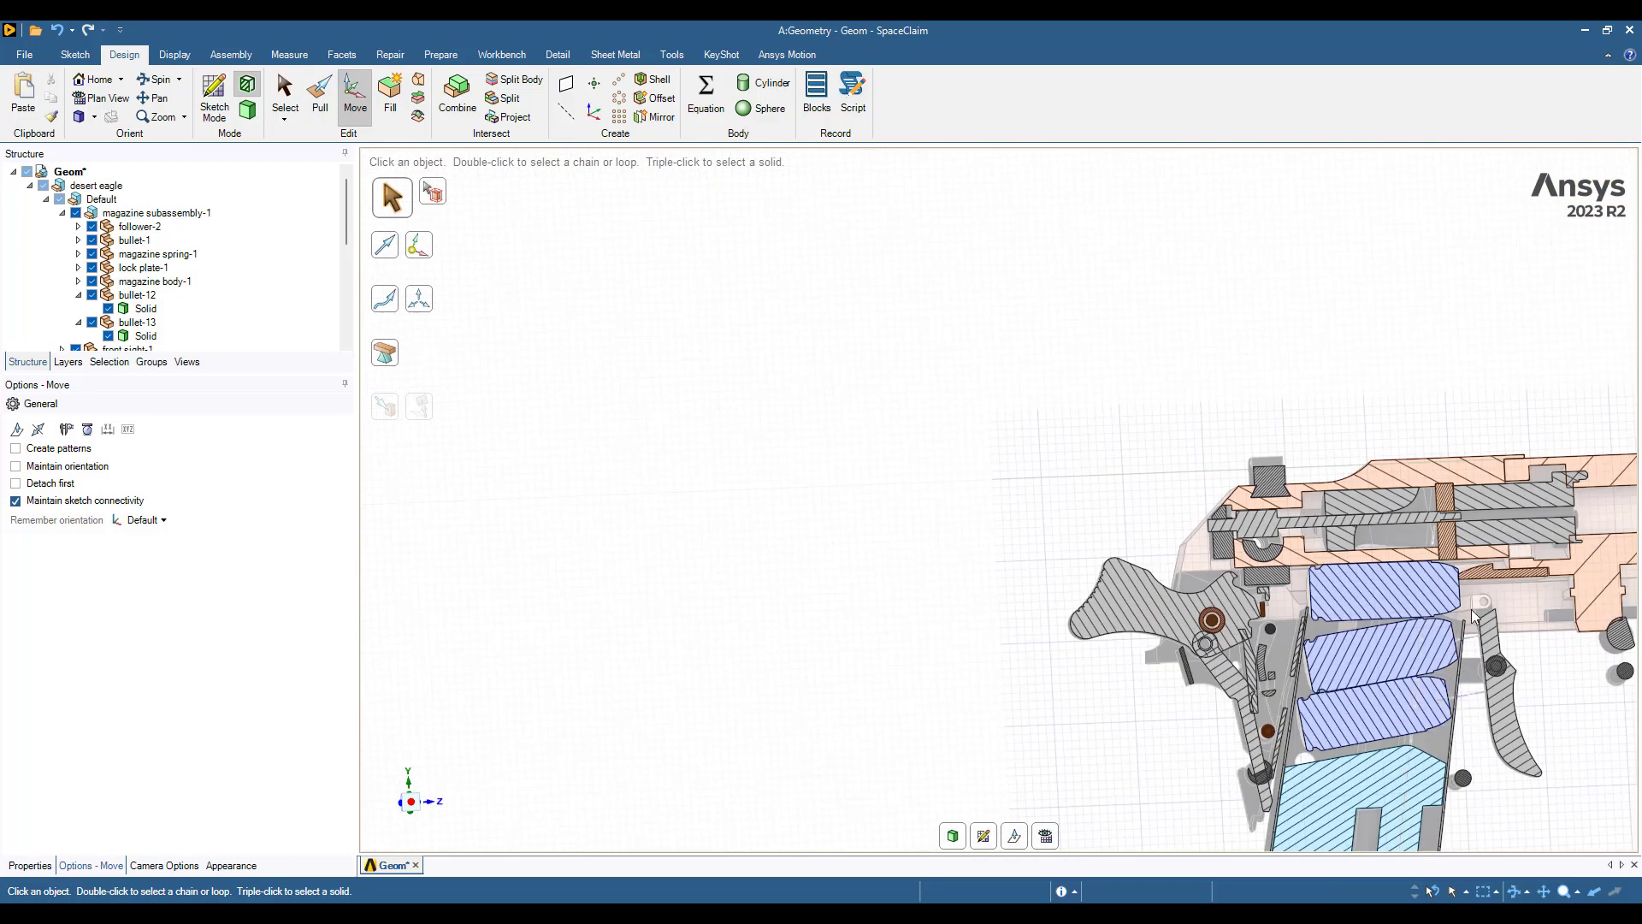
middle_click_drag(1500, 603, 1194, 577, "shift")
middle_click_drag(1270, 656, 1242, 710)
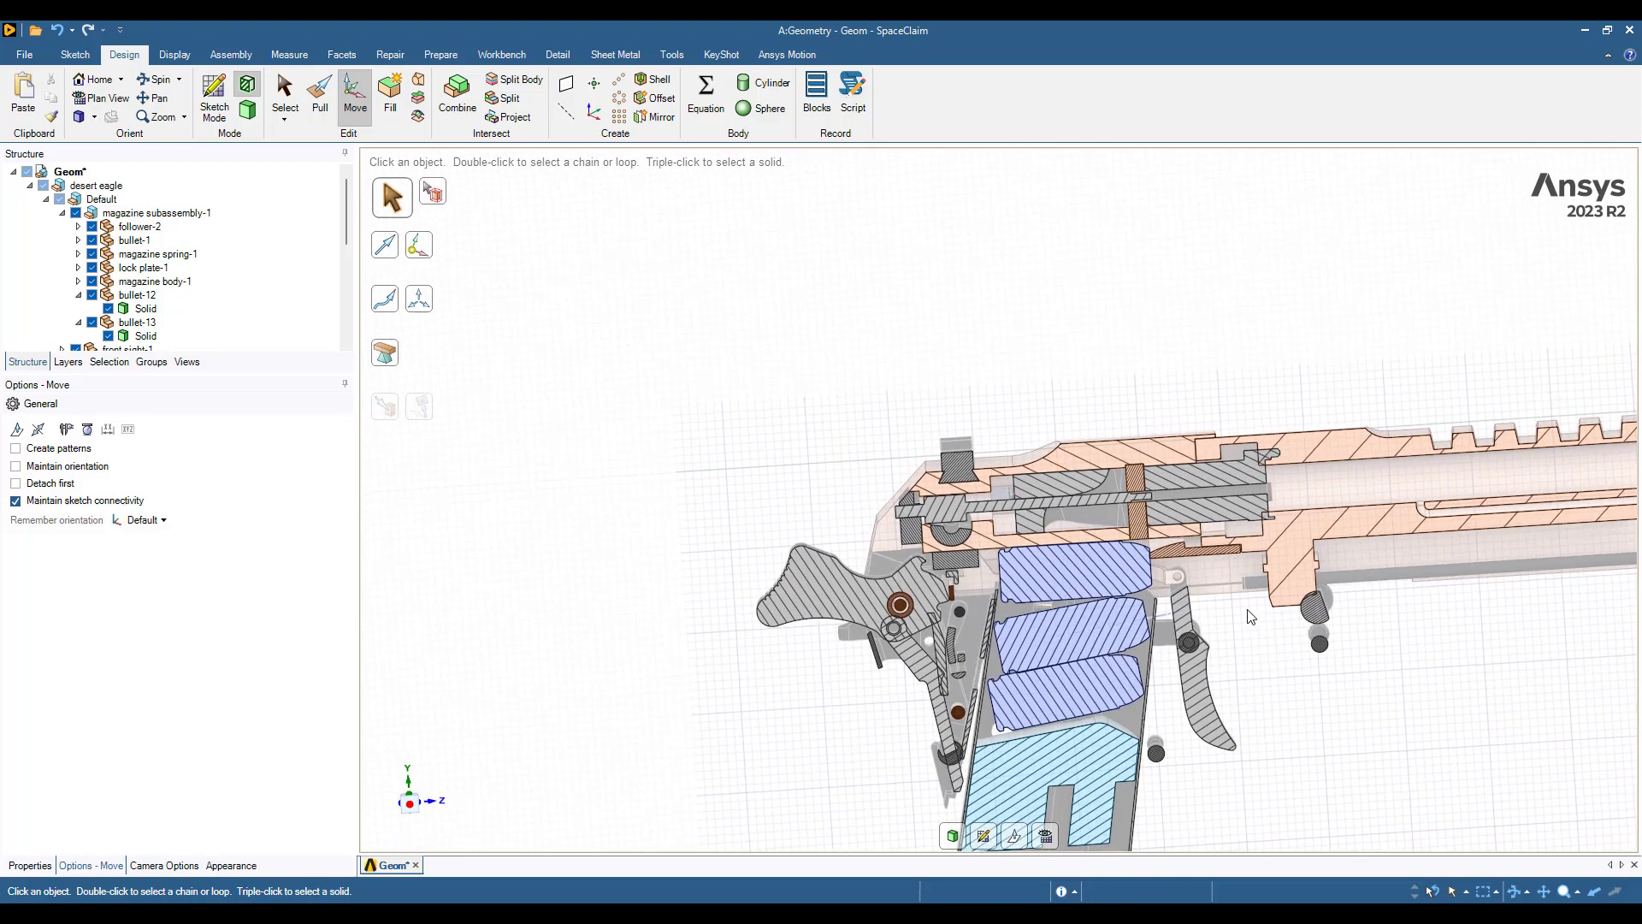
middle_click_drag(1251, 626, 1227, 656)
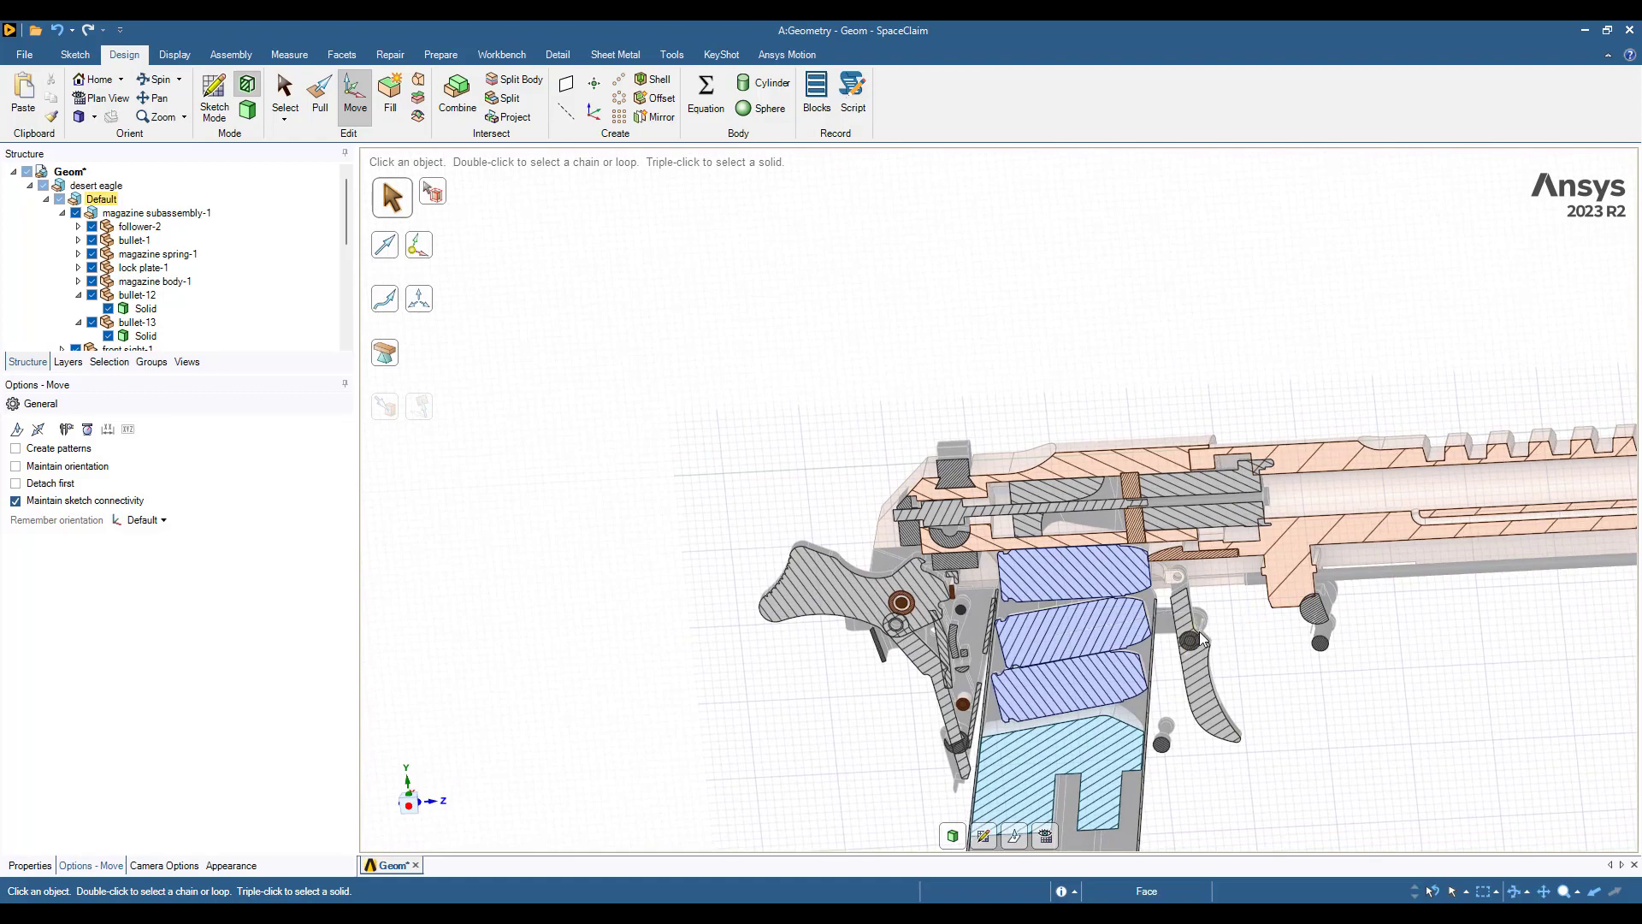
scroll(953, 720, "up", 5)
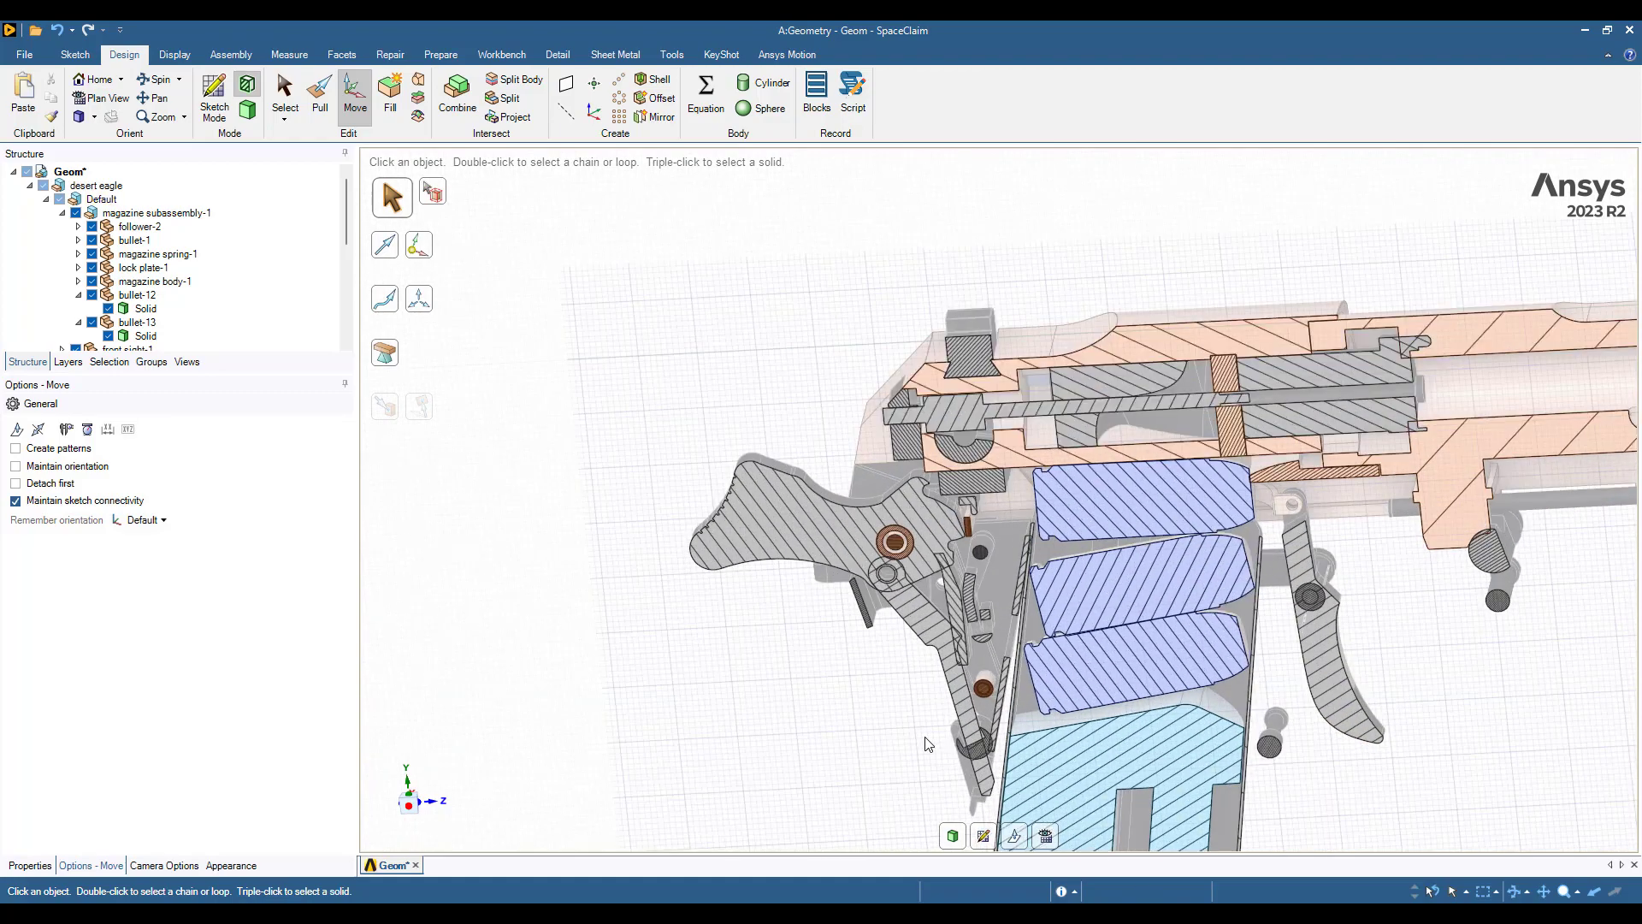
mouse_move(987, 639)
middle_mouse_down()
mouse_move(1012, 535)
mouse_move(995, 638)
middle_mouse_up()
scroll(995, 640, "down", 6)
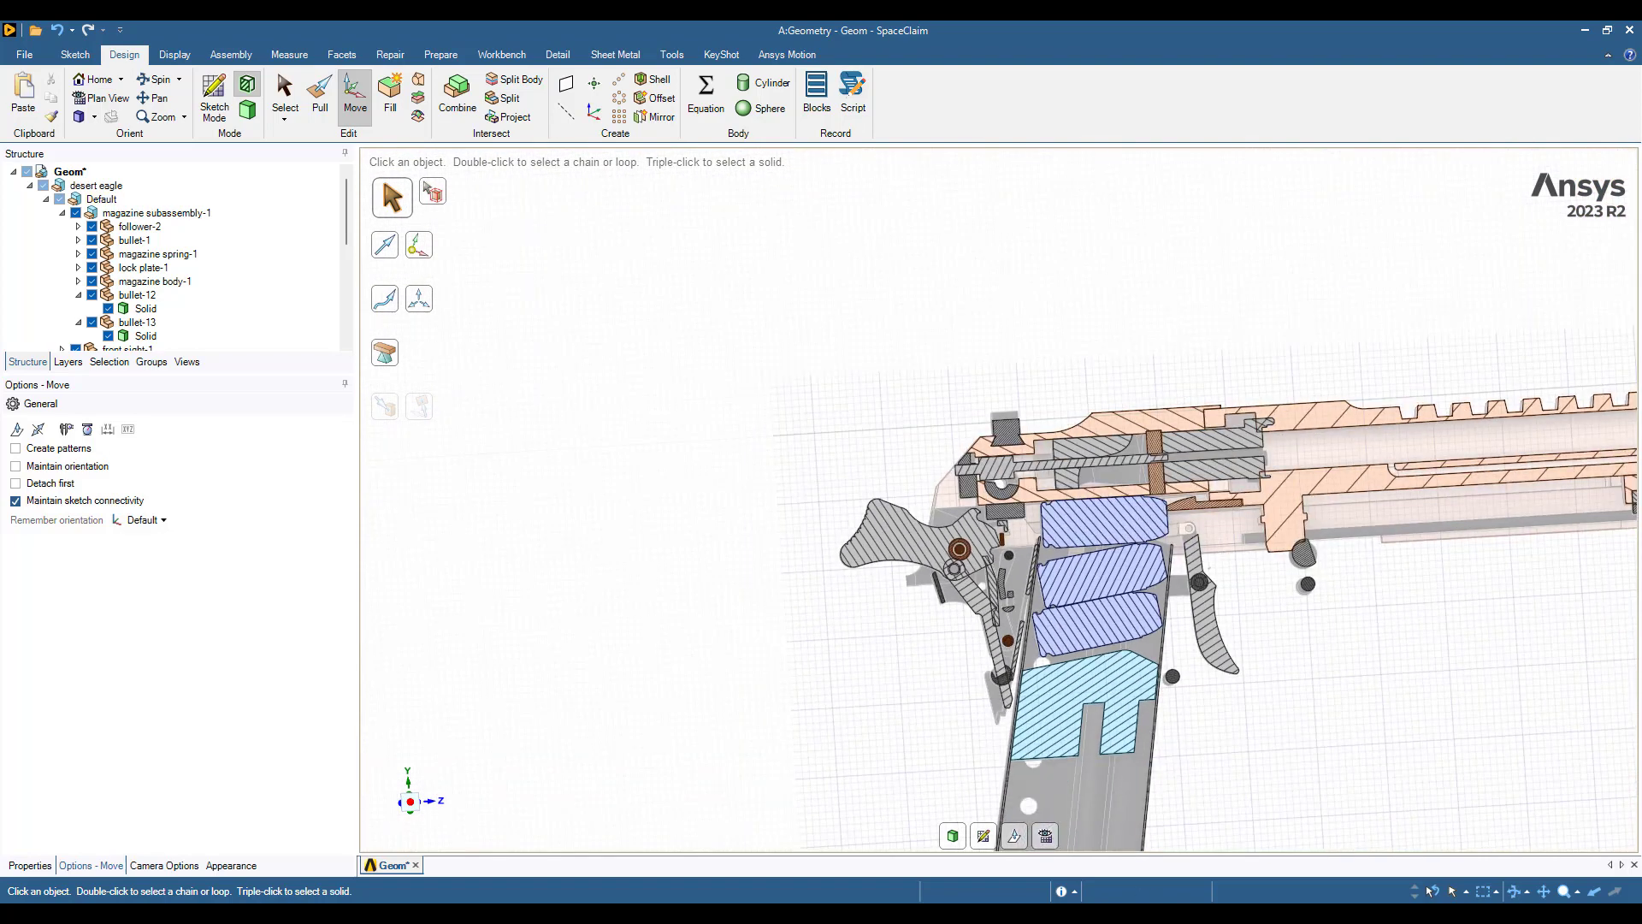
scroll(1337, 544, "up", 6)
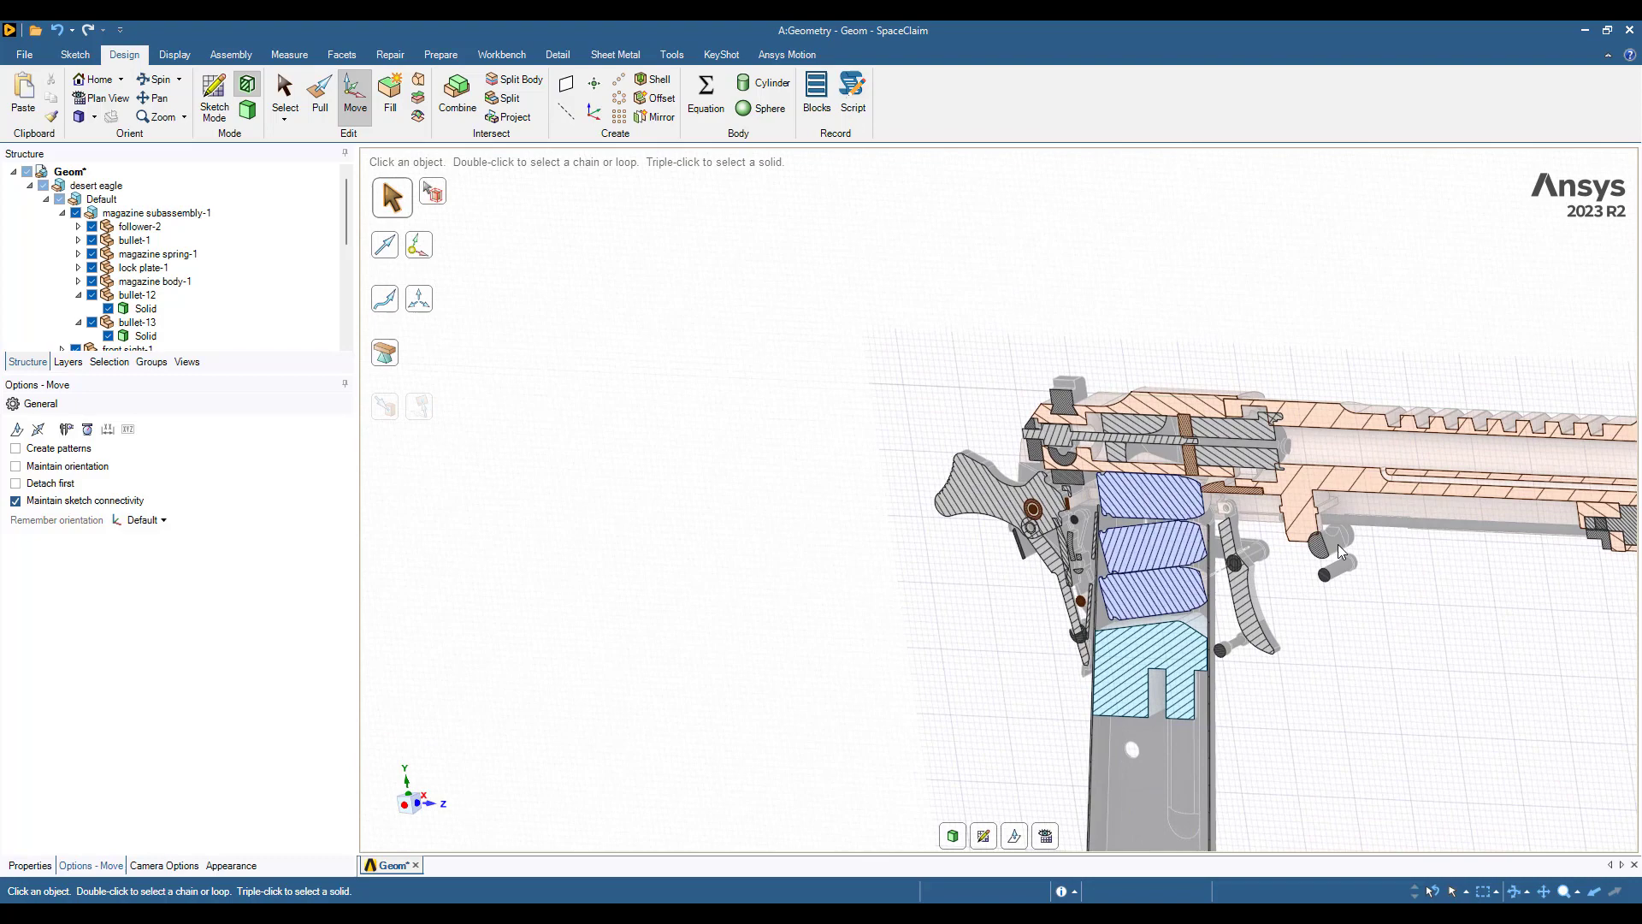
scroll(1327, 611, "up", 1)
middle_click_drag(1334, 496, 1337, 278, "shift")
middle_click_drag(1338, 488, 1431, 485)
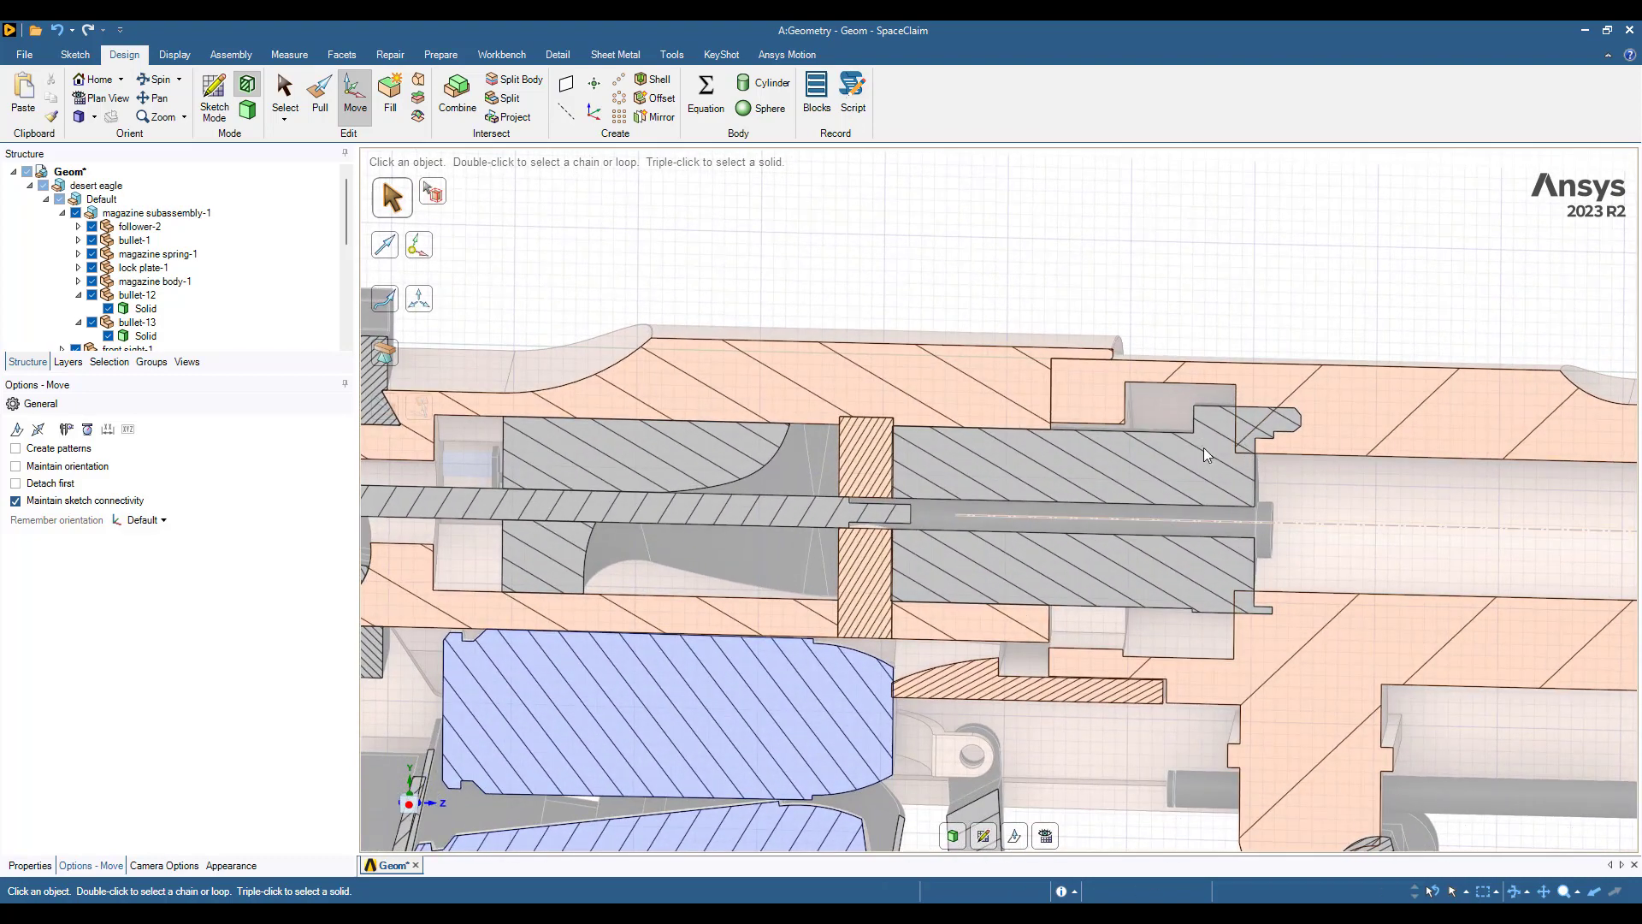
Select the barrel, bolt and slide bodies together to examine where they meet in the section
left_click(1166, 431)
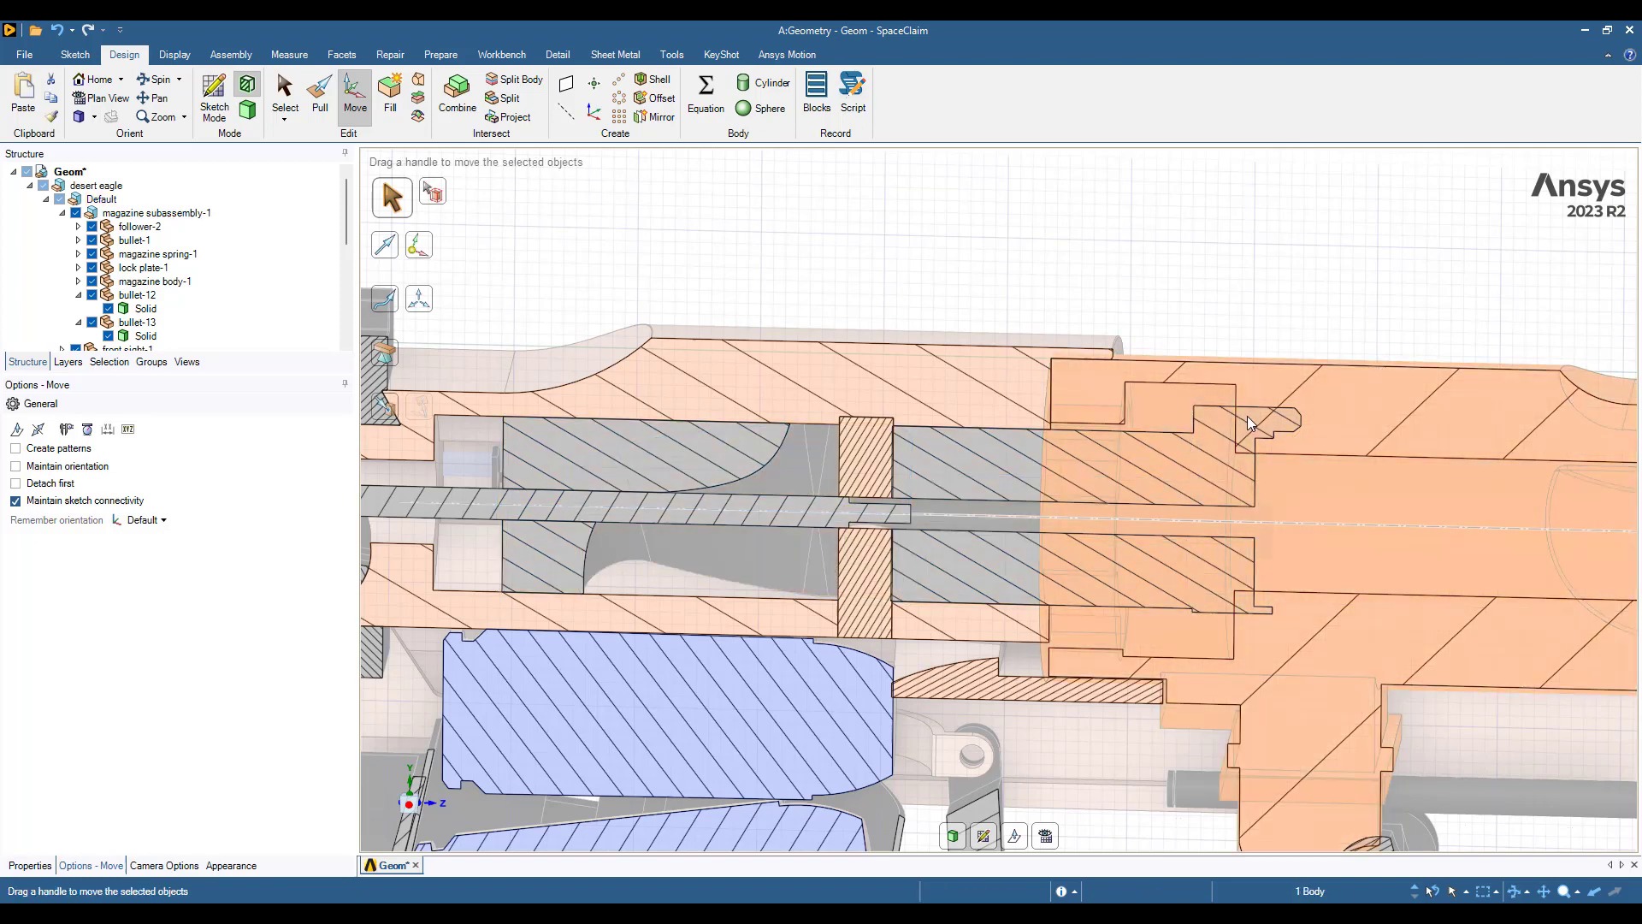
key("Escape")
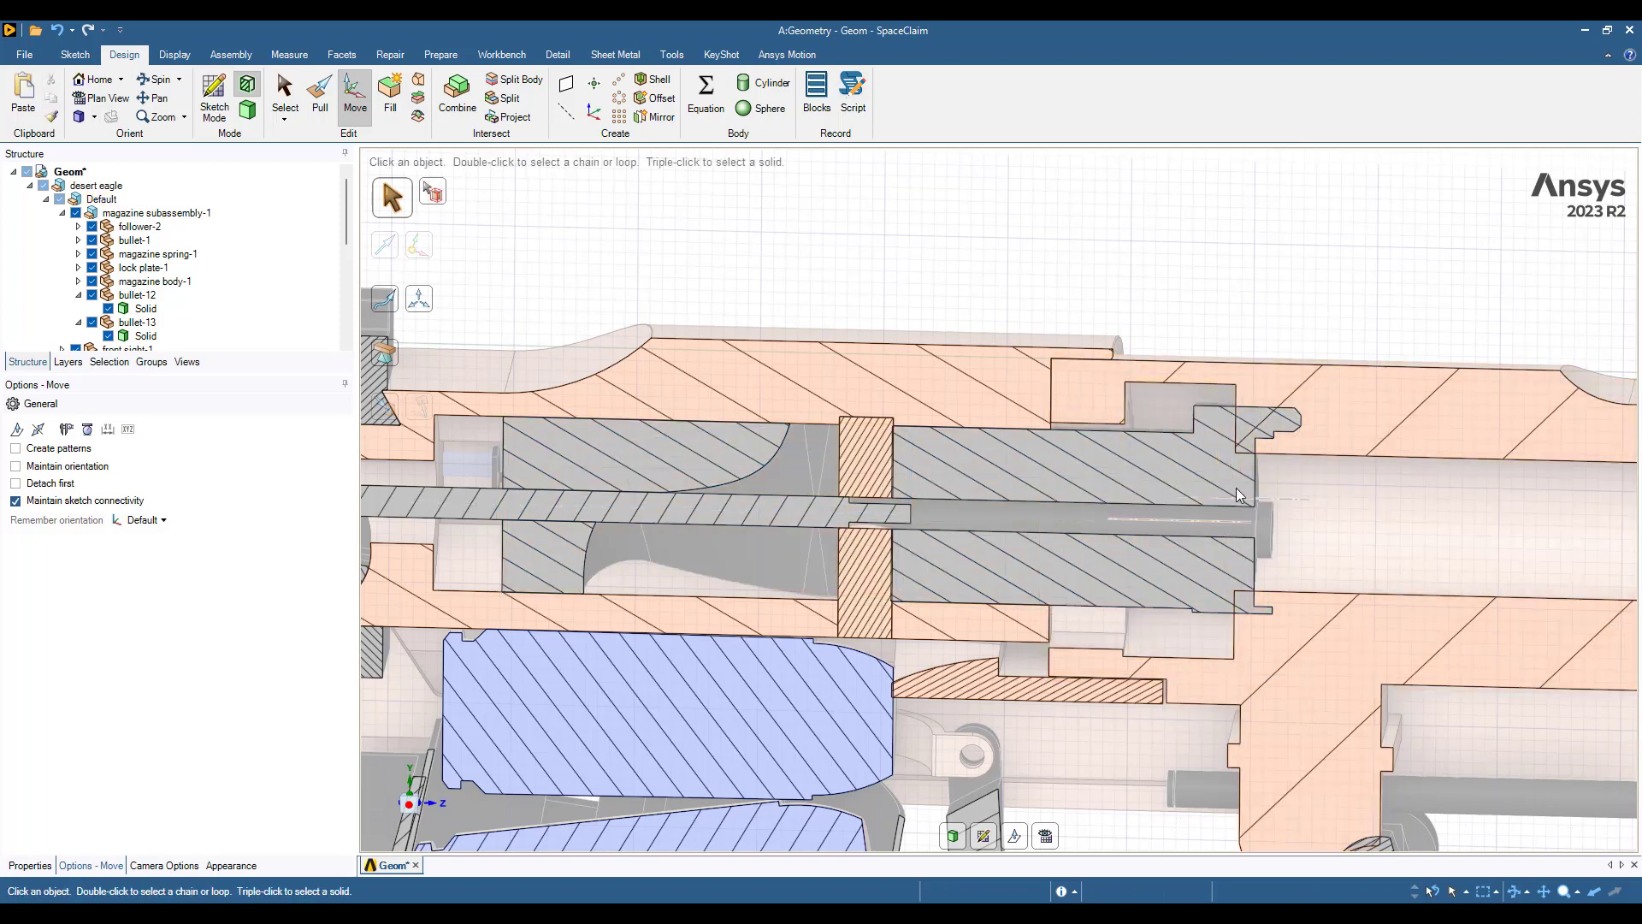
triple_click(1168, 362)
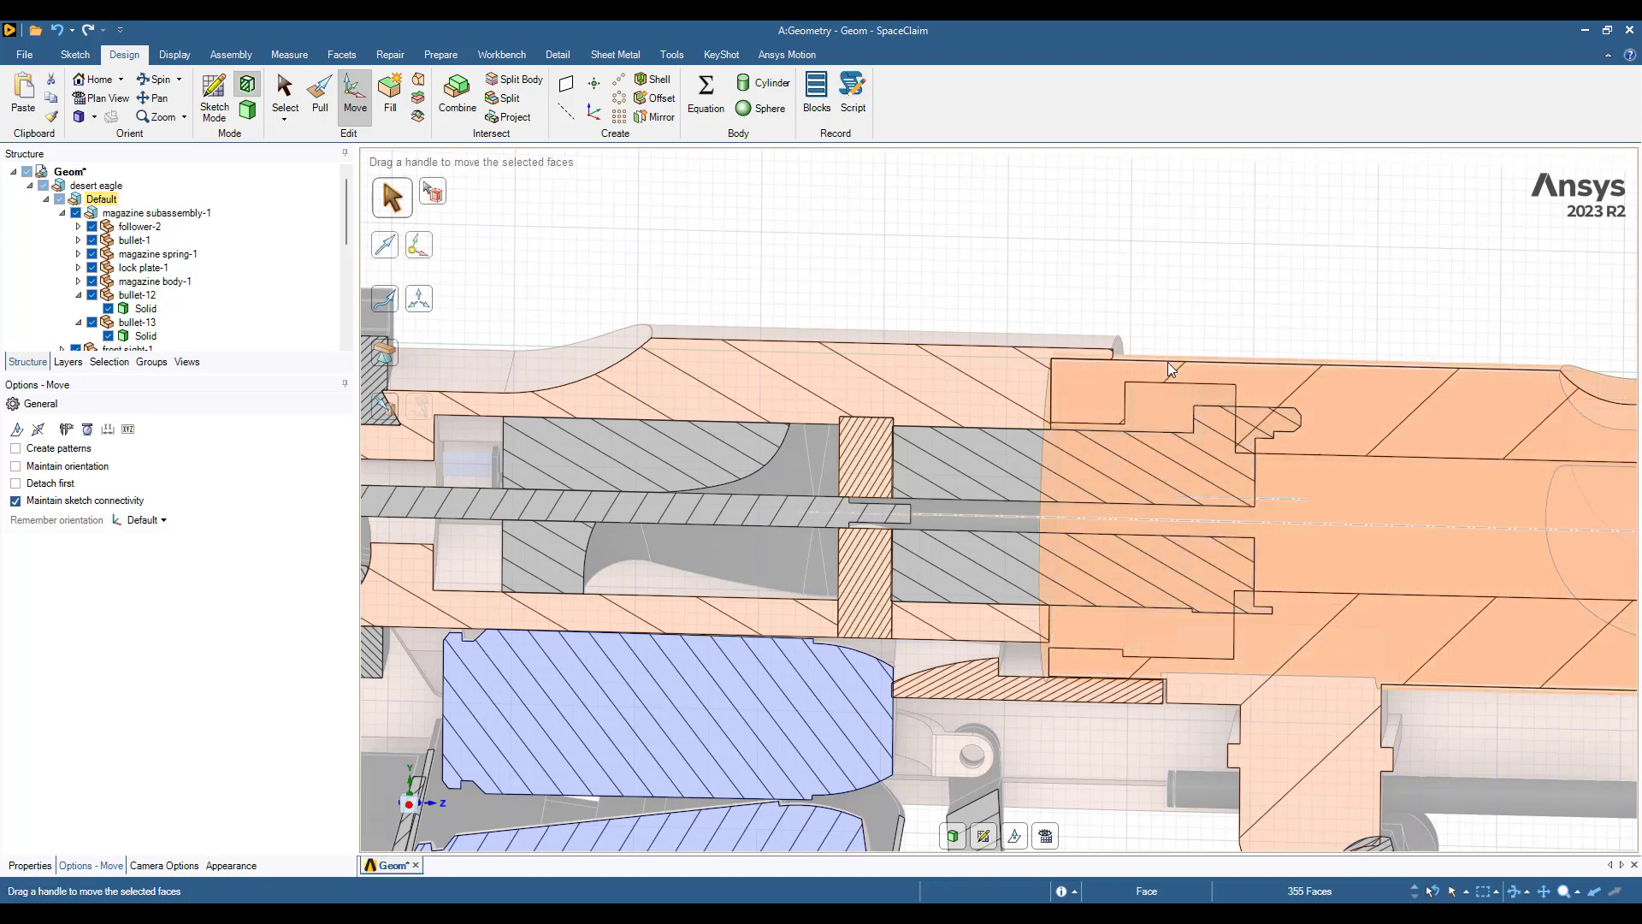
triple_click(985, 430, "ctrl")
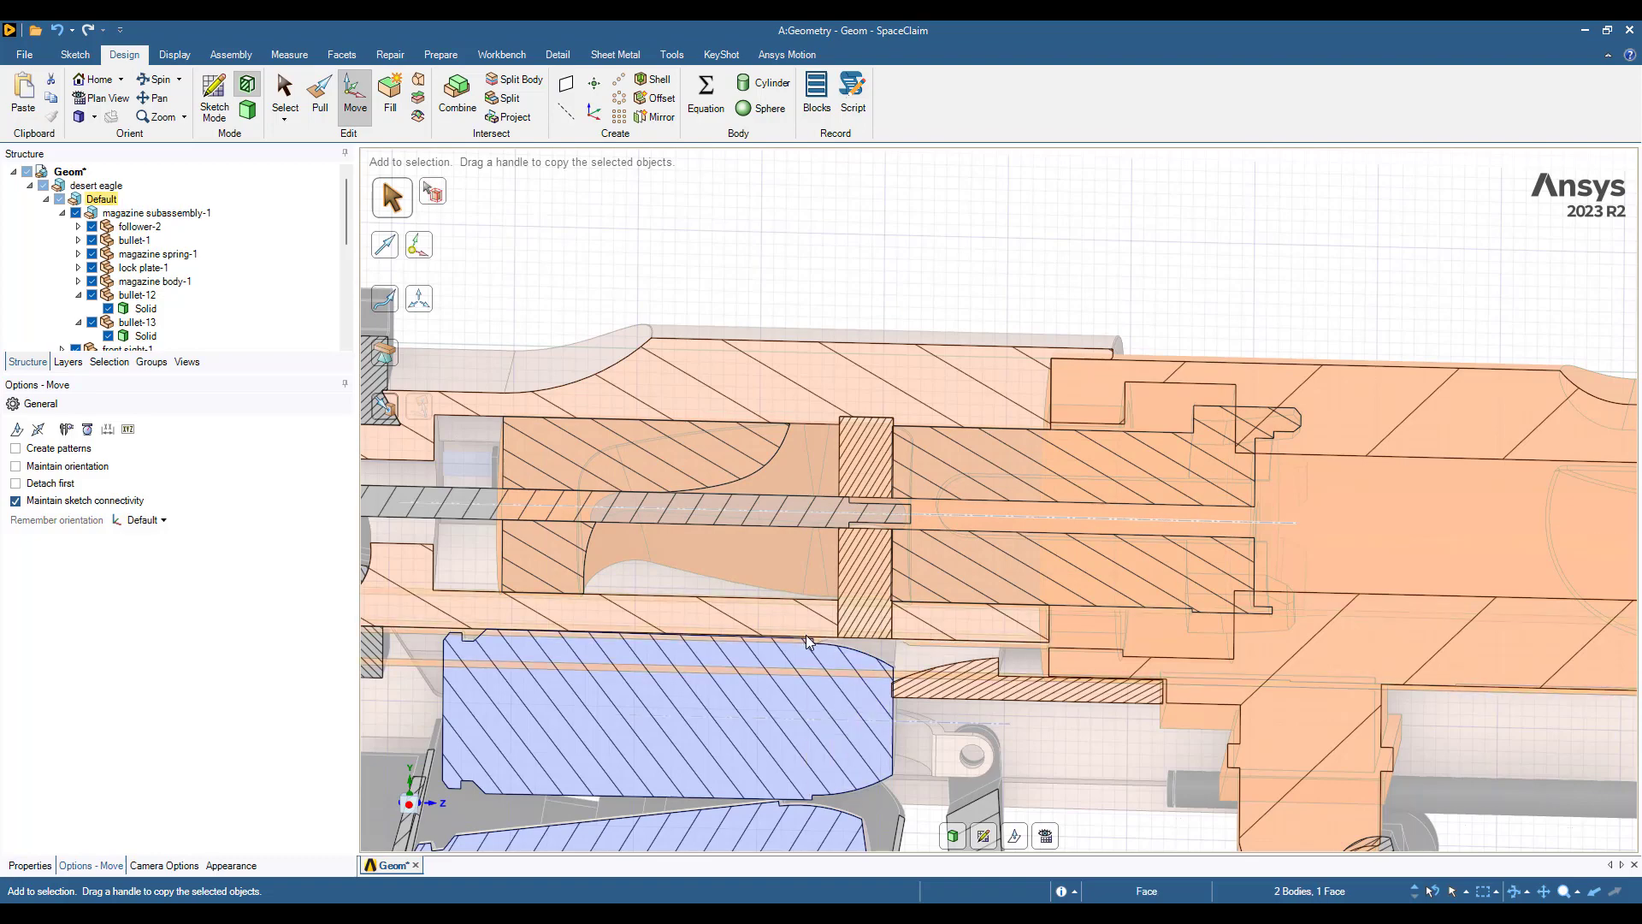
triple_click(806, 612, "ctrl")
scroll(1208, 712, "down", 10)
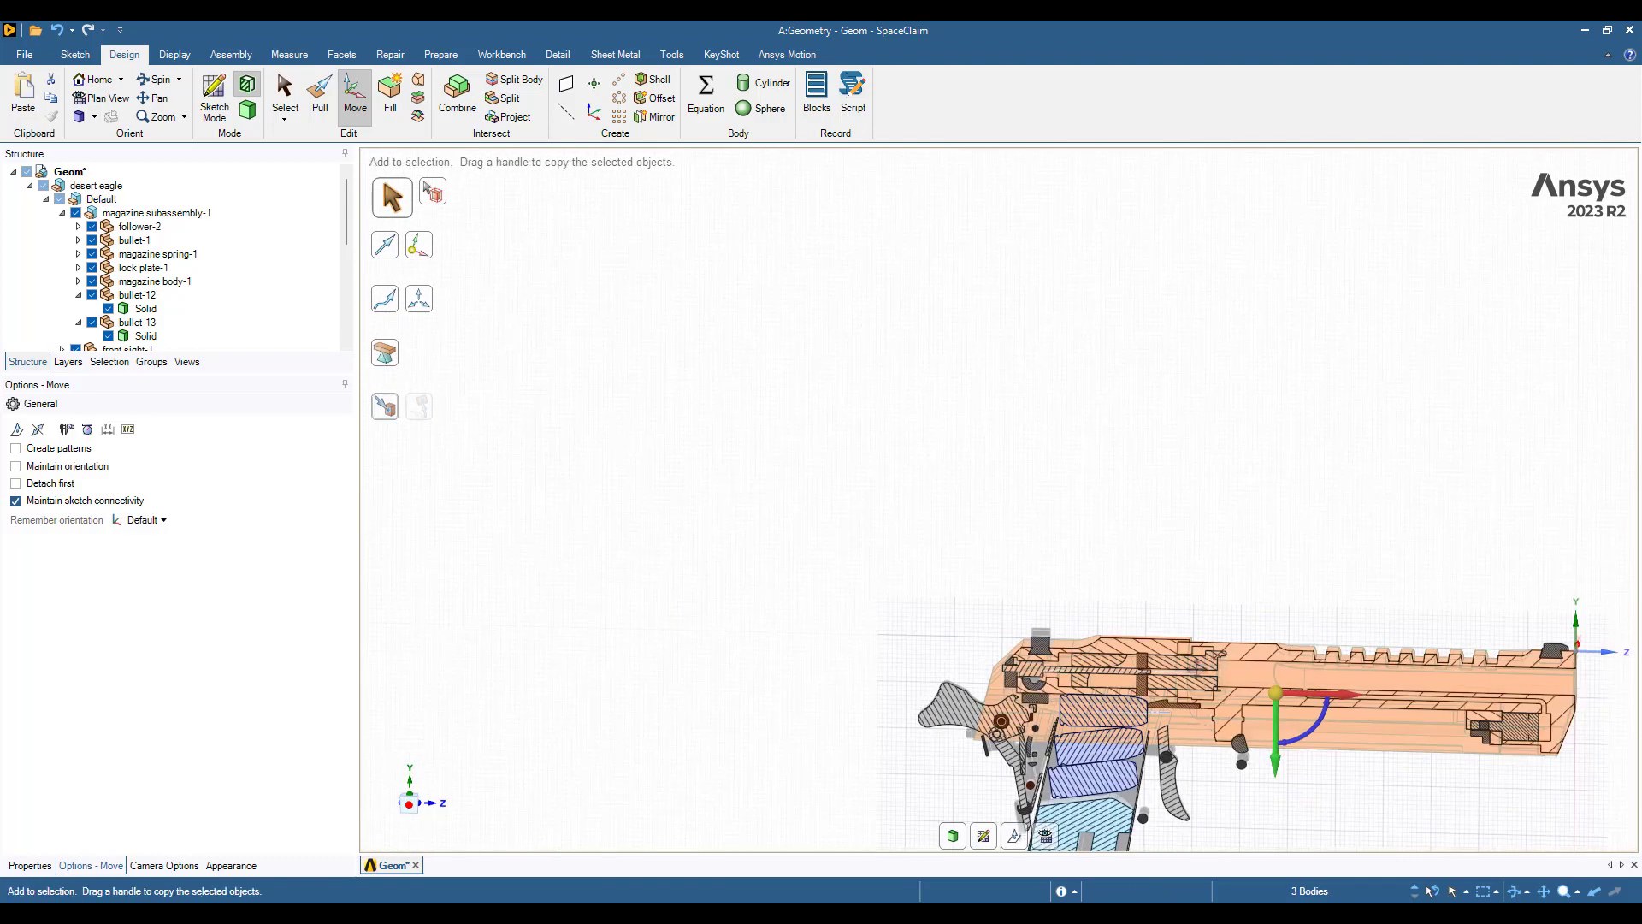
scroll(1146, 567, "up", 8)
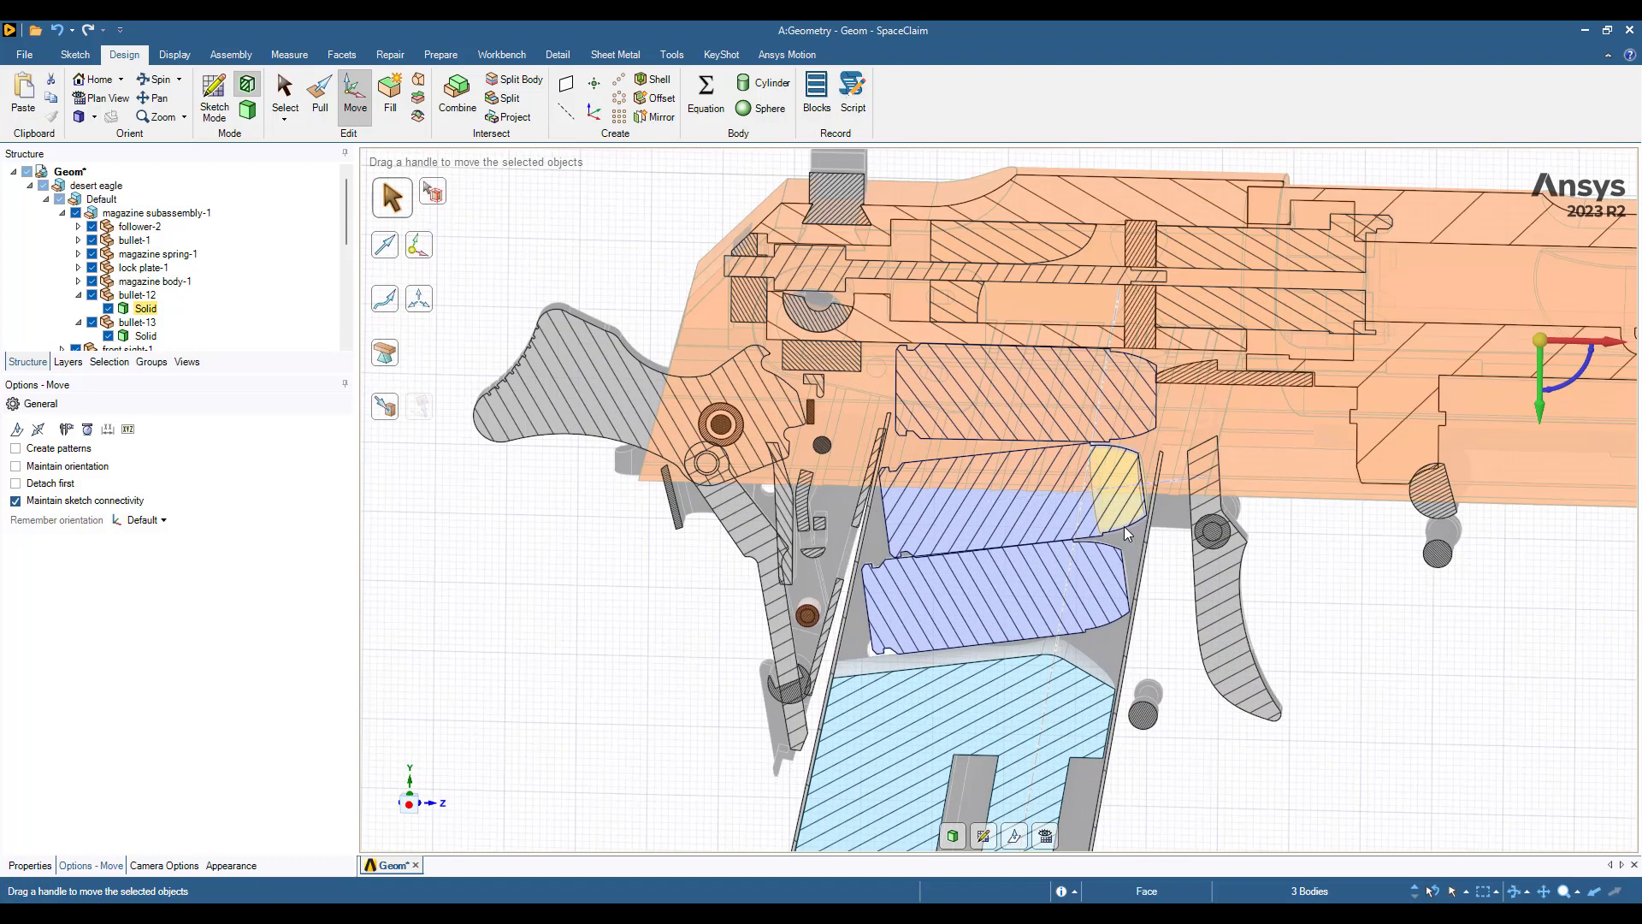
Show all hidden components, clear the selection, and switch from the section to 3D mode with the Pull tool active
right_click(1341, 614)
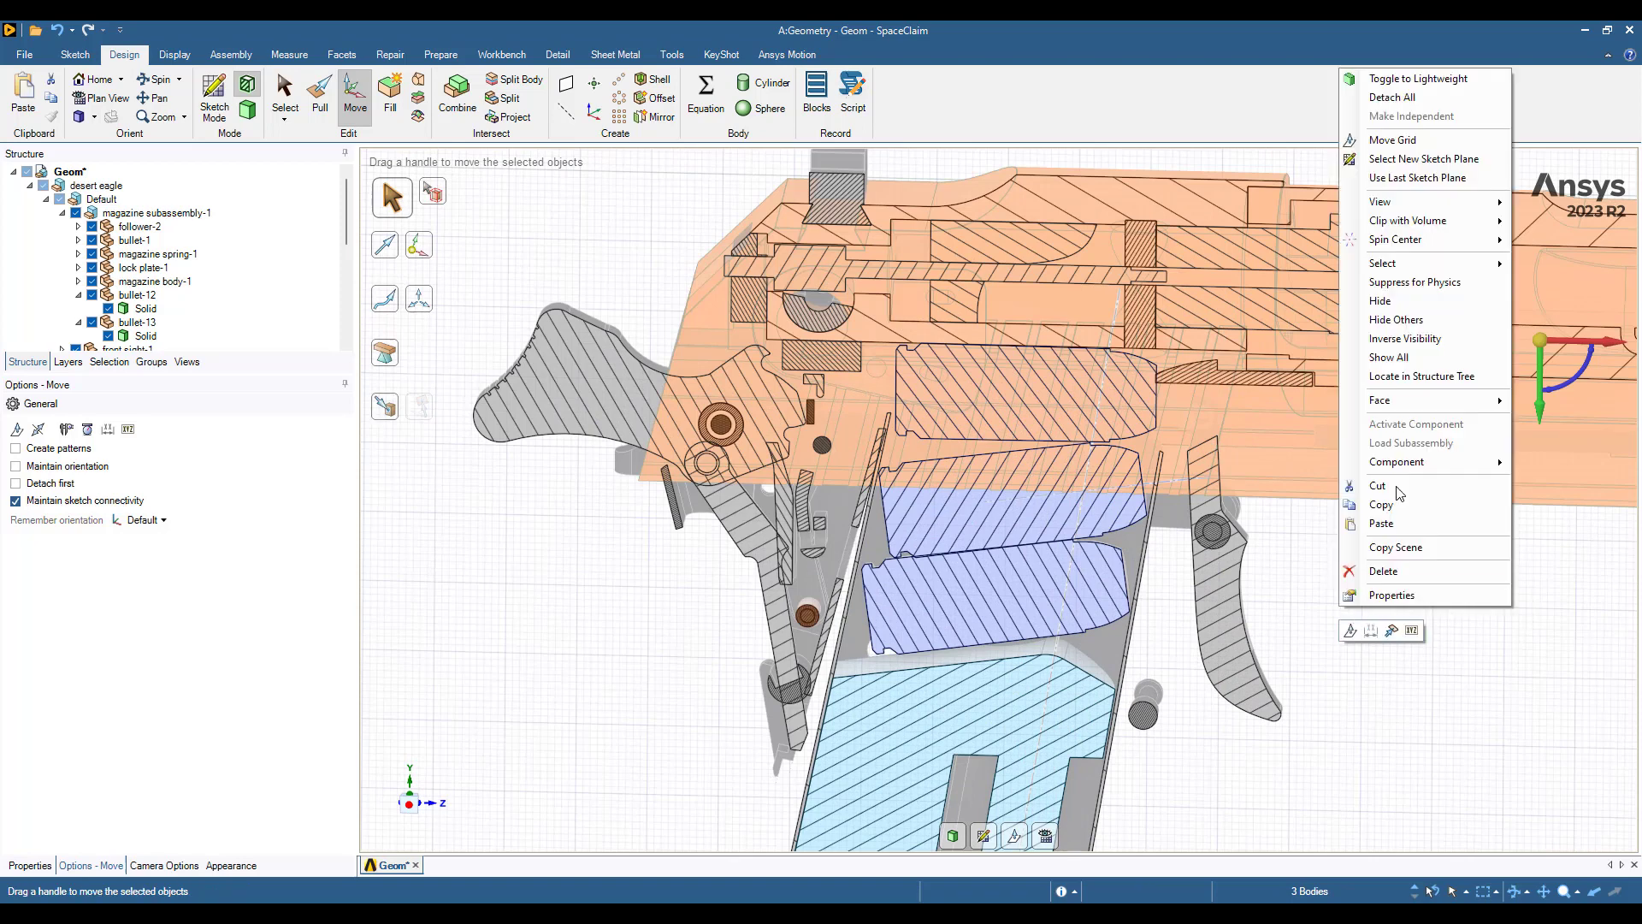
left_click(1412, 340)
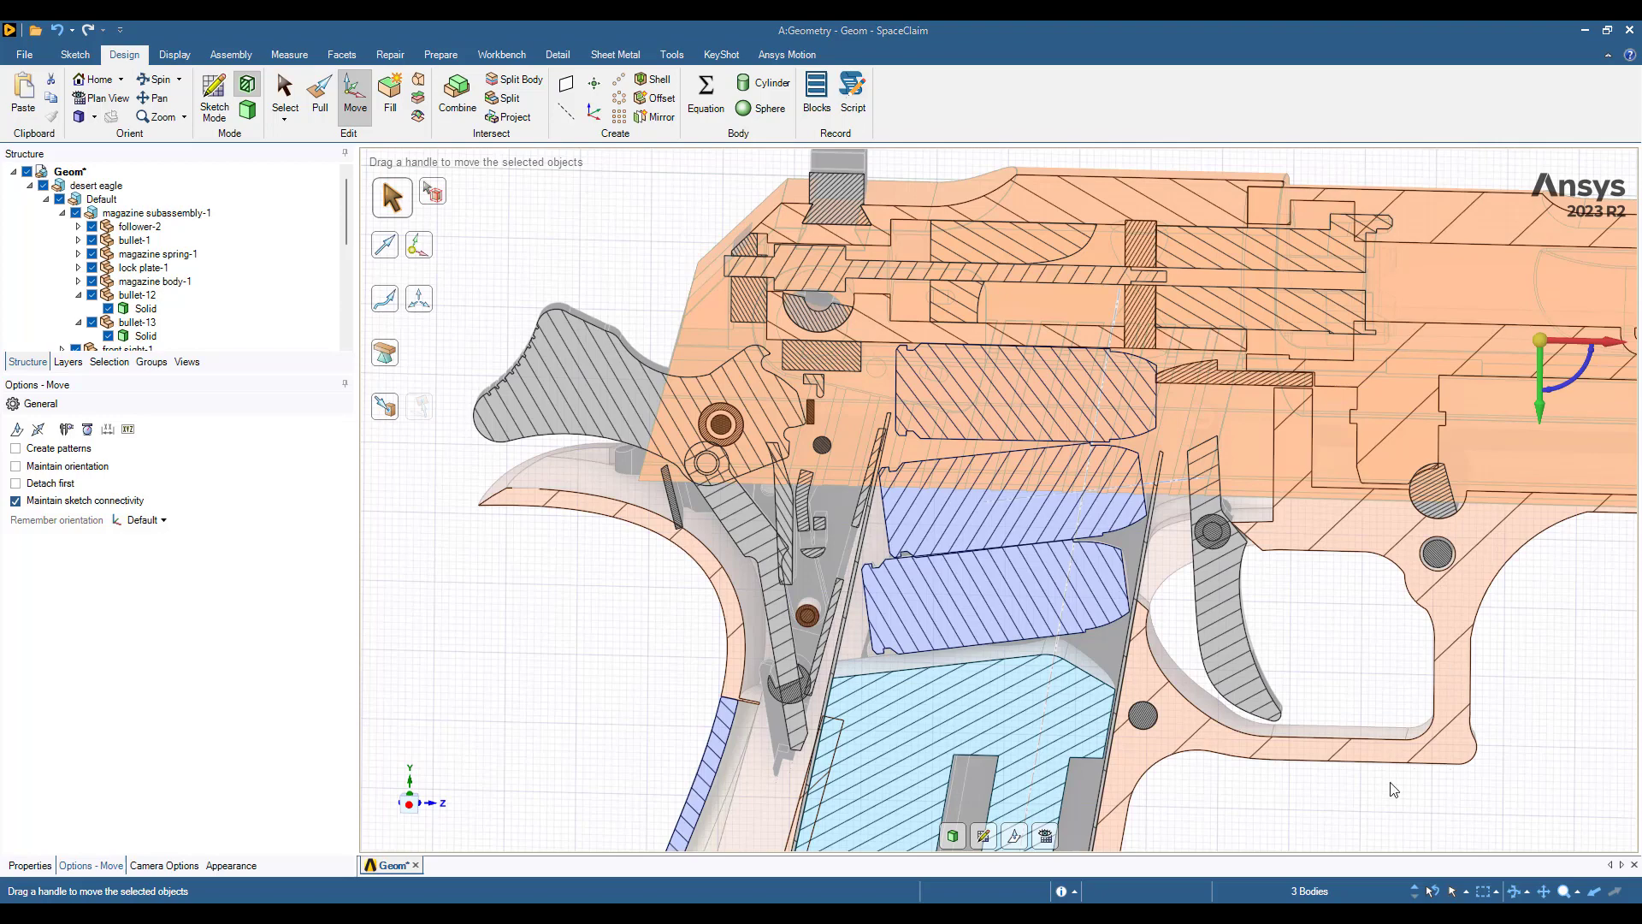
left_click(1195, 788)
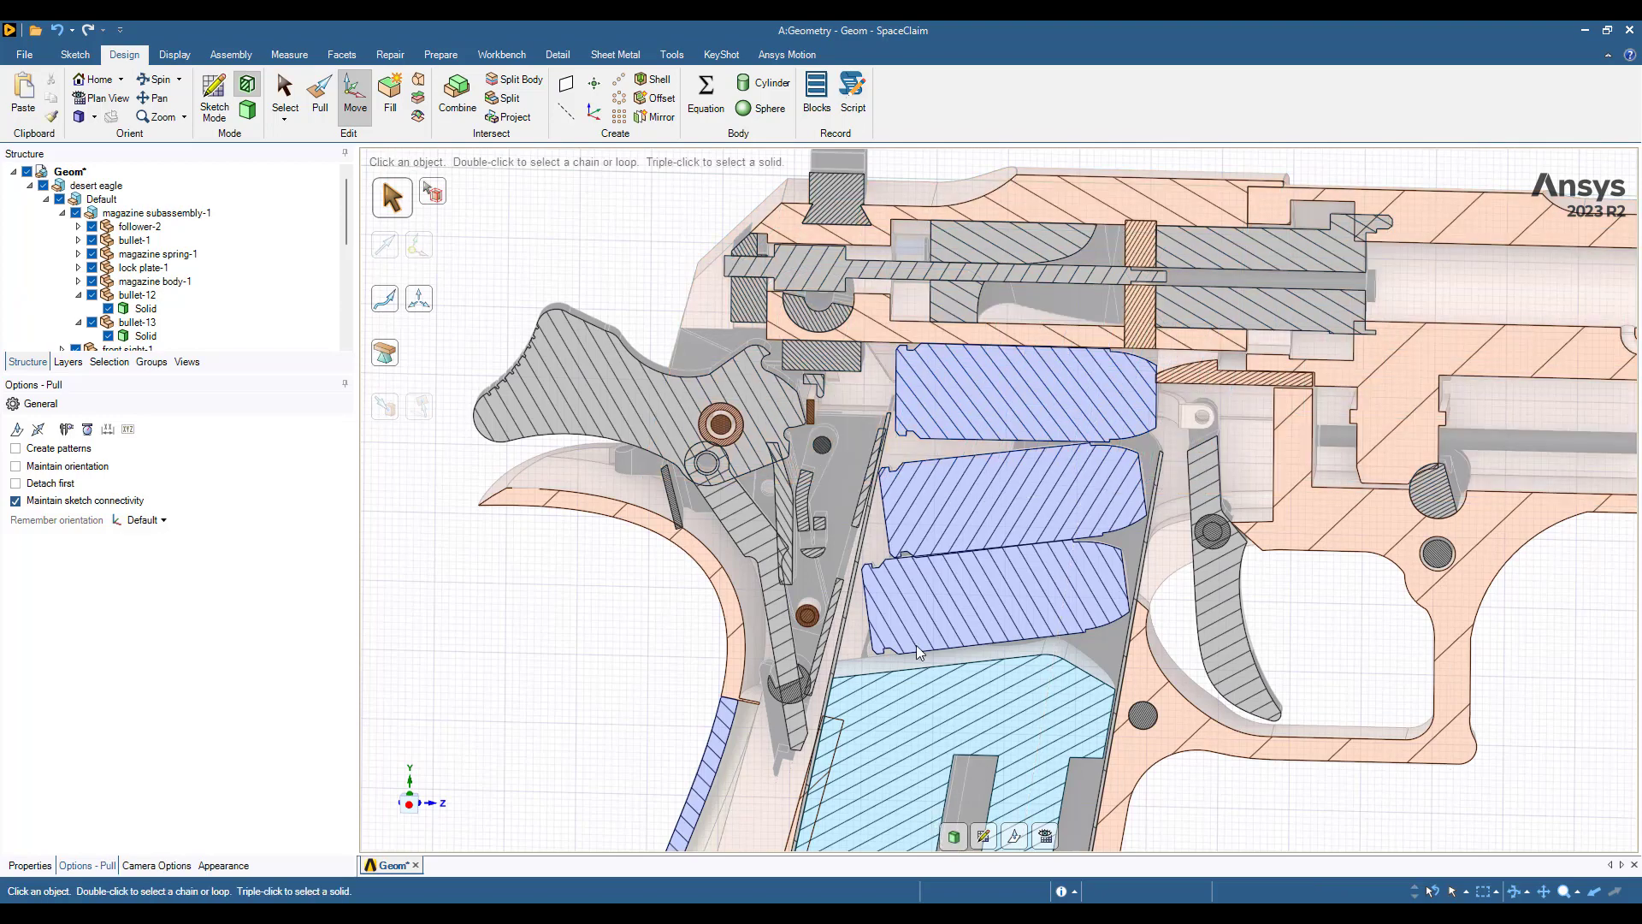
key("p")
key("d")
scroll(916, 645, "down", 4)
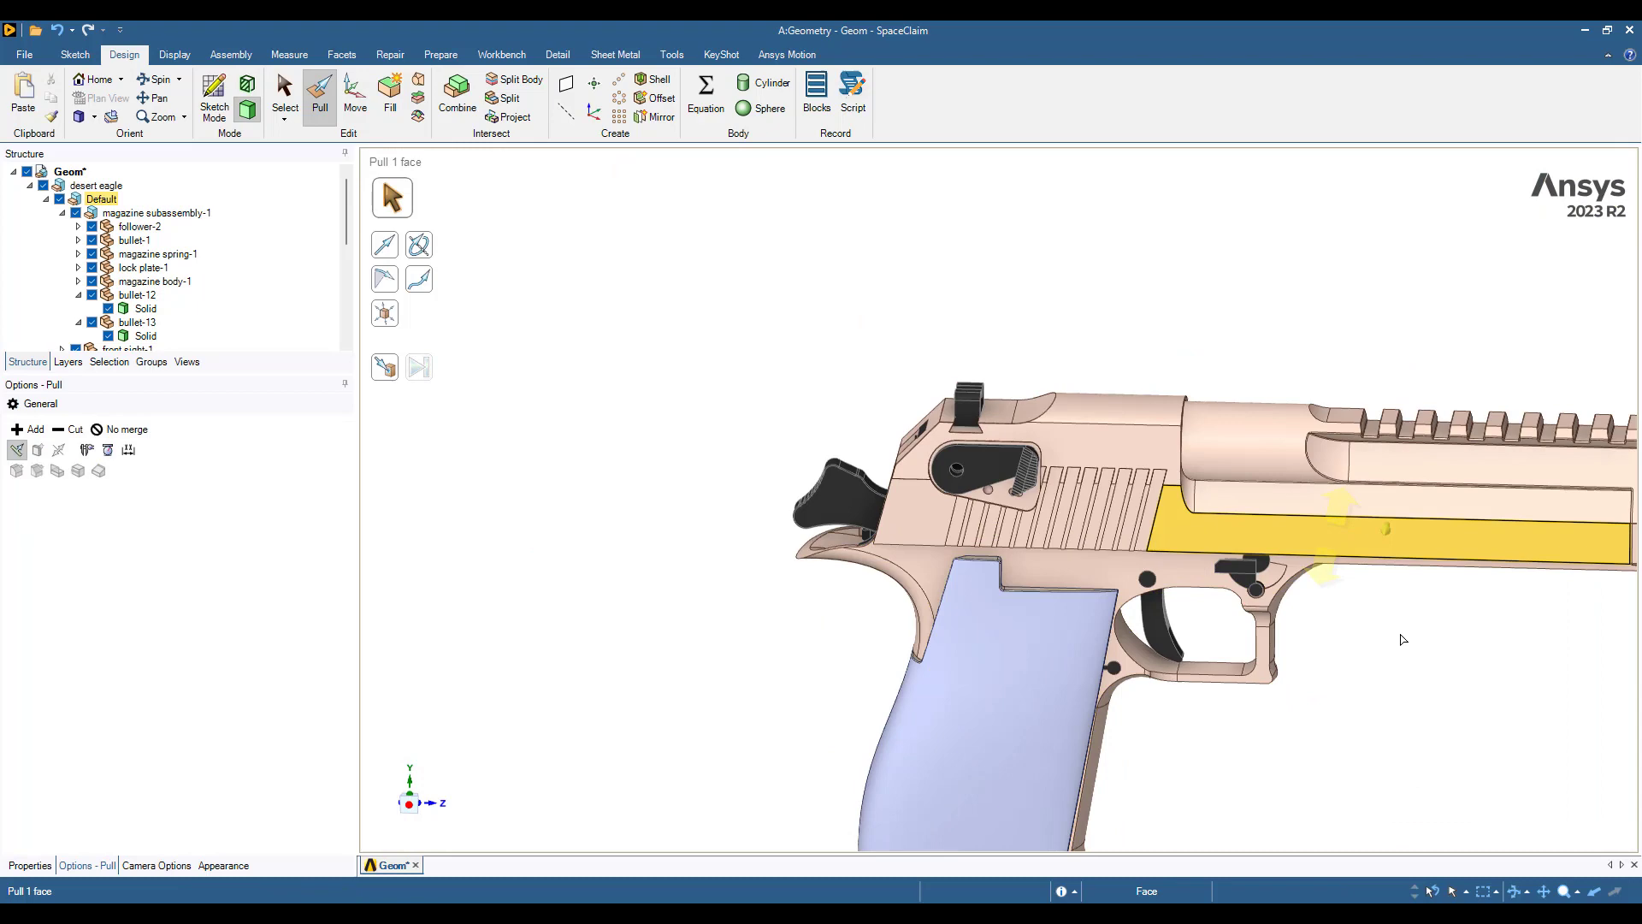
Hide the barrel and the bolt so that the interior of the slide is exposed
middle_click_drag(1505, 634, 999, 627, "shift")
scroll(1076, 596, "up", 3)
middle_click_drag(1155, 428, 1254, 537, "shift")
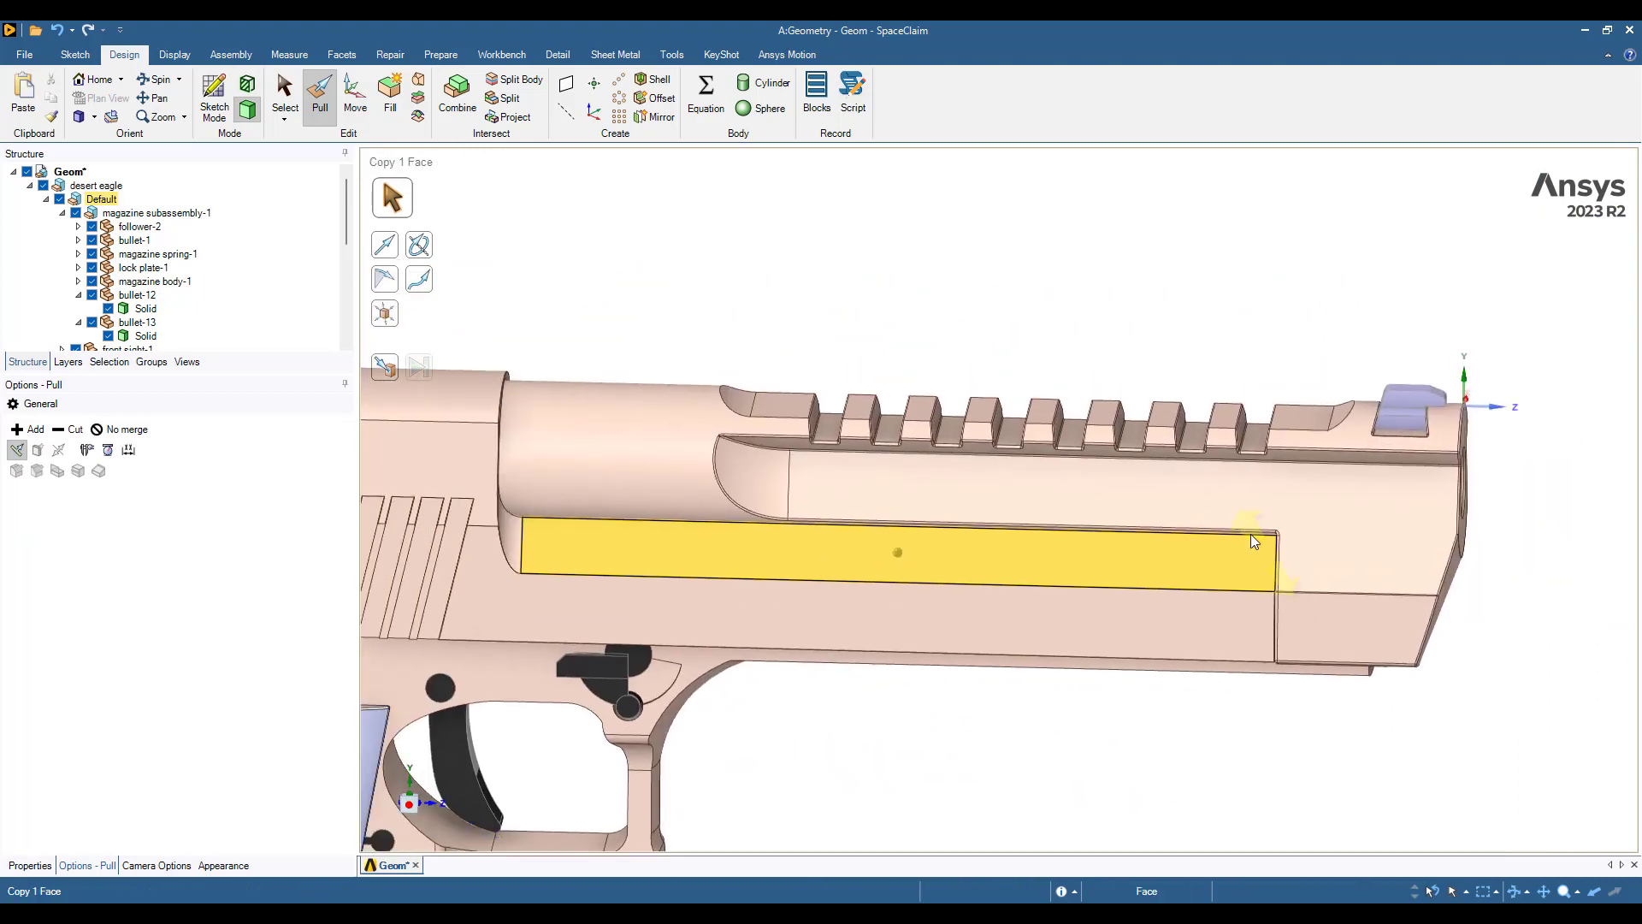
right_click(1150, 494)
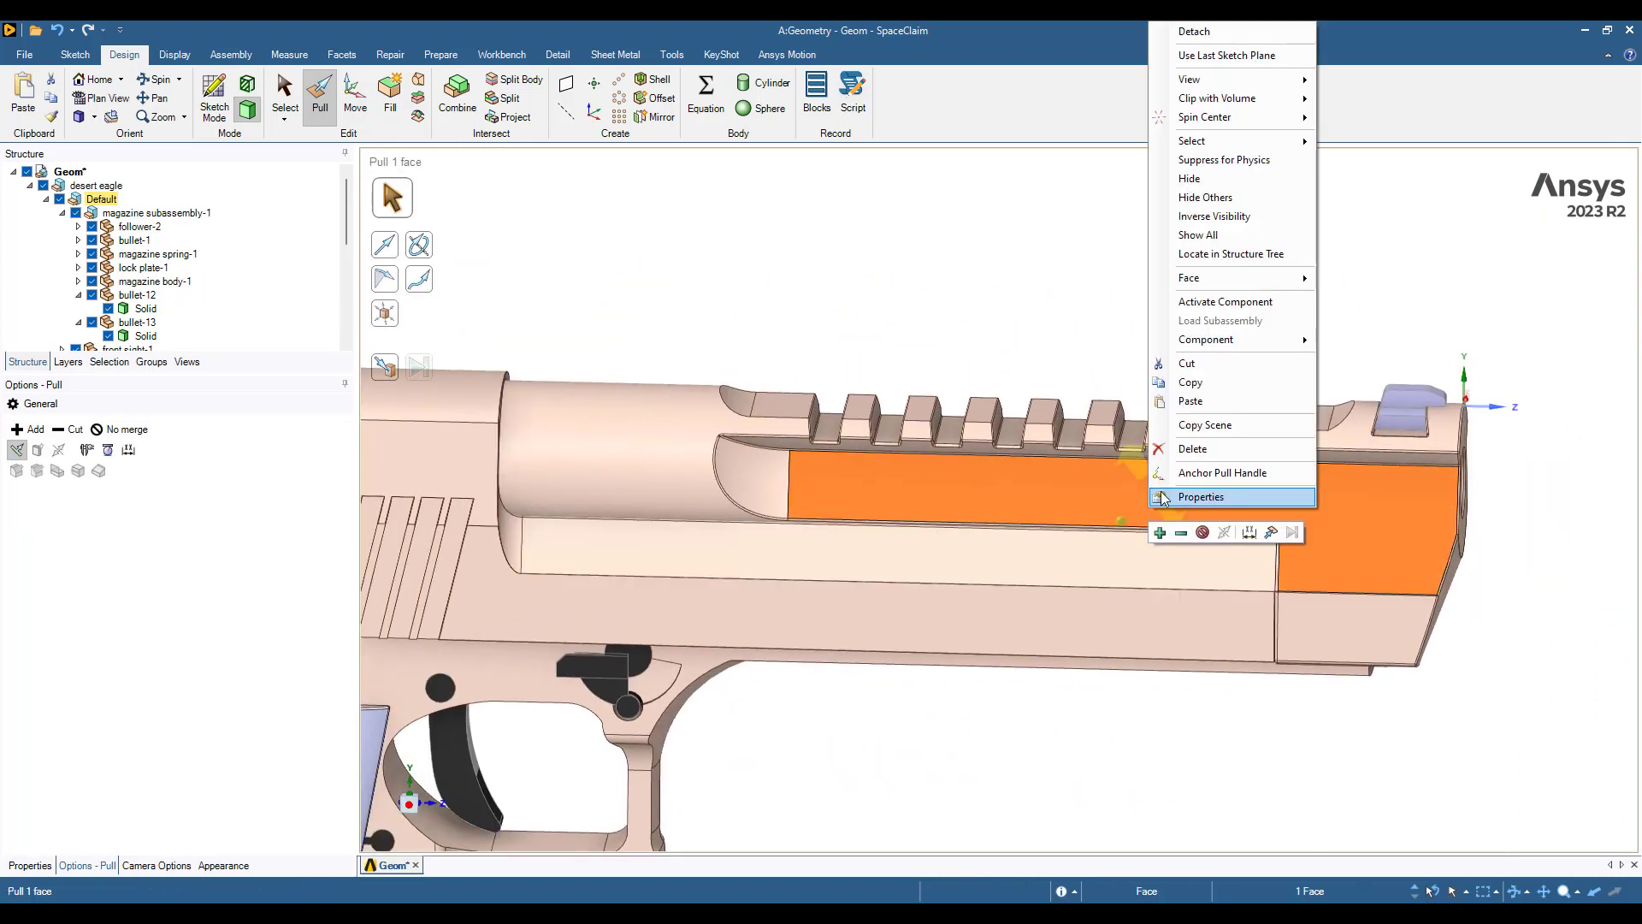
left_click(1220, 178)
middle_click_drag(1220, 189, 941, 482)
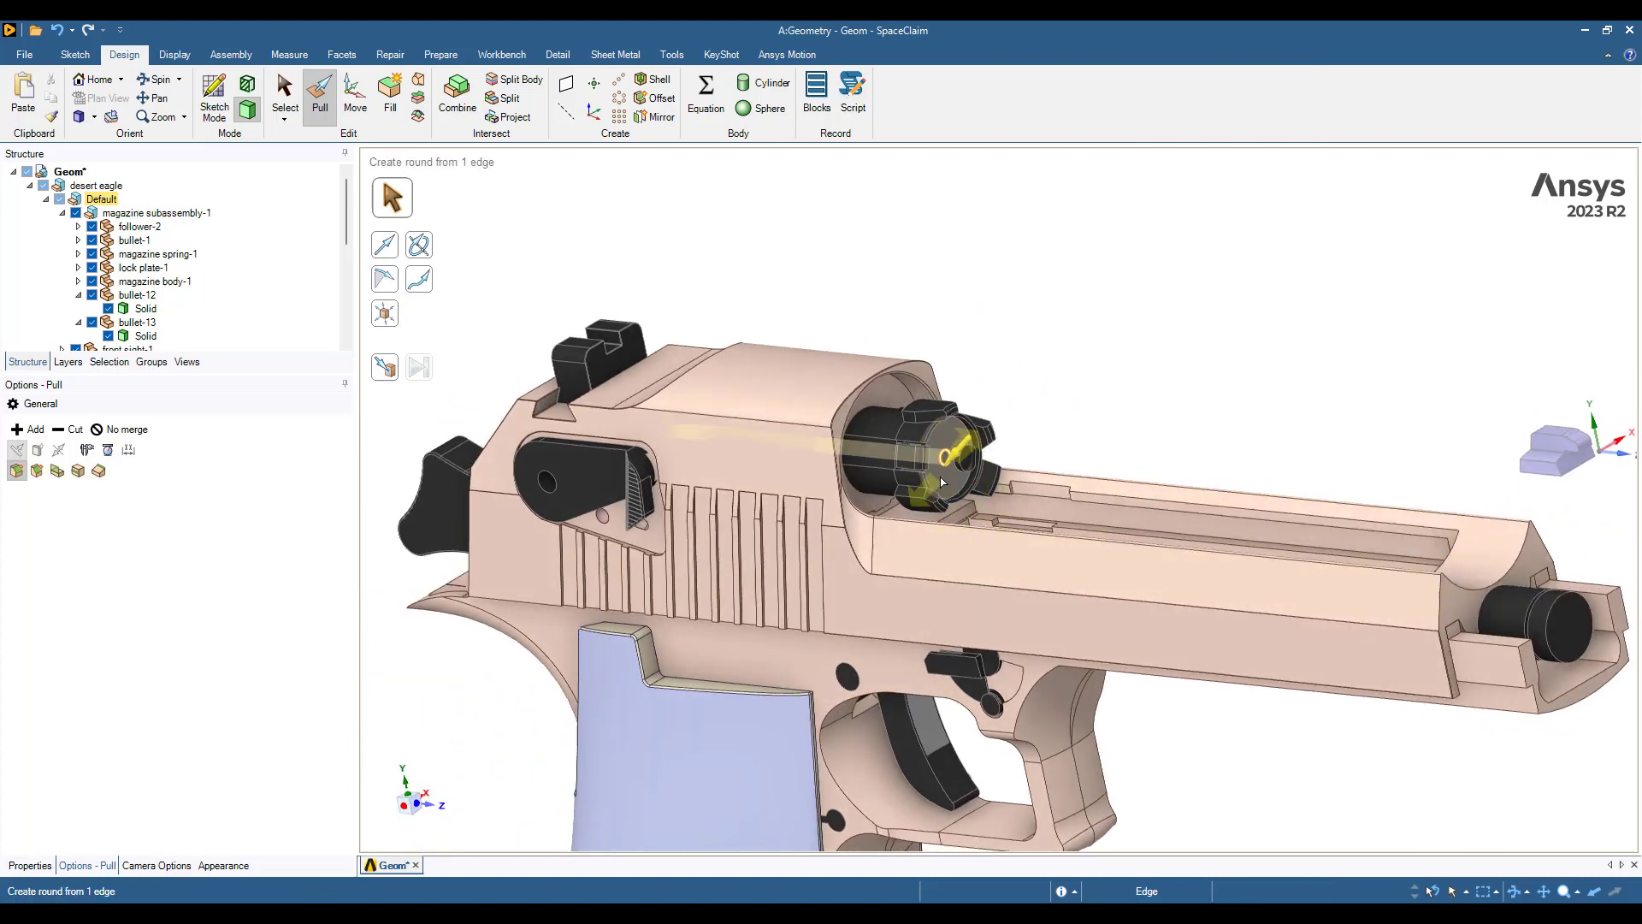
right_click(942, 484)
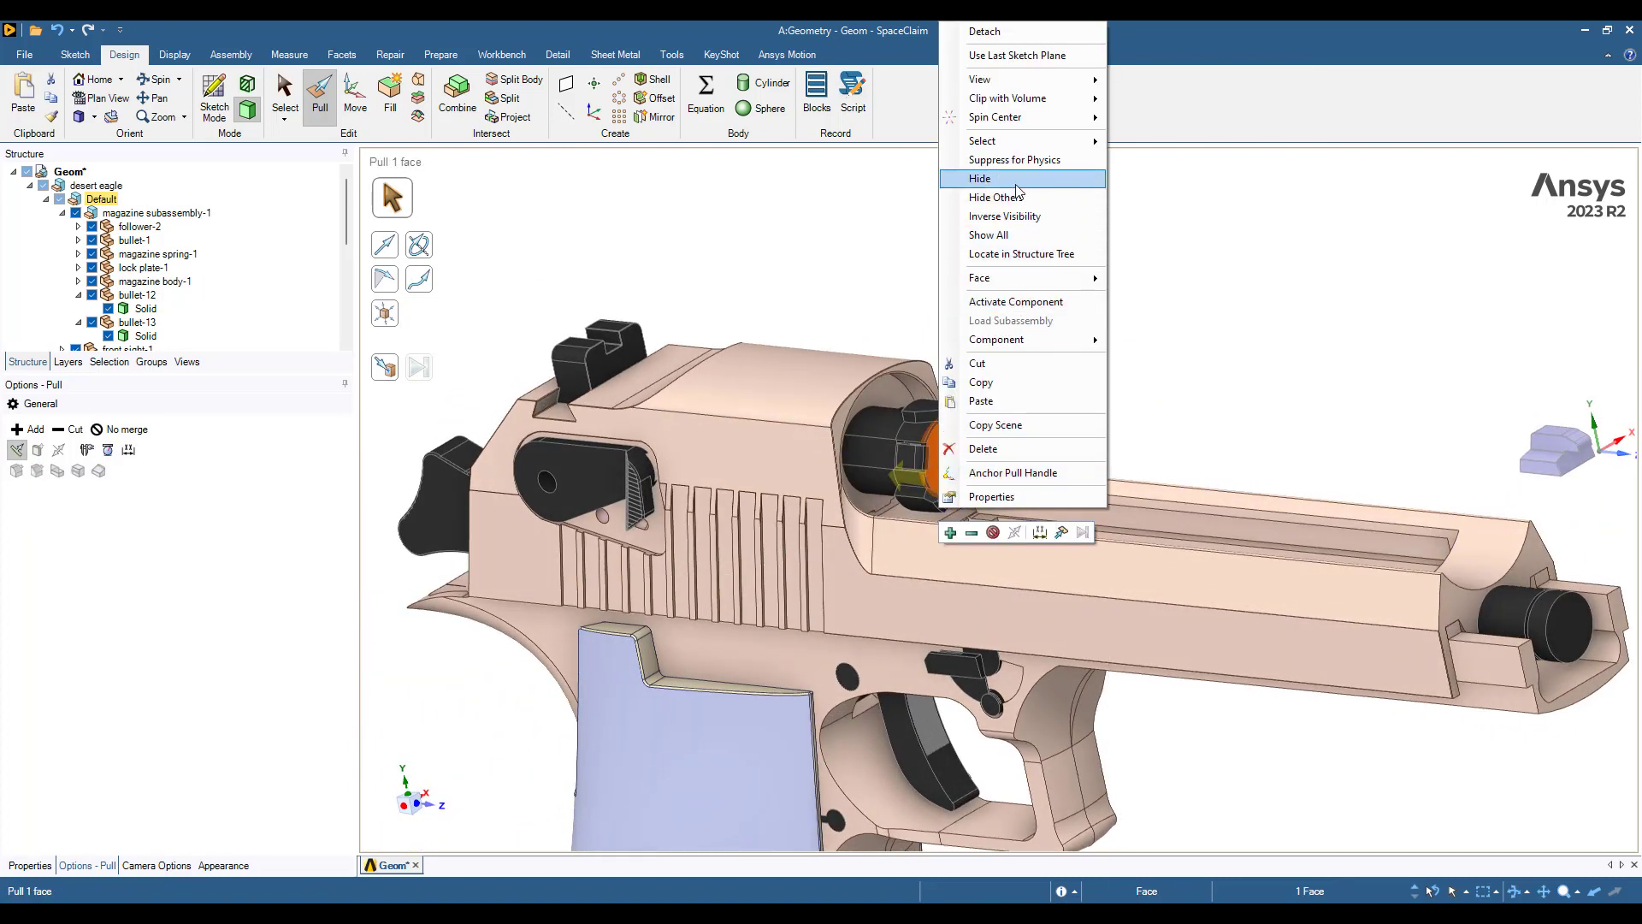
left_click(1017, 180)
Hide the firing pin together with the adjoining body selected inside the slide's rear bore
middle_click_drag(940, 488, 919, 547)
scroll(935, 479, "up", 5)
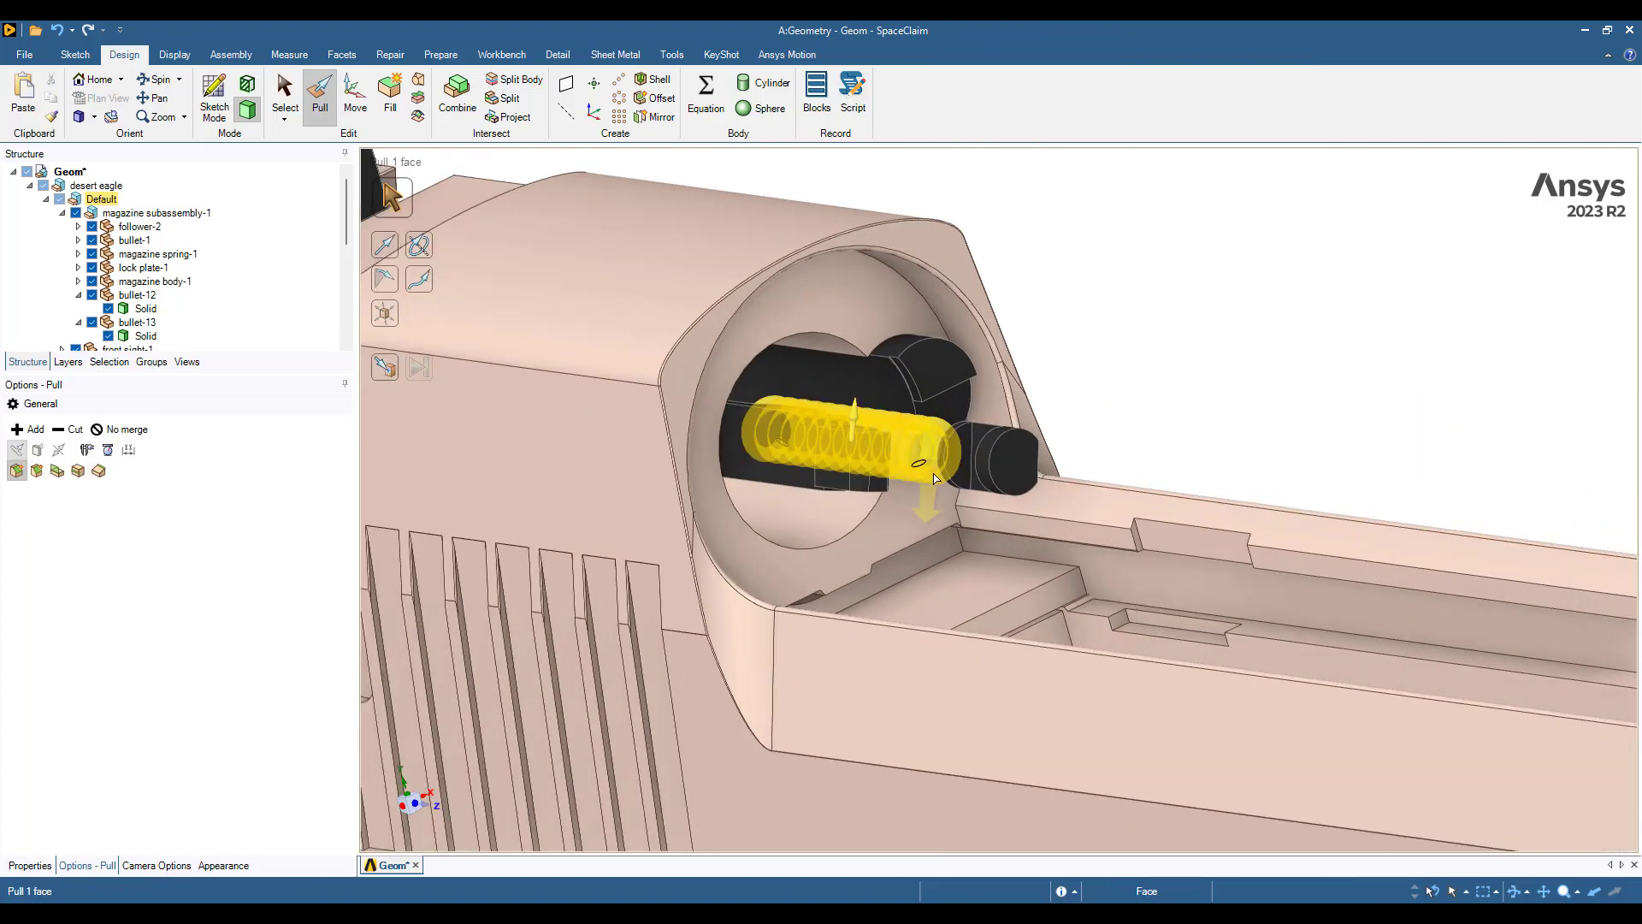
middle_click_drag(843, 469, 659, 508)
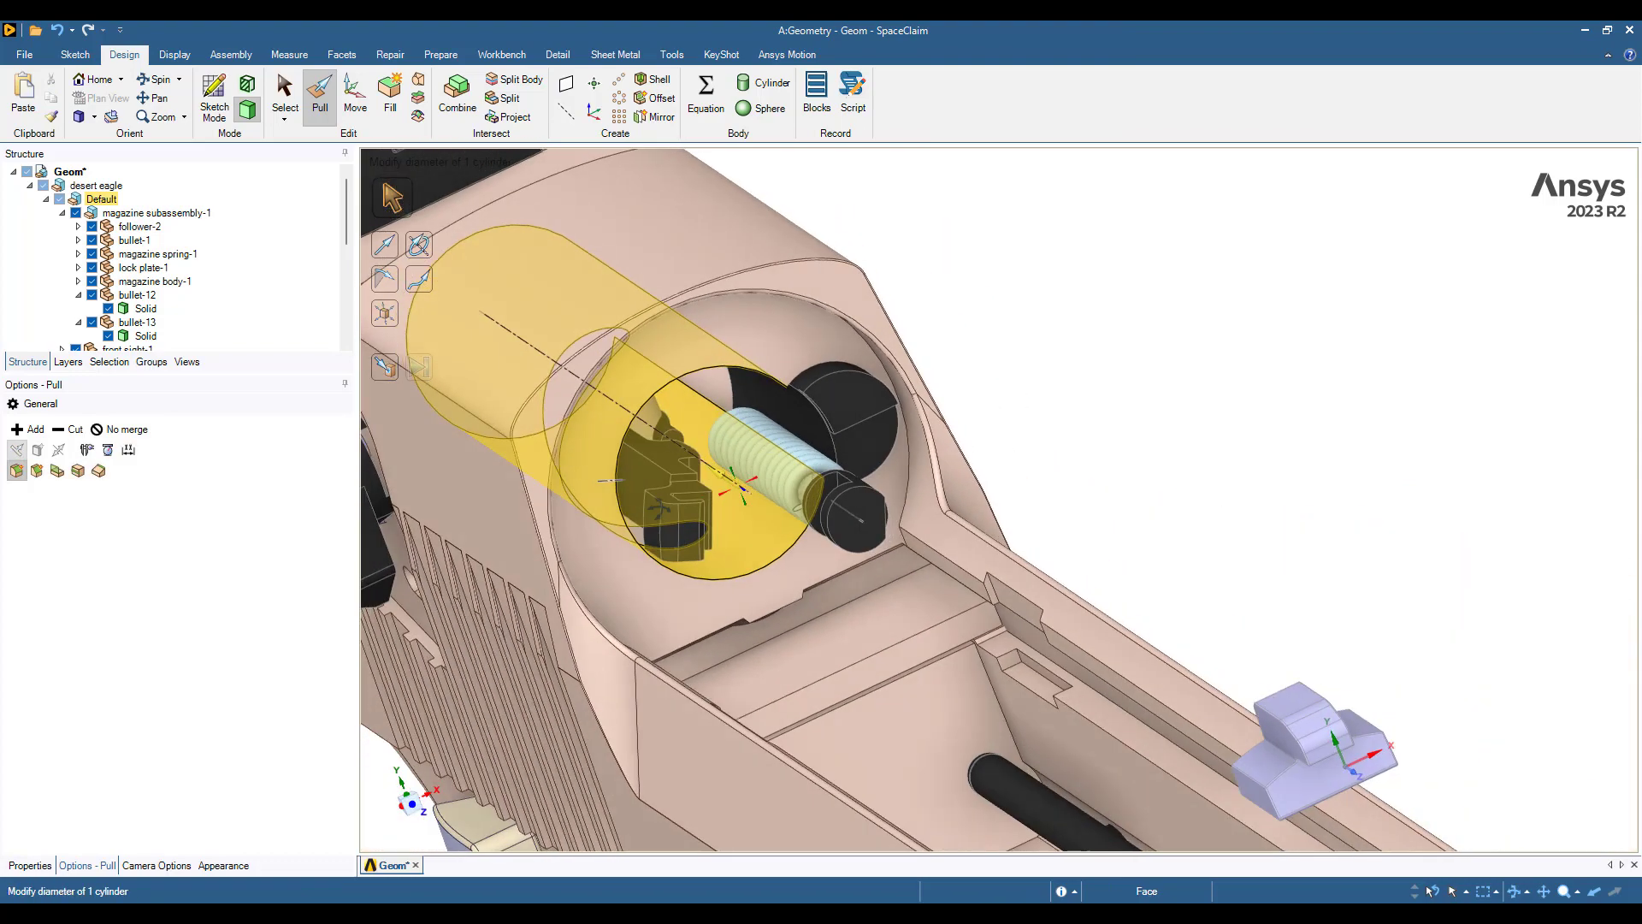
middle_click_drag(924, 451, 685, 438)
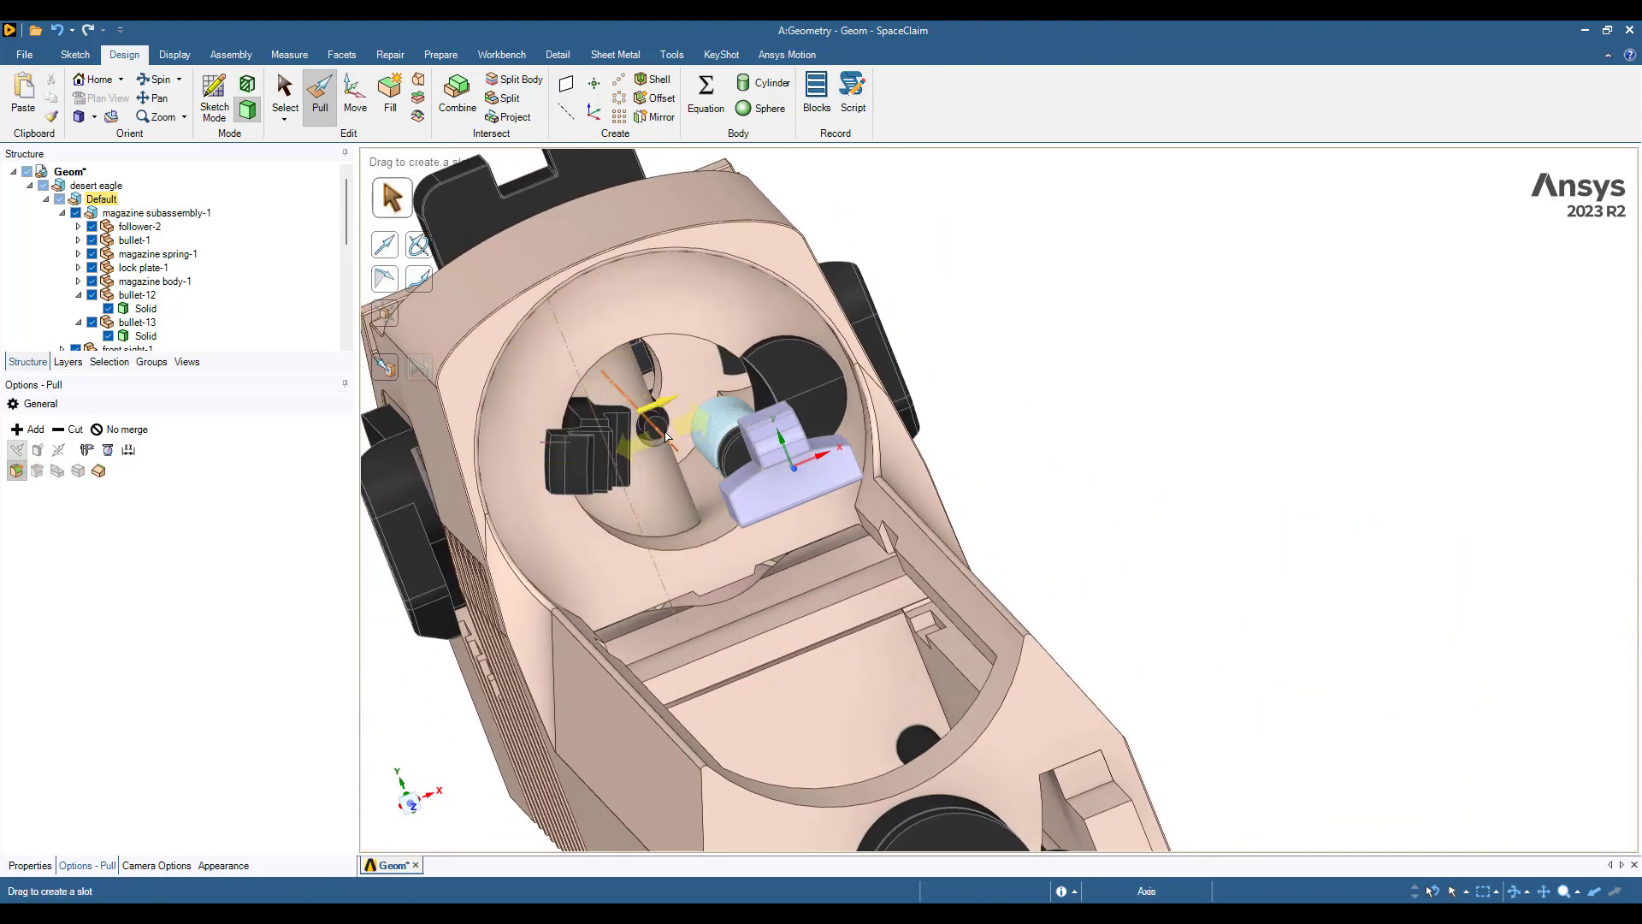
left_click(655, 438)
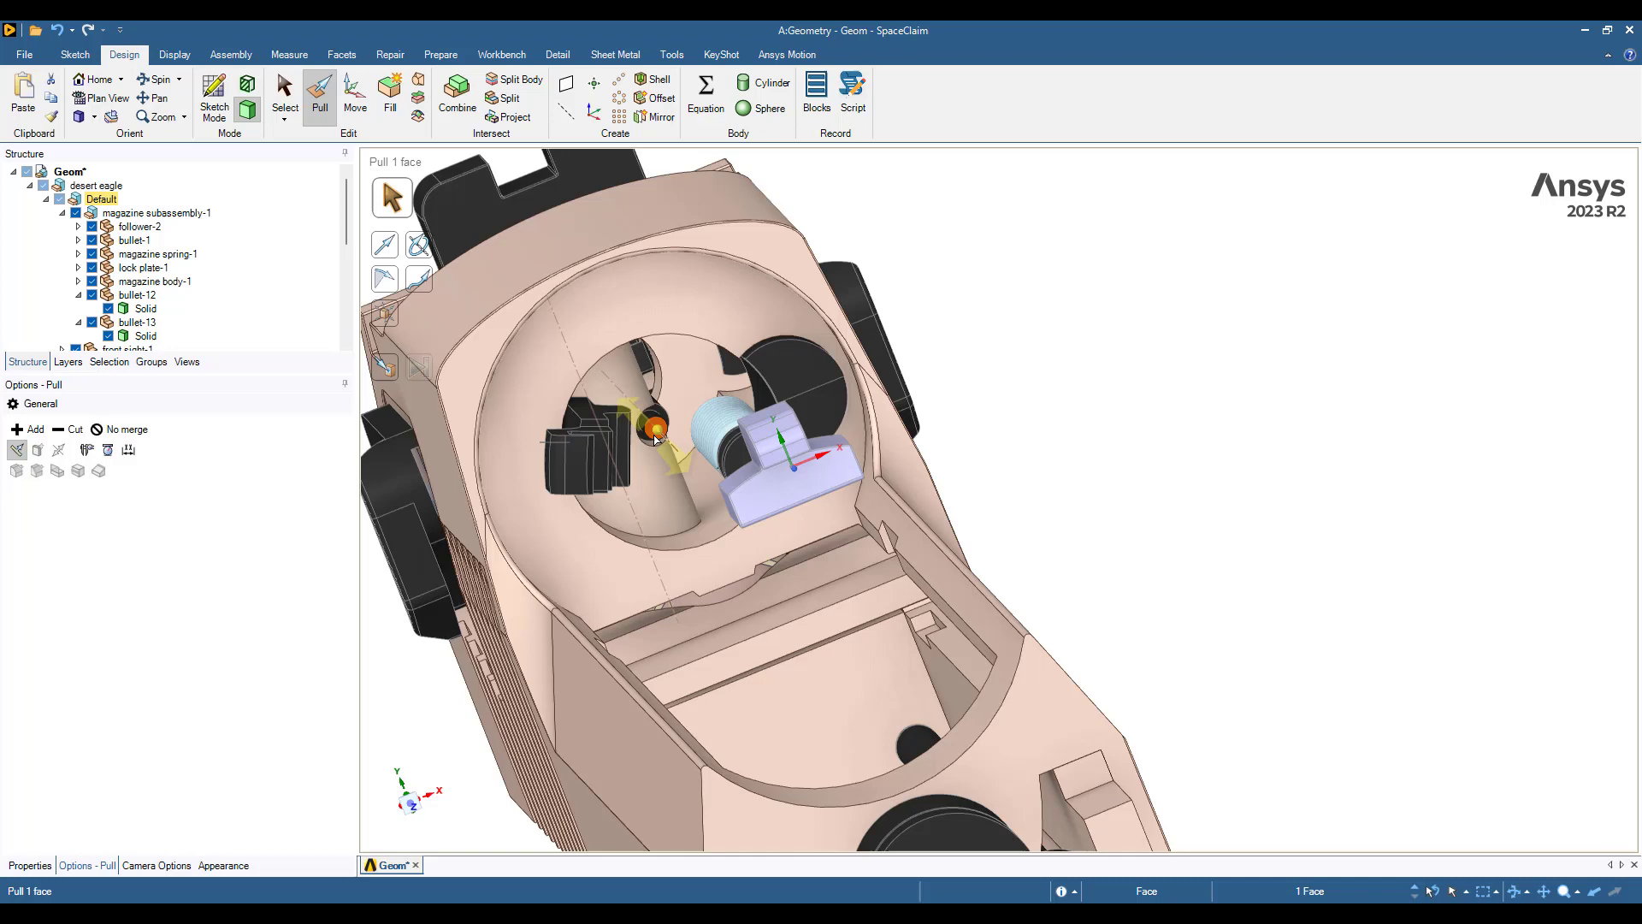
left_click(643, 479)
right_click(643, 479)
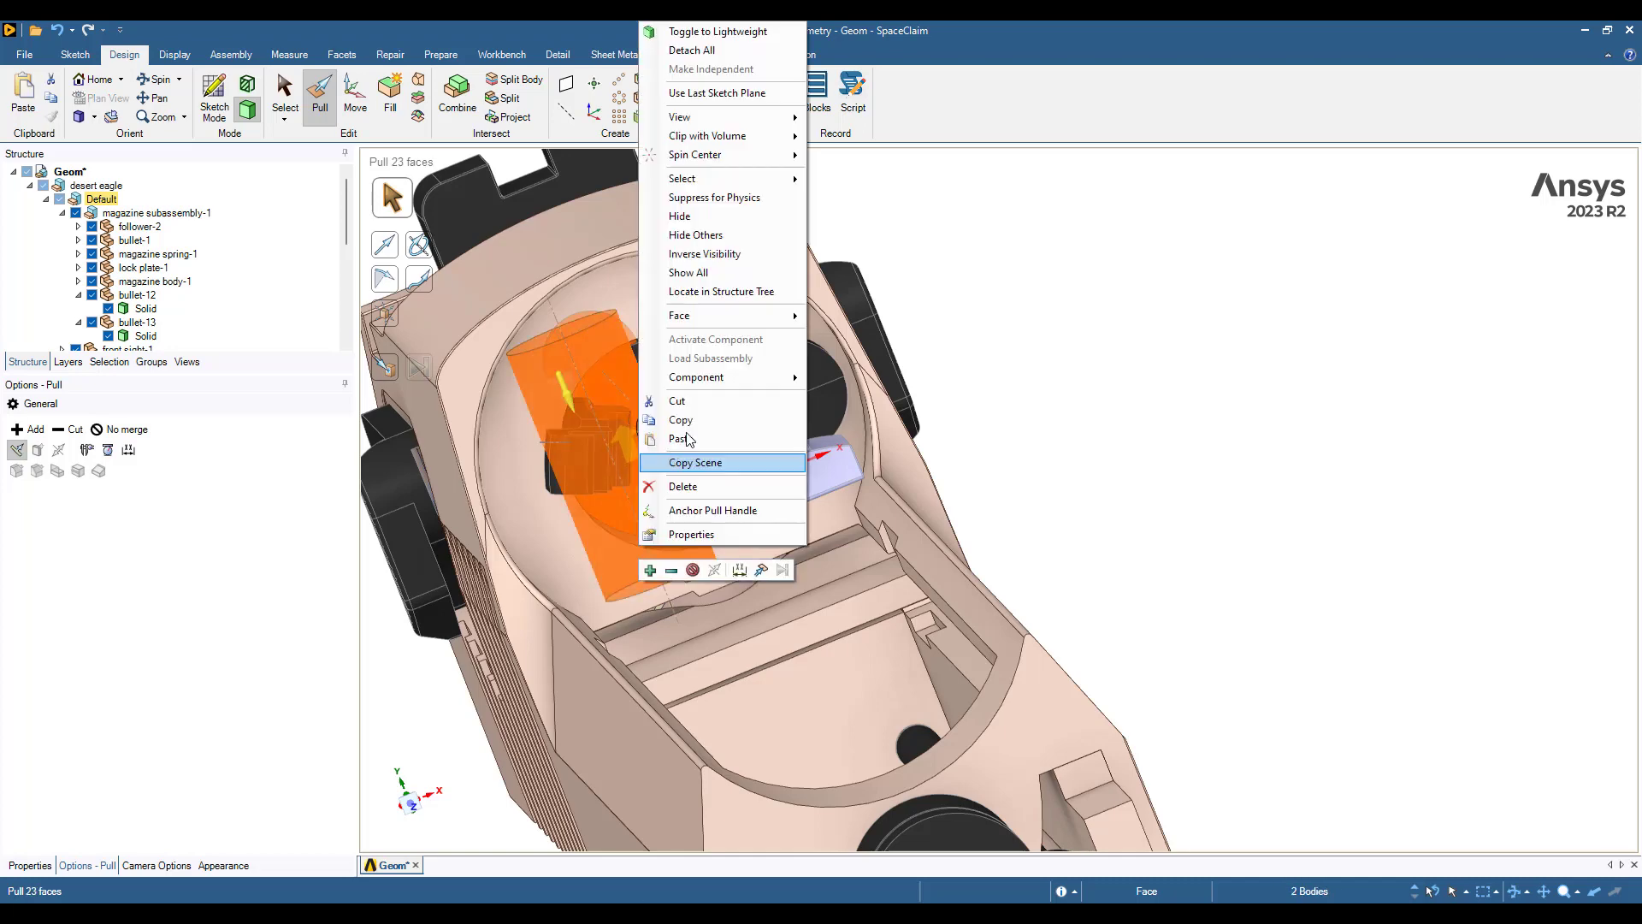
left_click(731, 220)
Hide the slide, leaving the frame and its inner mechanism in view
middle_click_drag(769, 323, 1087, 532)
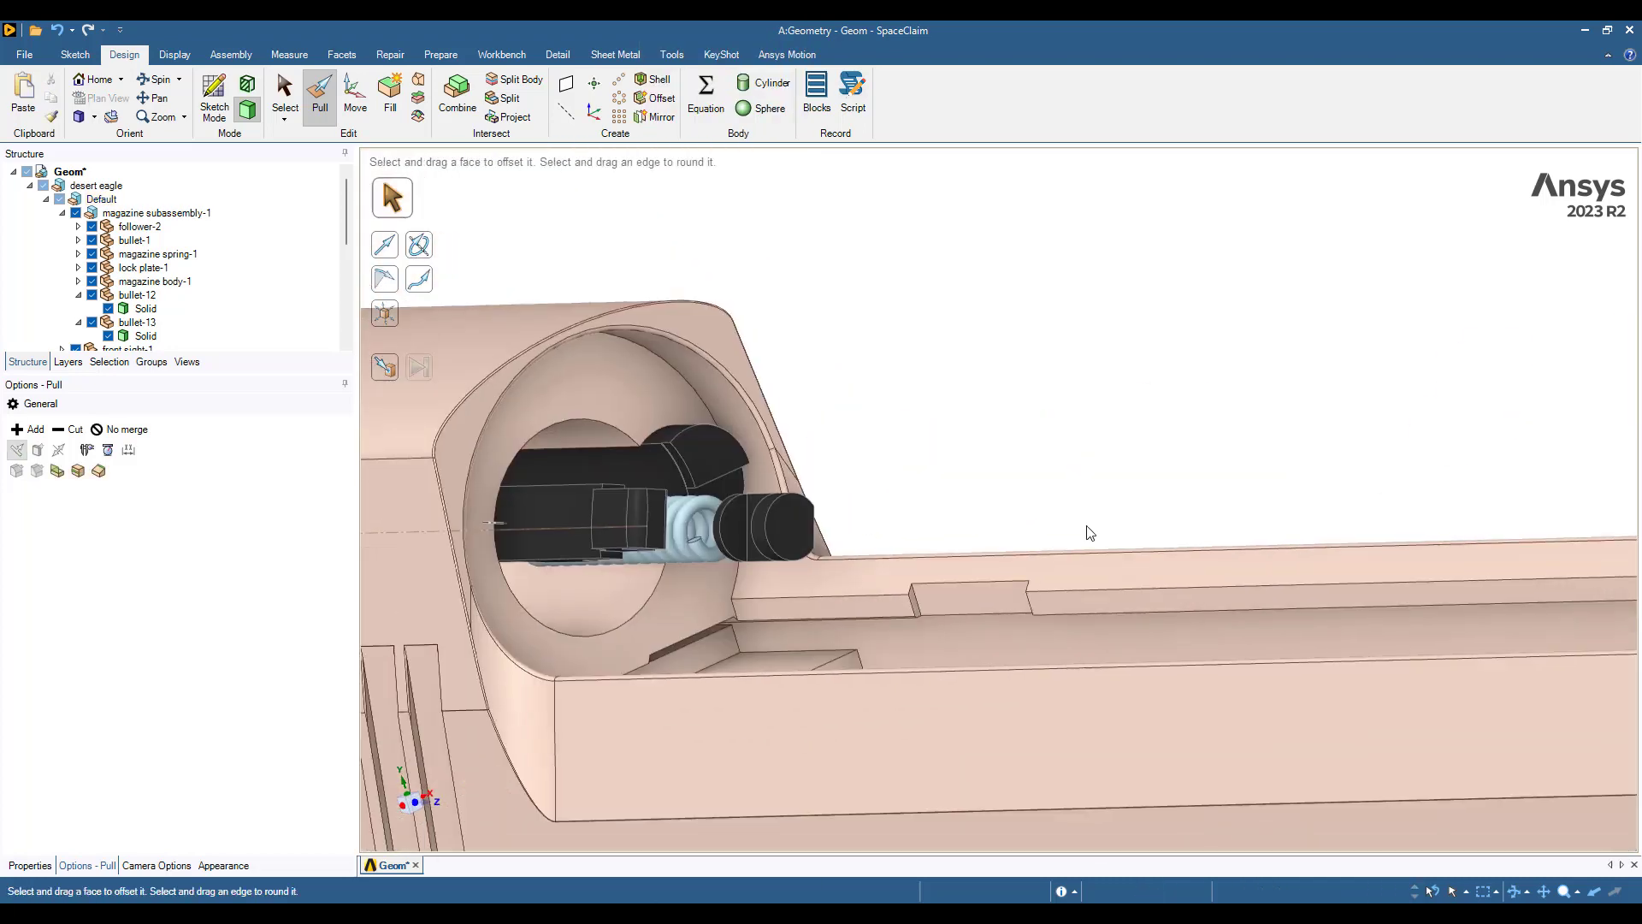
left_click(881, 578)
right_click(888, 583)
left_click(984, 277)
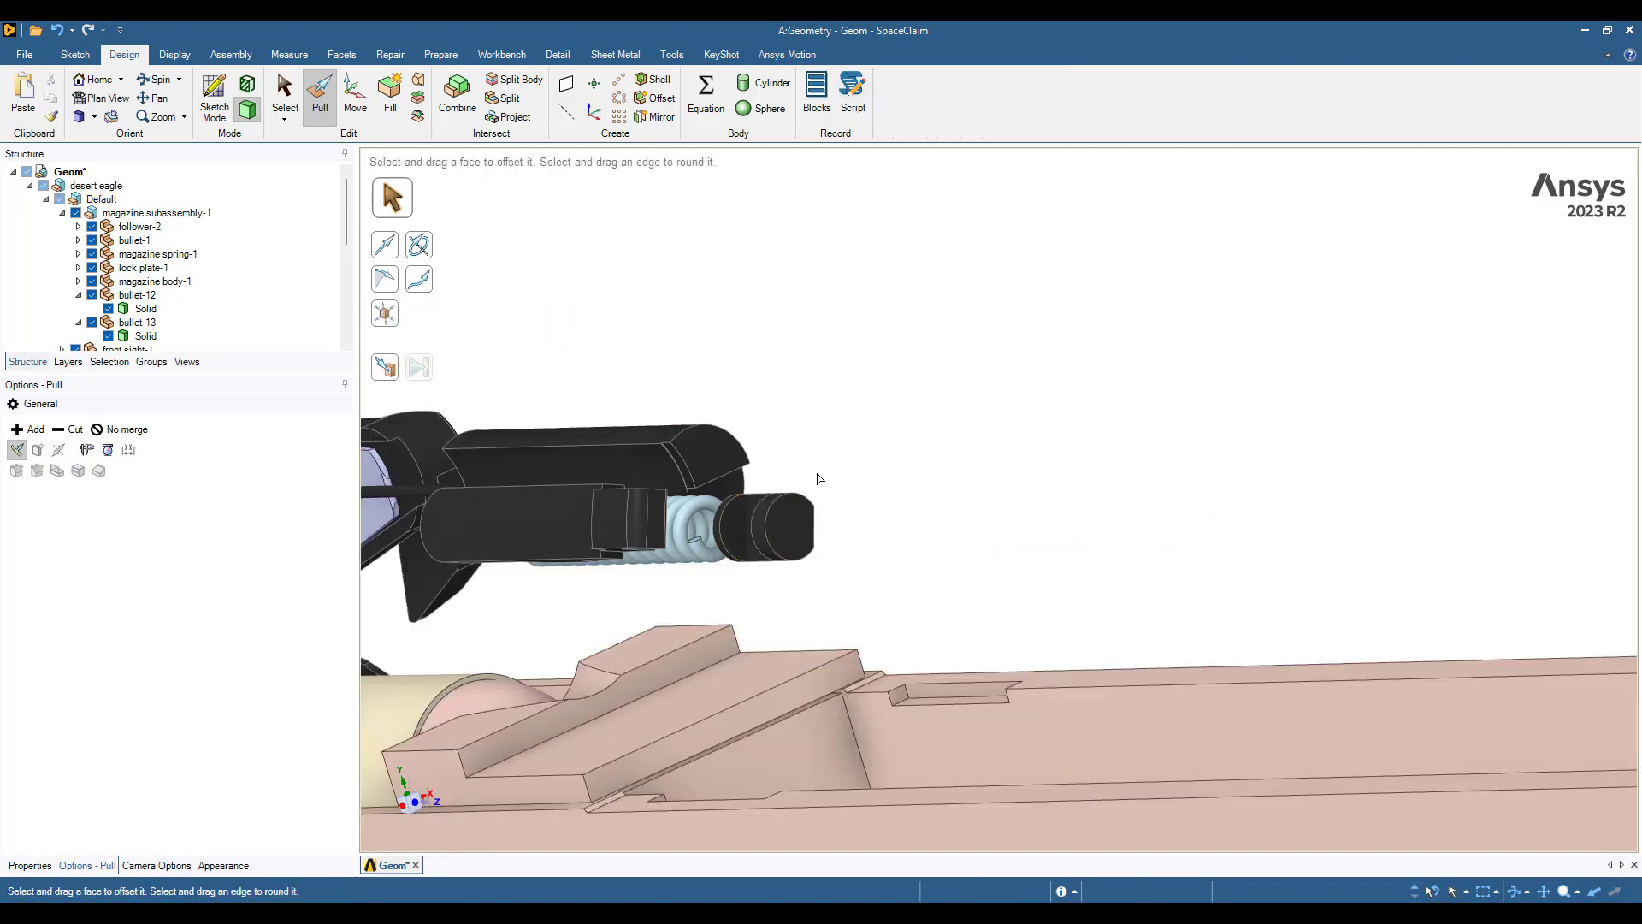
Select the whole uppermost cartridge, bullet-1, in the magazine and hide it
scroll(934, 585, "down", 5)
middle_click_drag(598, 630, 1043, 557, "shift")
middle_click_drag(906, 565, 1083, 590)
left_click(1093, 569)
left_click(1127, 478)
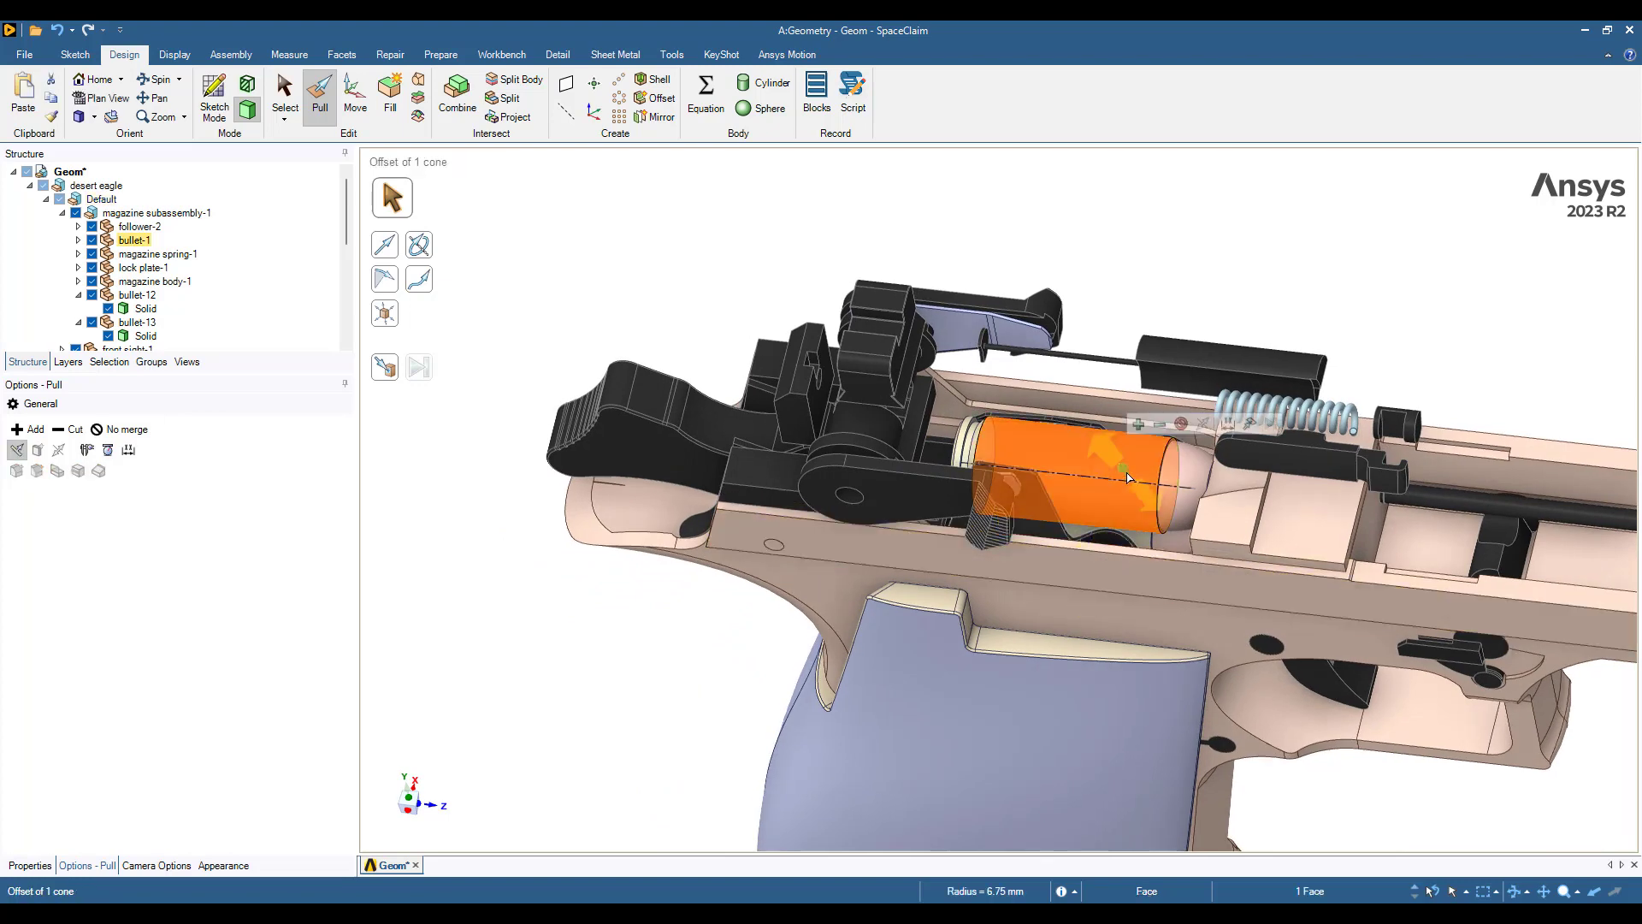
right_click(1127, 478)
left_click(1057, 476)
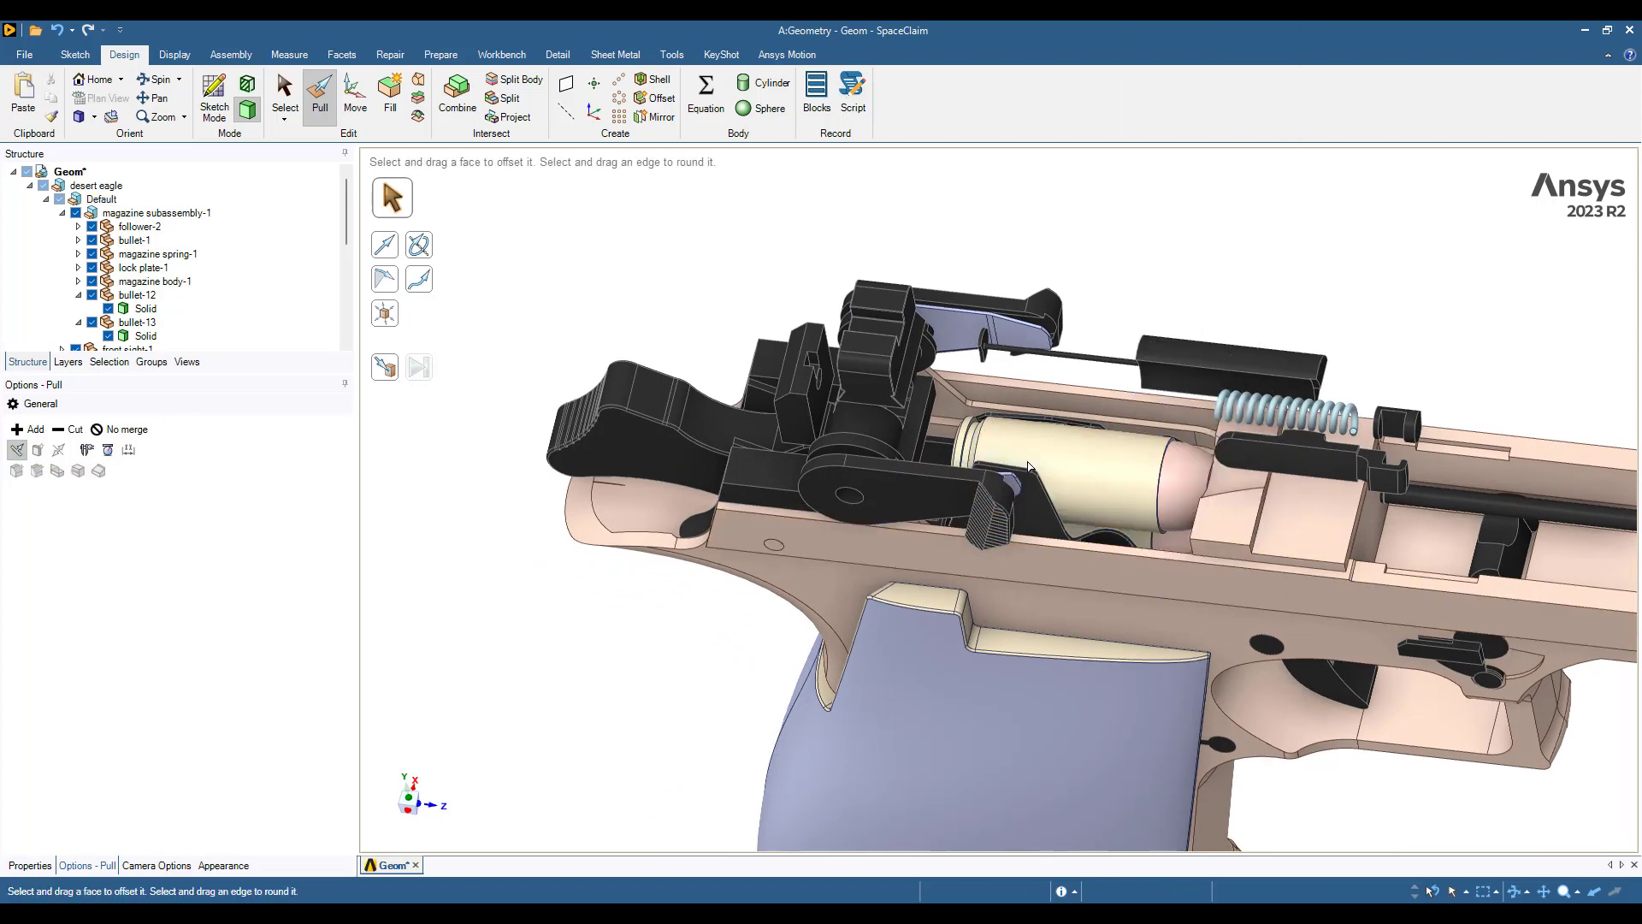
left_click(1119, 470)
triple_click(1120, 469)
right_click(1121, 469)
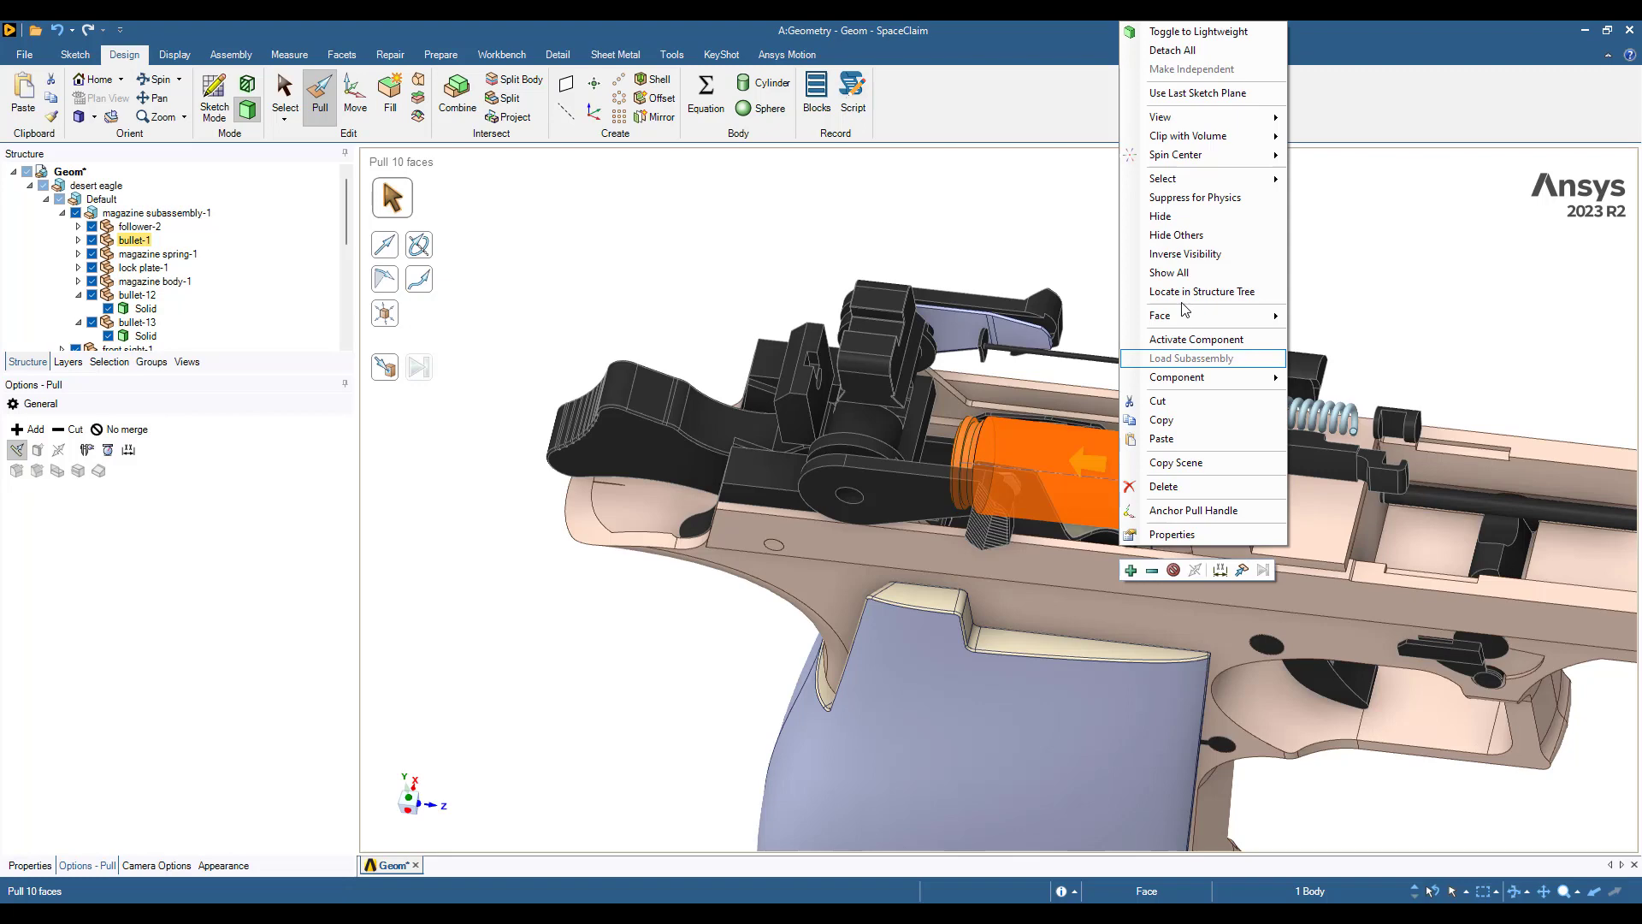
left_click(1191, 216)
Hide the two remaining cartridges in the magazine, bullet-12 and bullet-13
middle_click_drag(1129, 650, 1127, 530)
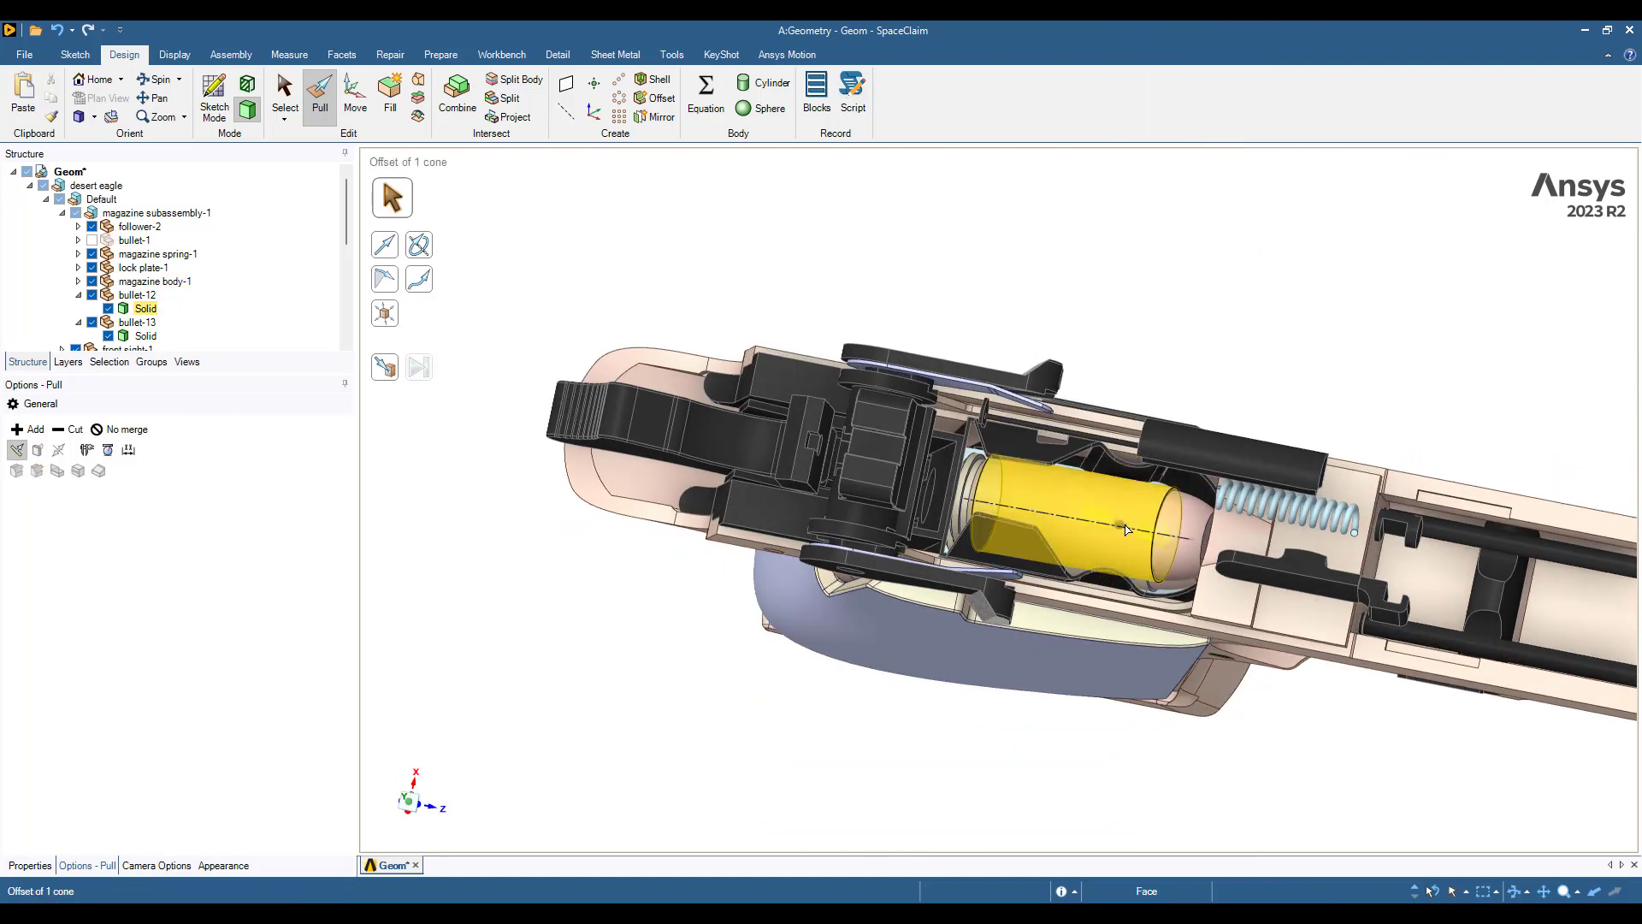
left_click(1127, 526)
right_click(1127, 526)
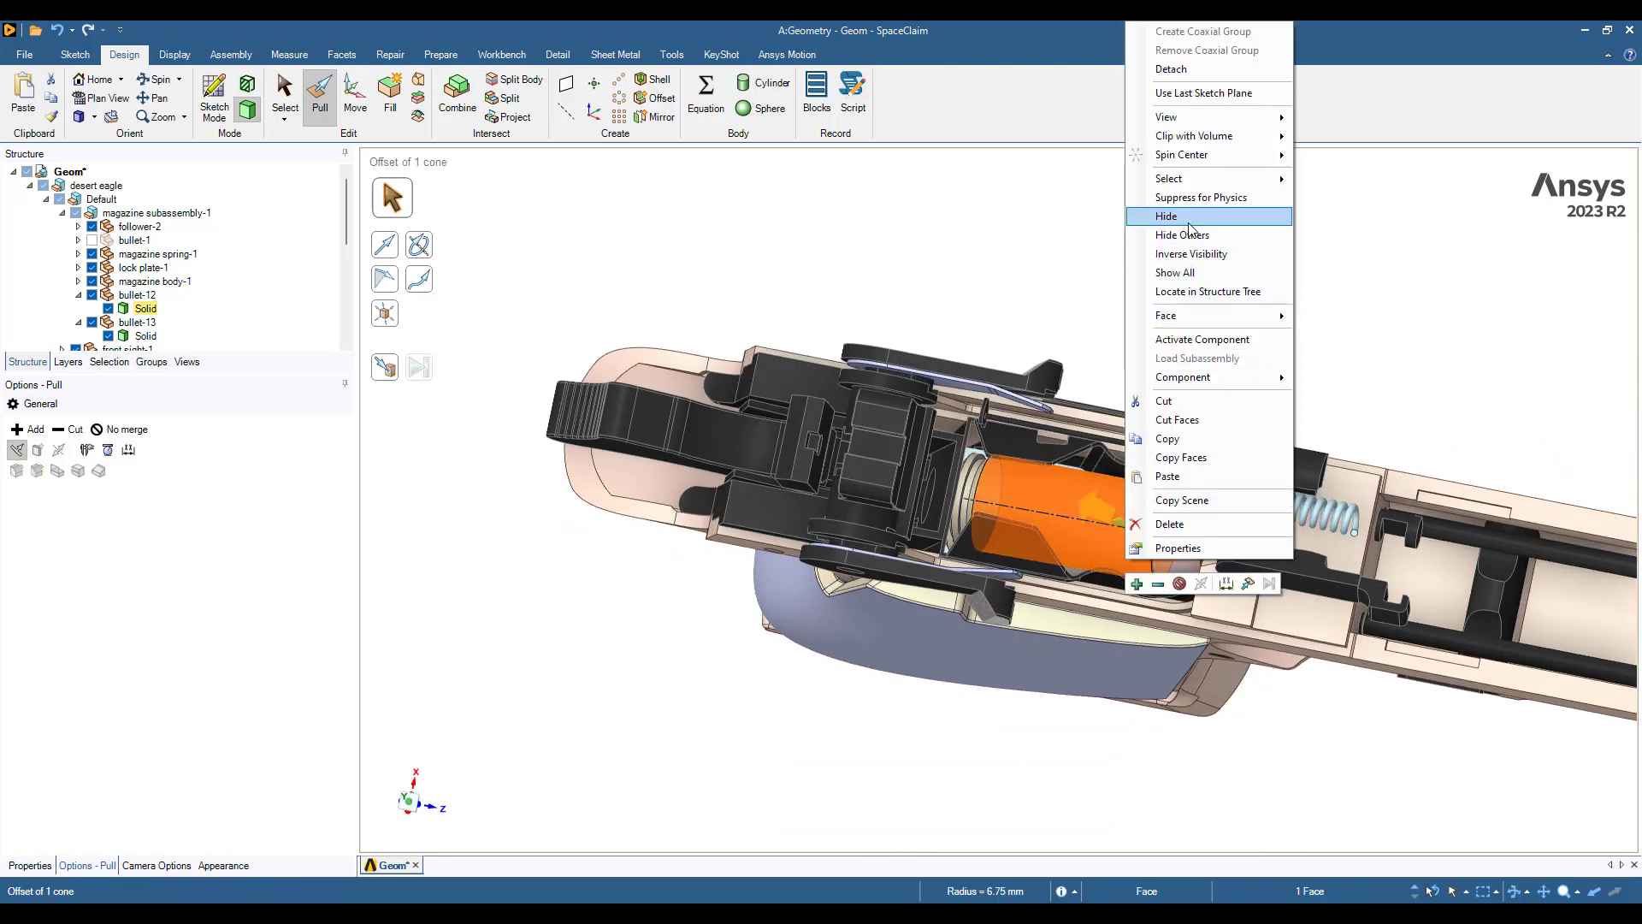
left_click(1191, 218)
left_click(1089, 528)
right_click(1088, 528)
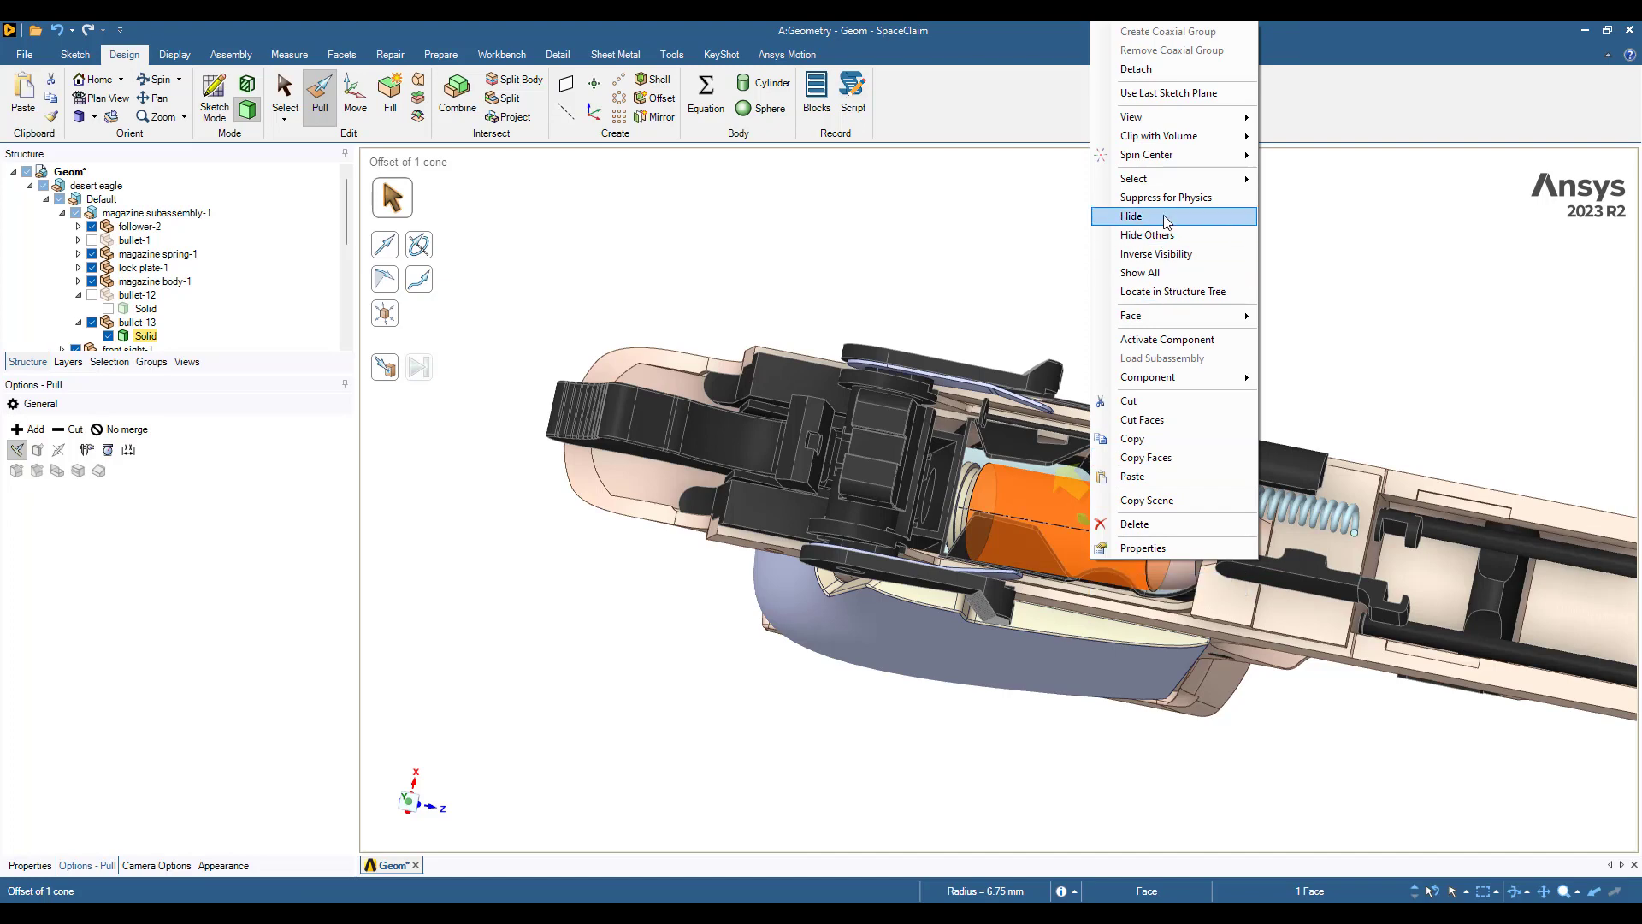
left_click(1191, 218)
Hide the visible magazine body solid and the follower inside it
left_click(1116, 486)
left_click(1116, 486)
right_click(1114, 492)
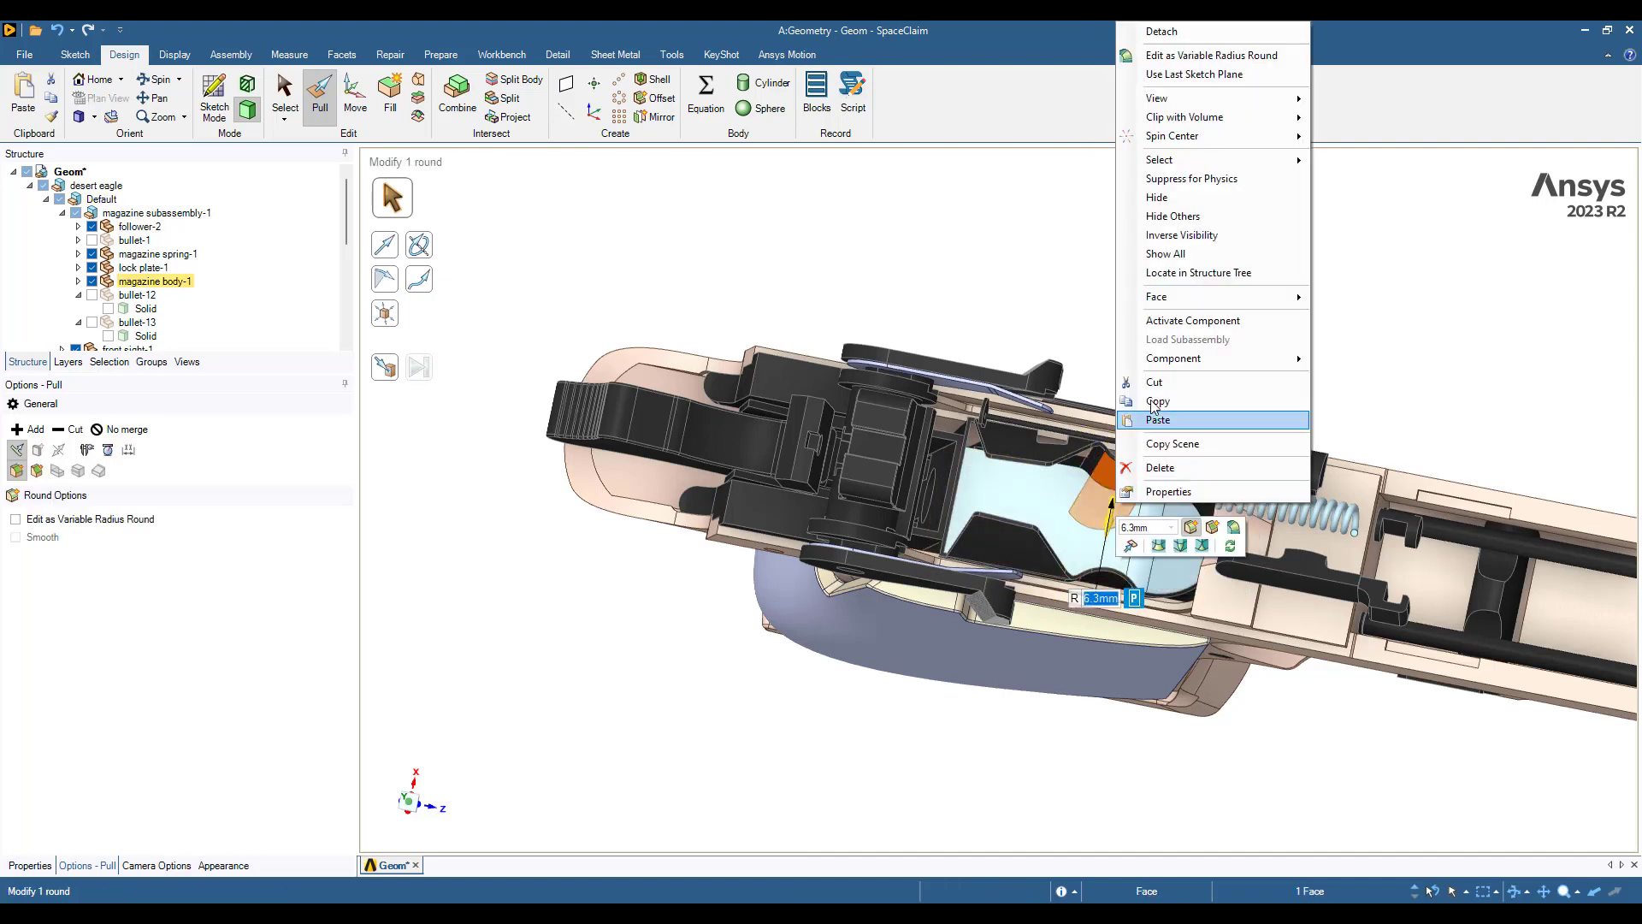
left_click(1180, 202)
left_click(1059, 505)
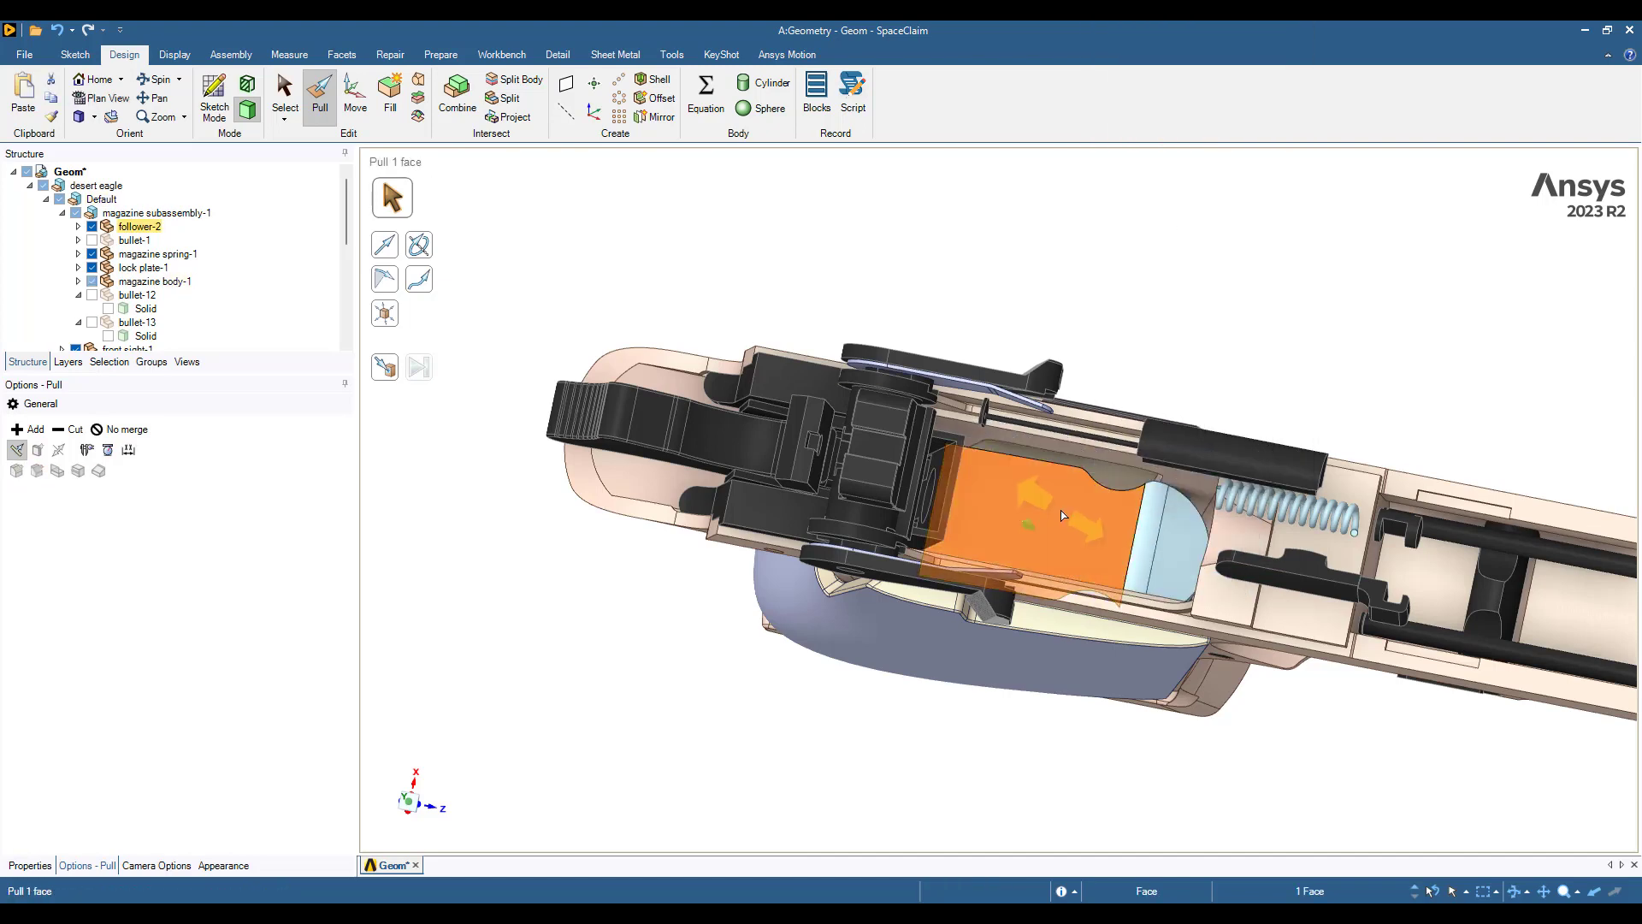
right_click(1061, 503)
left_click(1120, 179)
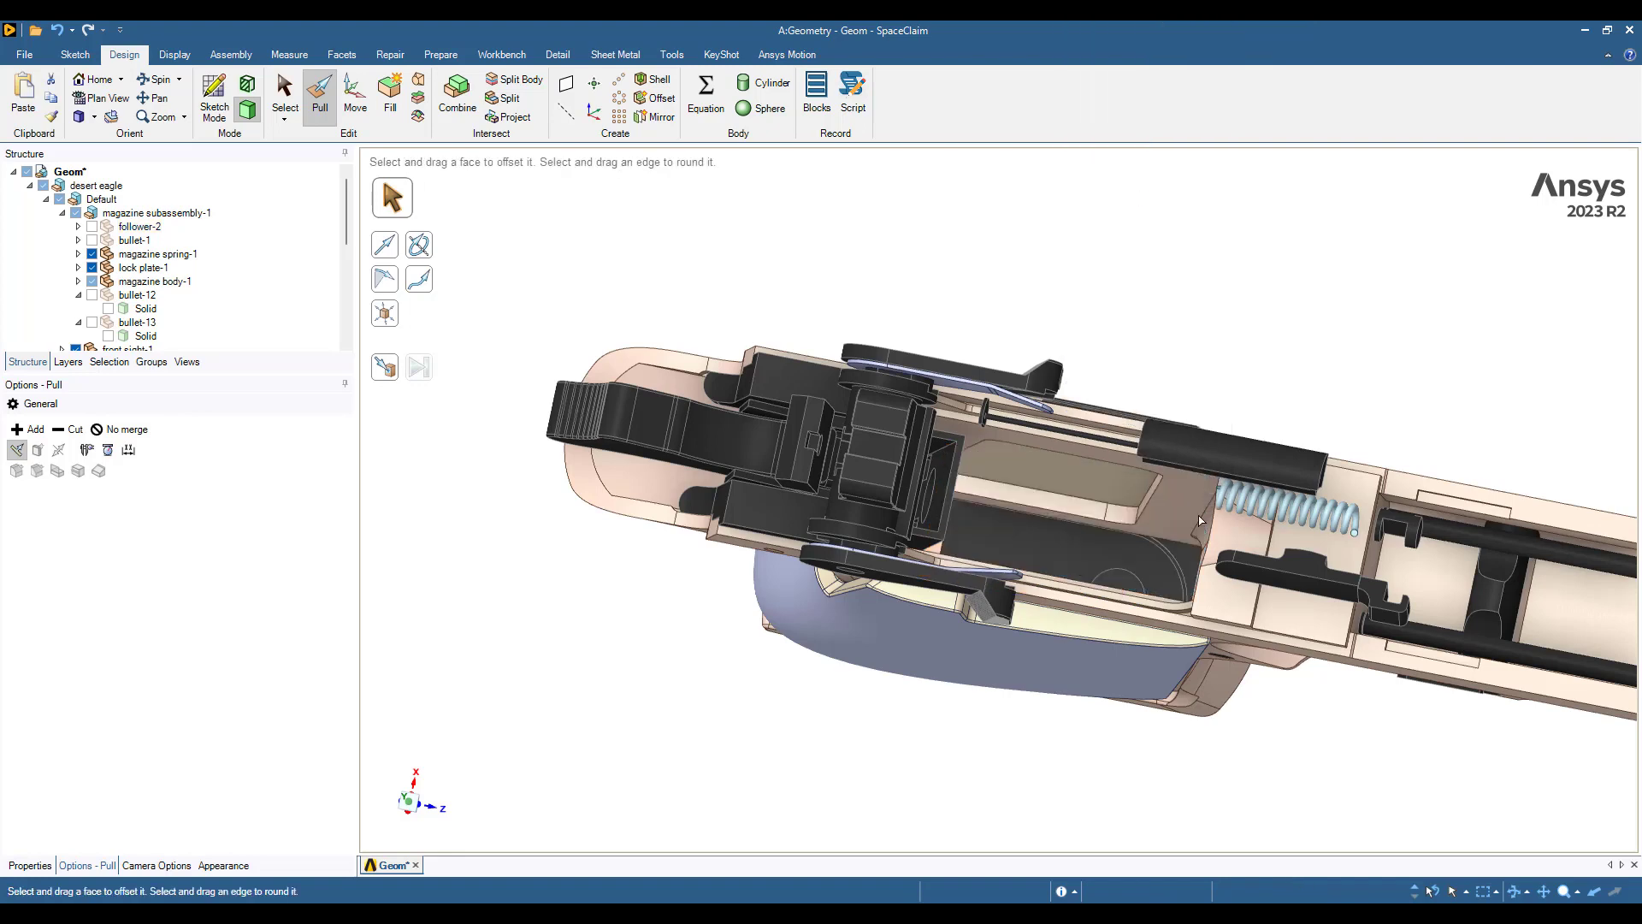
Select all bodies still visible, locate them in the structure tree and move them to a new component named ignored
key("h")
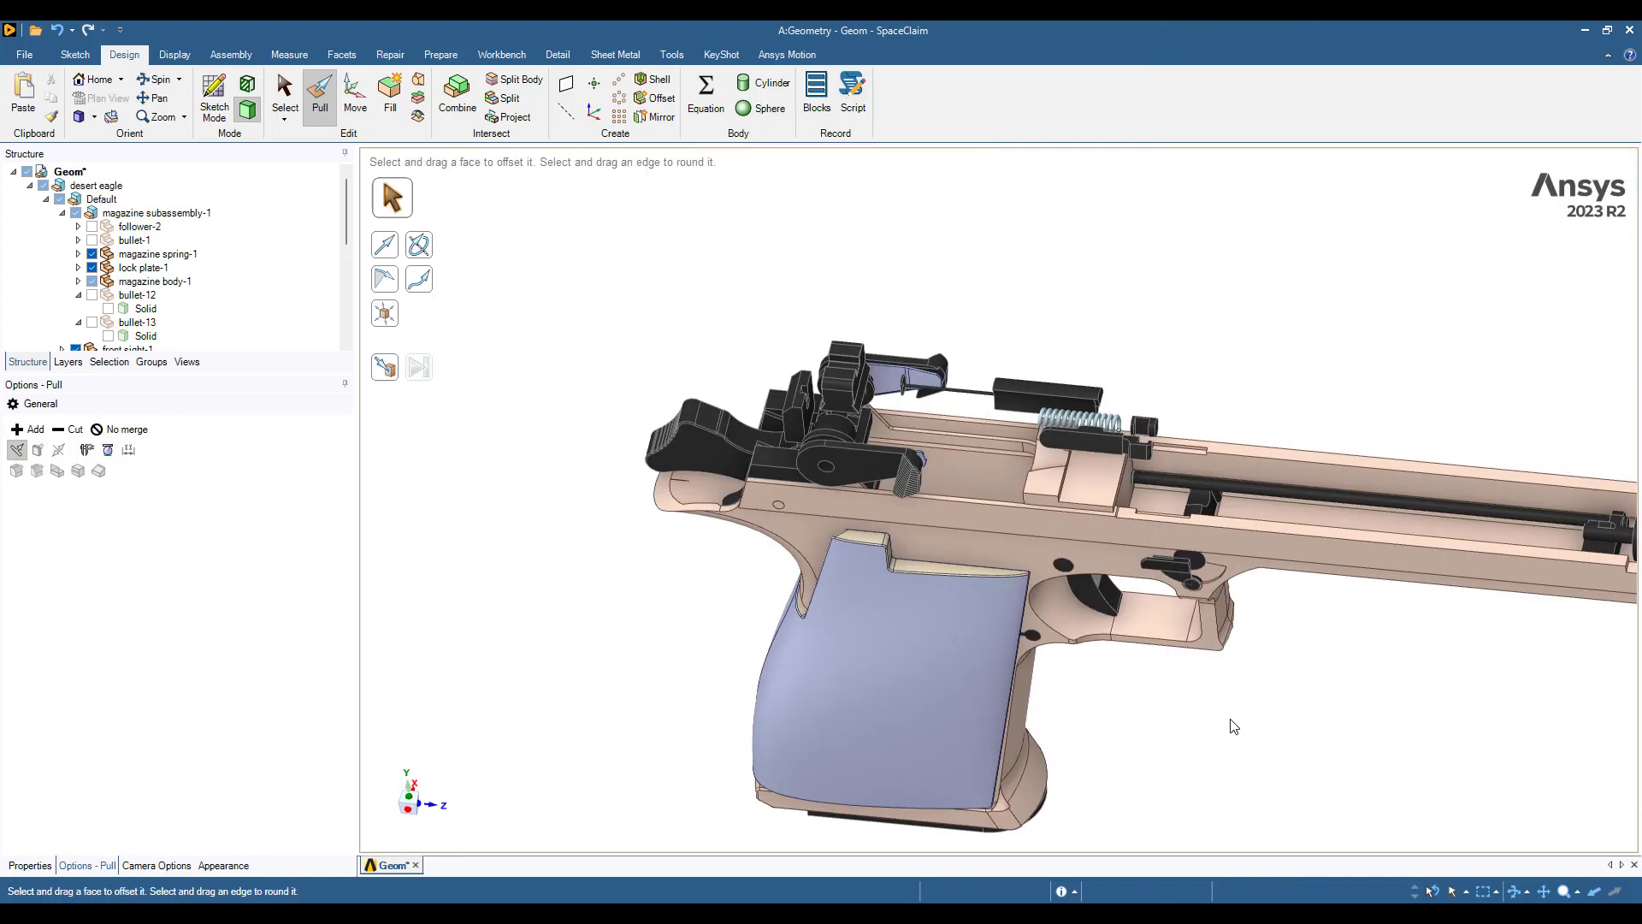
left_click_drag(720, 295, 1581, 823)
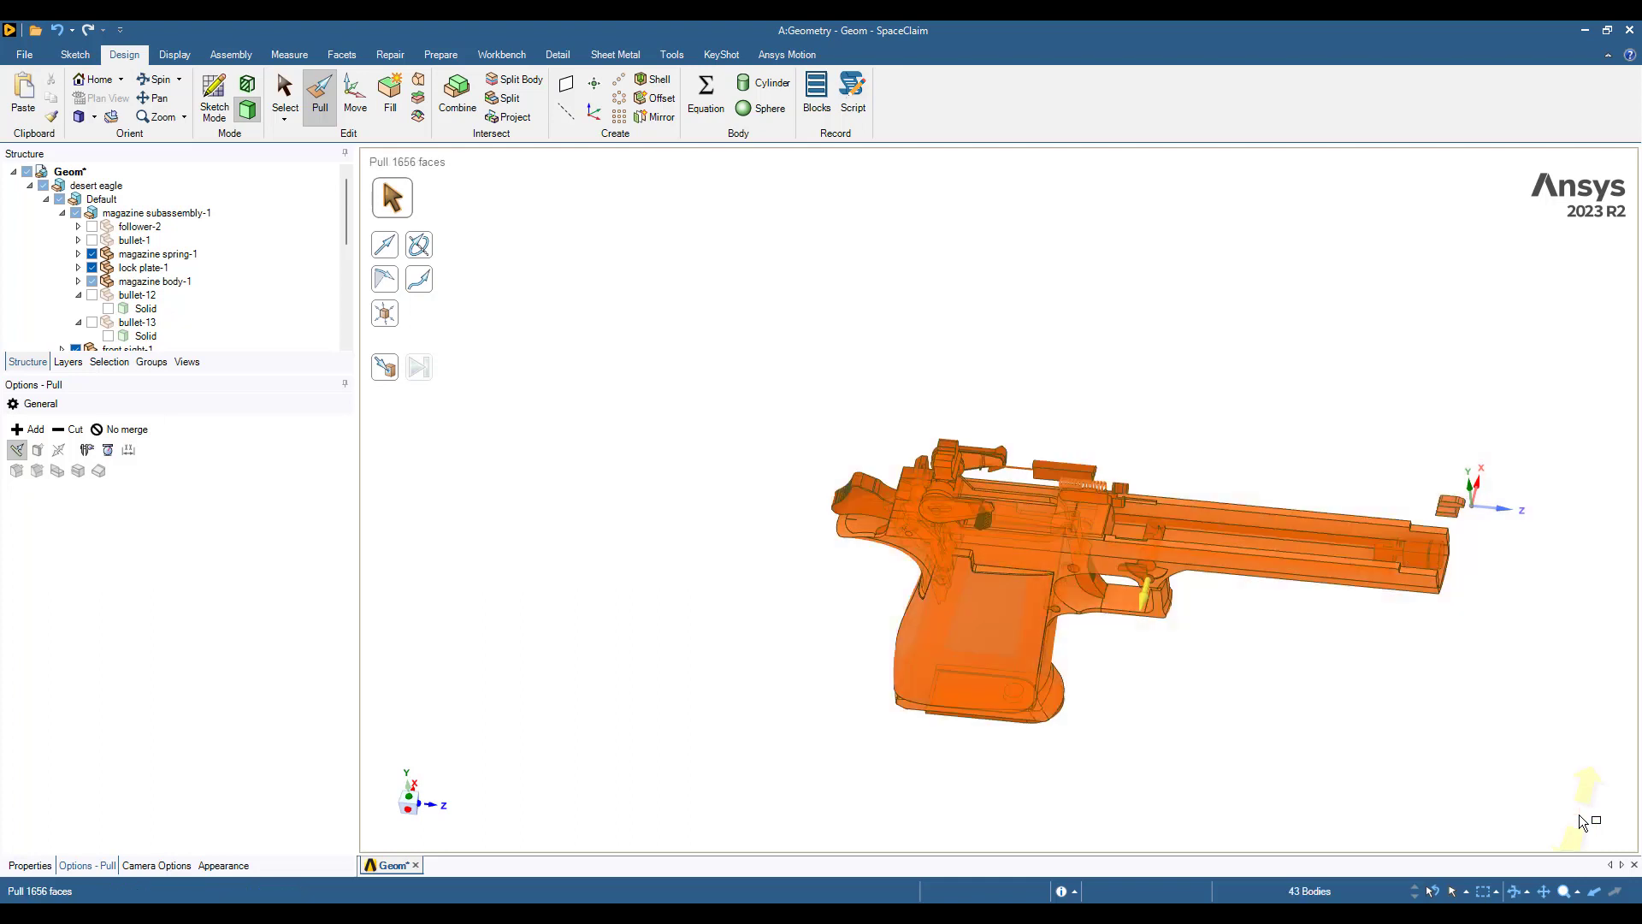
right_click(1012, 647)
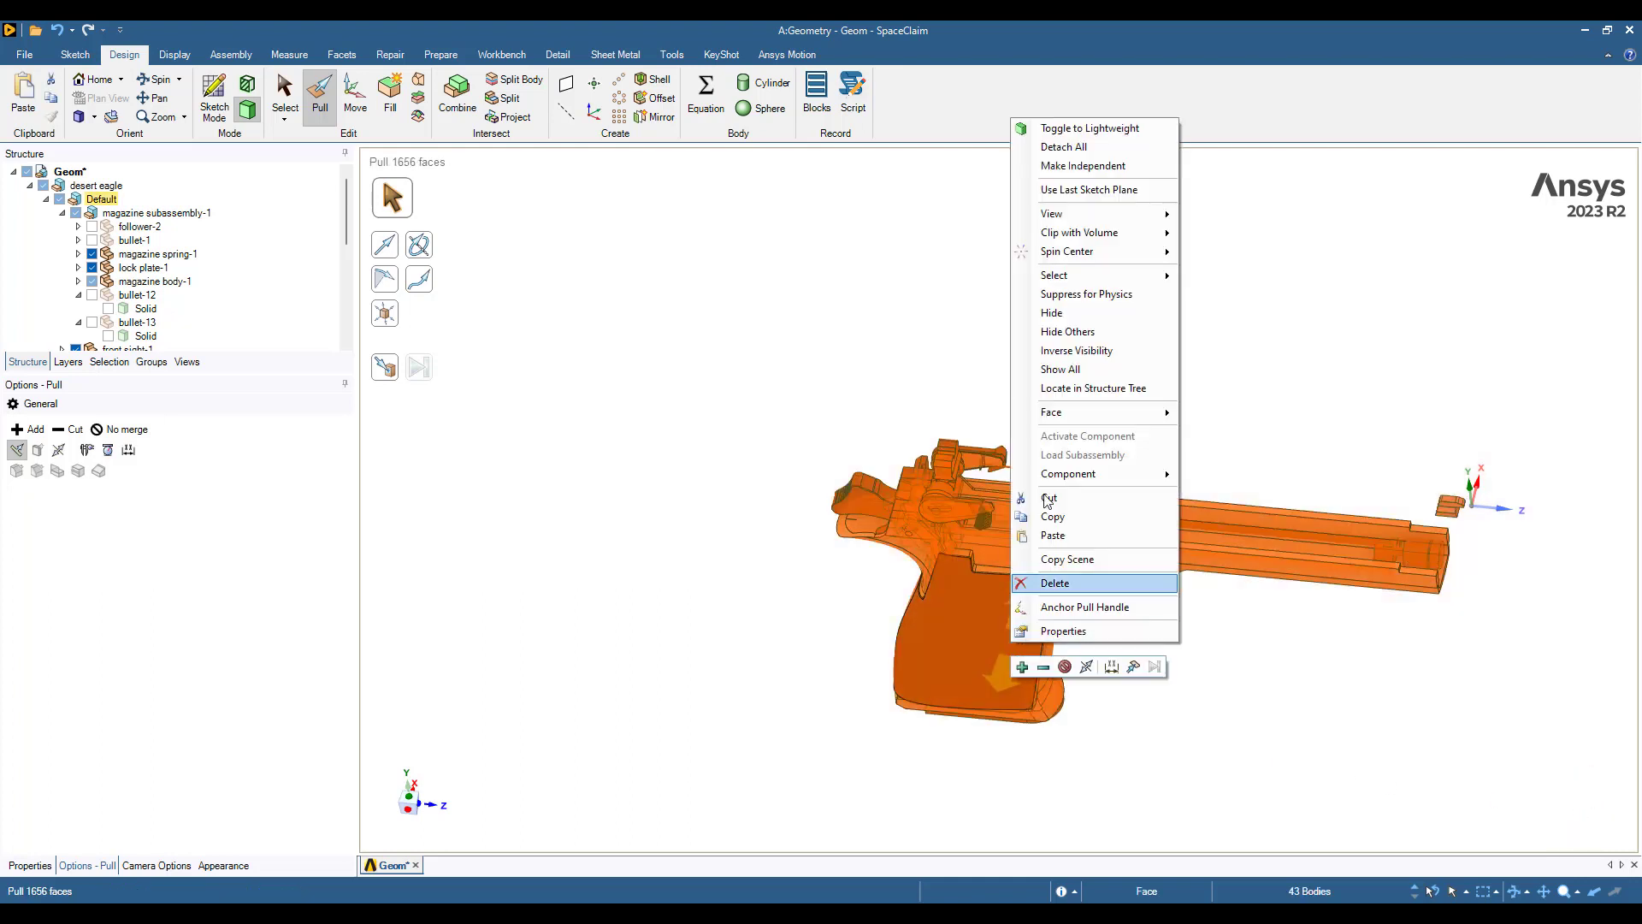
left_click(1067, 388)
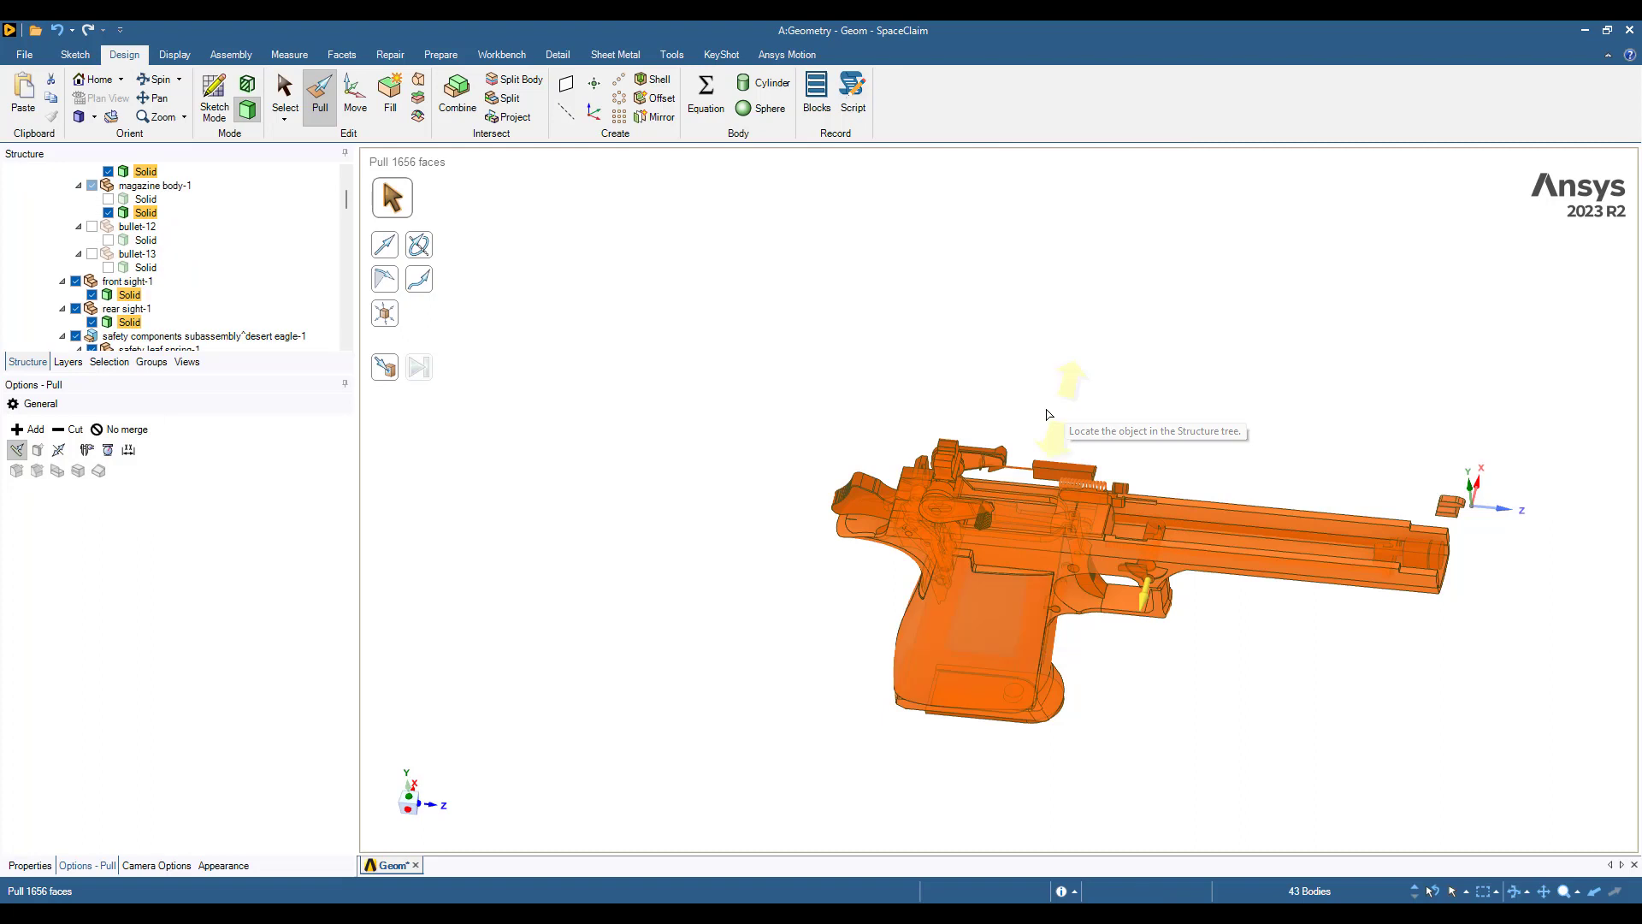
right_click(133, 297)
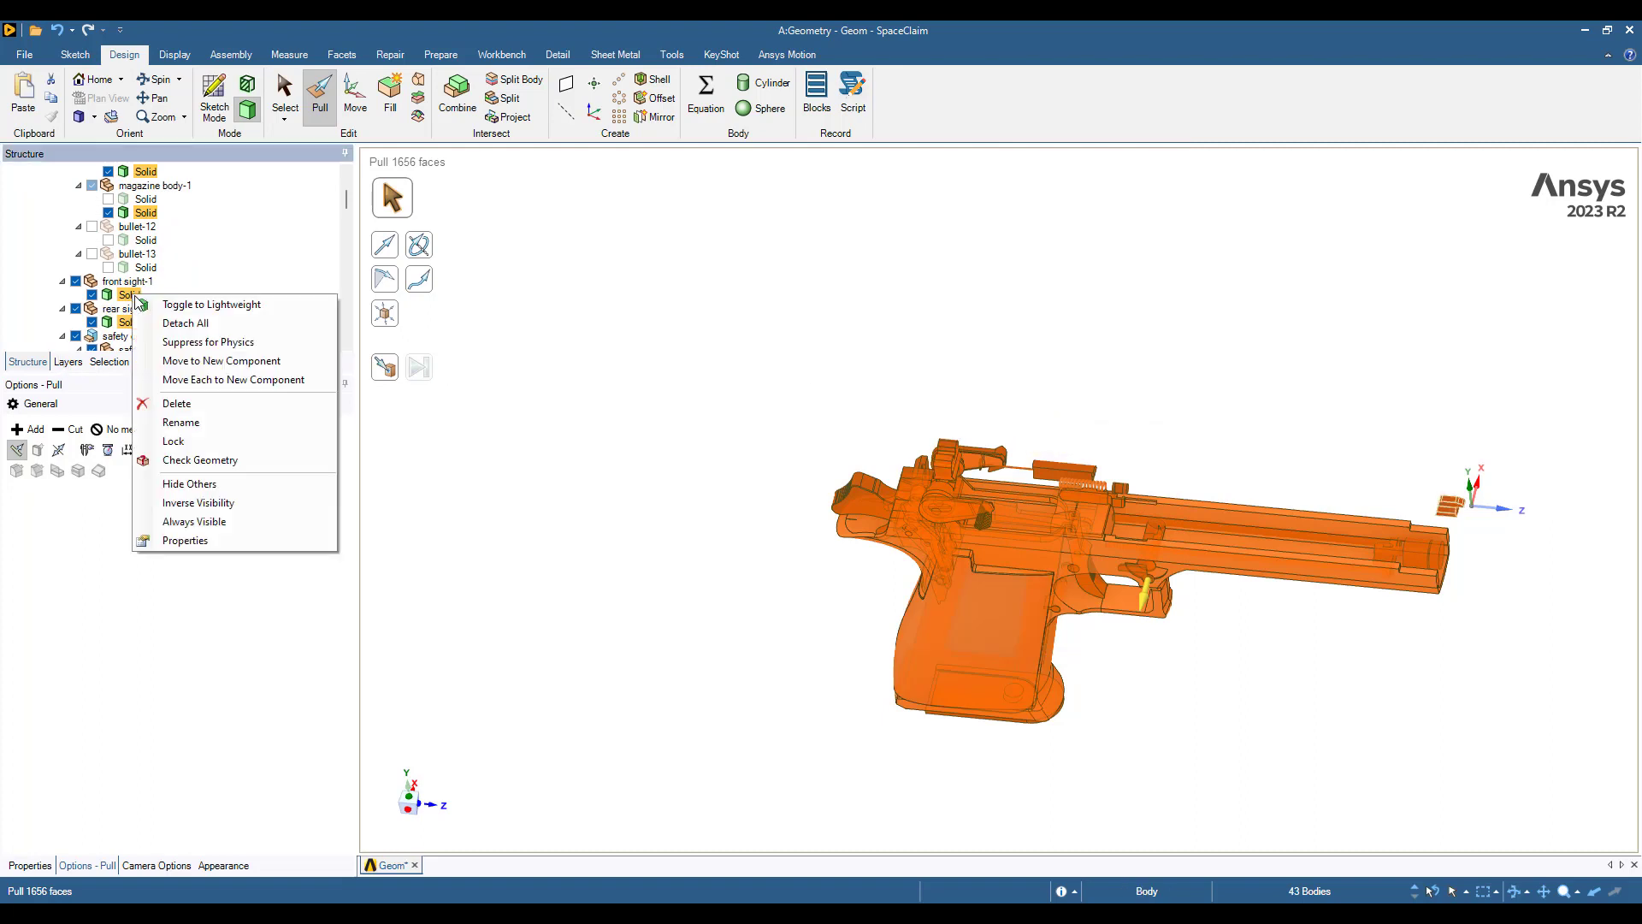
left_click(237, 369)
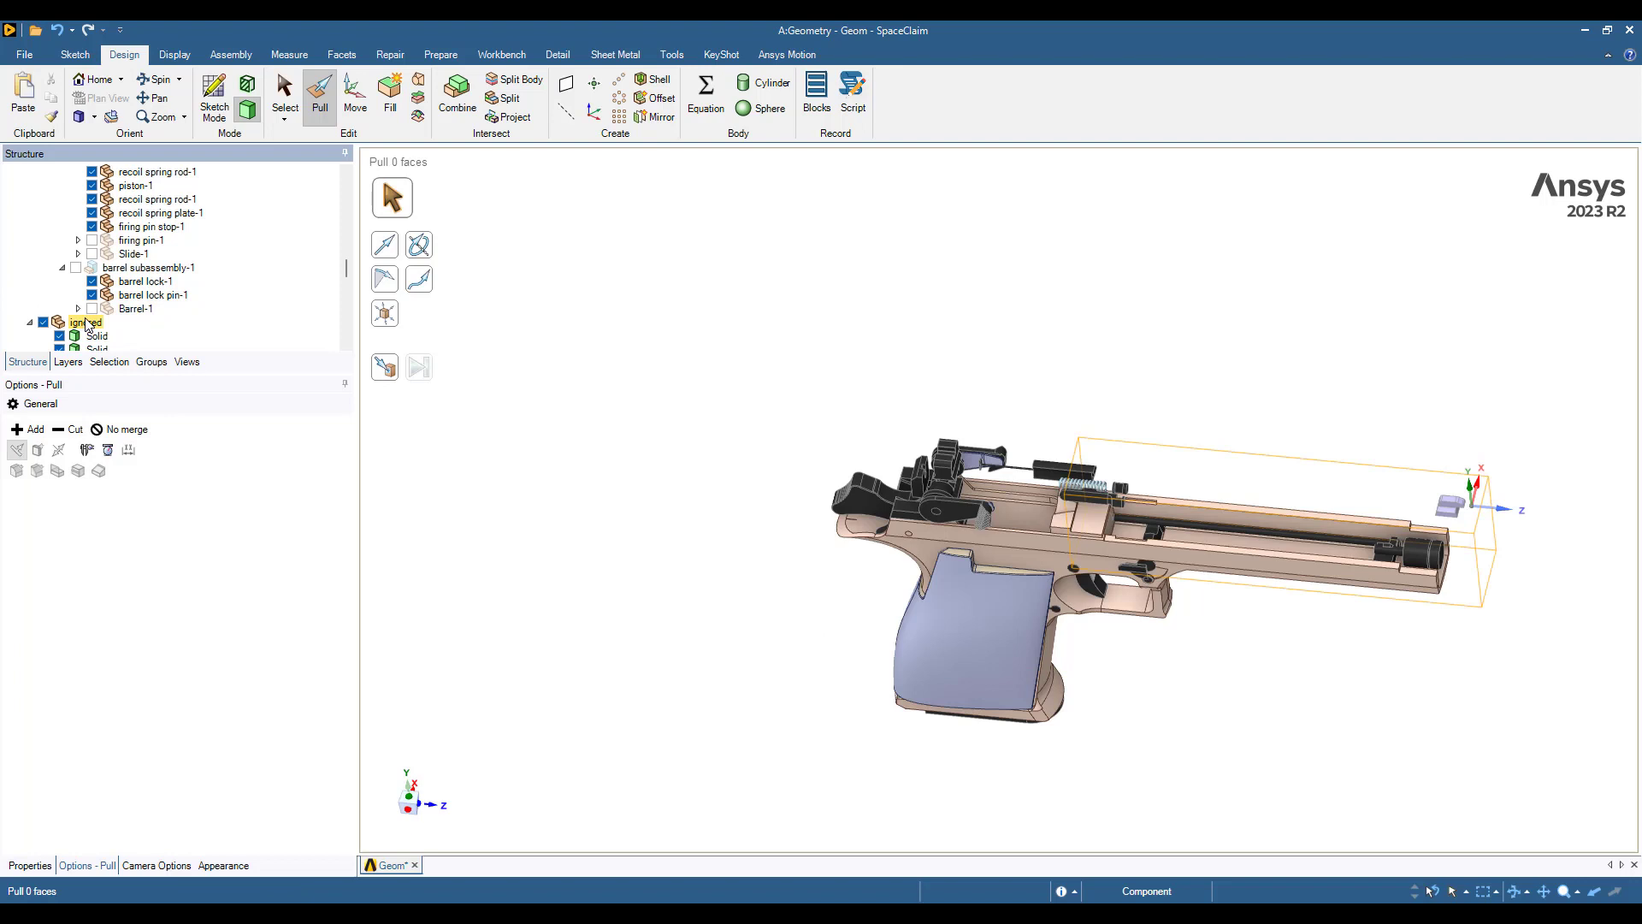
Suppress the ignored component for physics and hide it
right_click(86, 324)
left_click(122, 333)
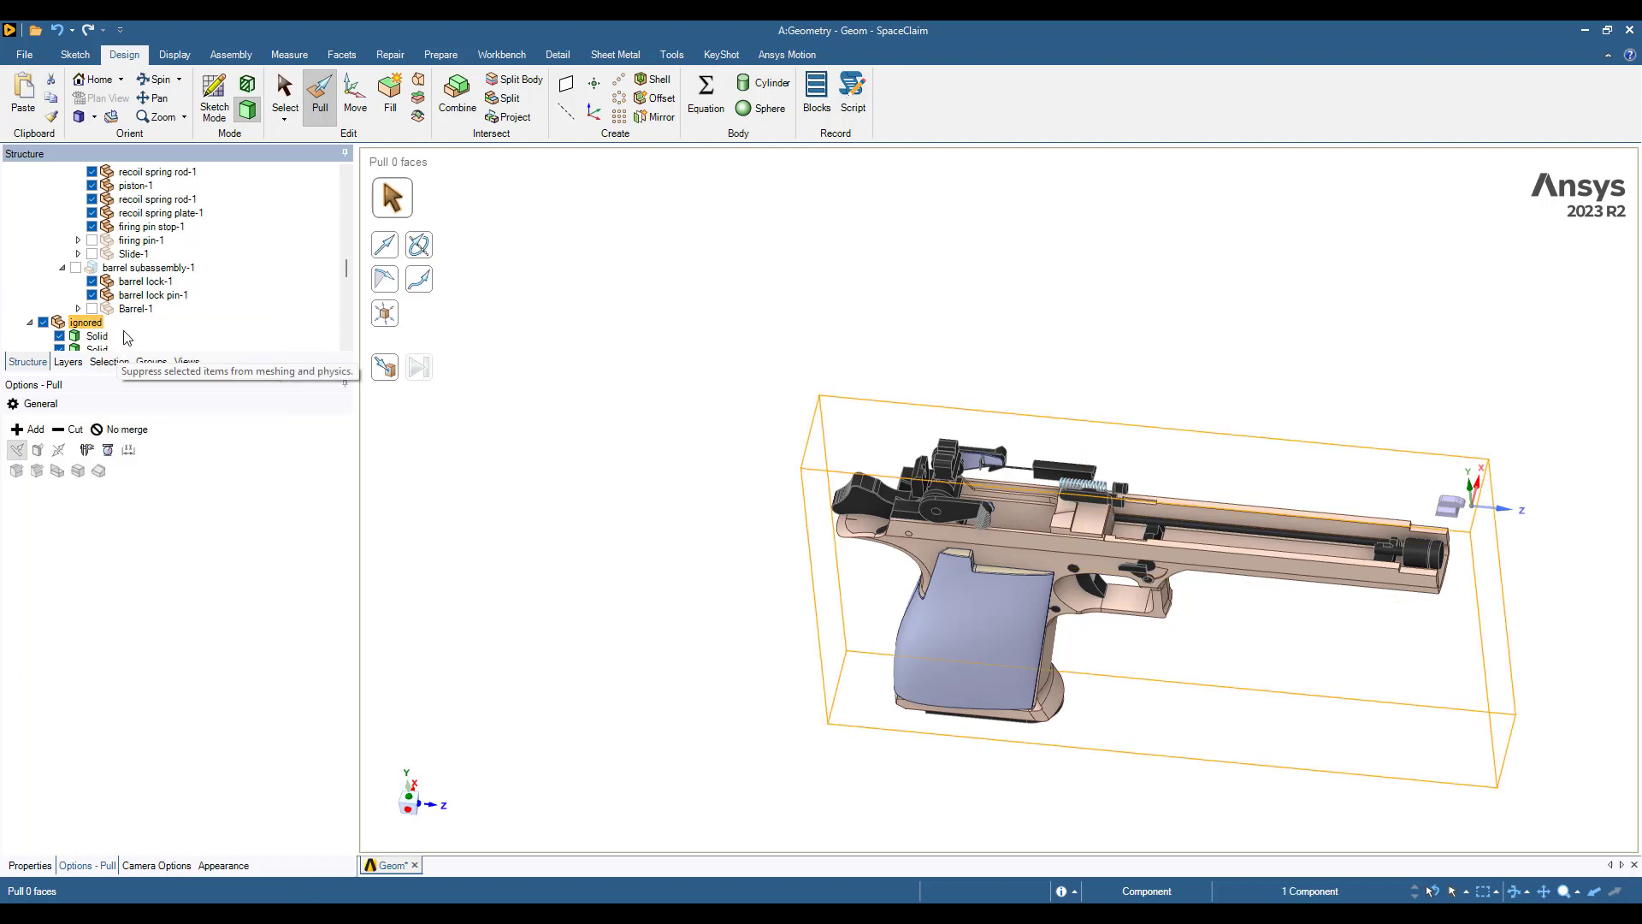
left_click(44, 322)
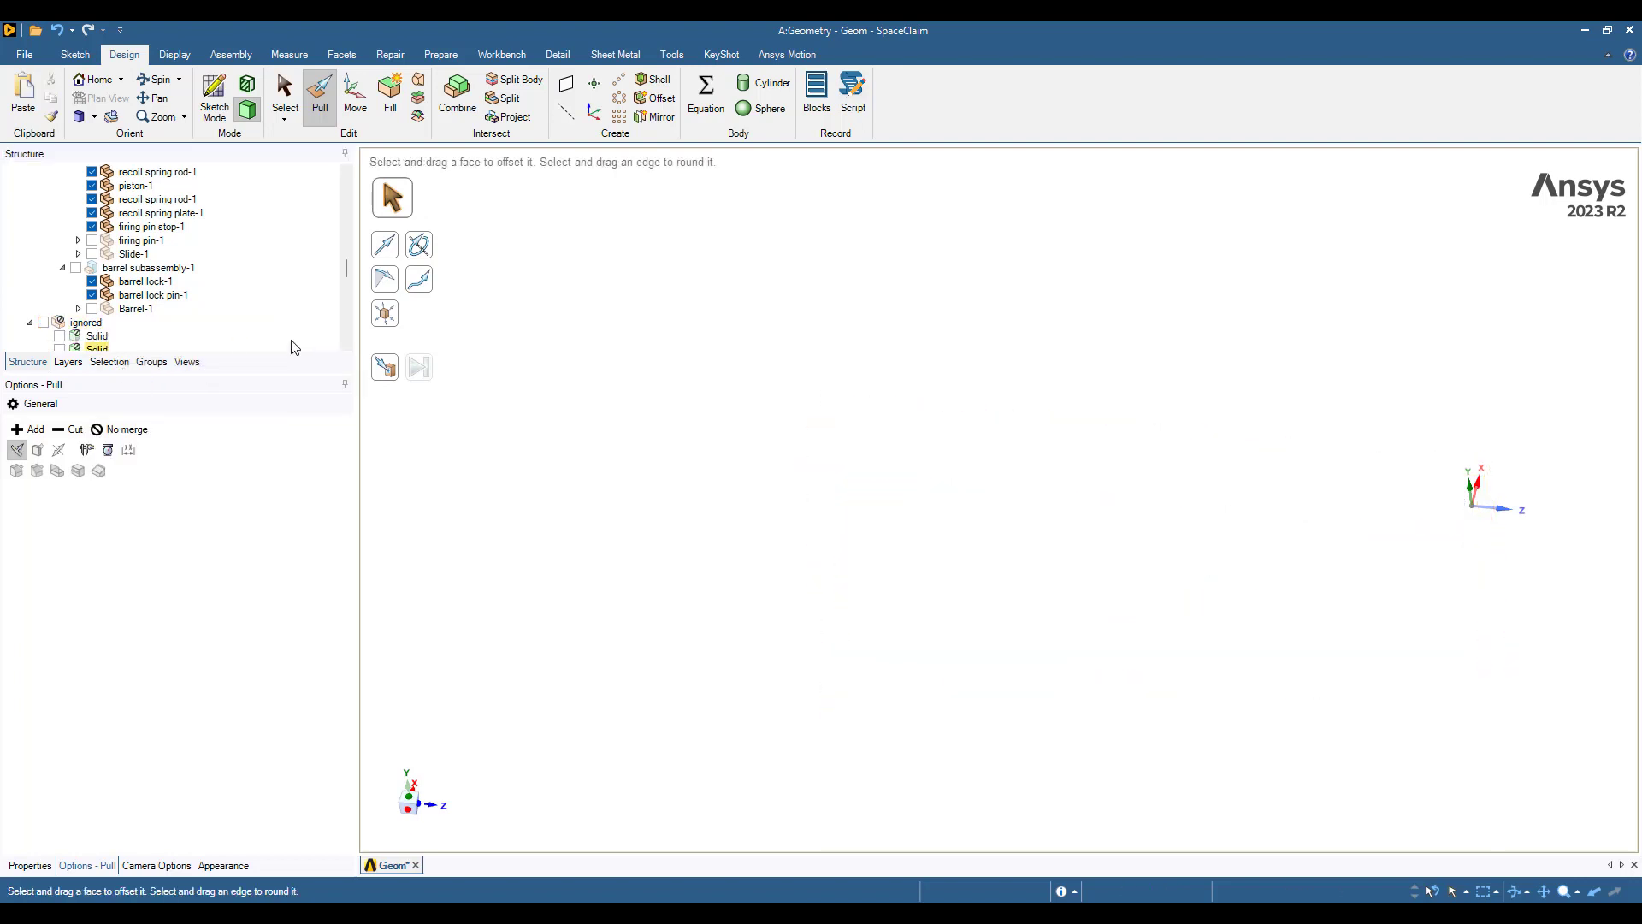
Show the desert eagle assembly again and collapse its branch in the structure tree
scroll(197, 293, "up", 5)
scroll(198, 287, "up", 3)
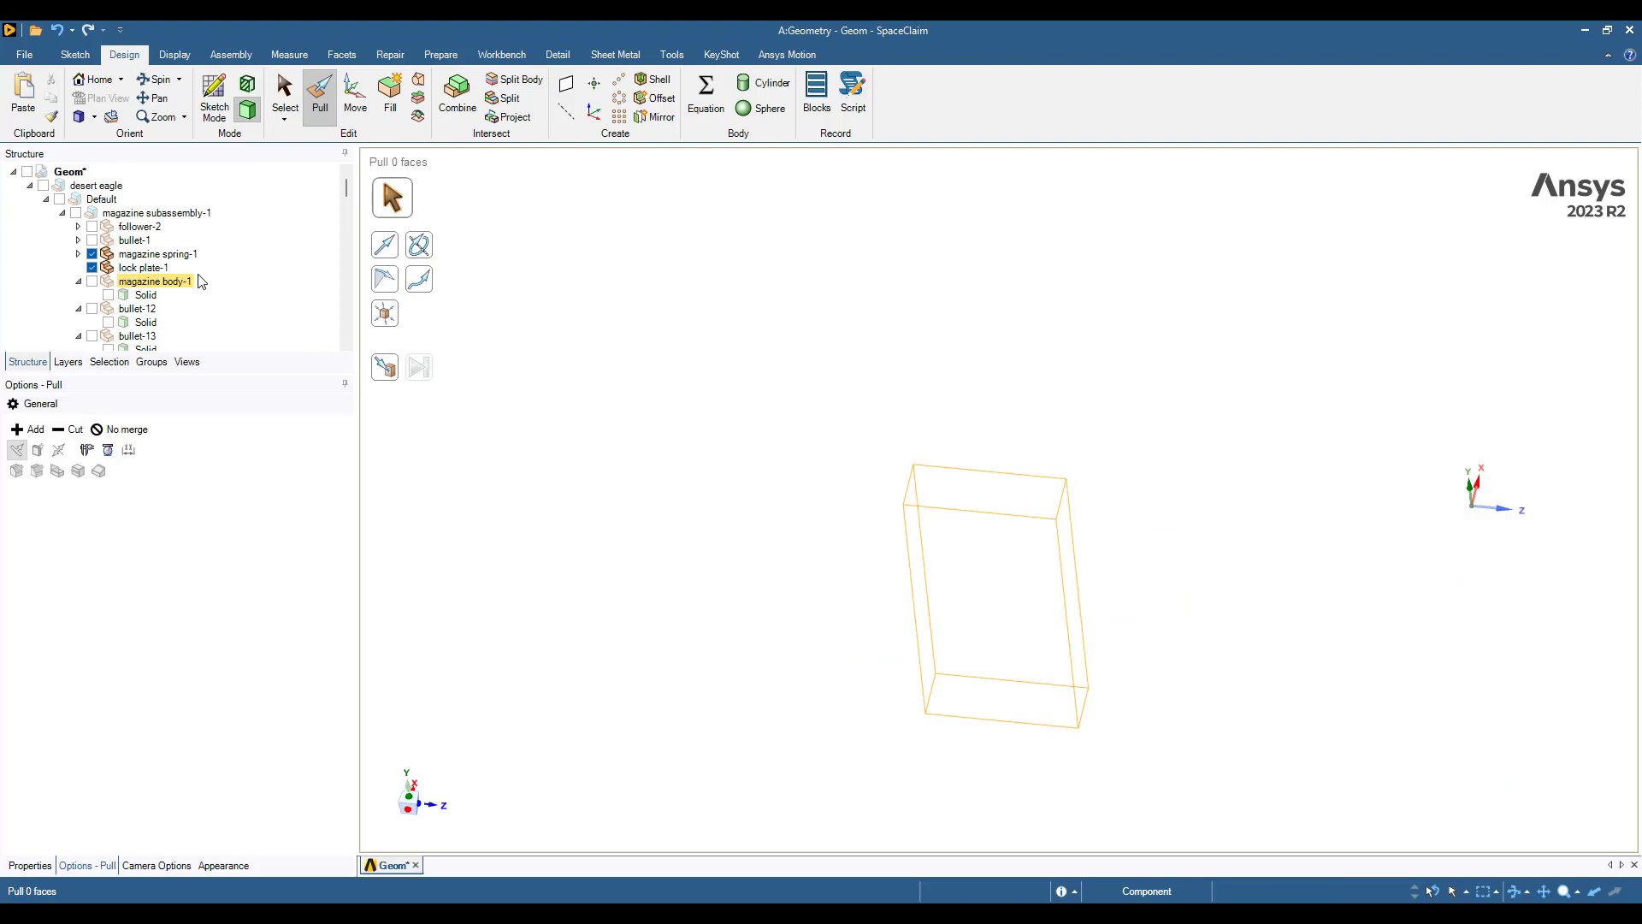
left_click(43, 184)
left_click(29, 185)
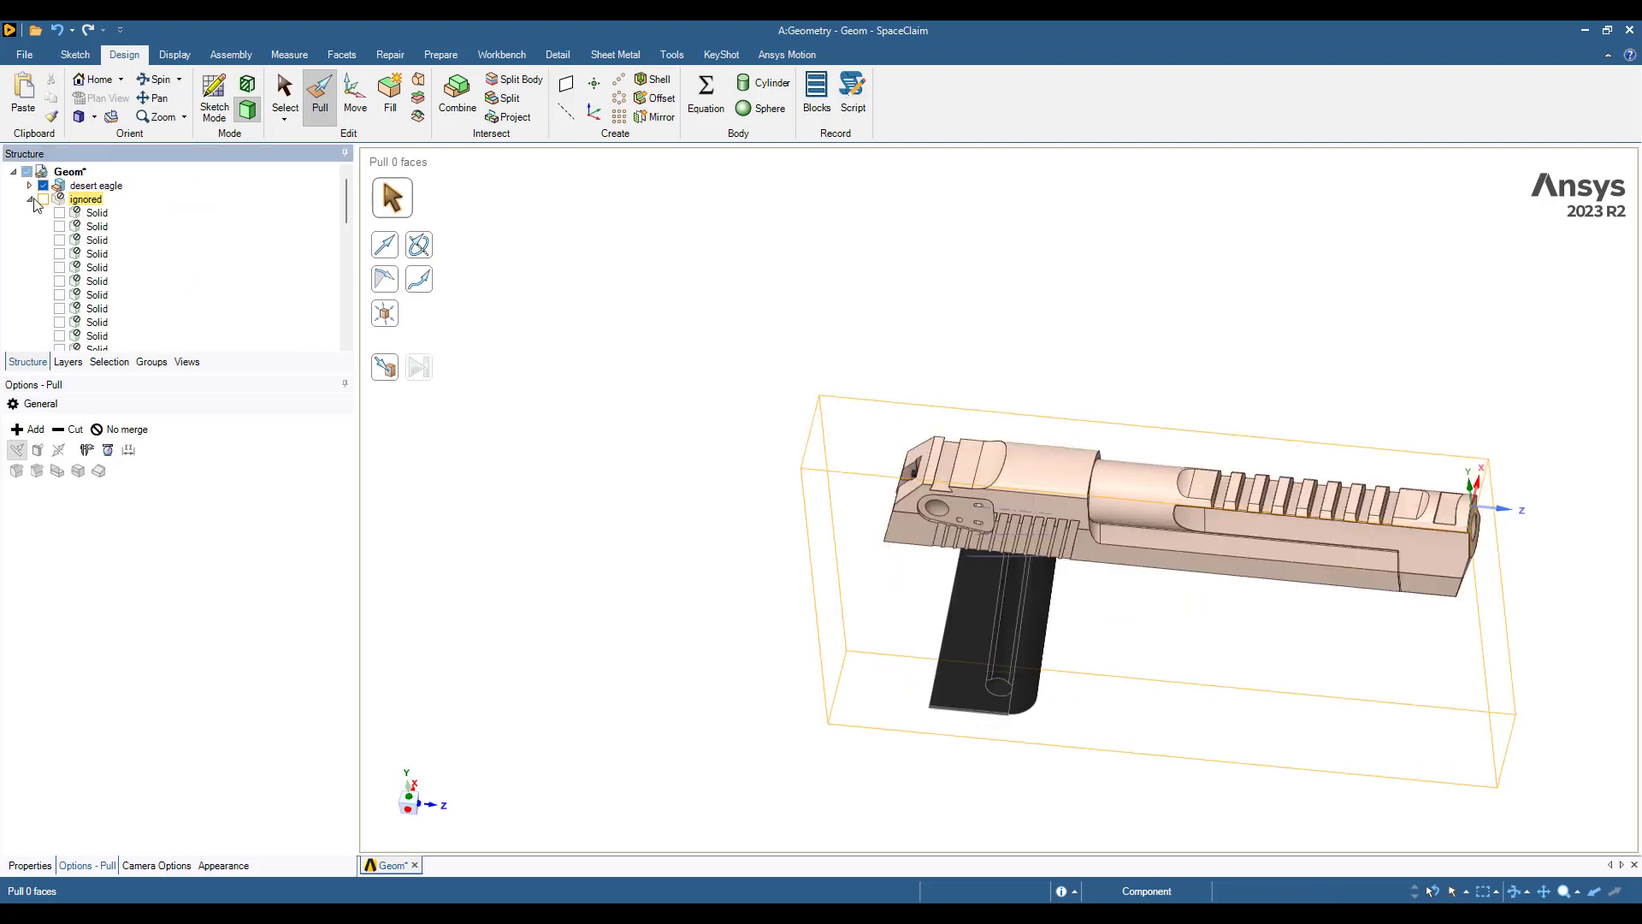
Select the whole magazine body below the slide and hide all other bodies
middle_click_drag(847, 436, 1140, 704)
scroll(1144, 508, "up", 5)
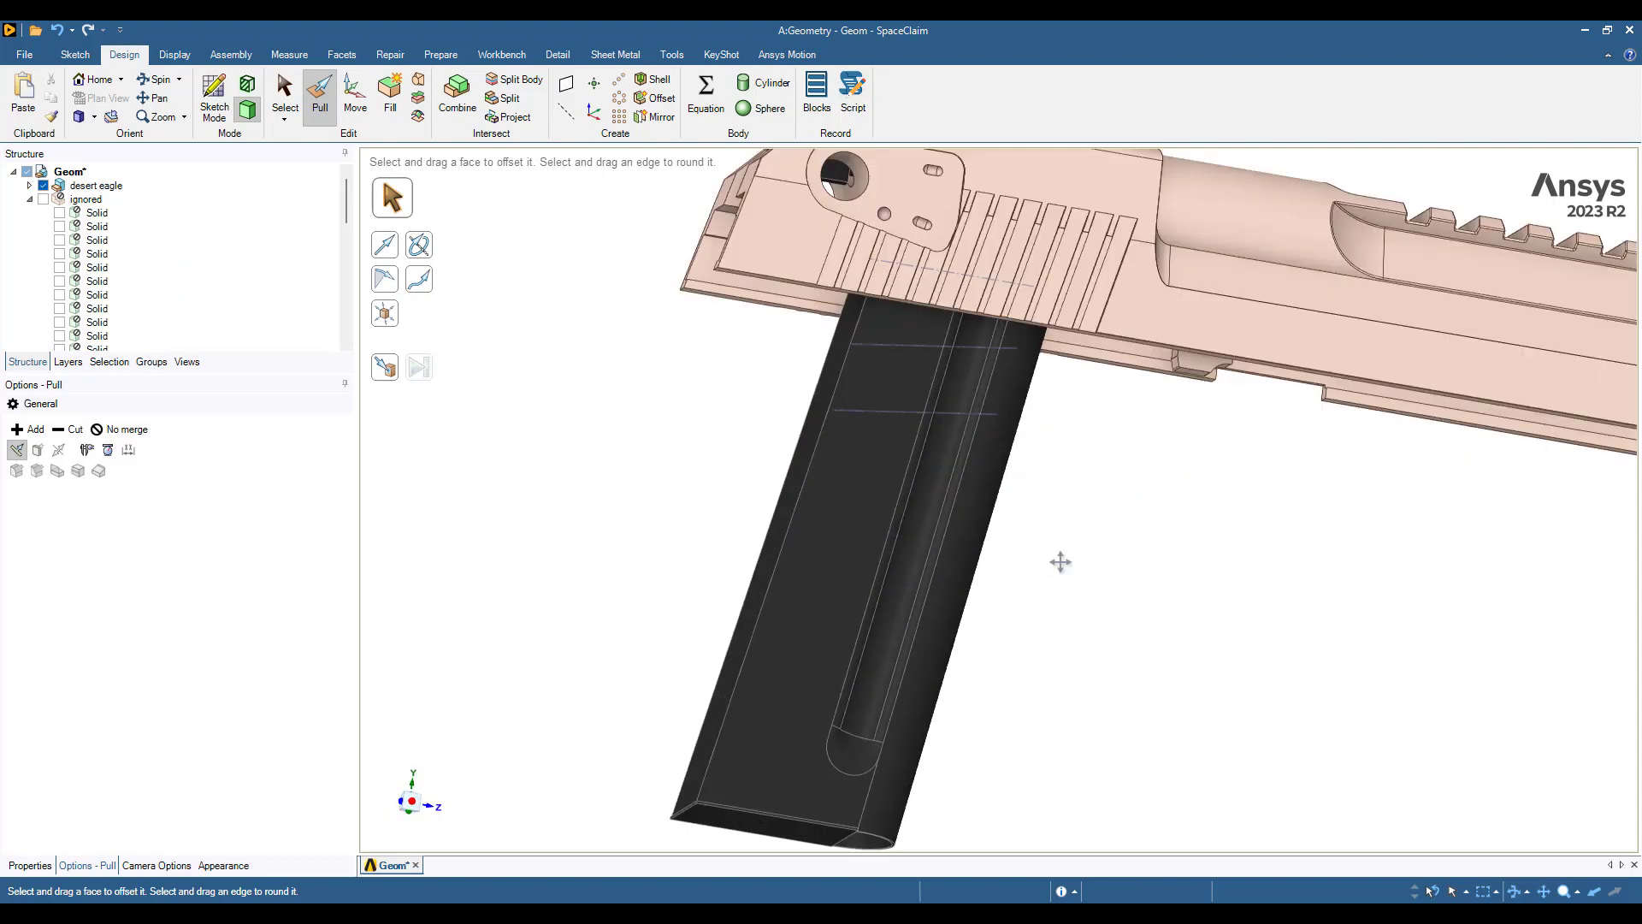
middle_click_drag(1061, 562, 1099, 606, "shift")
triple_click(952, 610)
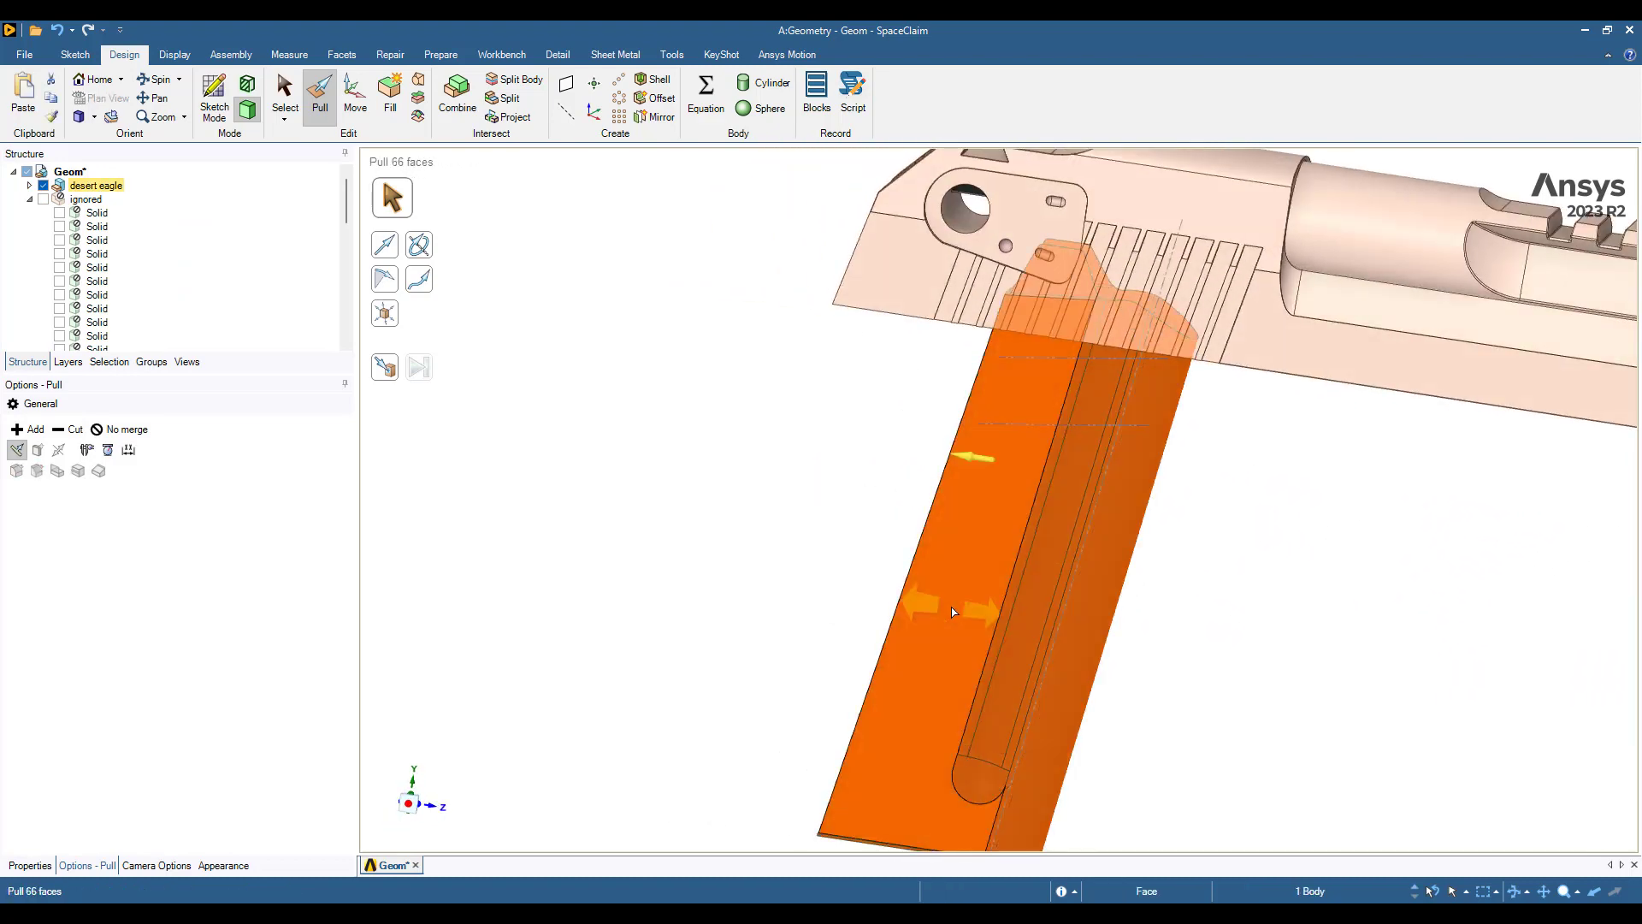
right_click(954, 611)
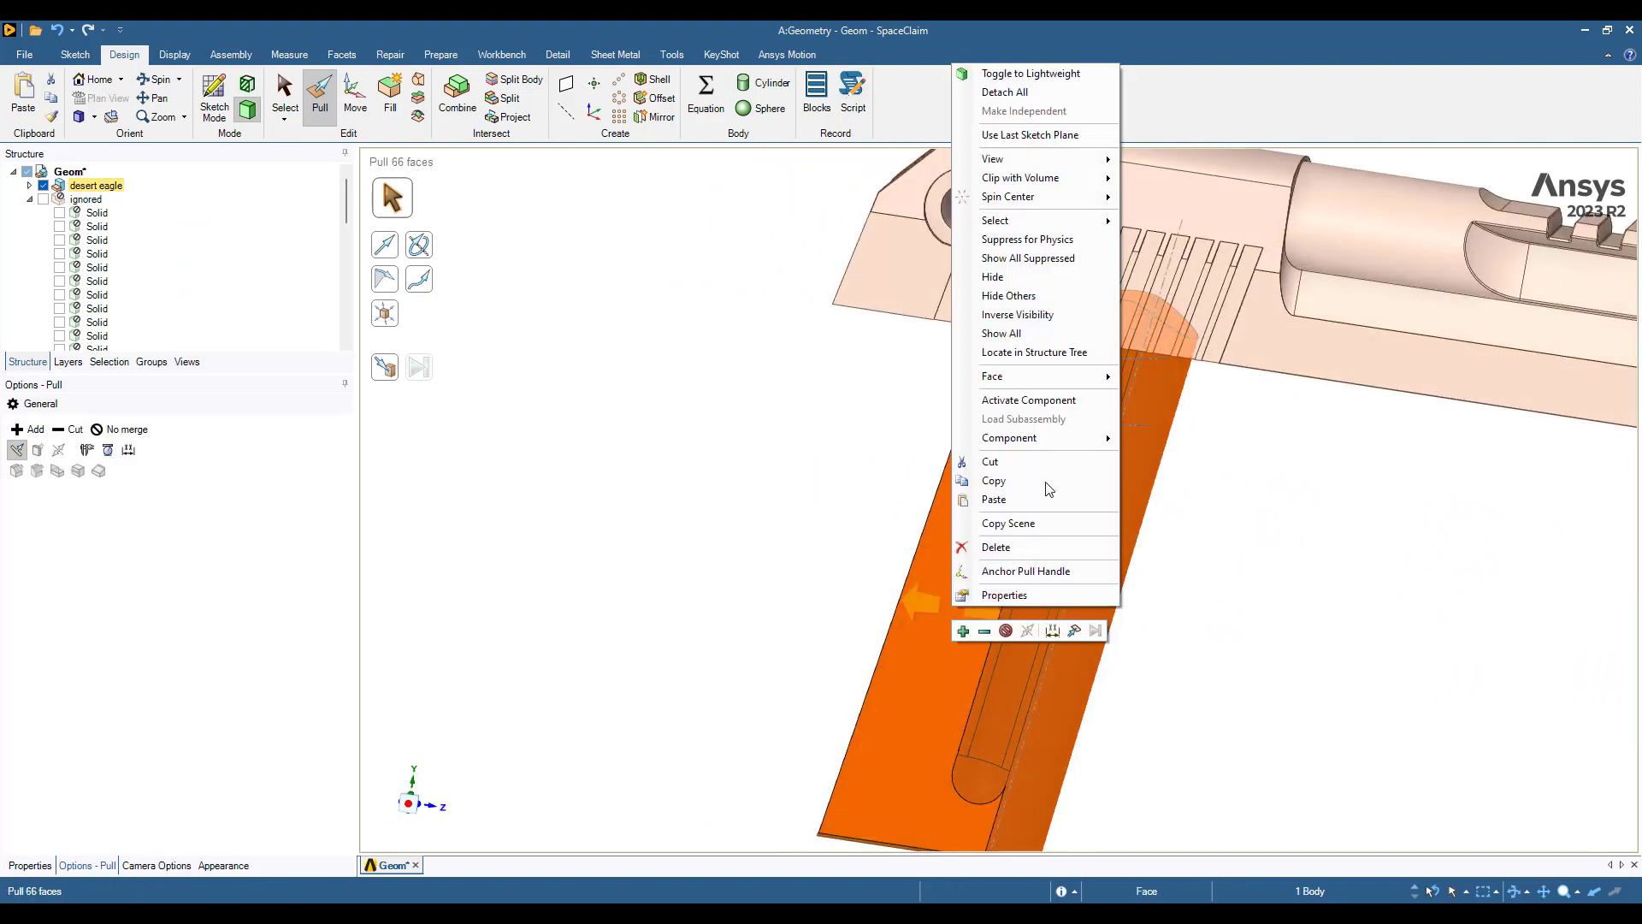
left_click(1025, 297)
Show all bodies again, hide the ignored component and clear the magazine selection
middle_click_drag(938, 440, 876, 635)
scroll(1087, 424, "up", 4)
scroll(1071, 470, "down", 2)
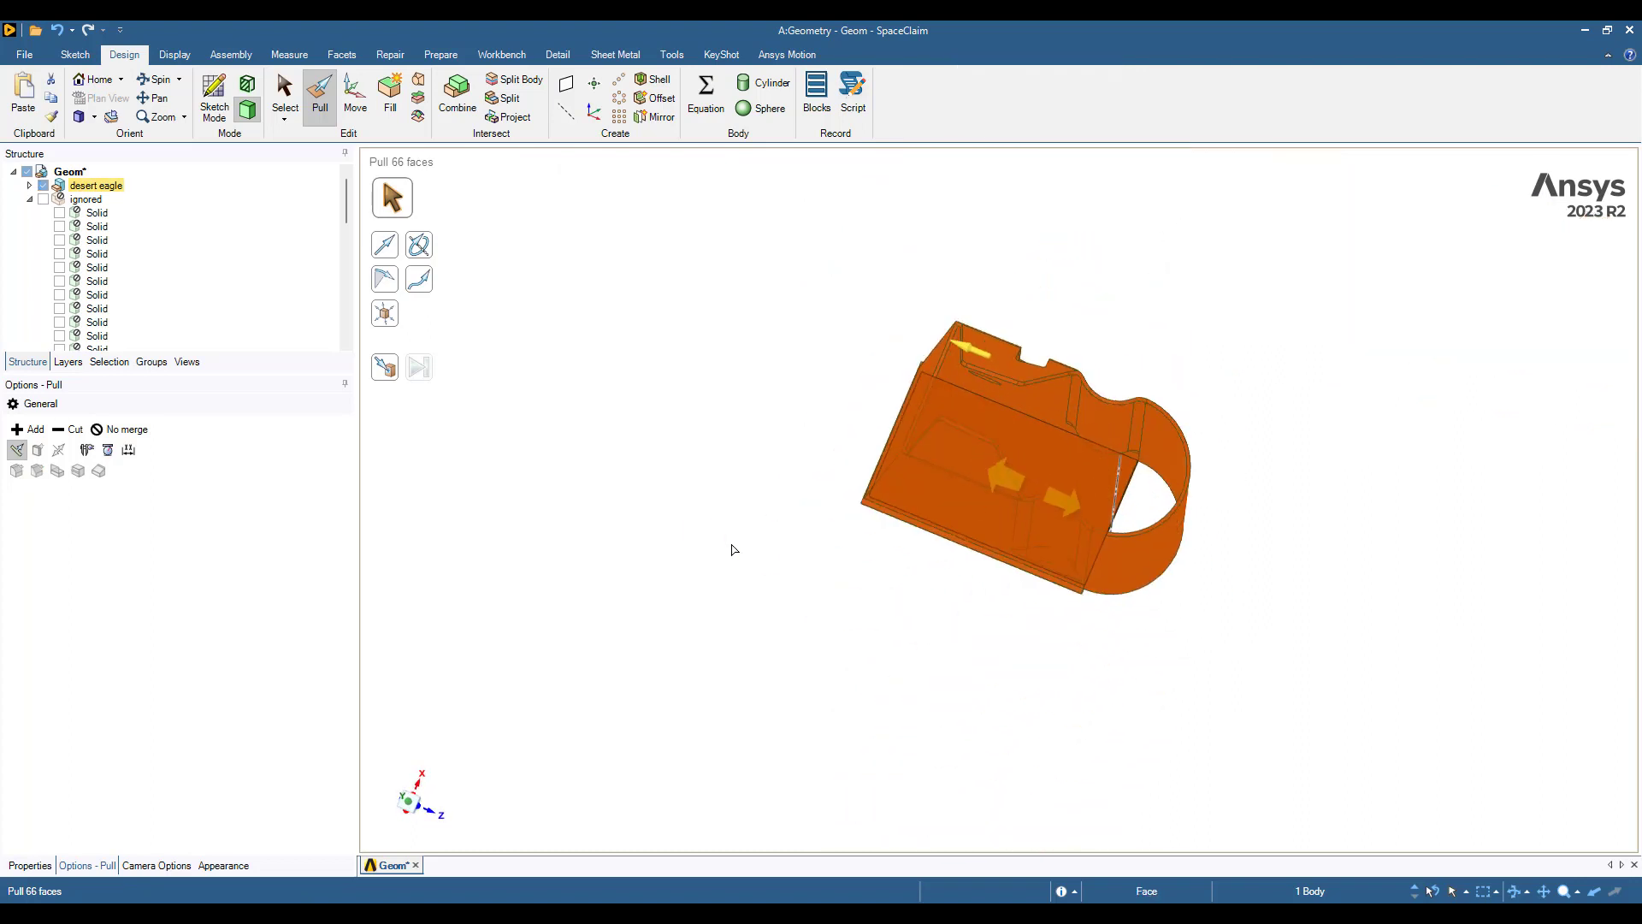
right_click(732, 550)
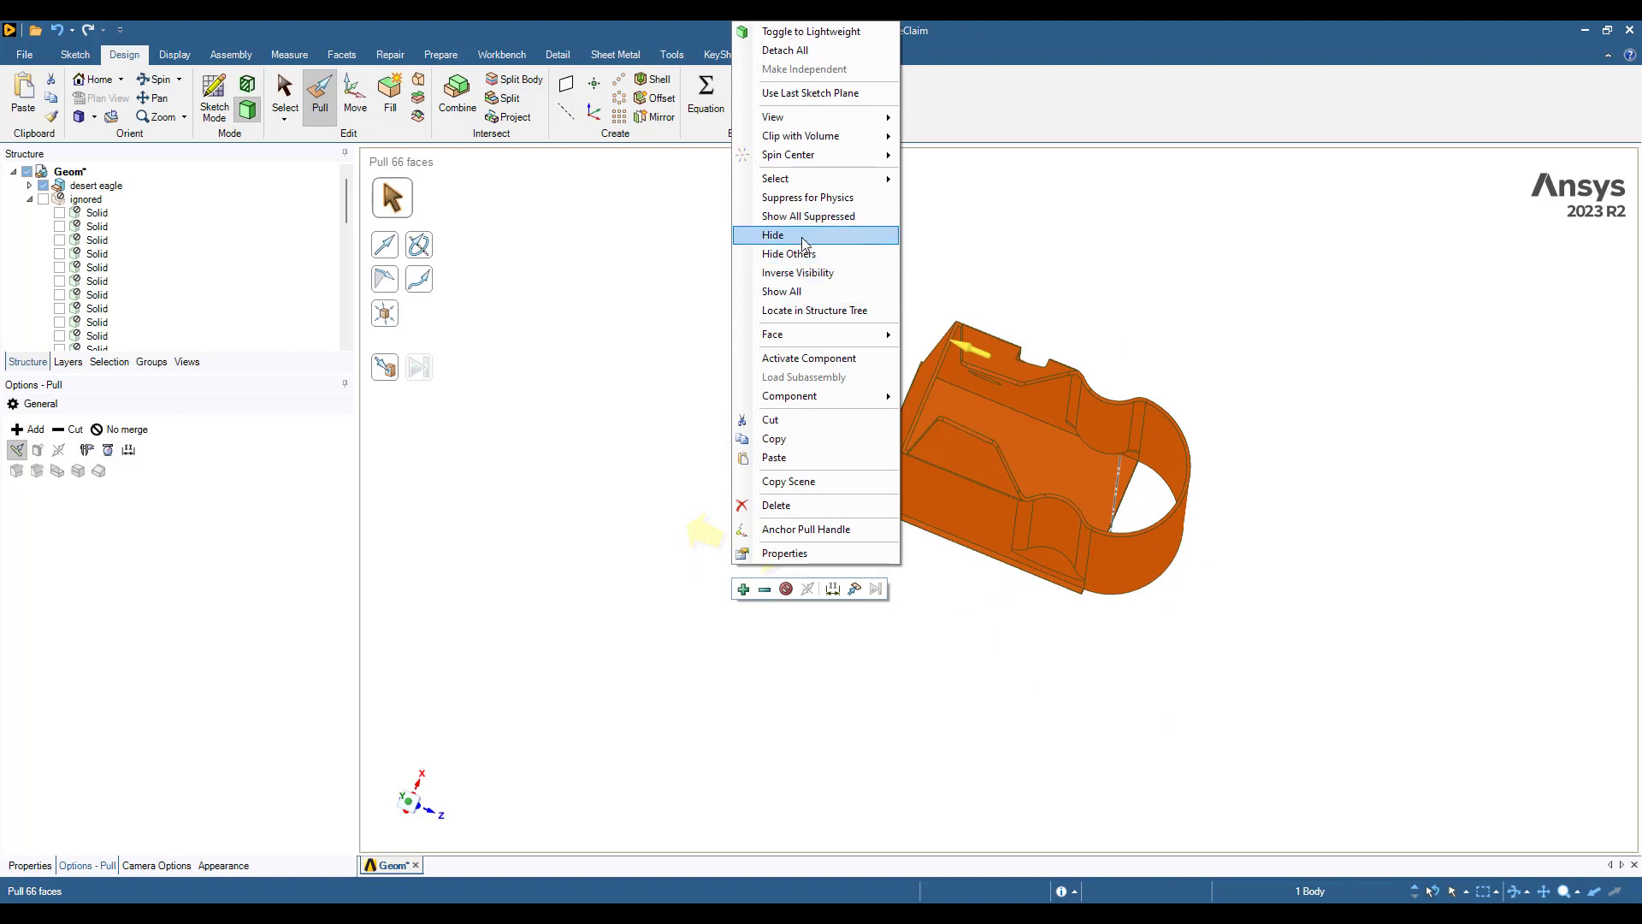
left_click(814, 291)
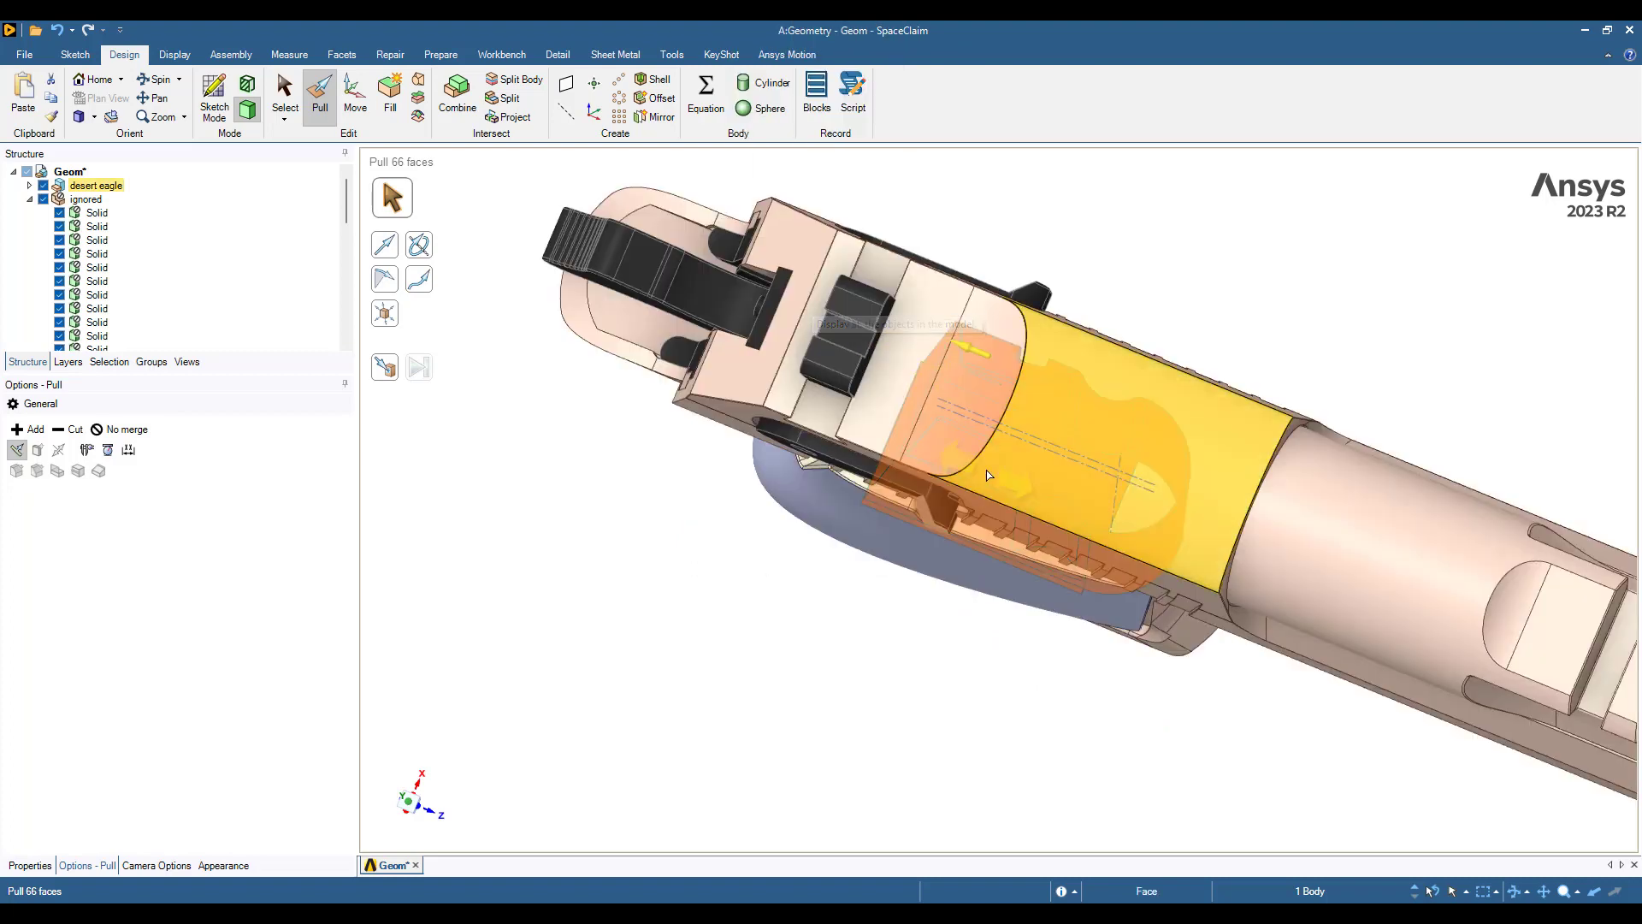
left_click(41, 200)
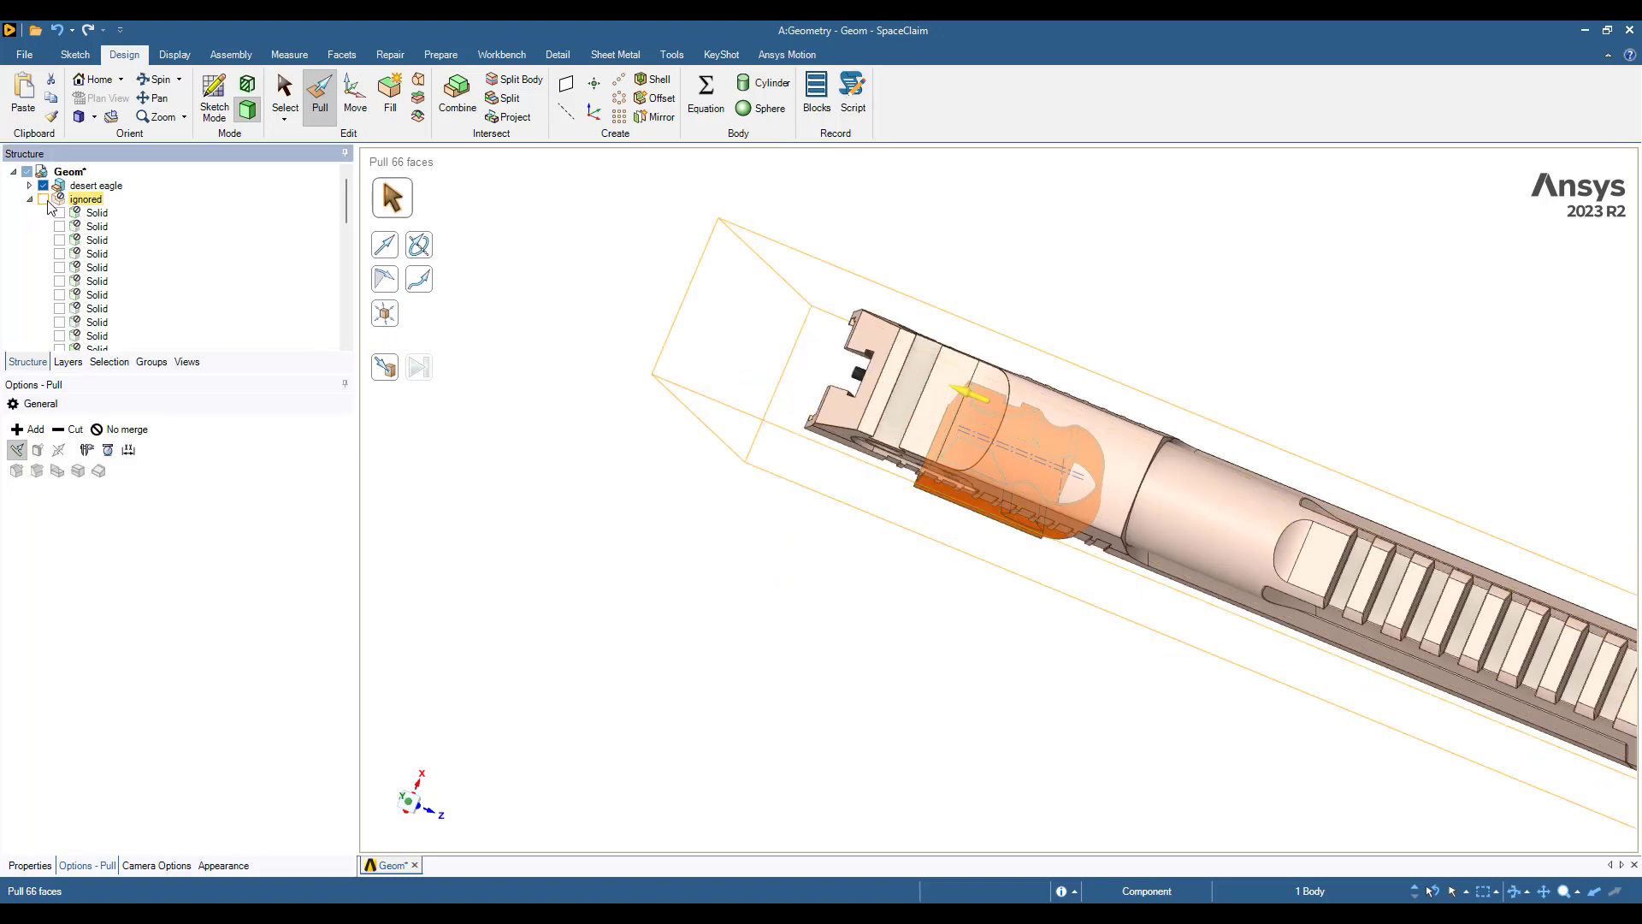
middle_click_drag(709, 483, 805, 366)
scroll(894, 520, "down", 3)
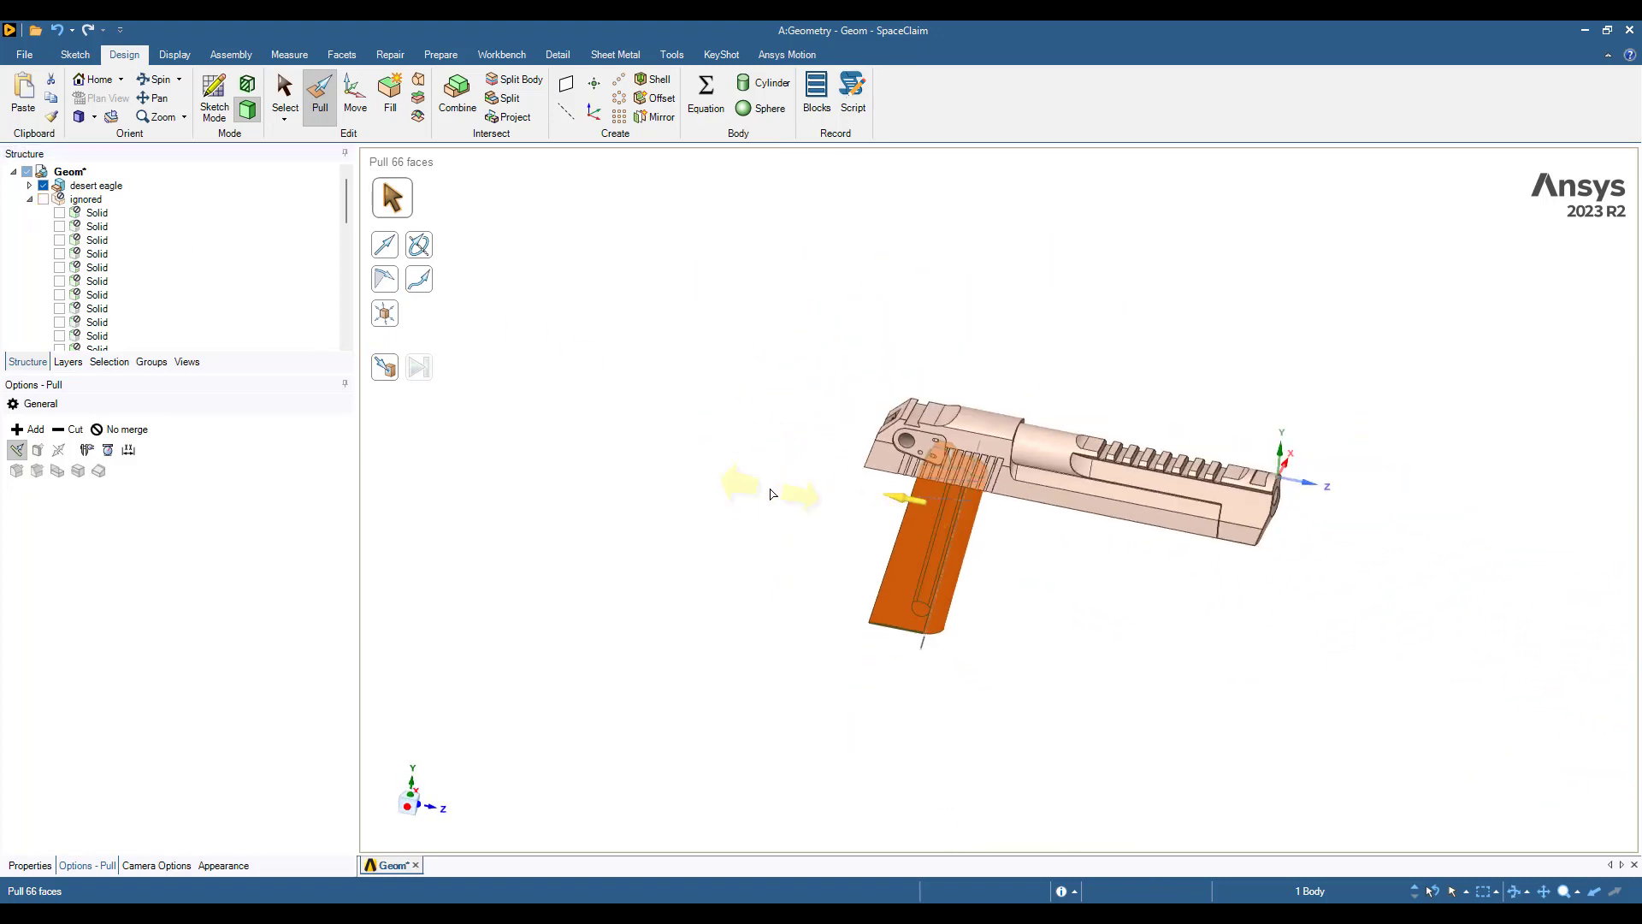
left_click(773, 492)
middle_click_drag(773, 492, 1019, 444)
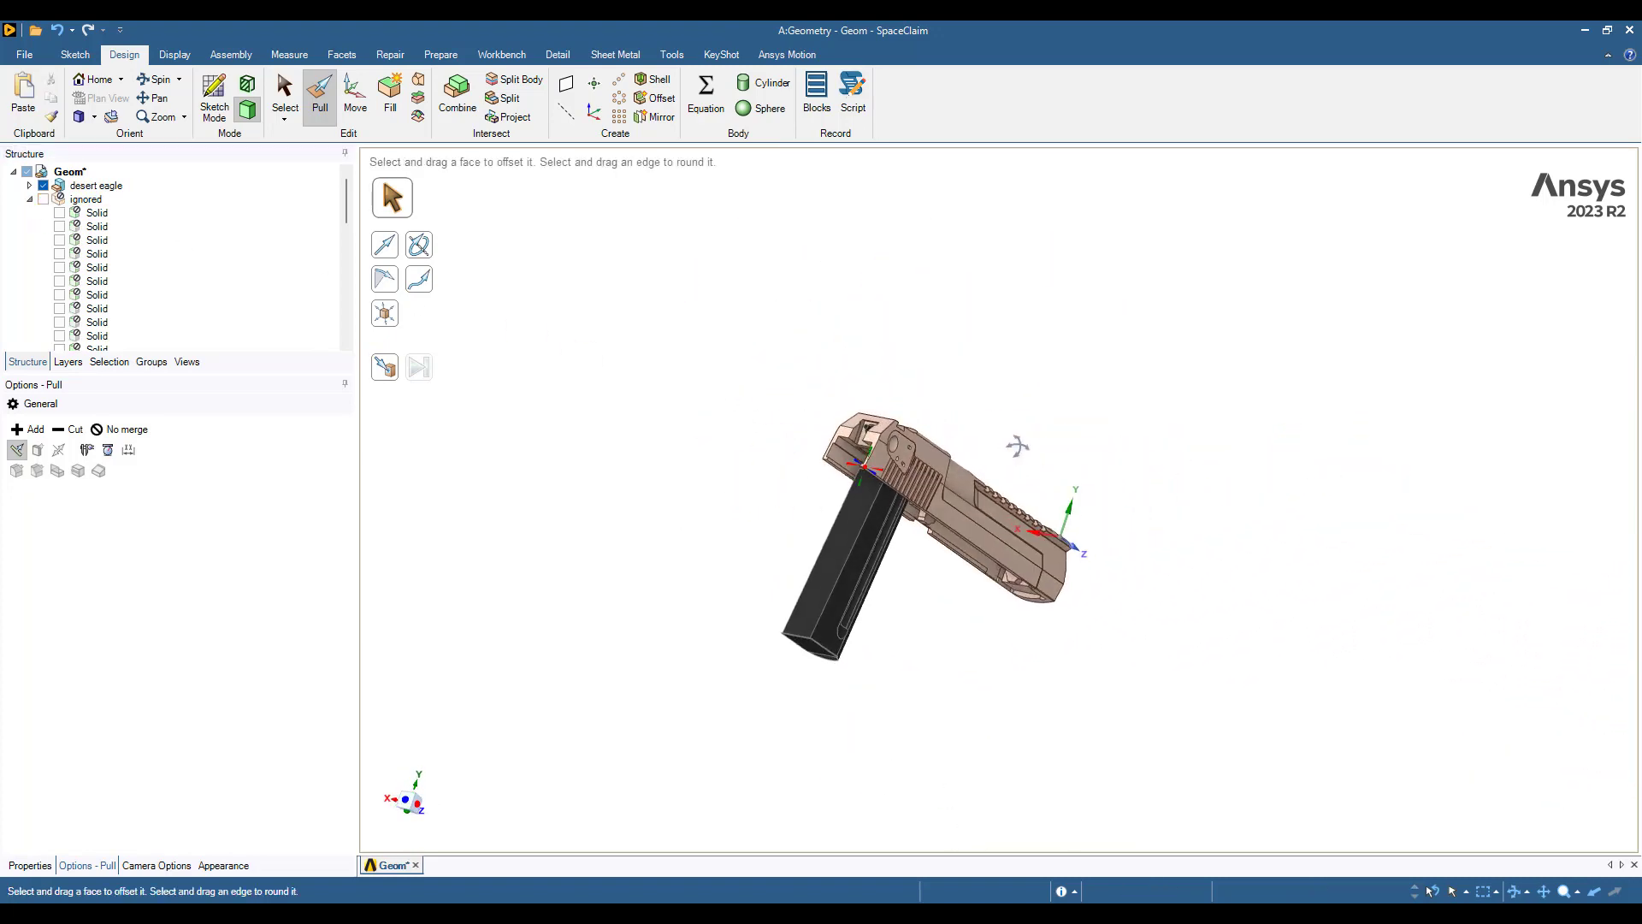
Create a plane normal to the origin's X axis, running lengthwise through the middle of the pistol
left_click(567, 85)
middle_click_drag(1257, 407, 1205, 517)
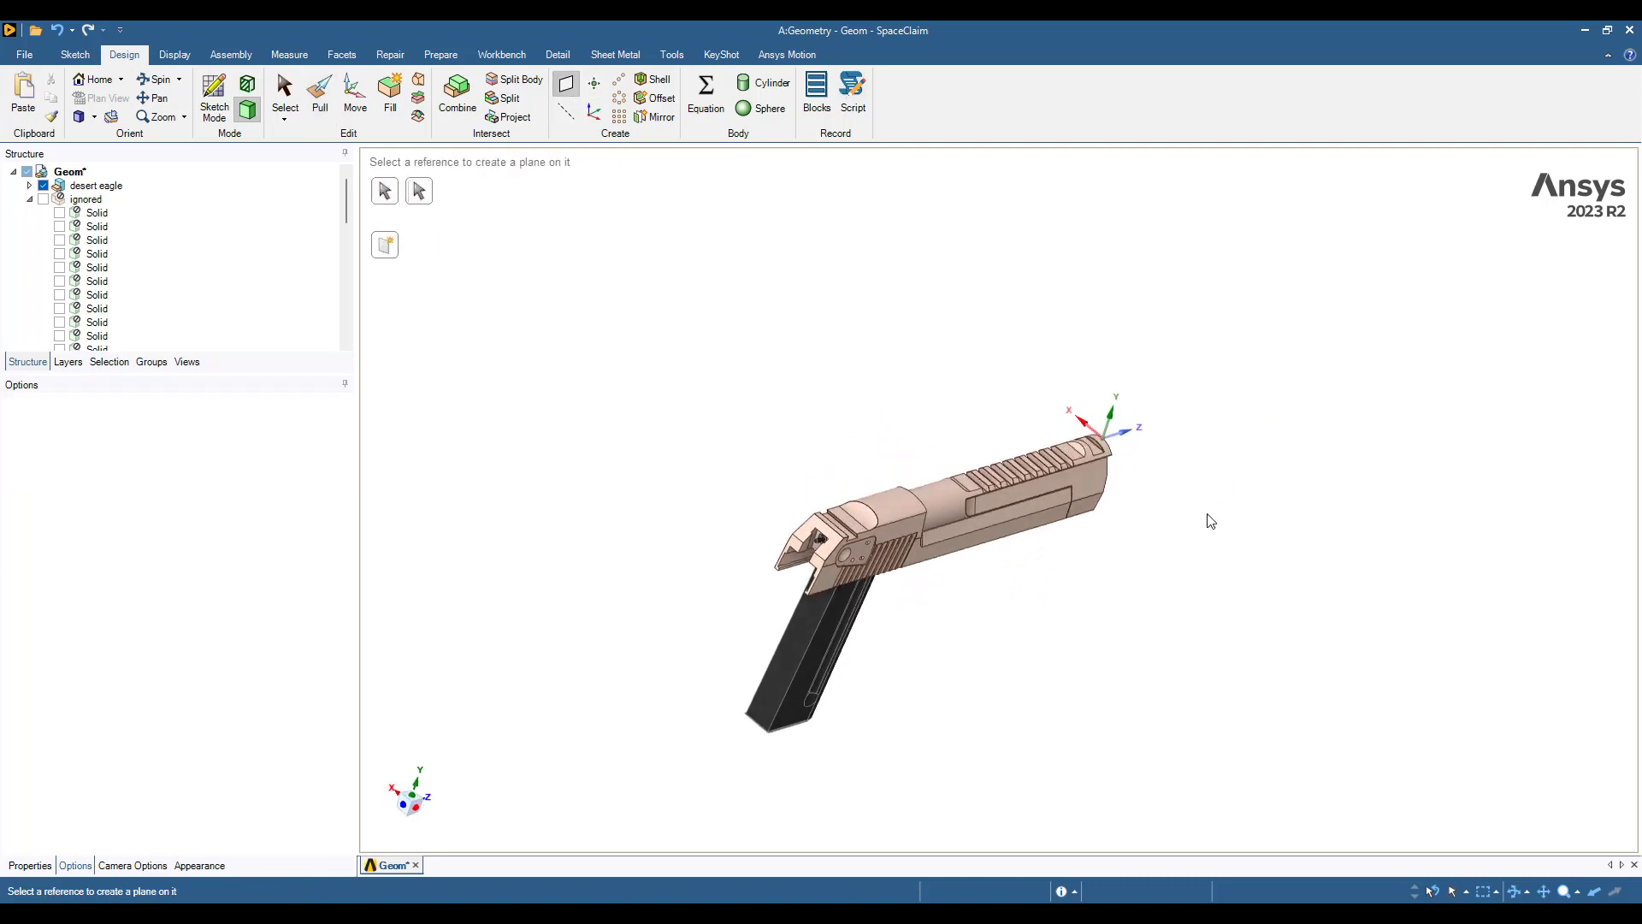
left_click(1084, 425)
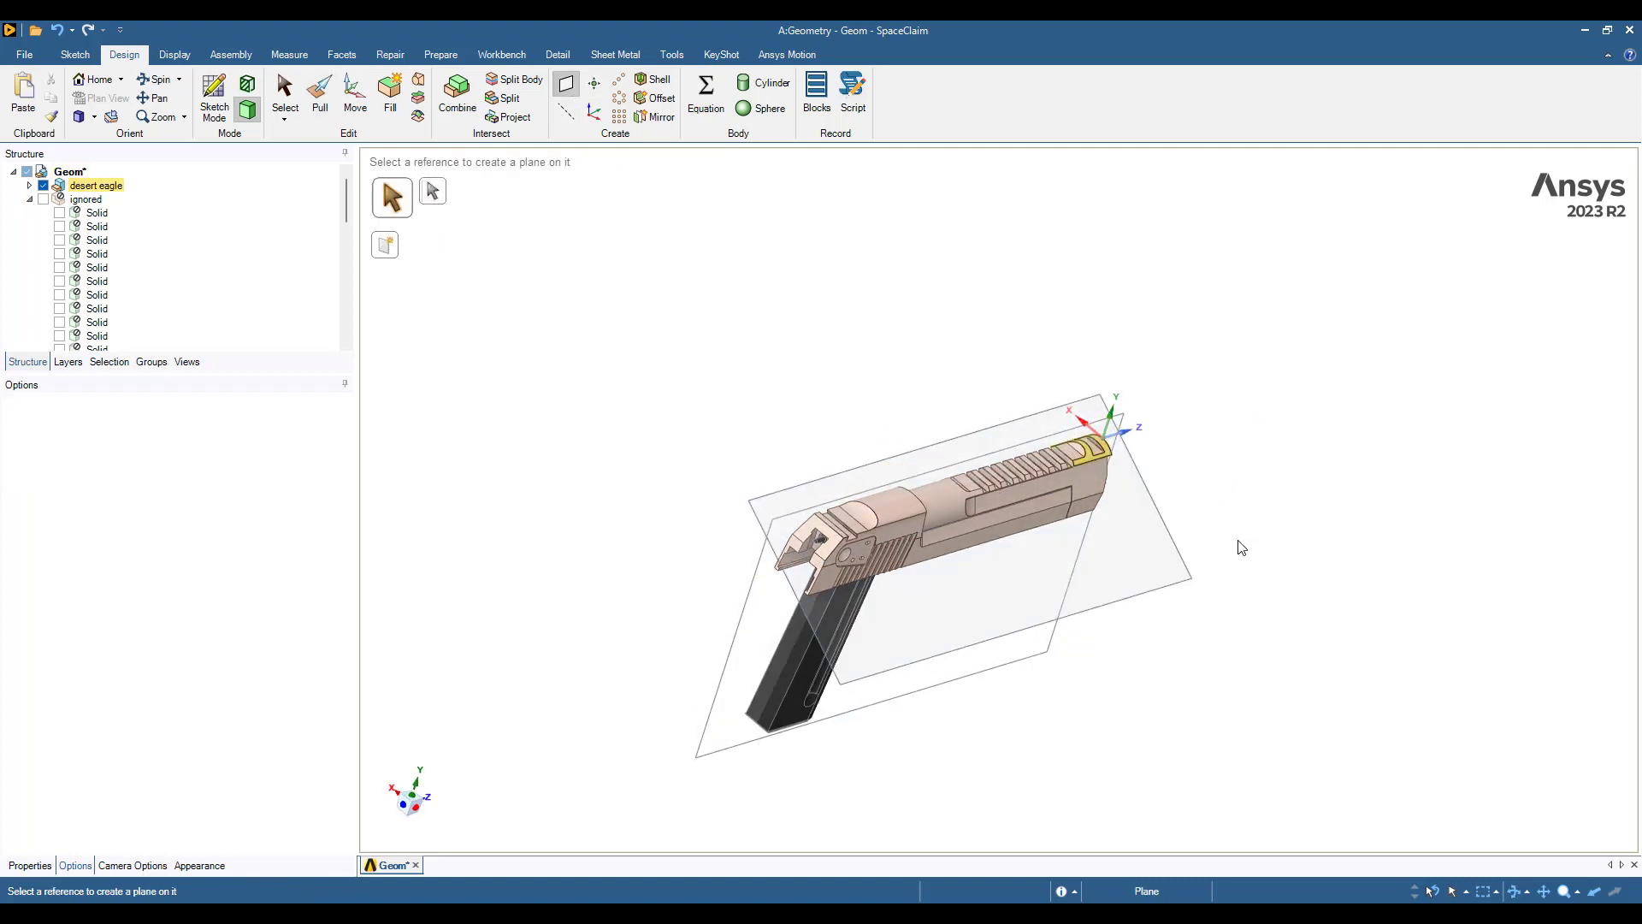
middle_click_drag(1239, 547, 1129, 457)
key("Escape")
middle_click_drag(1042, 578, 927, 571)
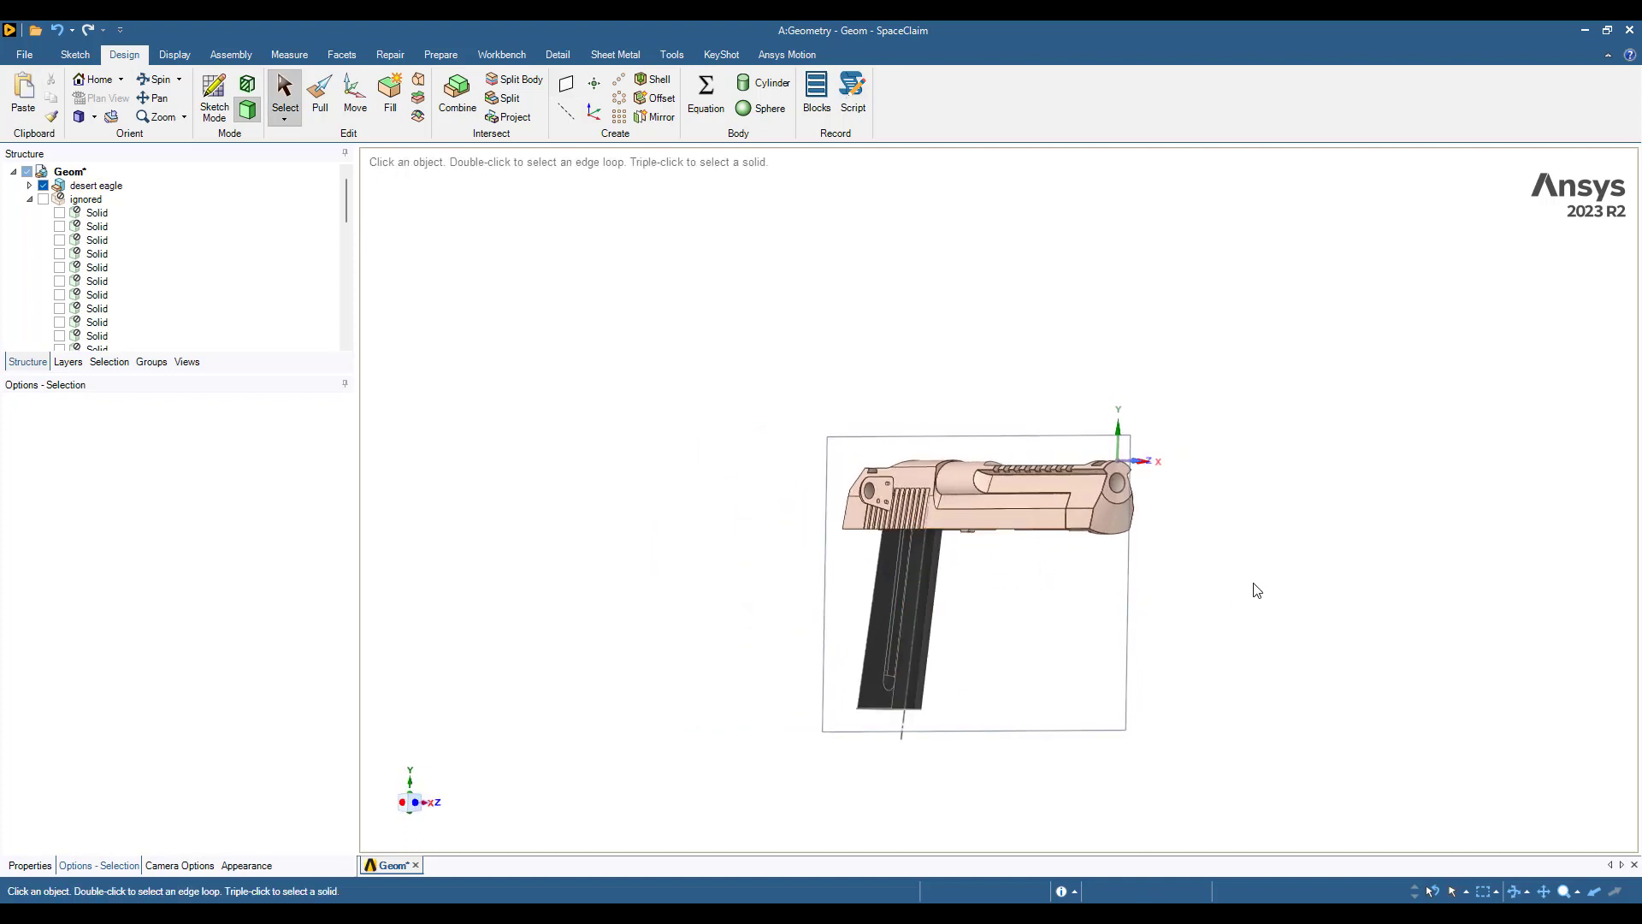
mouse_move(1215, 589)
middle_mouse_down()
mouse_move(1191, 579)
mouse_move(1326, 564)
mouse_move(1292, 562)
middle_mouse_up()
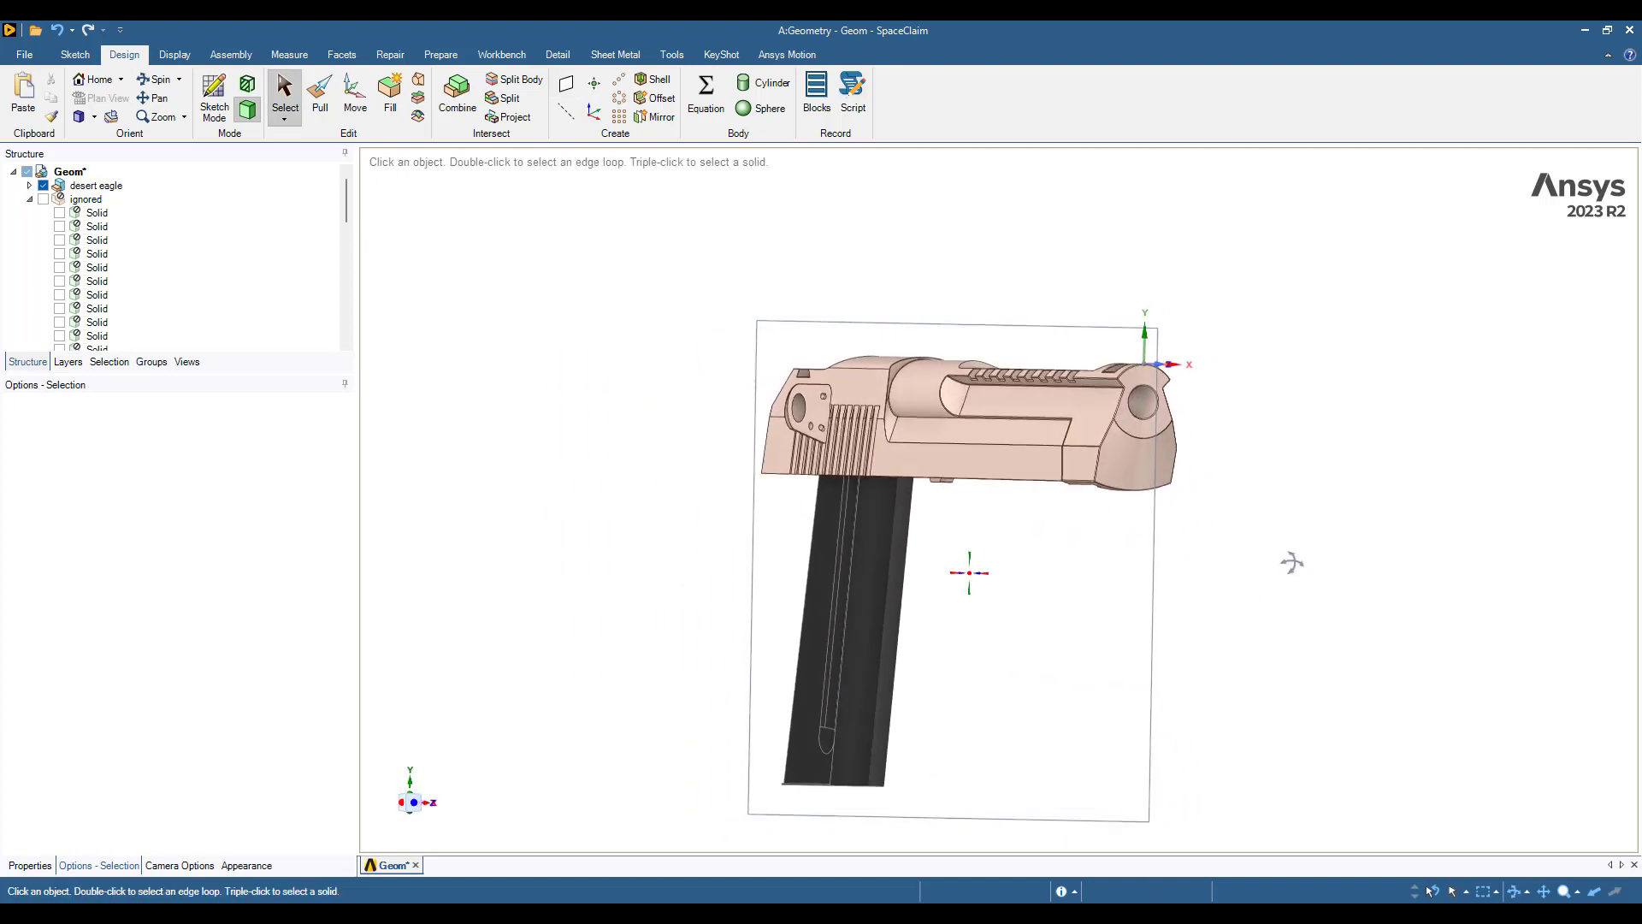
Split all visible slide, barrel and magazine bodies with the lengthwise mid-plane using Split Body
key("v")
left_click(521, 80)
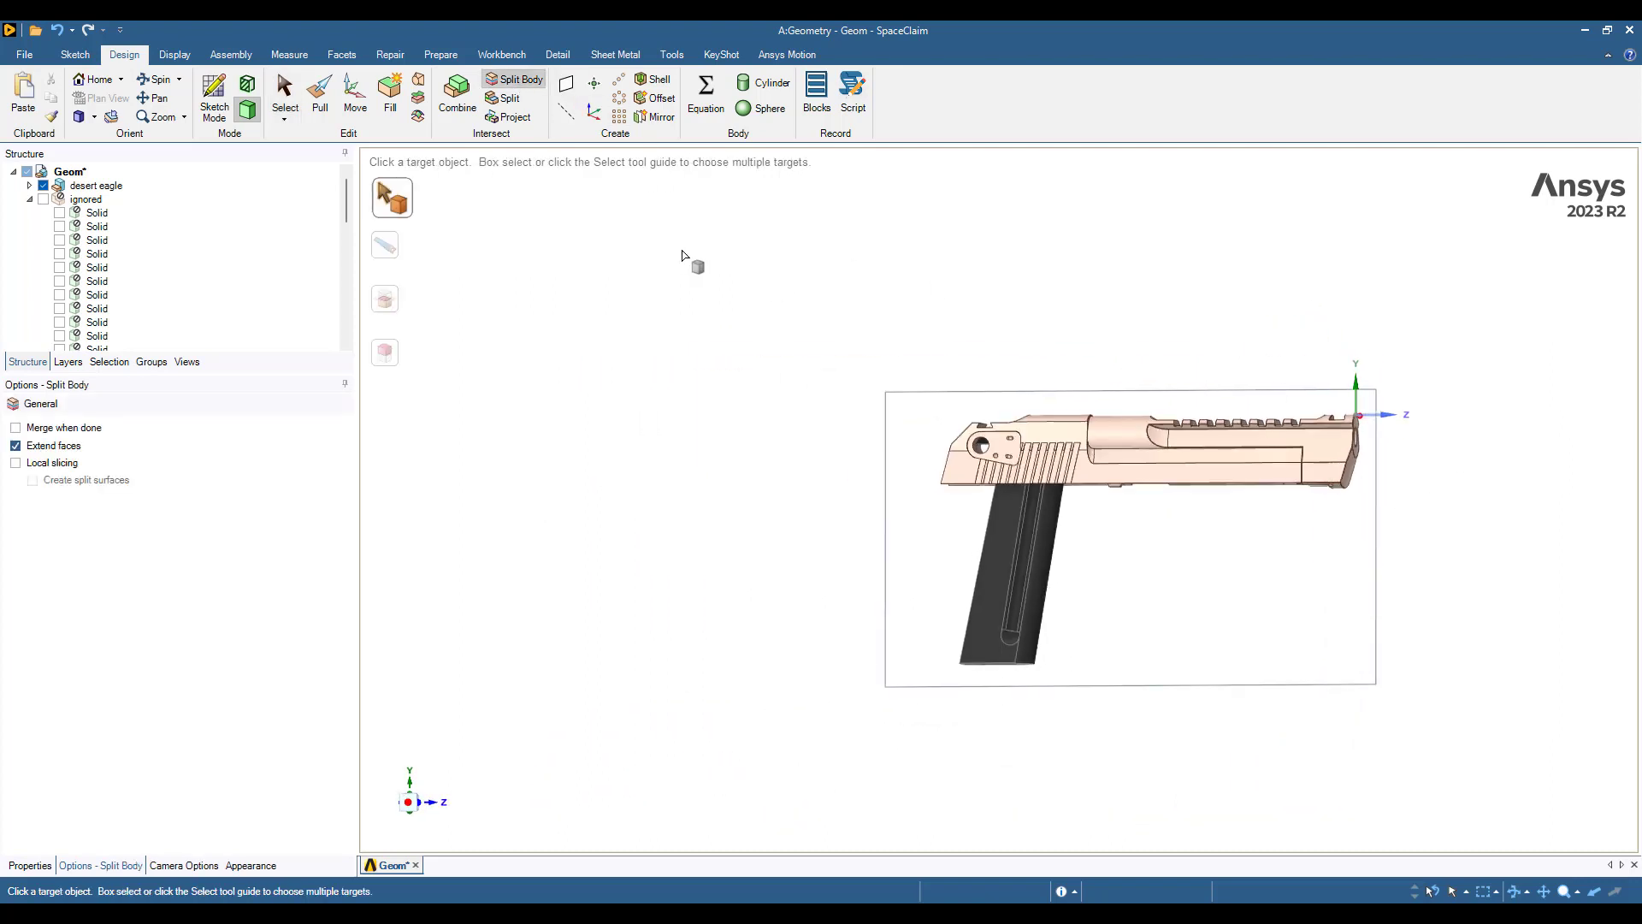
left_click_drag(679, 250, 1547, 768)
middle_click_drag(1433, 681, 1109, 502)
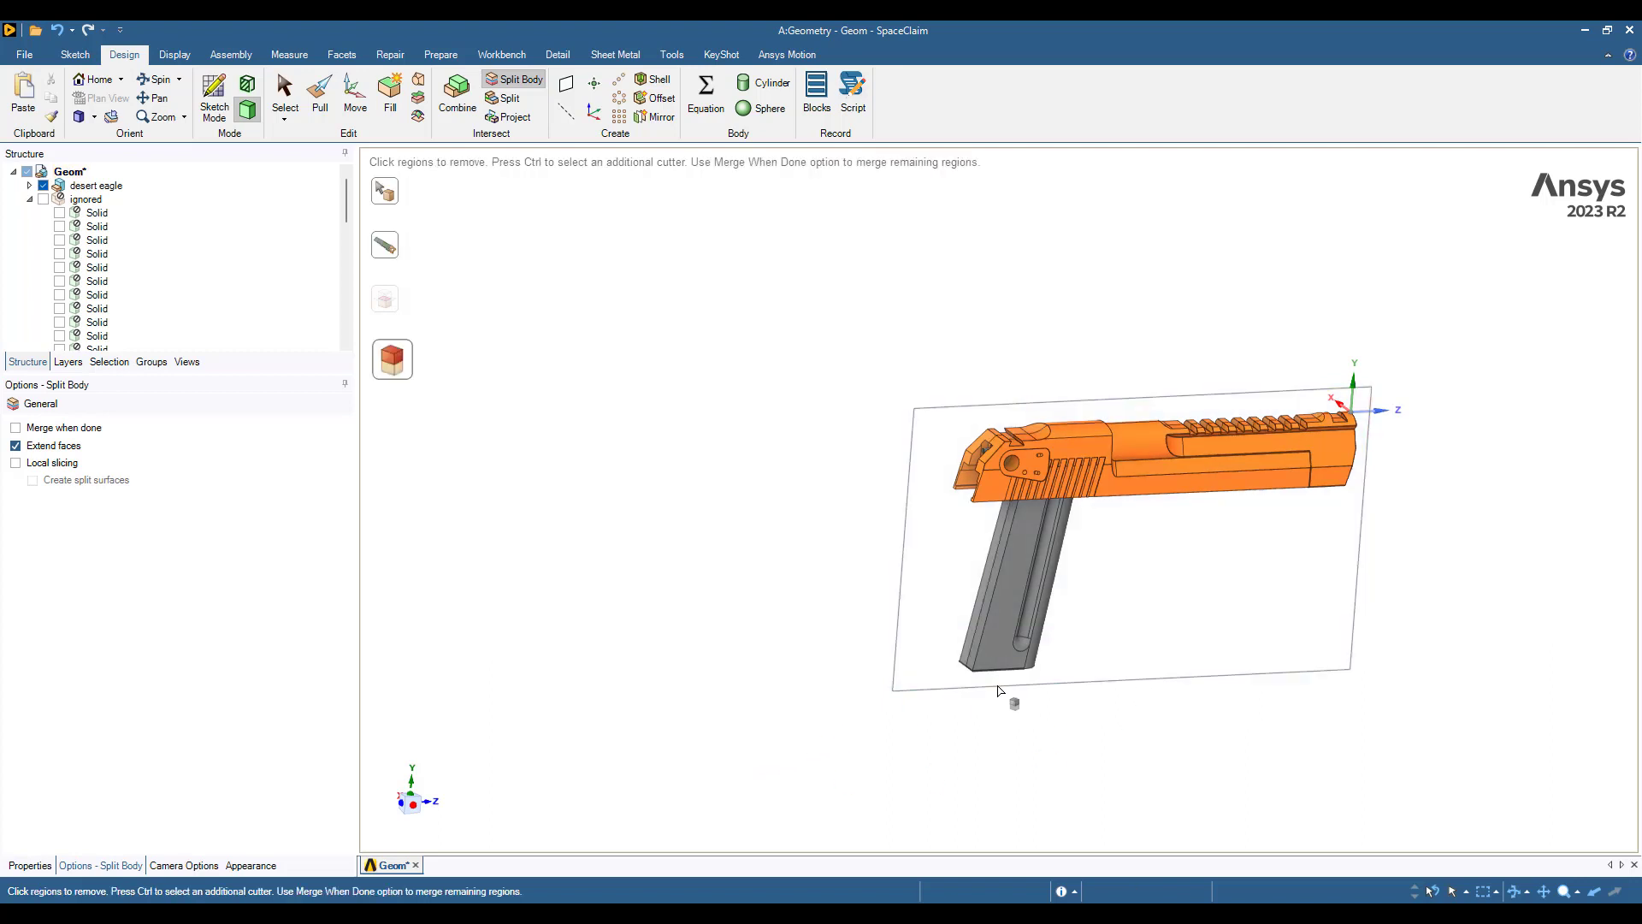
Remove the split regions on the negative X side of the mid-plane, leaving a half model
left_click(403, 806)
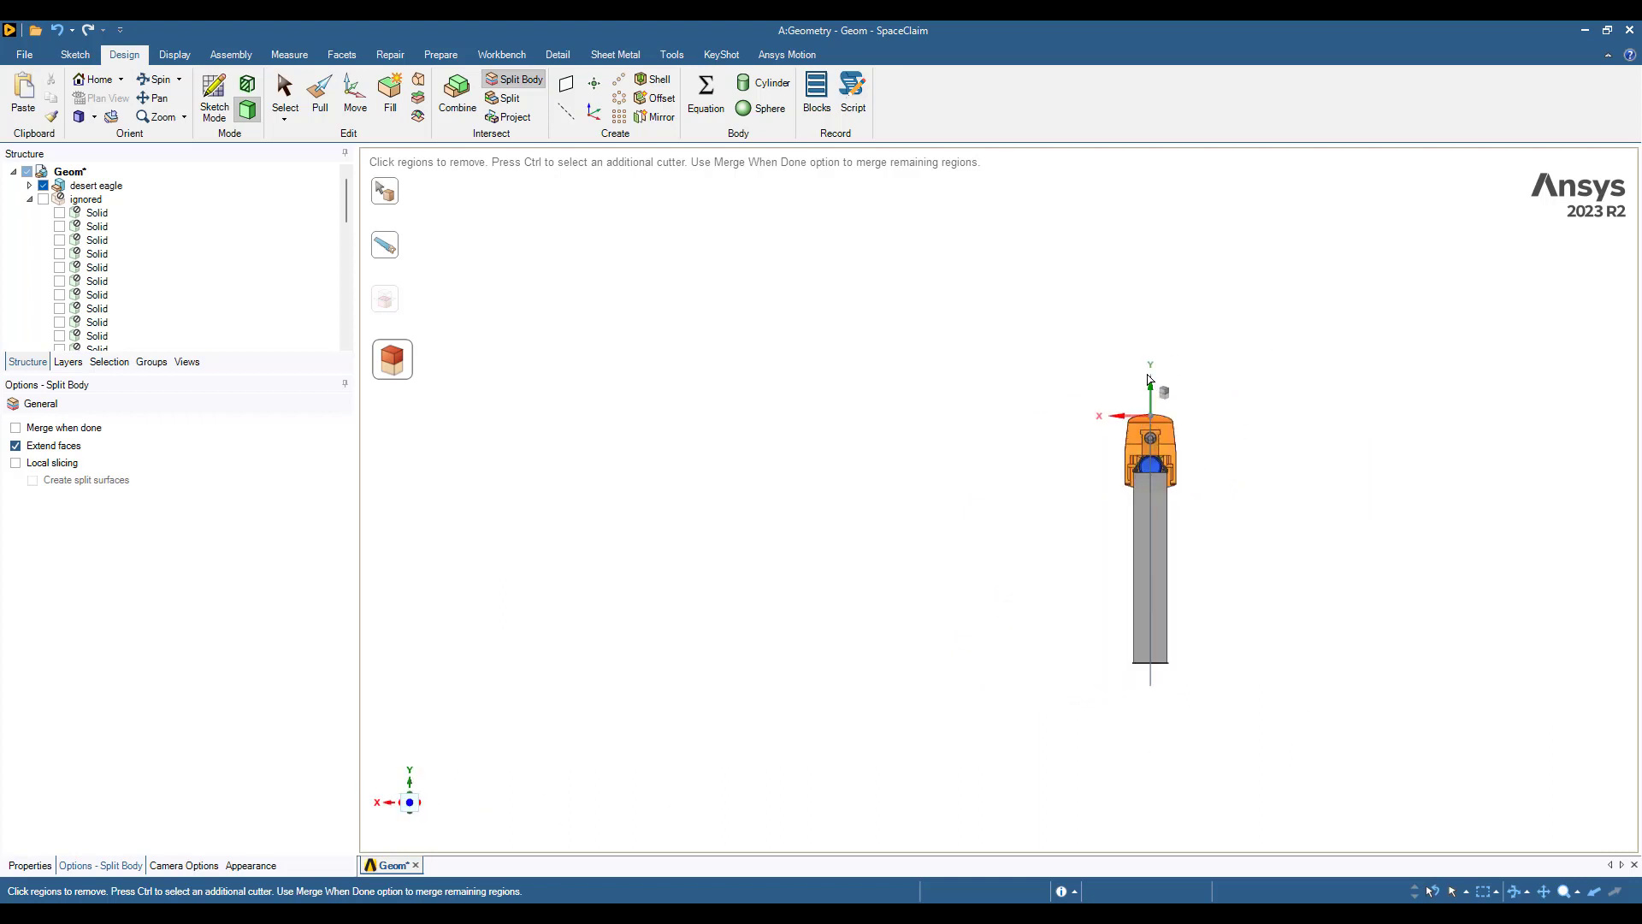
scroll(1164, 425, "up", 2)
scroll(1153, 399, "down", 3)
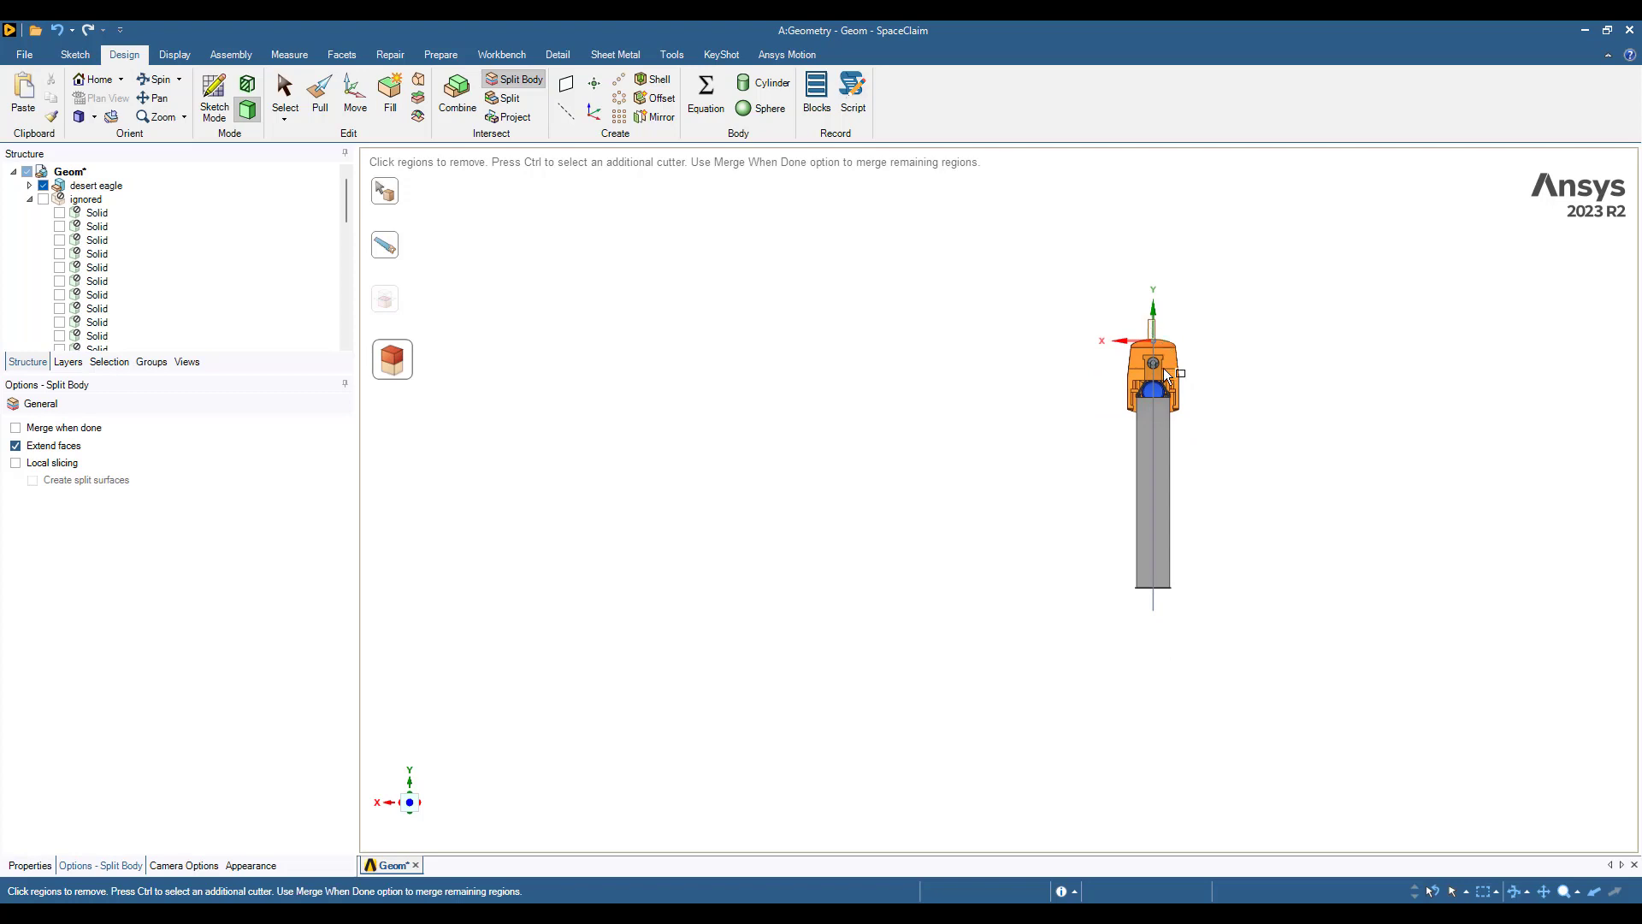
left_click_drag(1234, 626, 1236, 626)
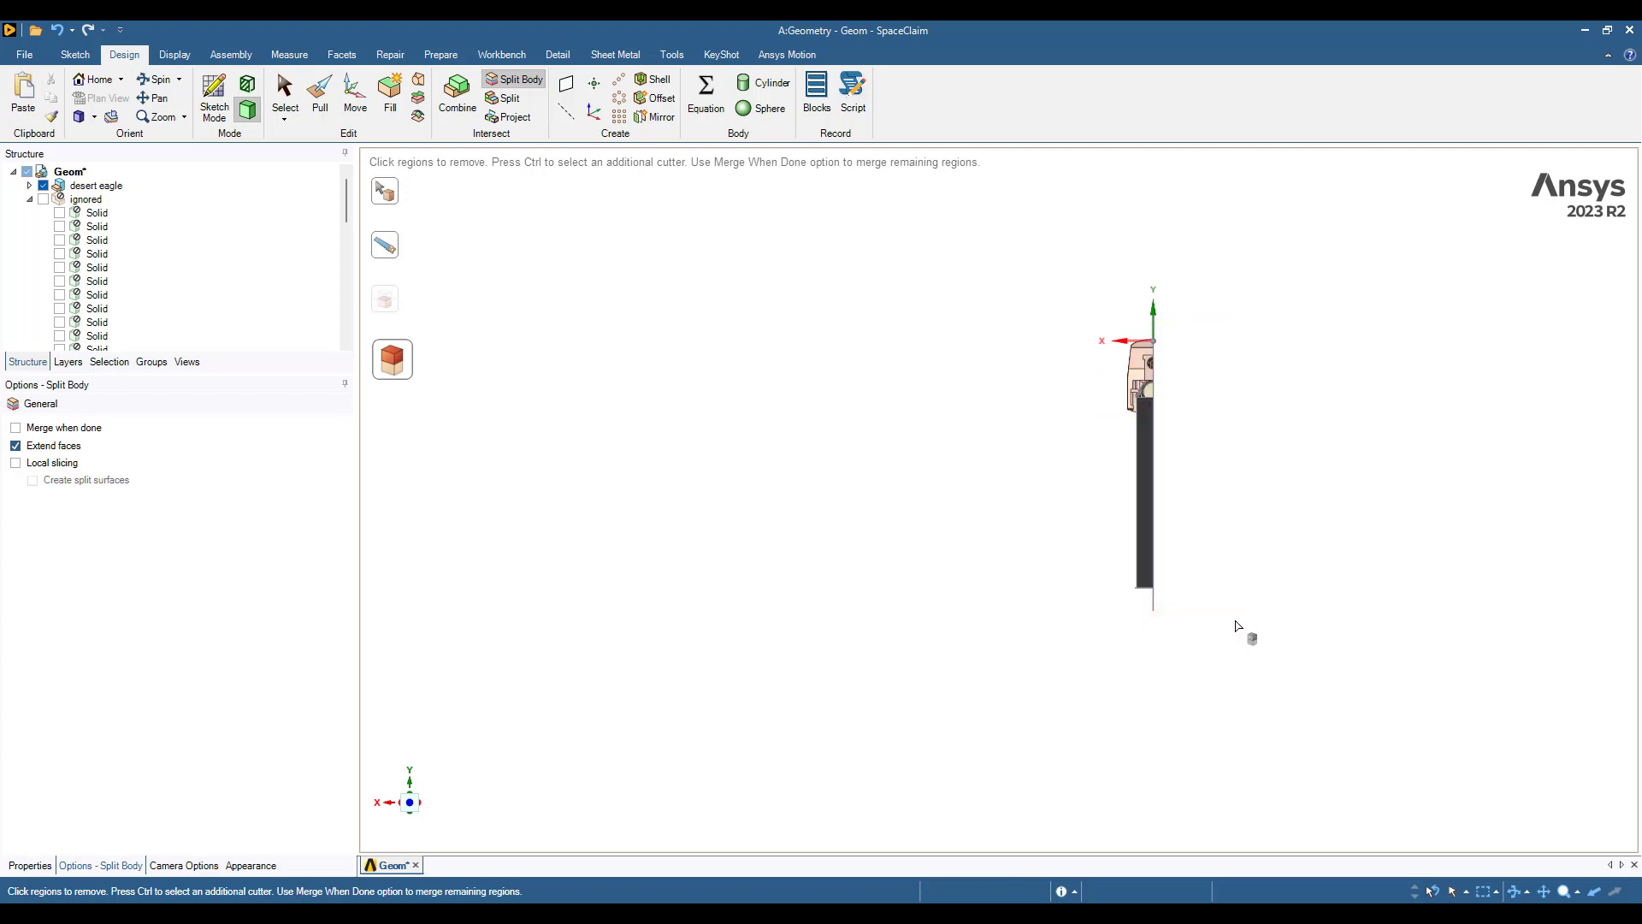
key("Escape")
key("Escape")
middle_click_drag(1275, 553, 1136, 561)
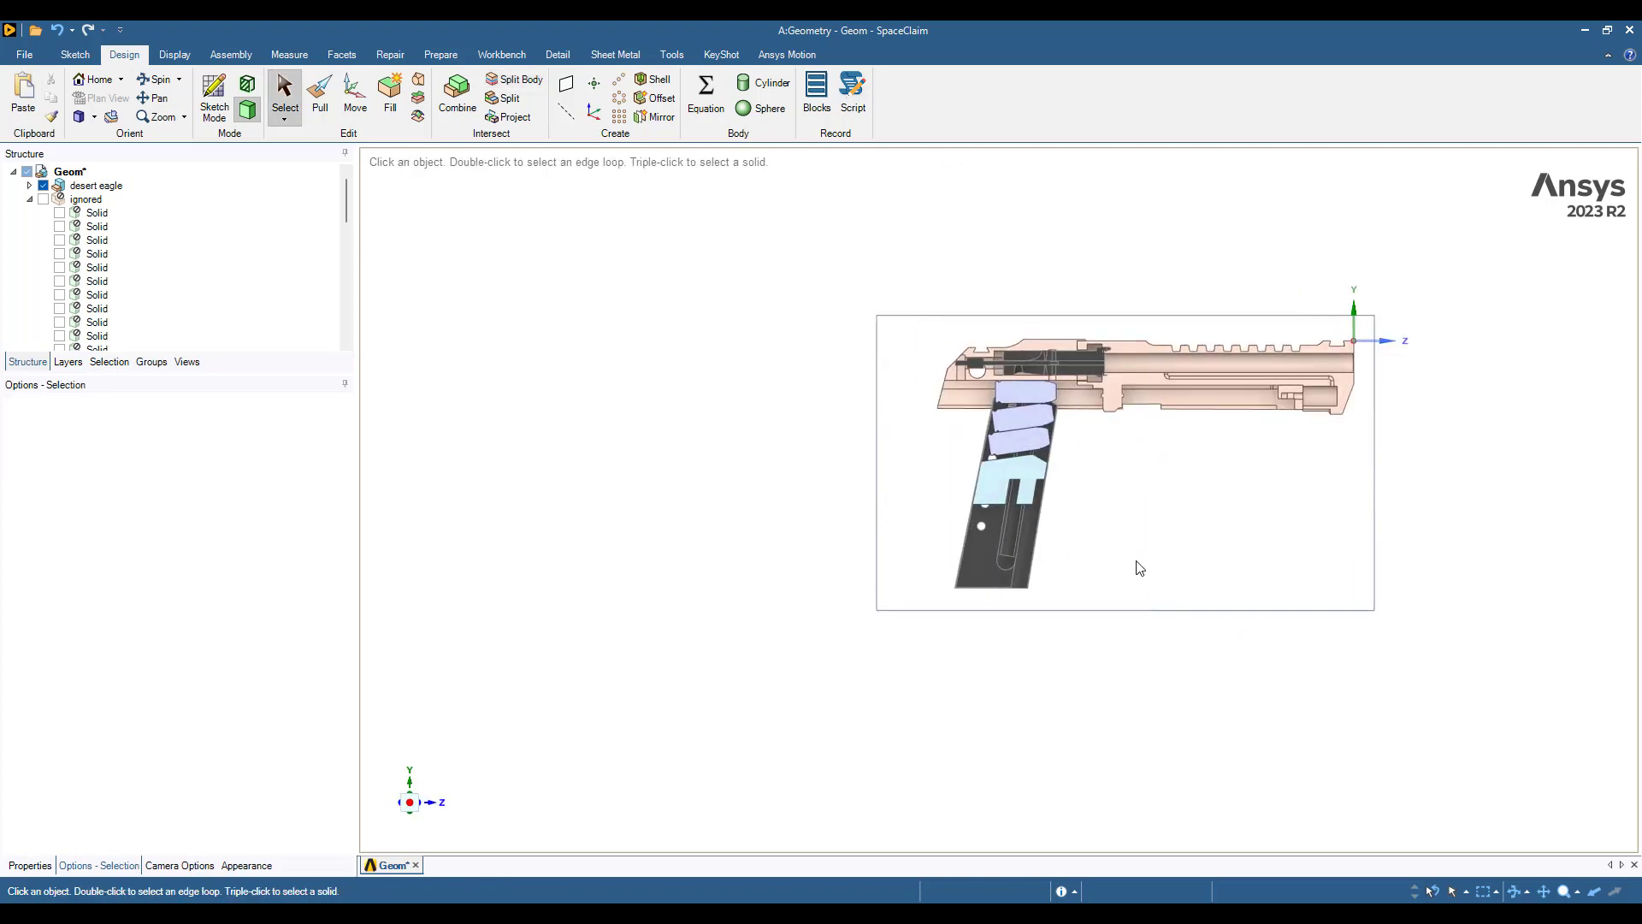
Move the whole barrel body about 5.46 mm along the positive Z direction
scroll(1097, 453, "up", 5)
middle_click_drag(1127, 455, 1172, 760, "shift")
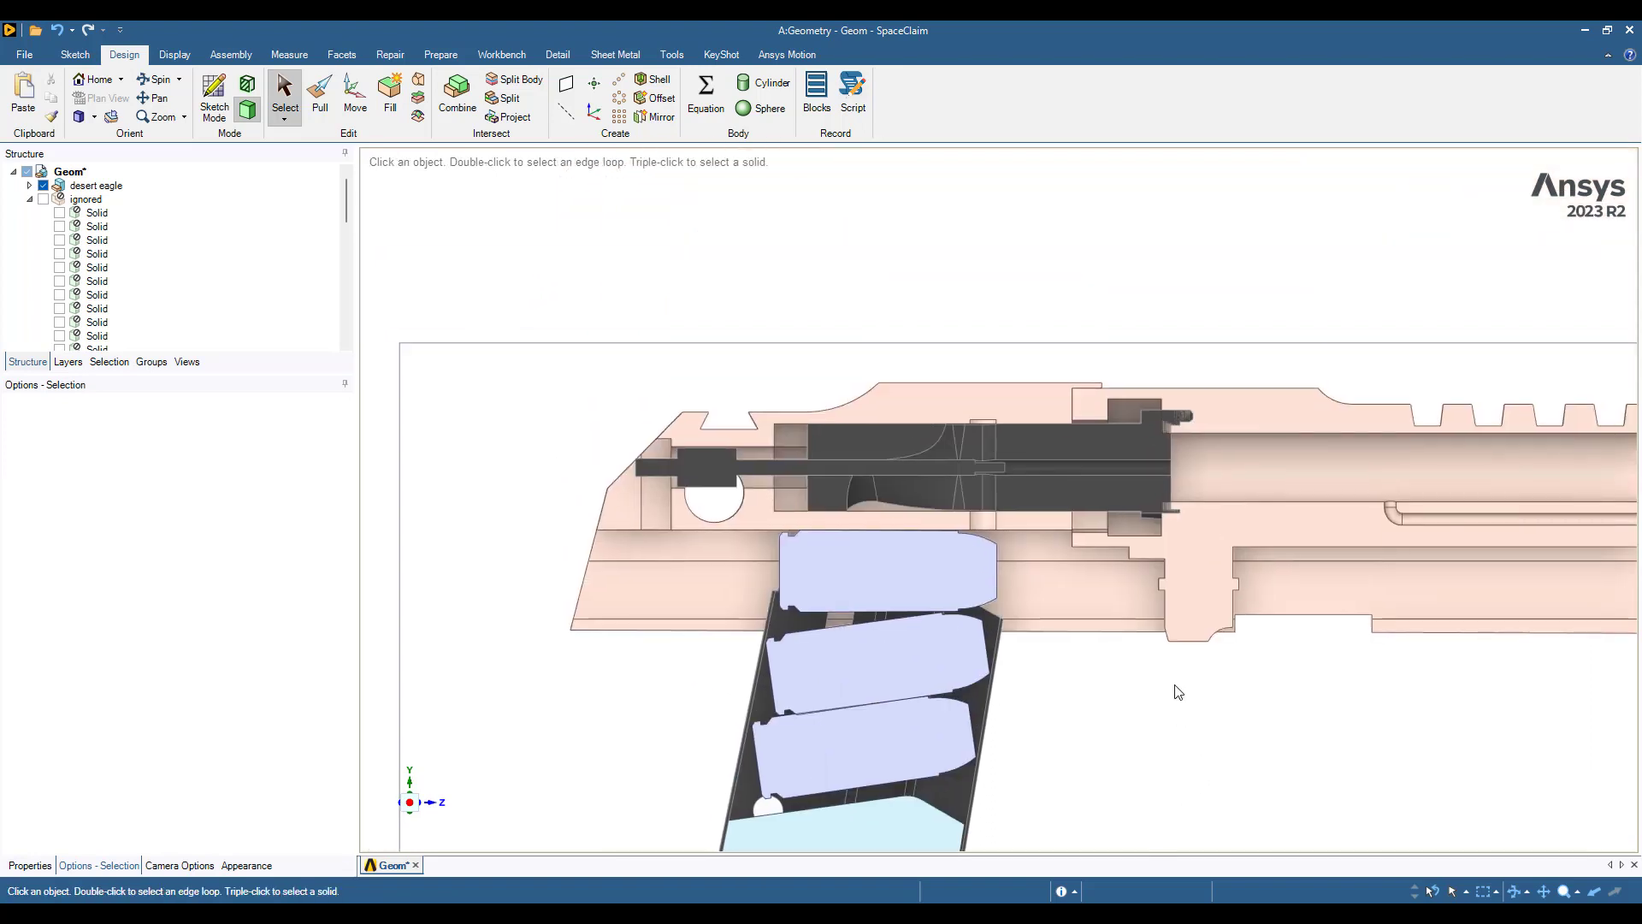
left_click(1277, 401)
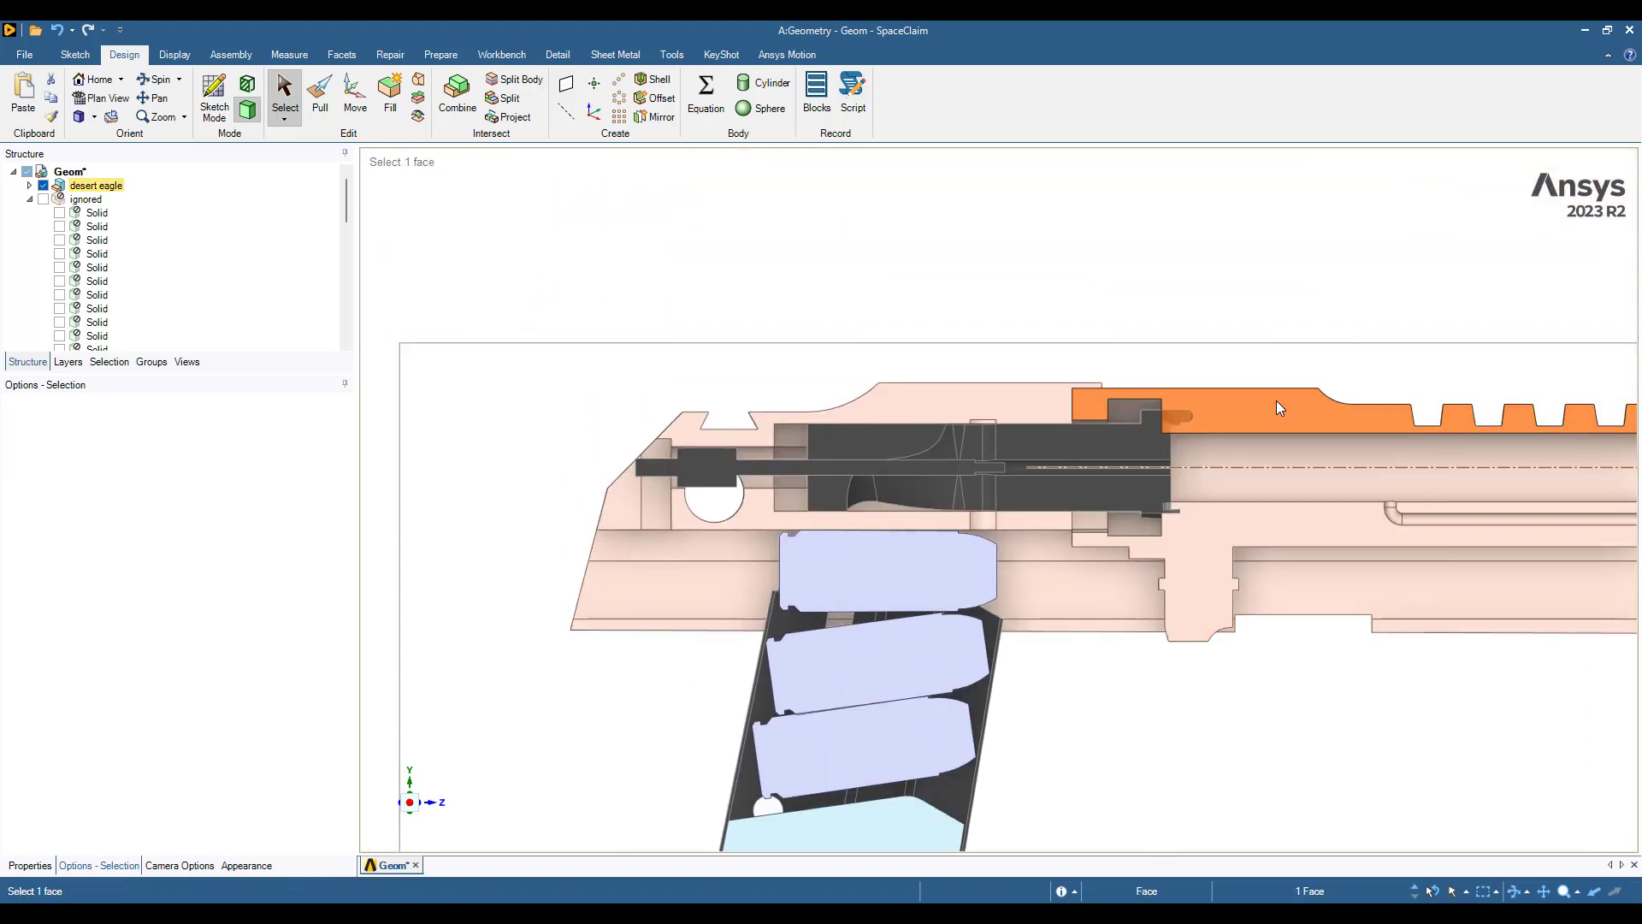
triple_click(1276, 401)
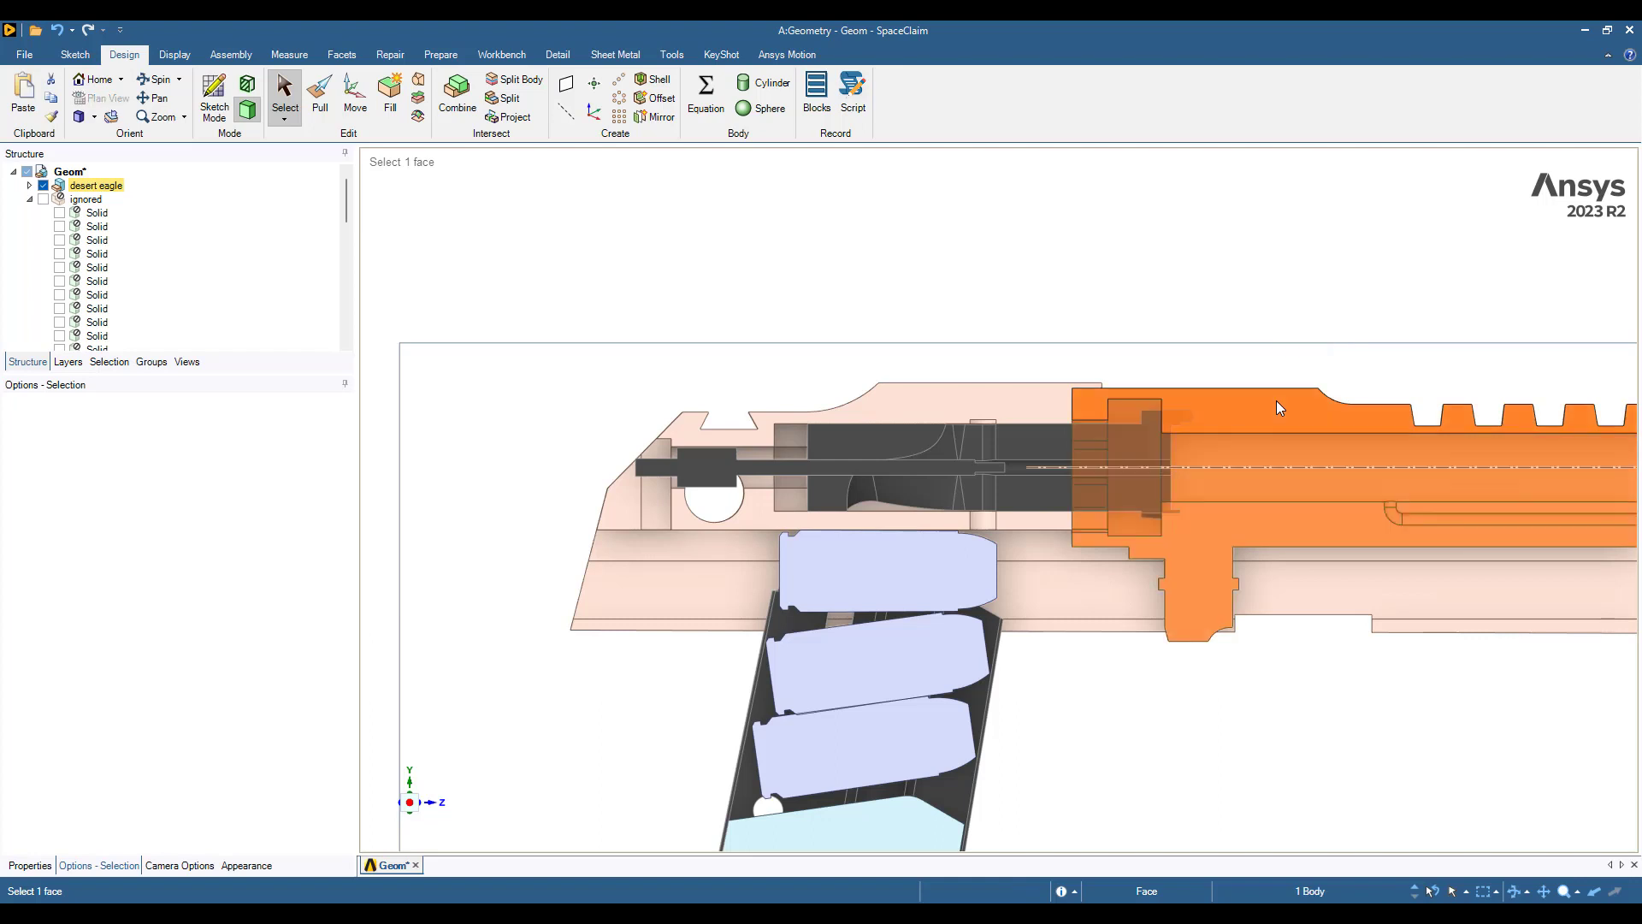
key("m")
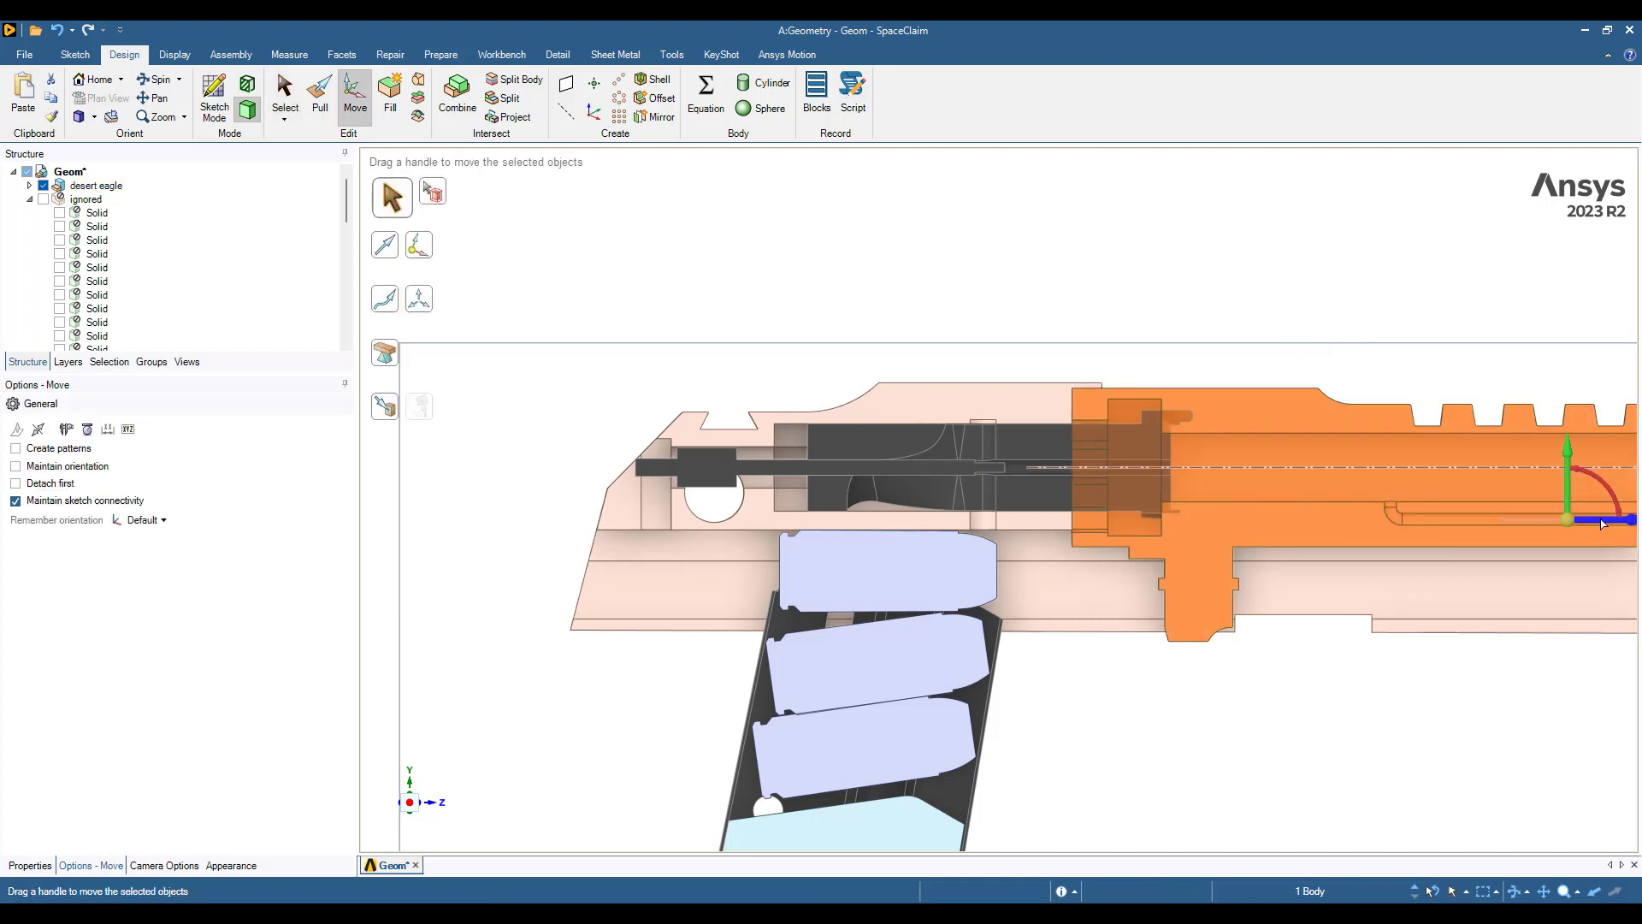
left_click_drag(1602, 523, 1637, 523)
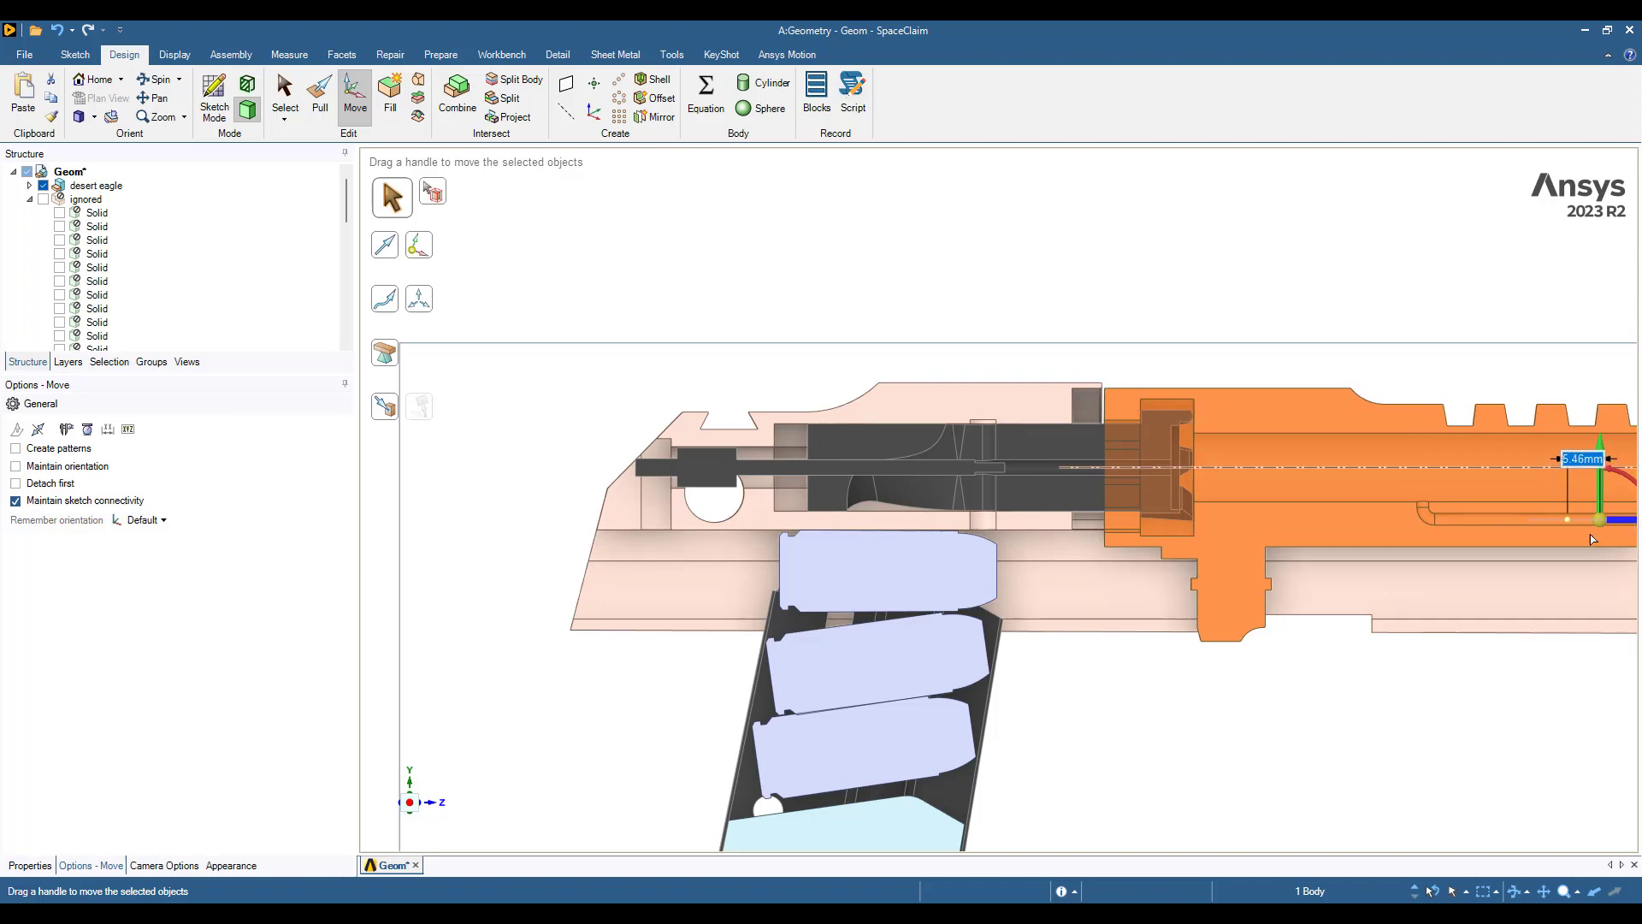
left_click(1137, 762)
mouse_move(1136, 746)
middle_mouse_down("ctrl")
mouse_move(1237, 703)
mouse_move(1102, 788)
mouse_move(1349, 652)
middle_mouse_up("ctrl")
middle_click_drag(1201, 623, 950, 490, "ctrl")
middle_click_drag(1269, 482, 1488, 316, "ctrl")
middle_click_drag(1197, 616, 1070, 697)
scroll(1057, 697, "up", 5)
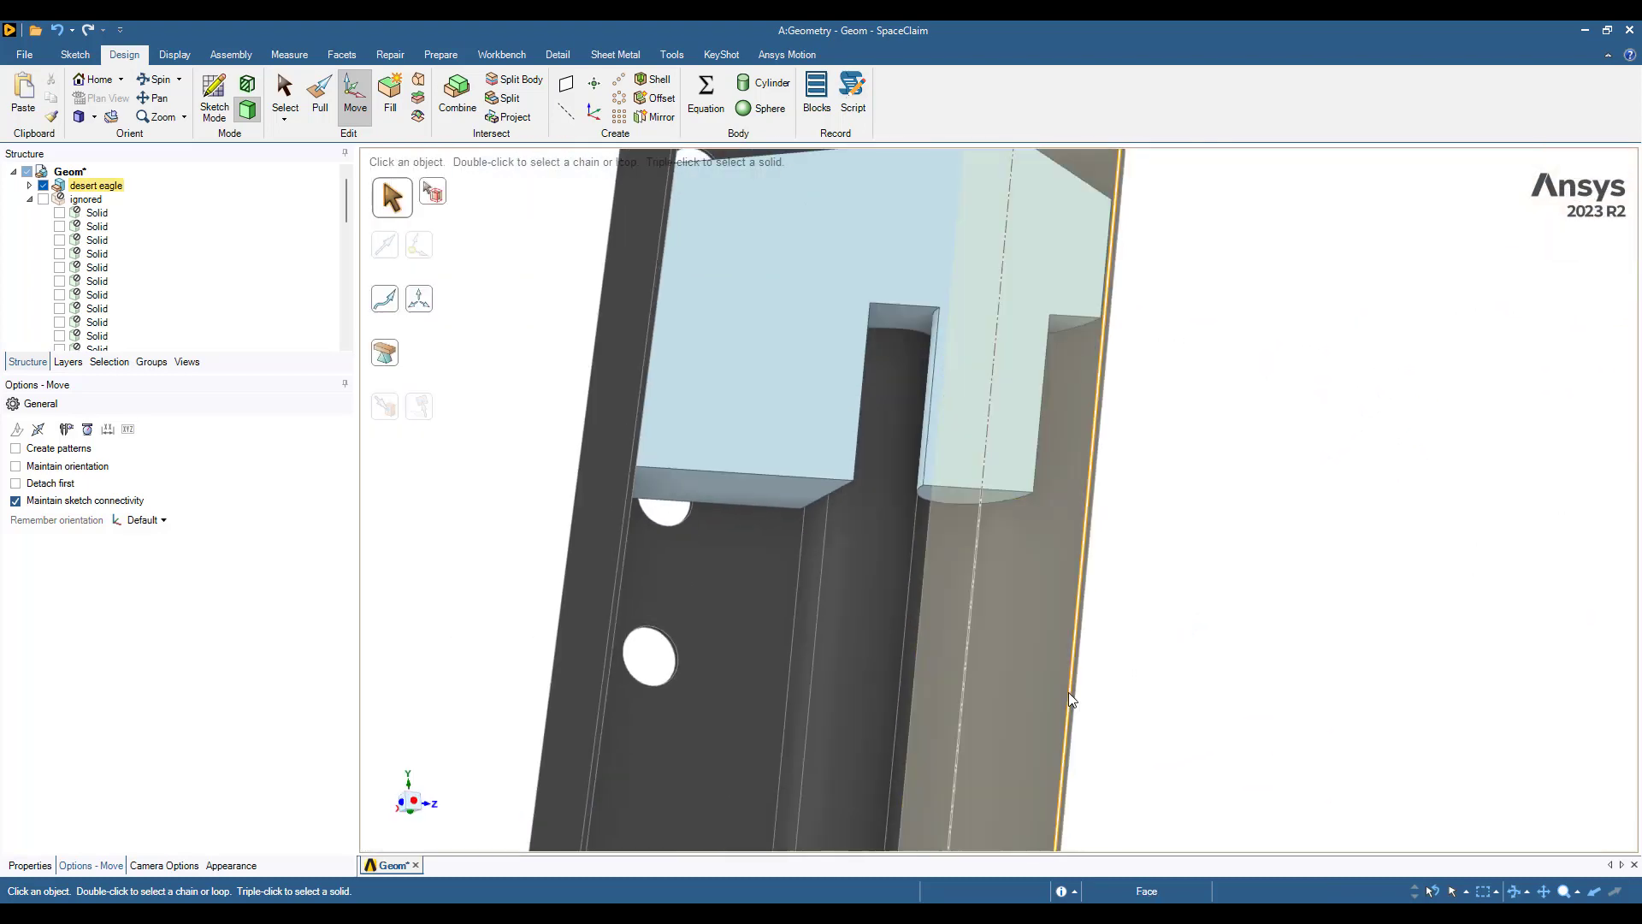
scroll(1071, 697, "down", 5)
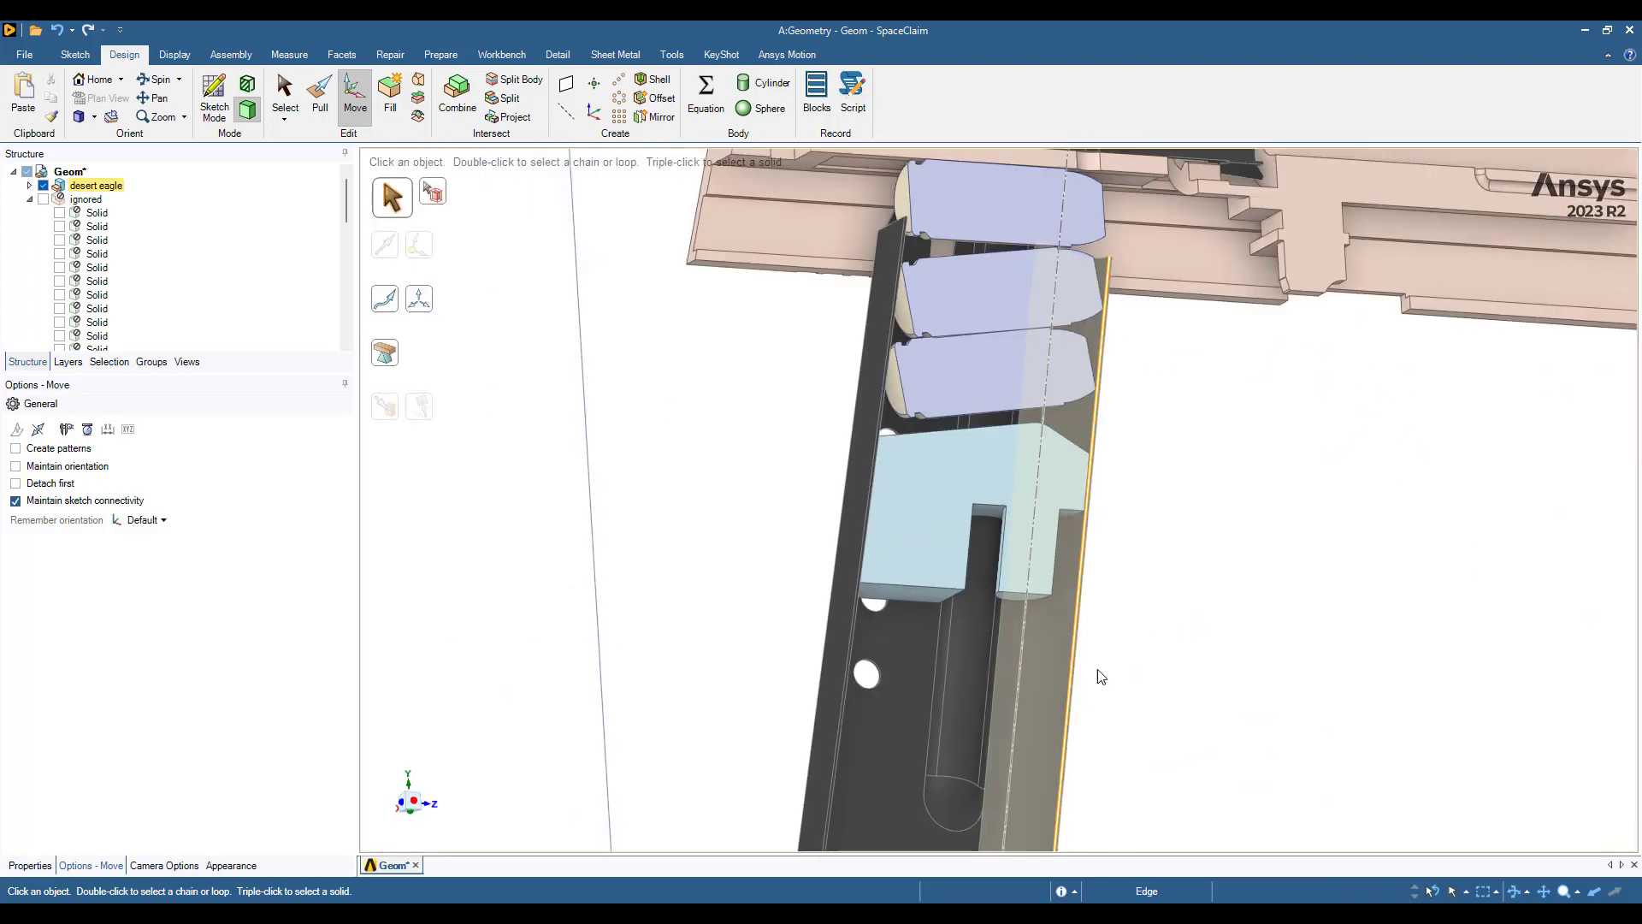
left_click(441, 57)
left_click(139, 98)
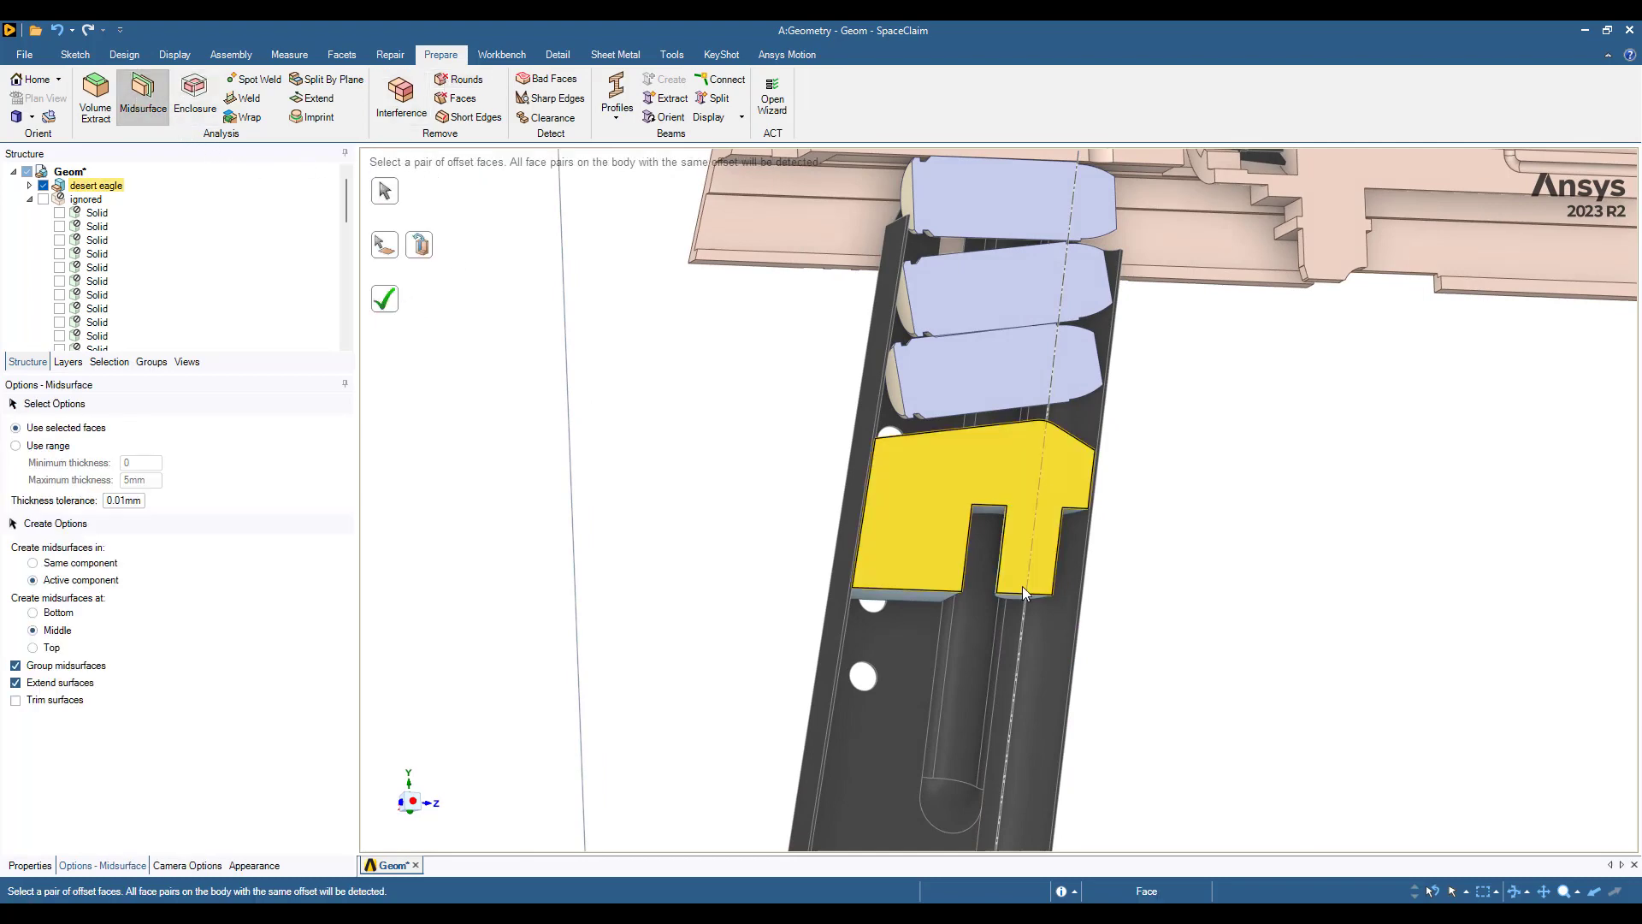
scroll(1031, 649, "down", 5)
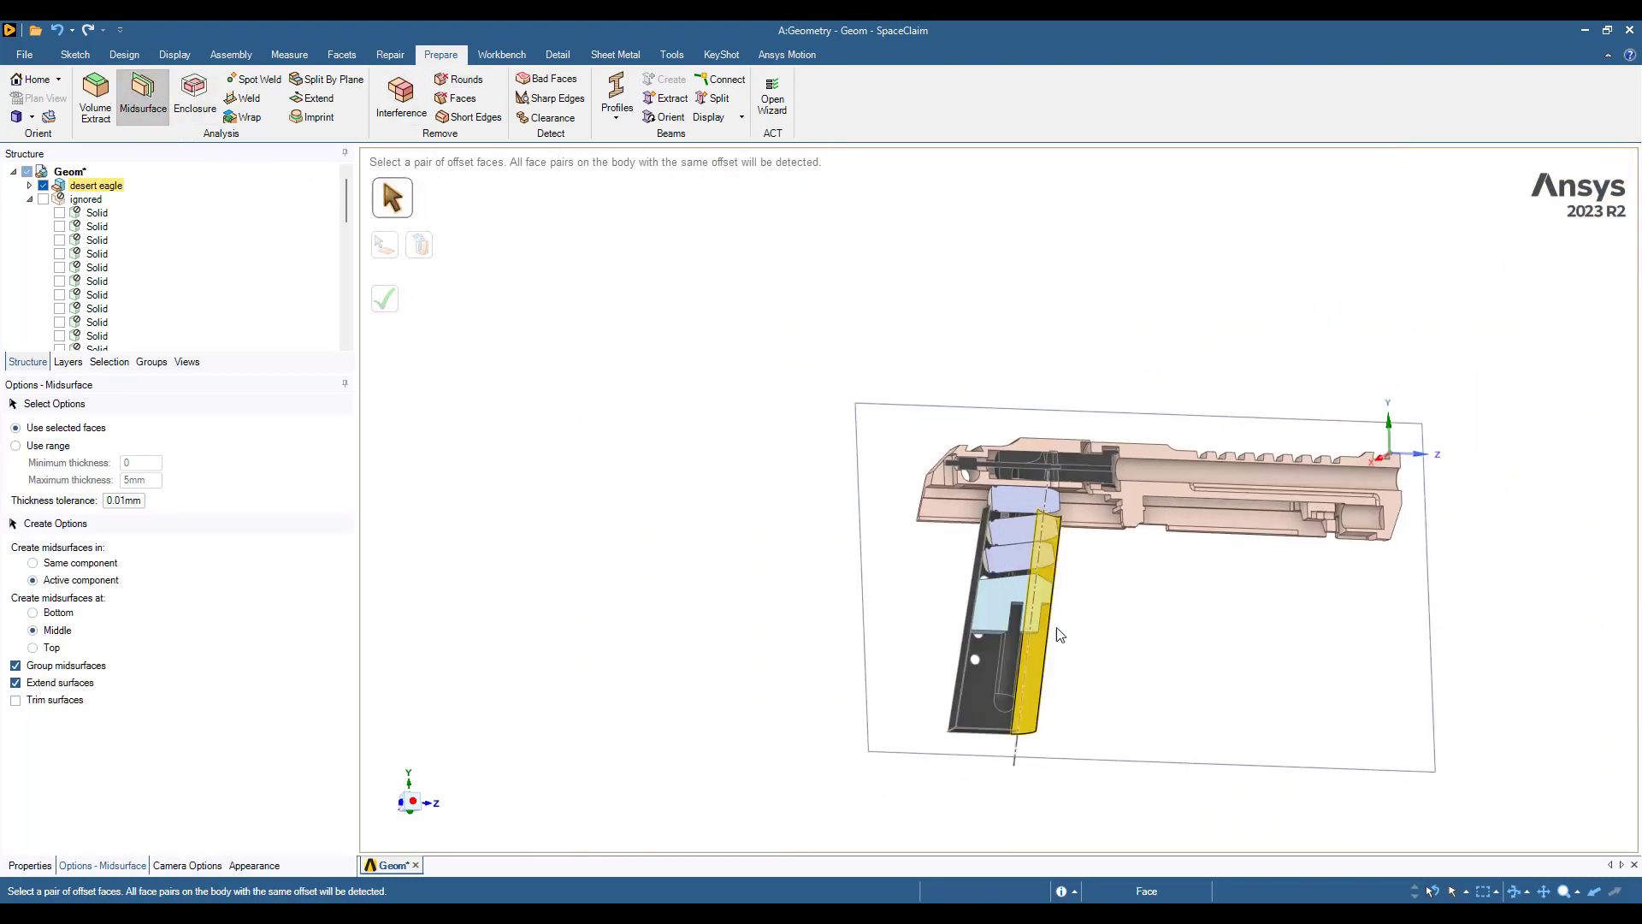
key("Escape")
Isolate the halved magazine body by hiding all other bodies
scroll(1027, 667, "up", 2)
right_click(1041, 679)
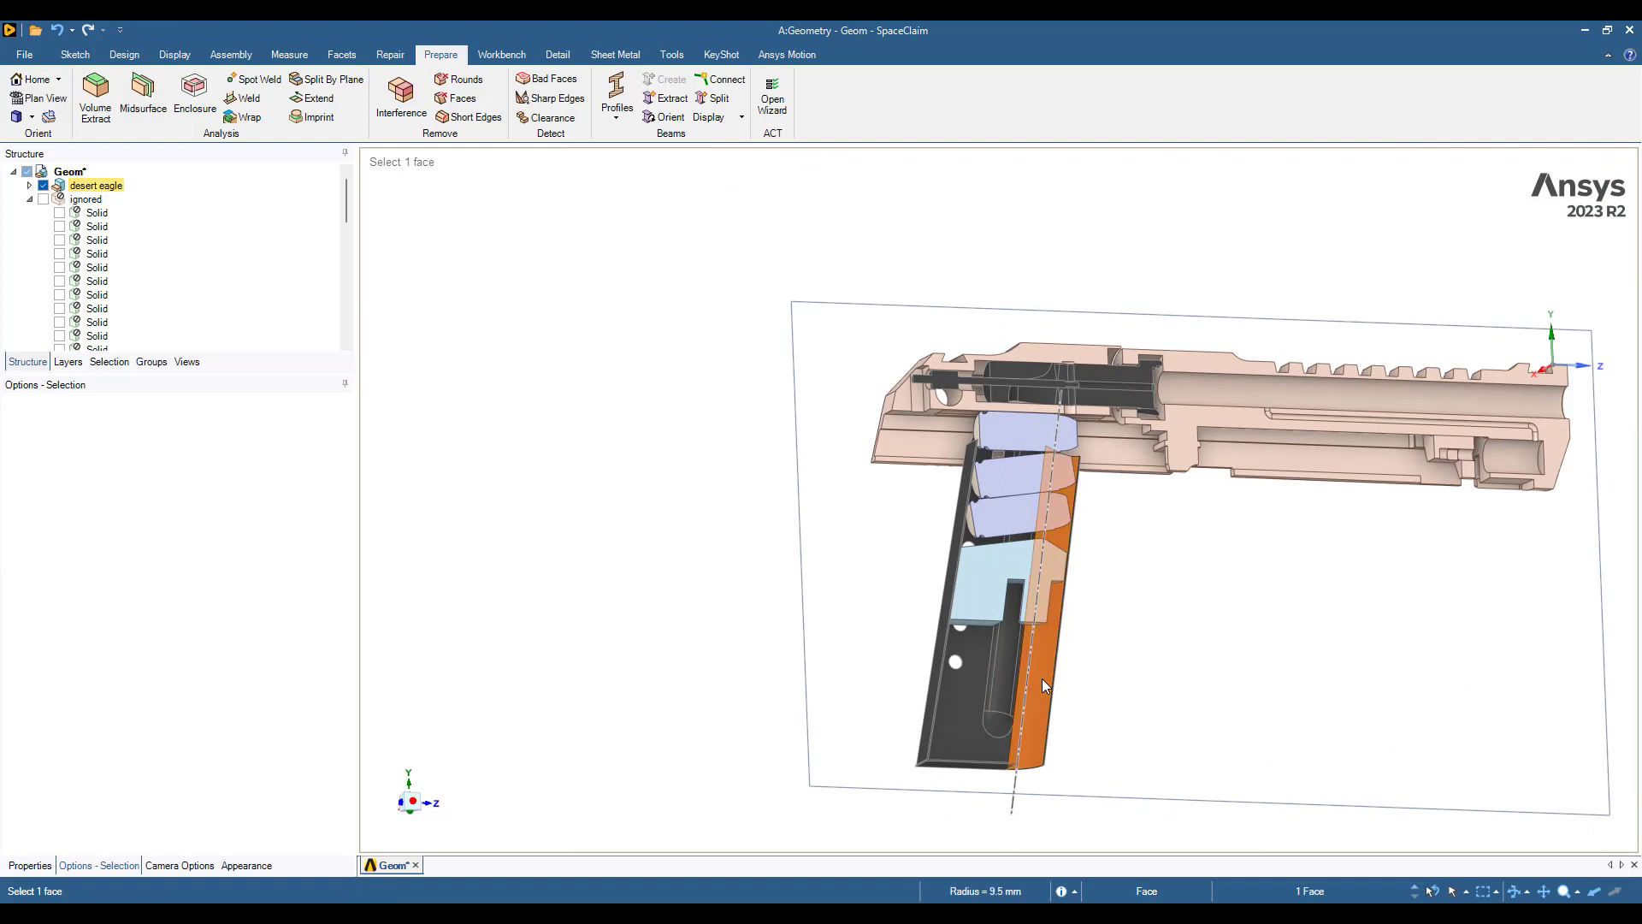
left_click(1101, 389)
left_click(653, 245)
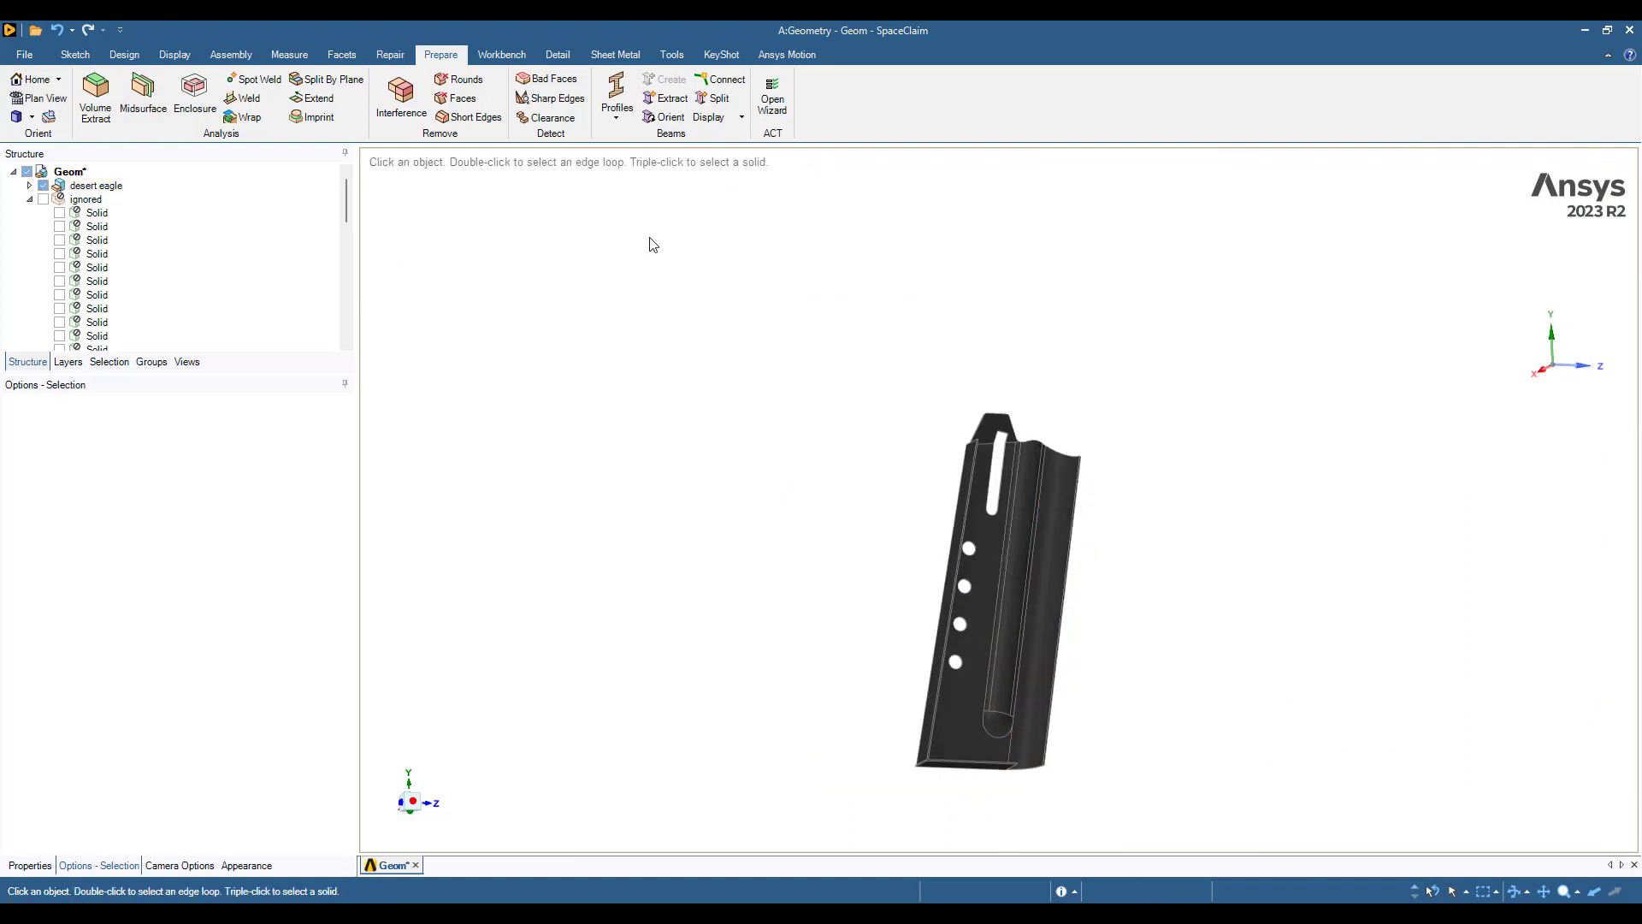
Measure the magazine's wall thickness from the short edge across the wall near its upper front corner
left_click(144, 101)
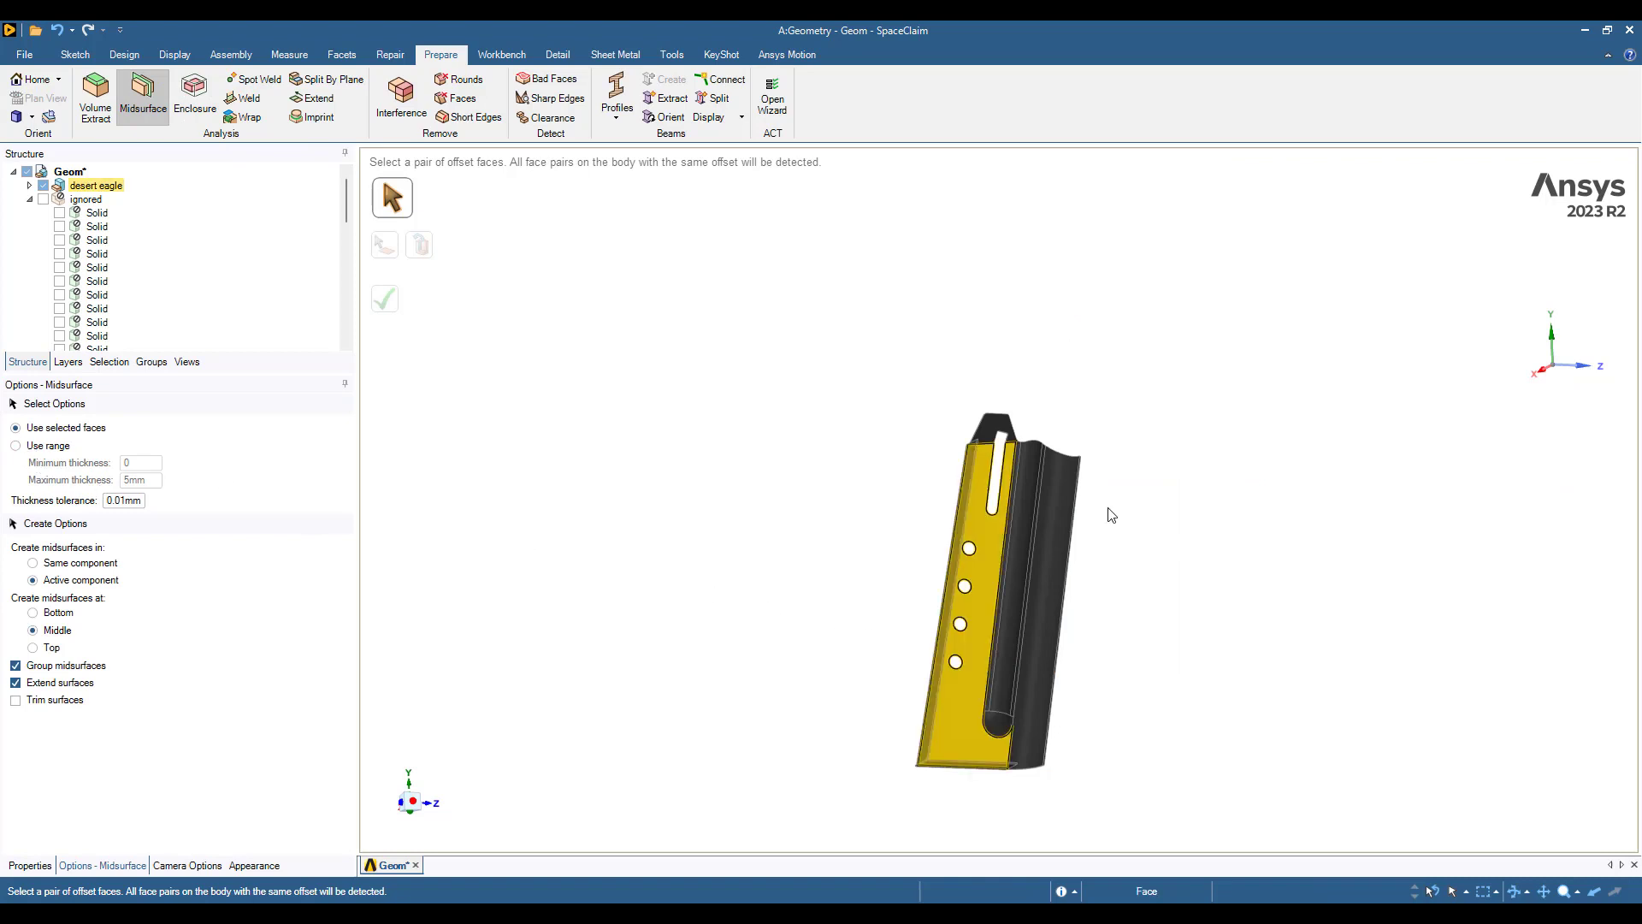
scroll(1043, 466, "up", 6)
key("Escape")
middle_click_drag(1054, 473, 986, 461)
left_click(984, 460)
left_click(989, 462)
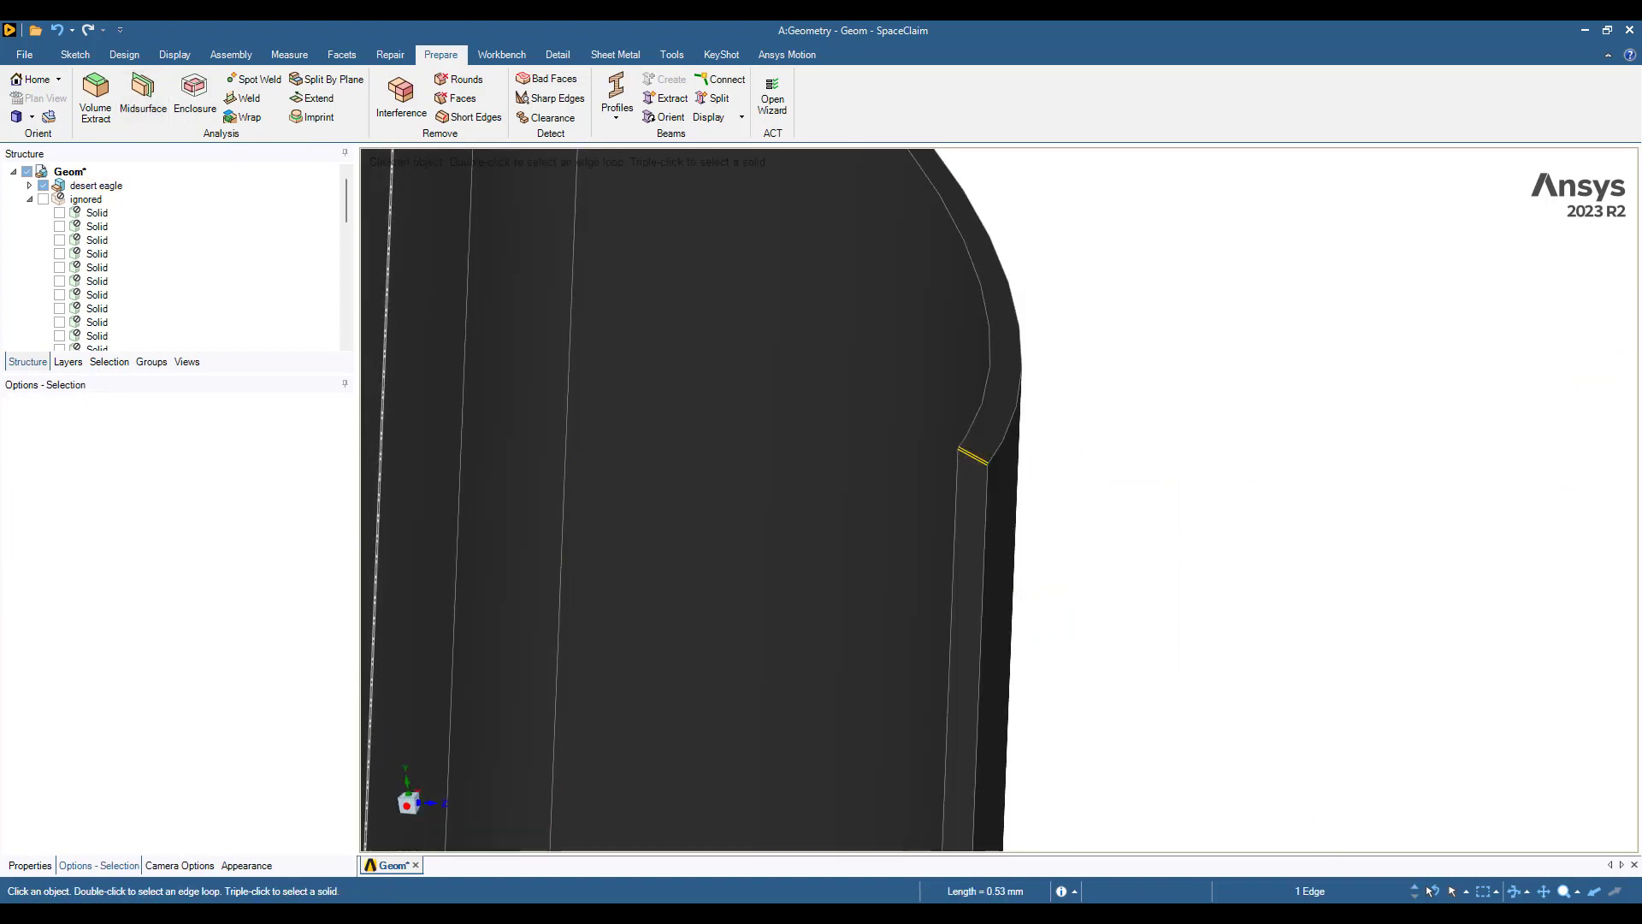
scroll(983, 578, "down", 5)
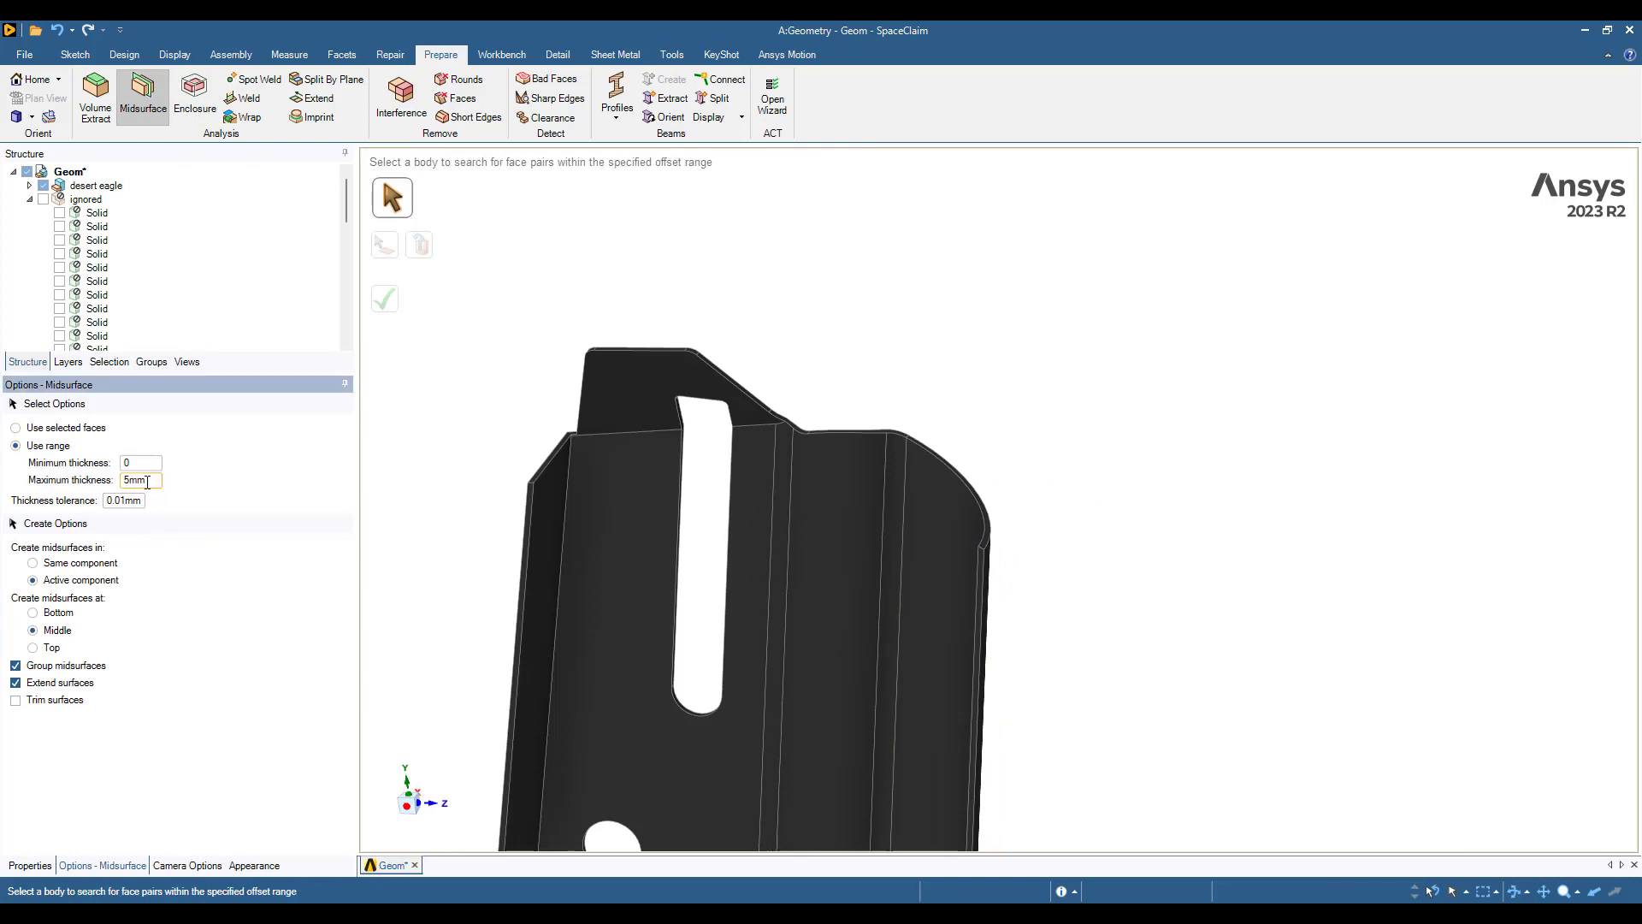
Create the midsurface of the halved magazine body using a thickness range with a 1 mm maximum
key("Return")
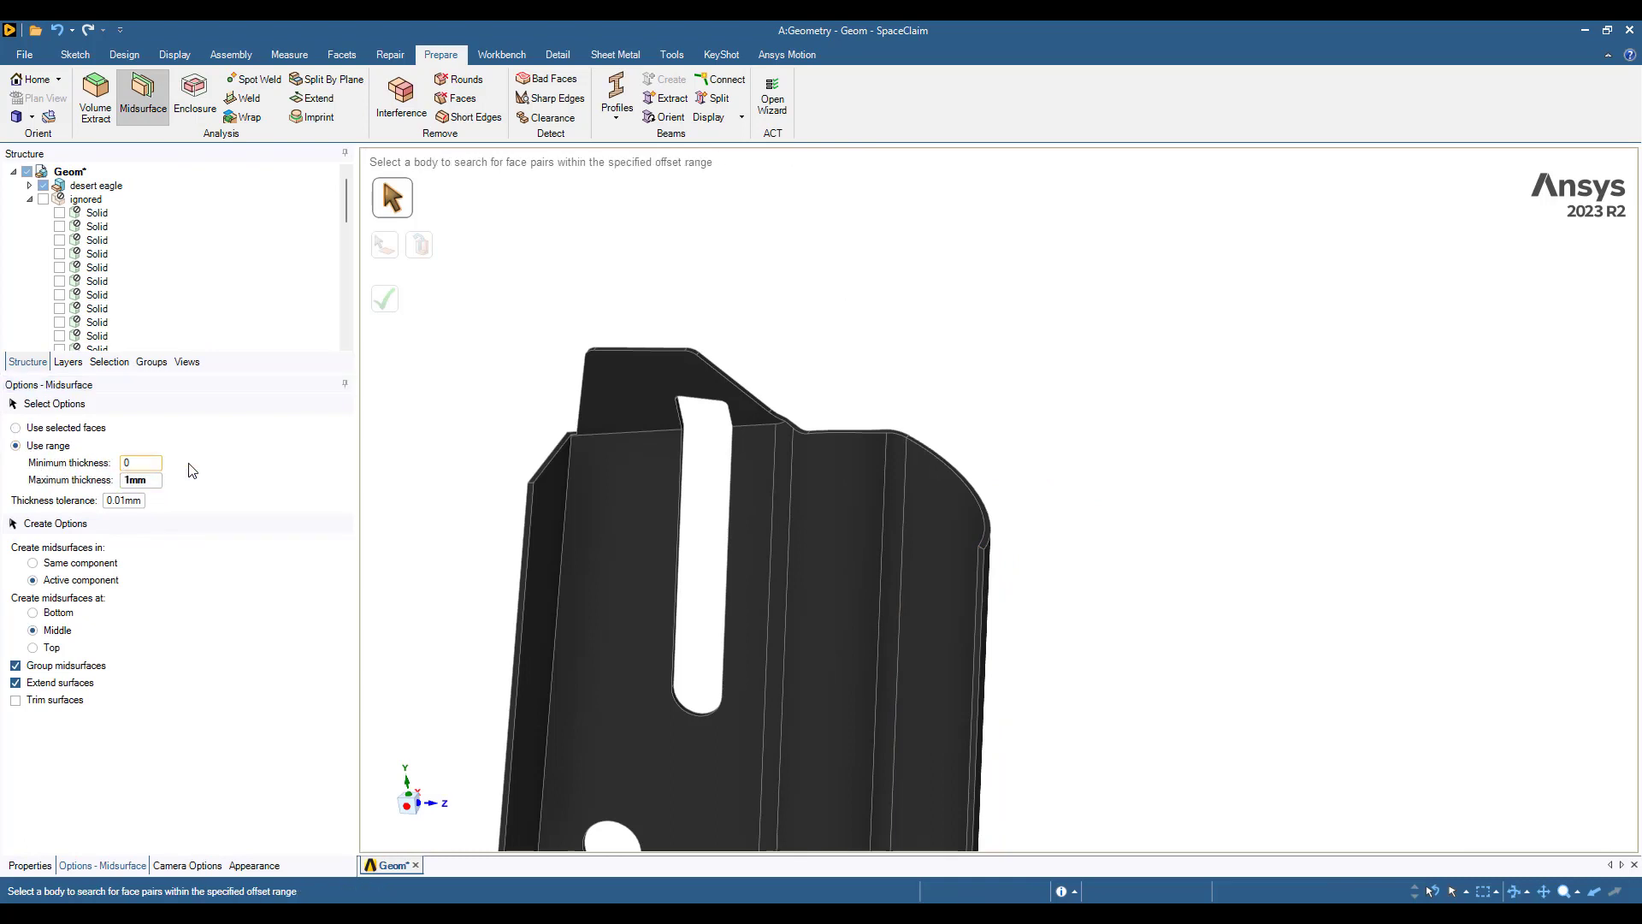
scroll(461, 481, "down", 4)
middle_click_drag(544, 482, 1013, 314, "shift")
scroll(1011, 390, "down", 3)
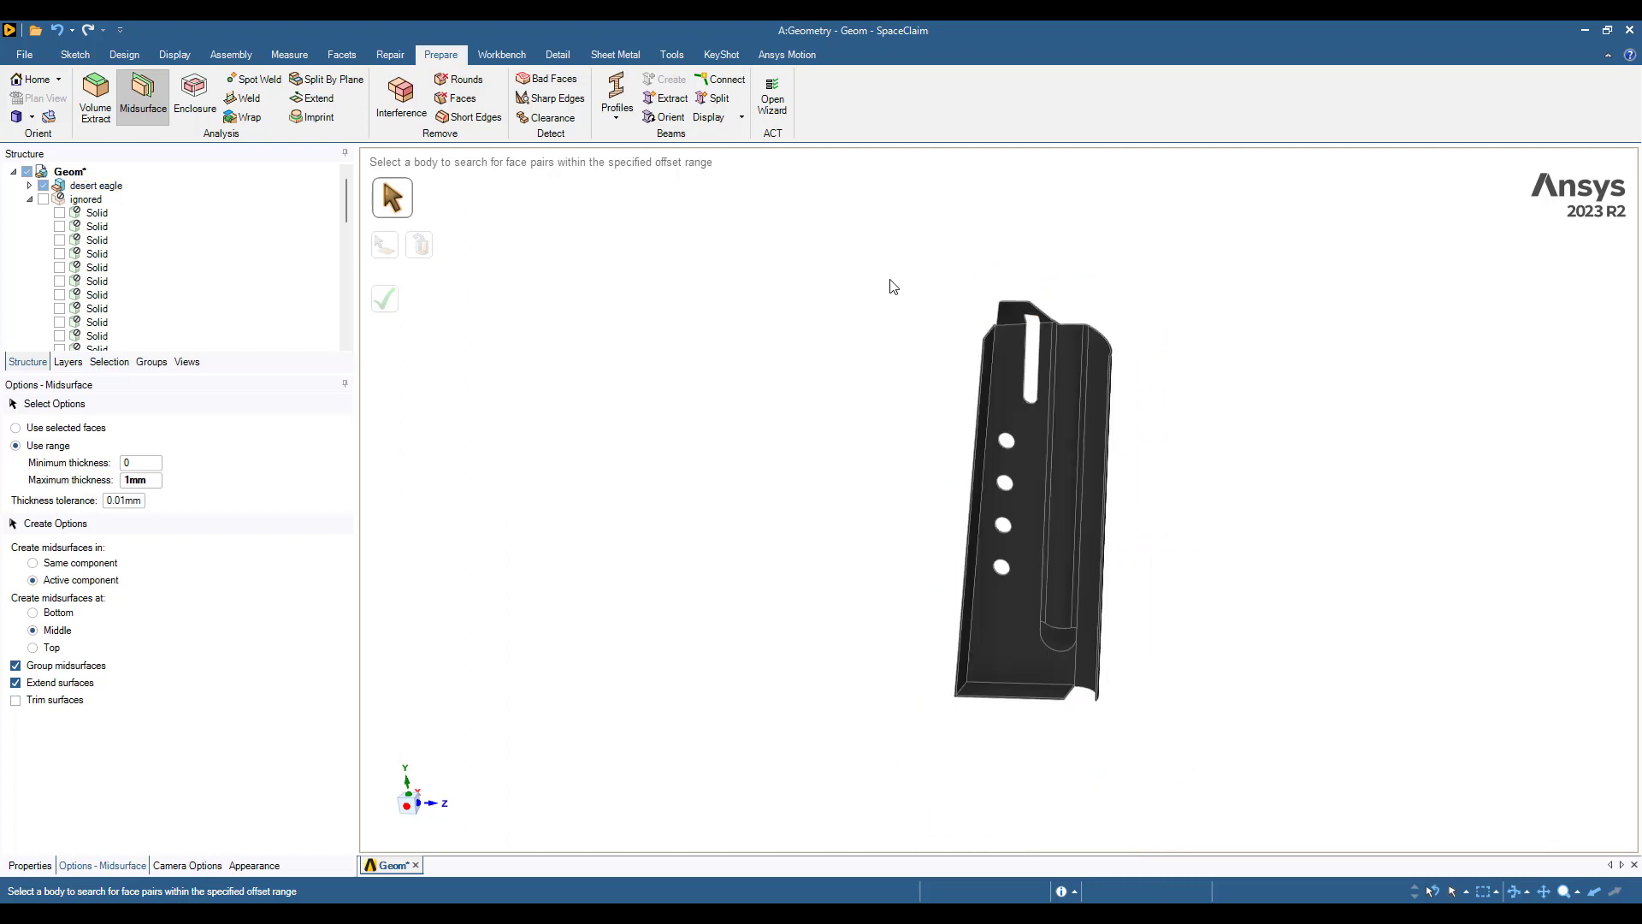
left_click_drag(871, 250, 1247, 776)
left_click_drag(1117, 730, 1100, 718)
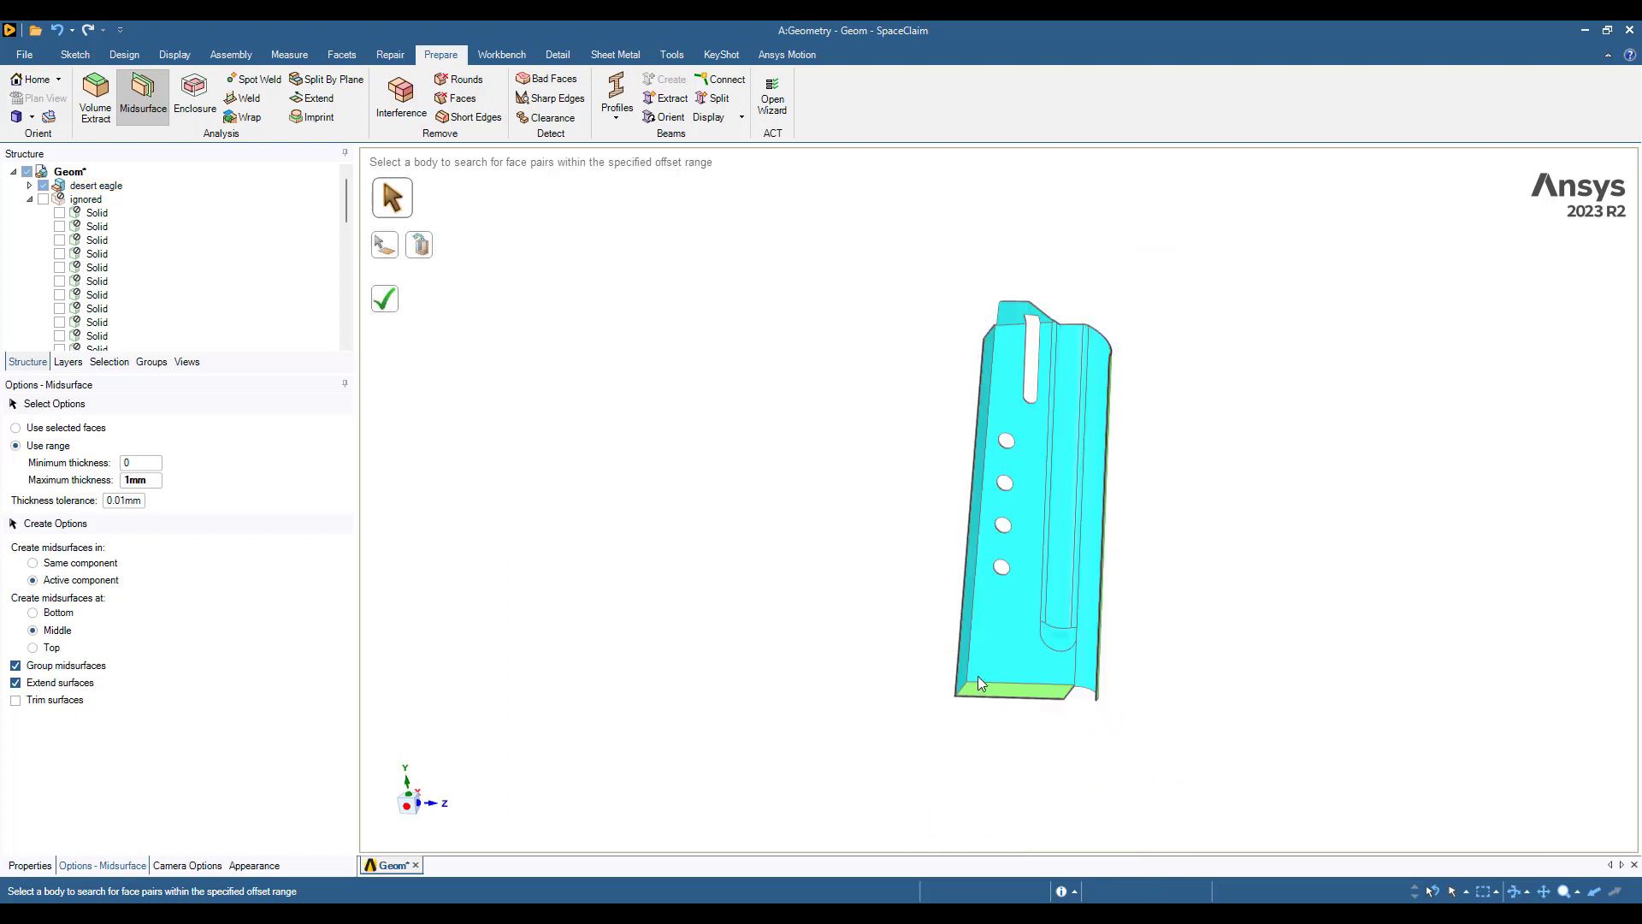
middle_click_drag(980, 685, 1039, 693)
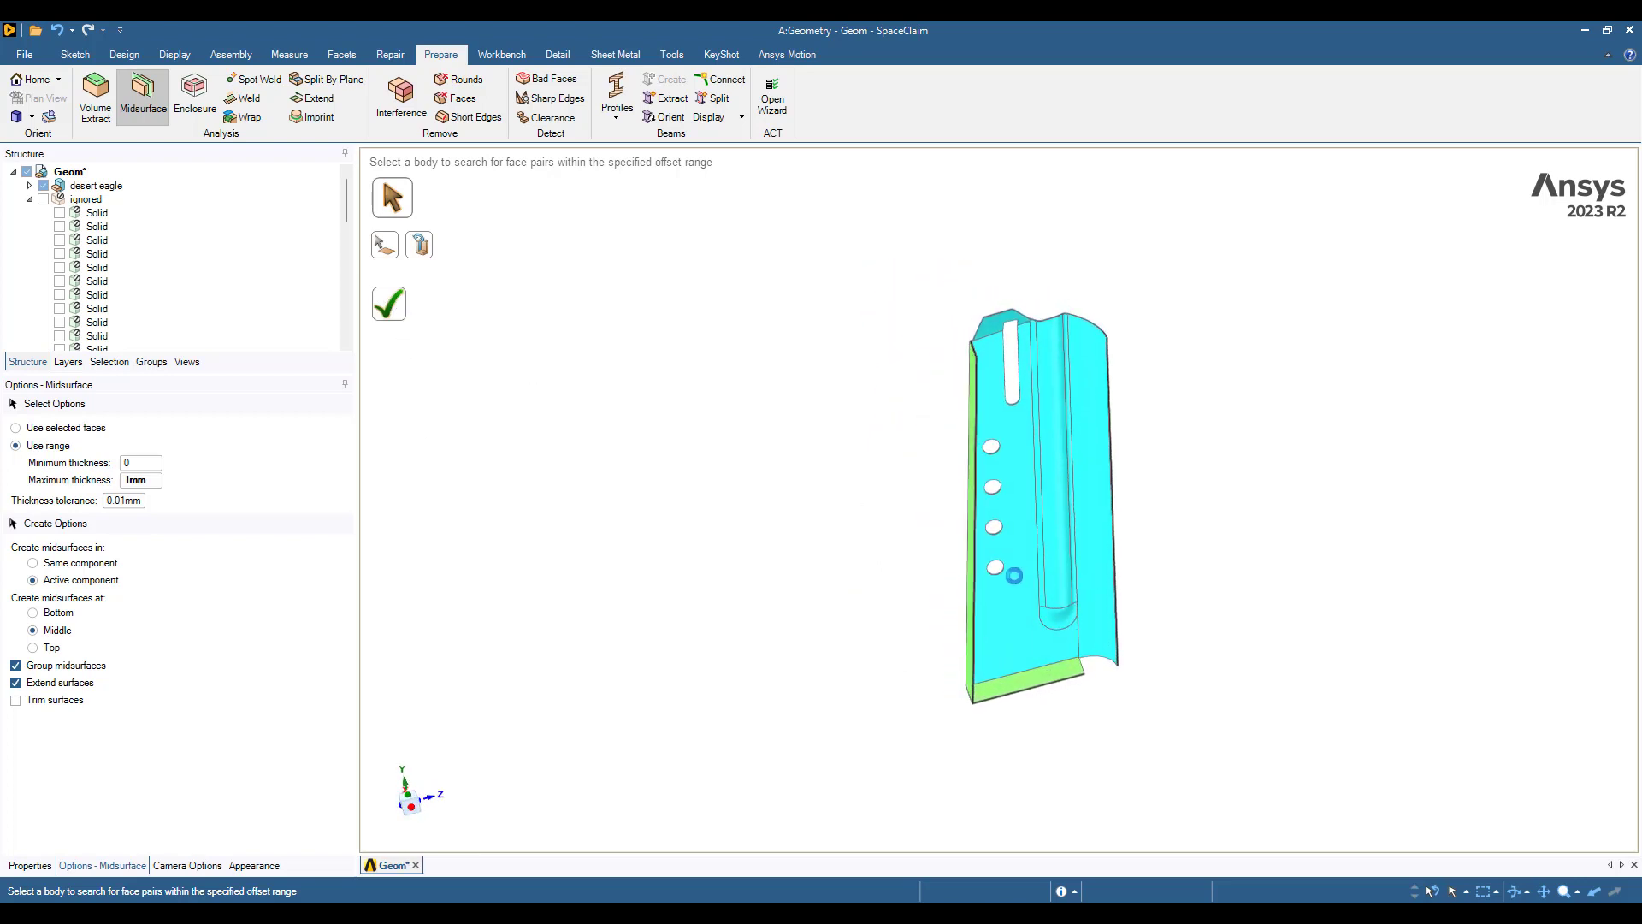
left_click(585, 576)
scroll(1016, 576, "up", 5)
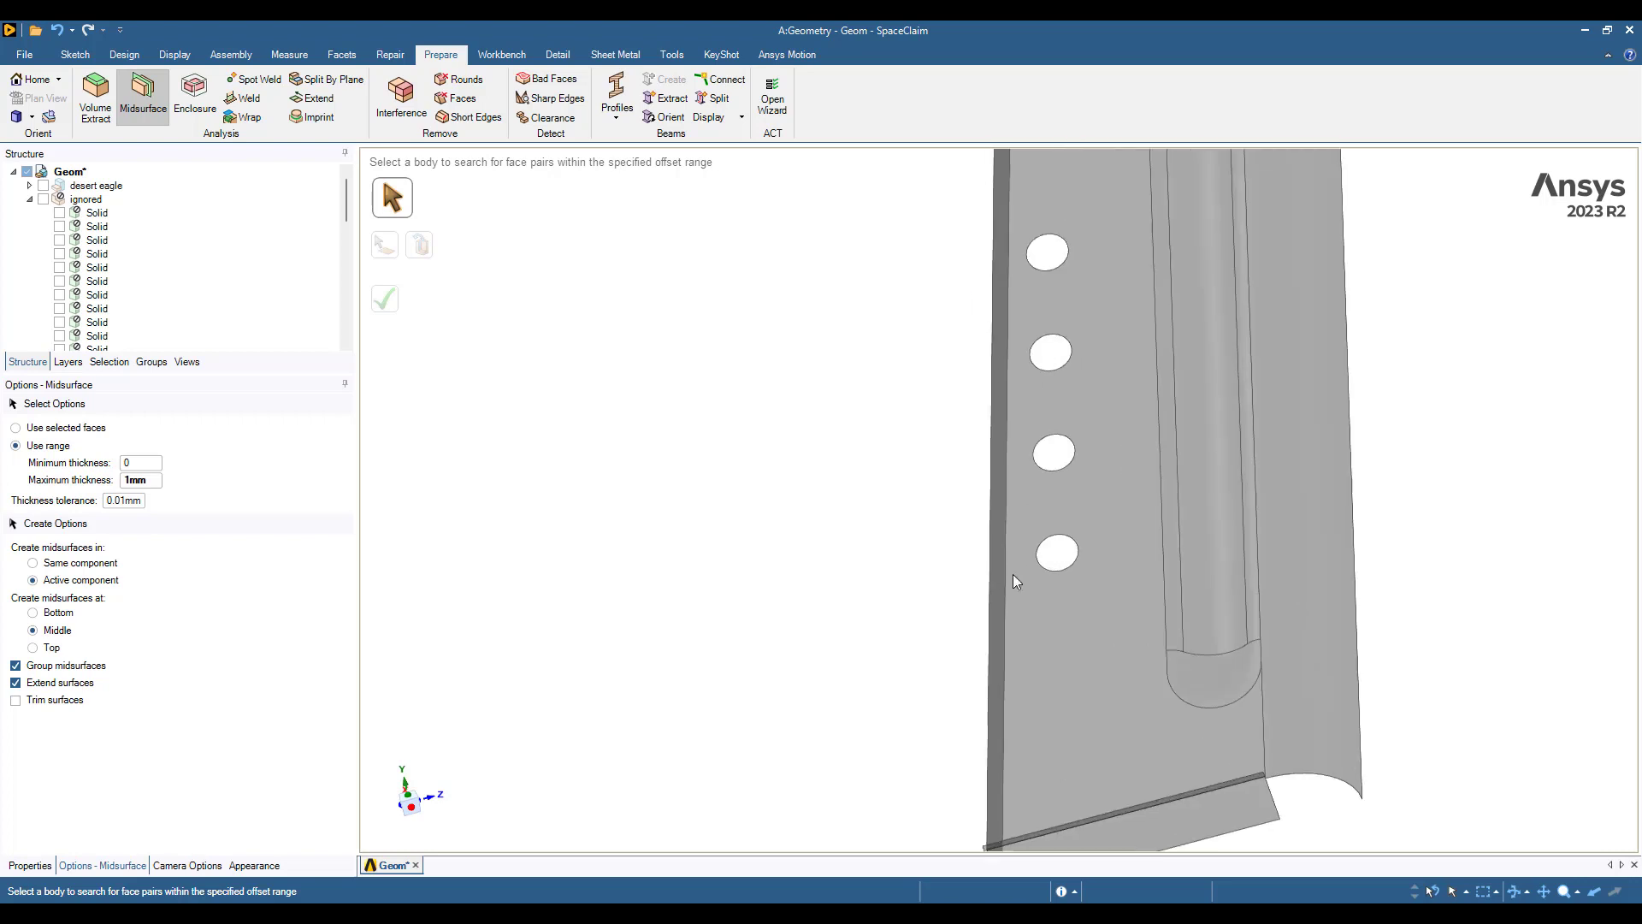
Exit the Midsurface tool and remove the surplus flat surface that overhangs the magazine's bottom edges
middle_click_drag(1016, 576, 1134, 425)
scroll(1040, 762, "up", 5)
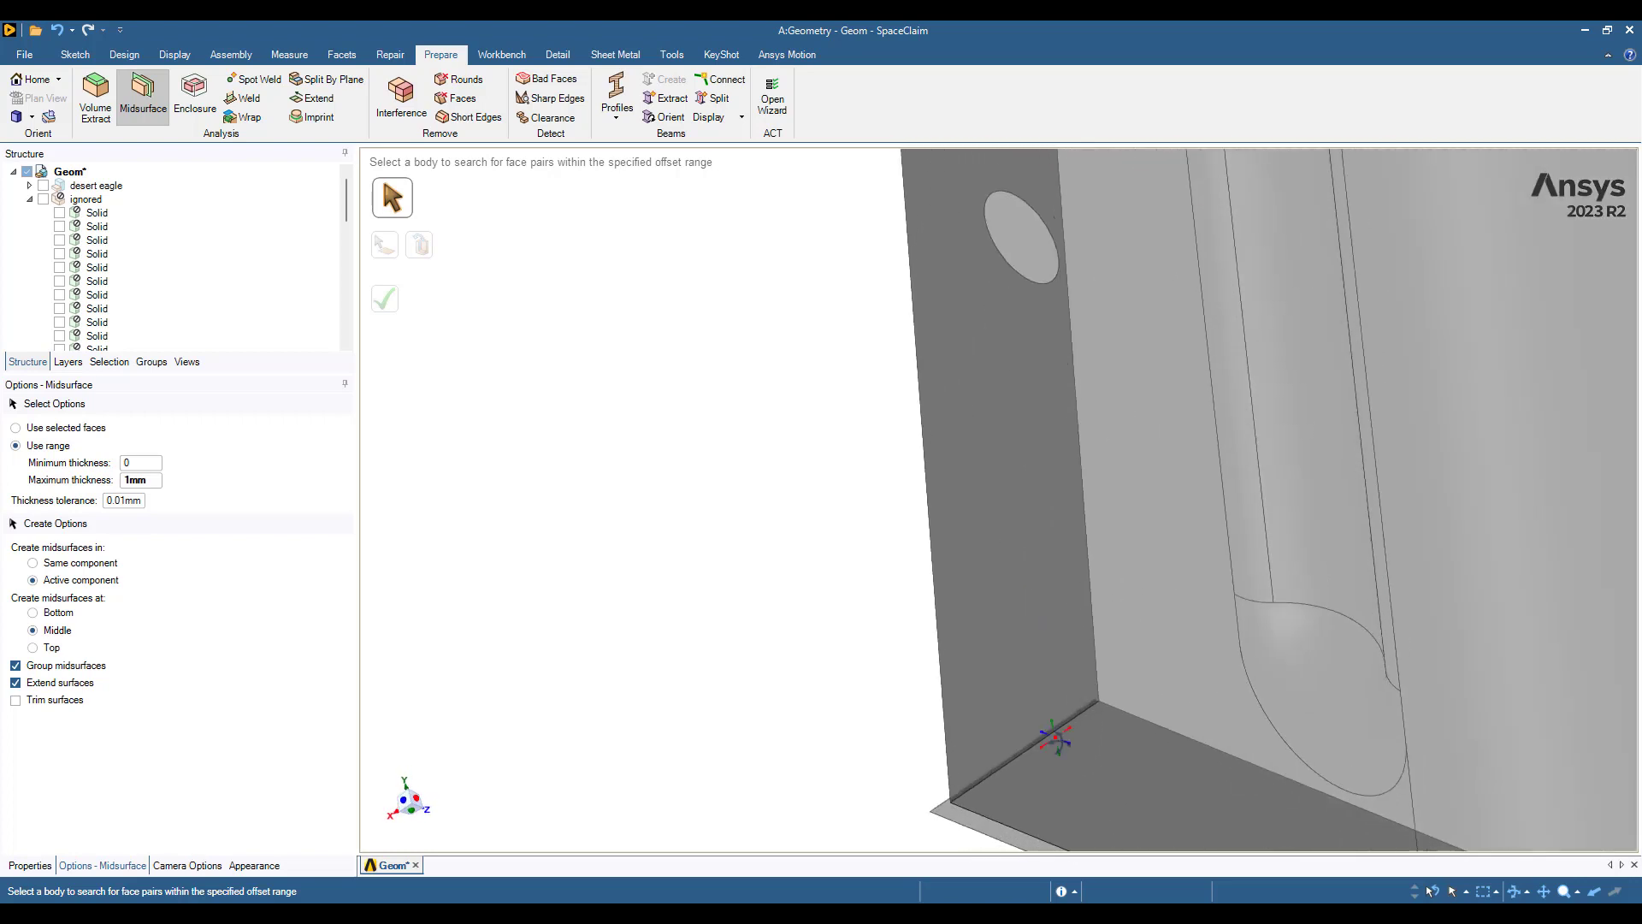
middle_click_drag(1055, 739, 1280, 857)
scroll(908, 777, "up", 1)
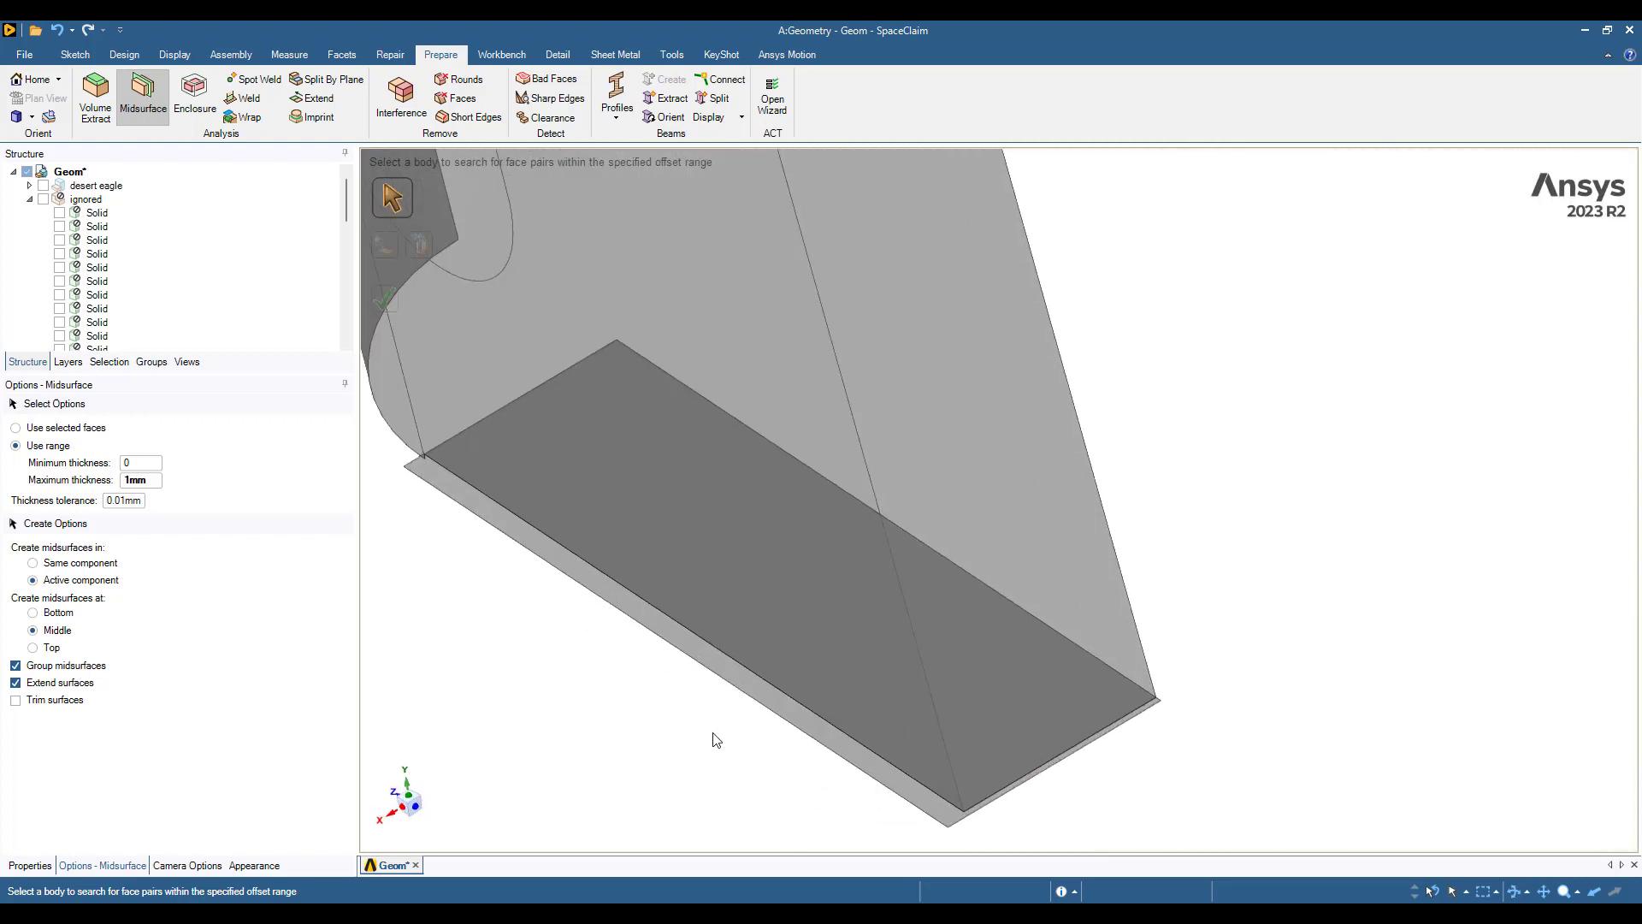
key("Escape")
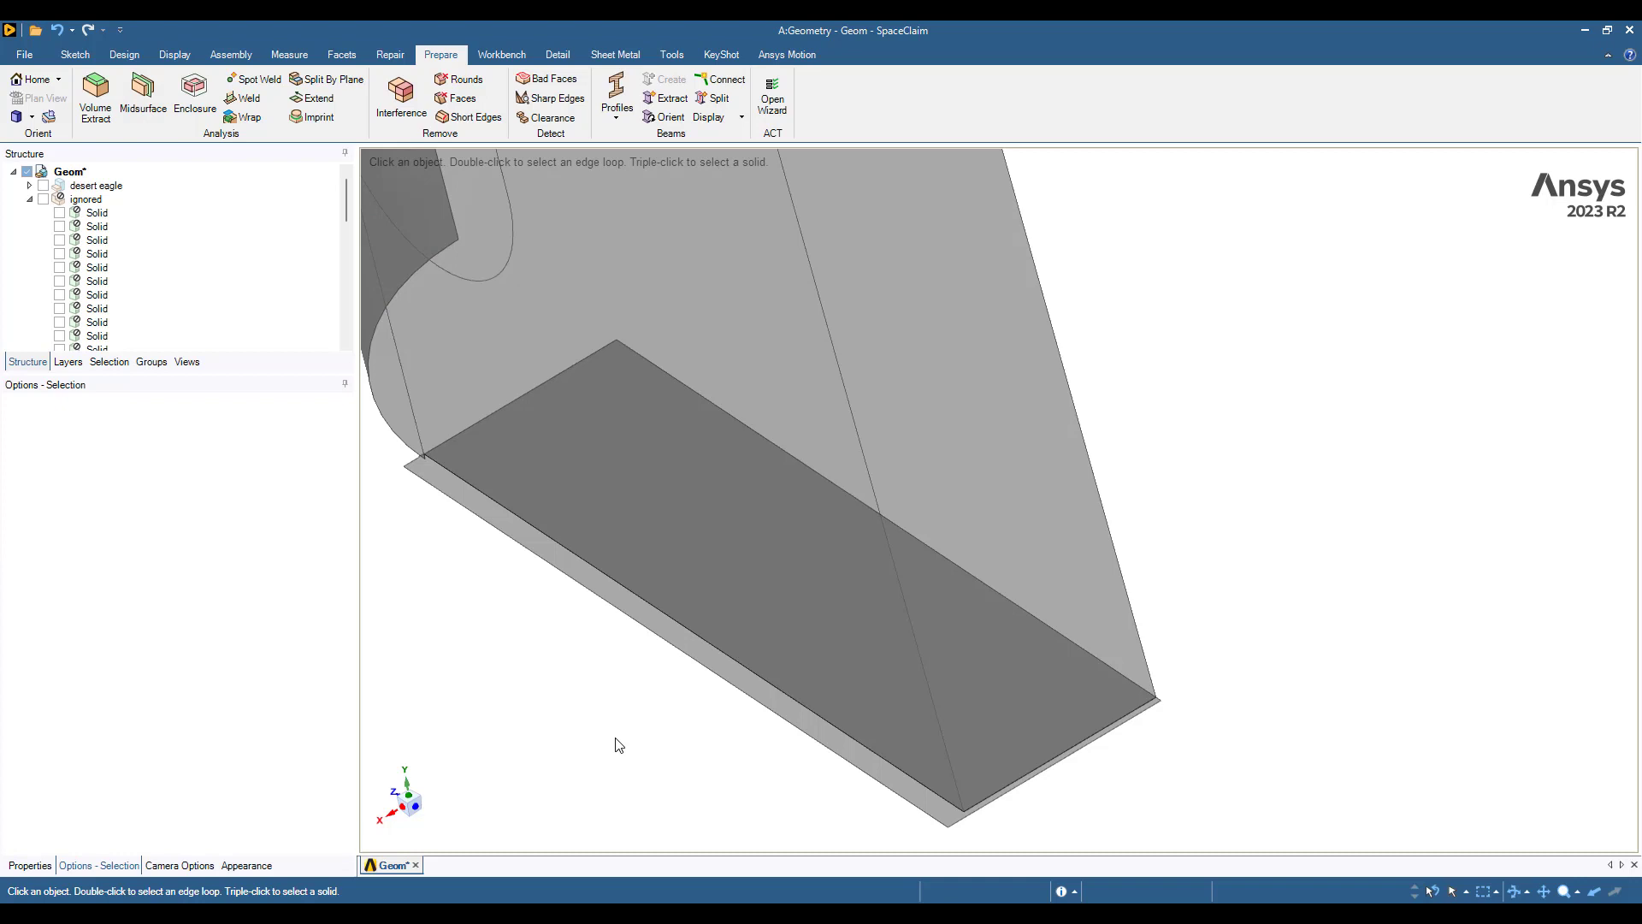
left_click(774, 709)
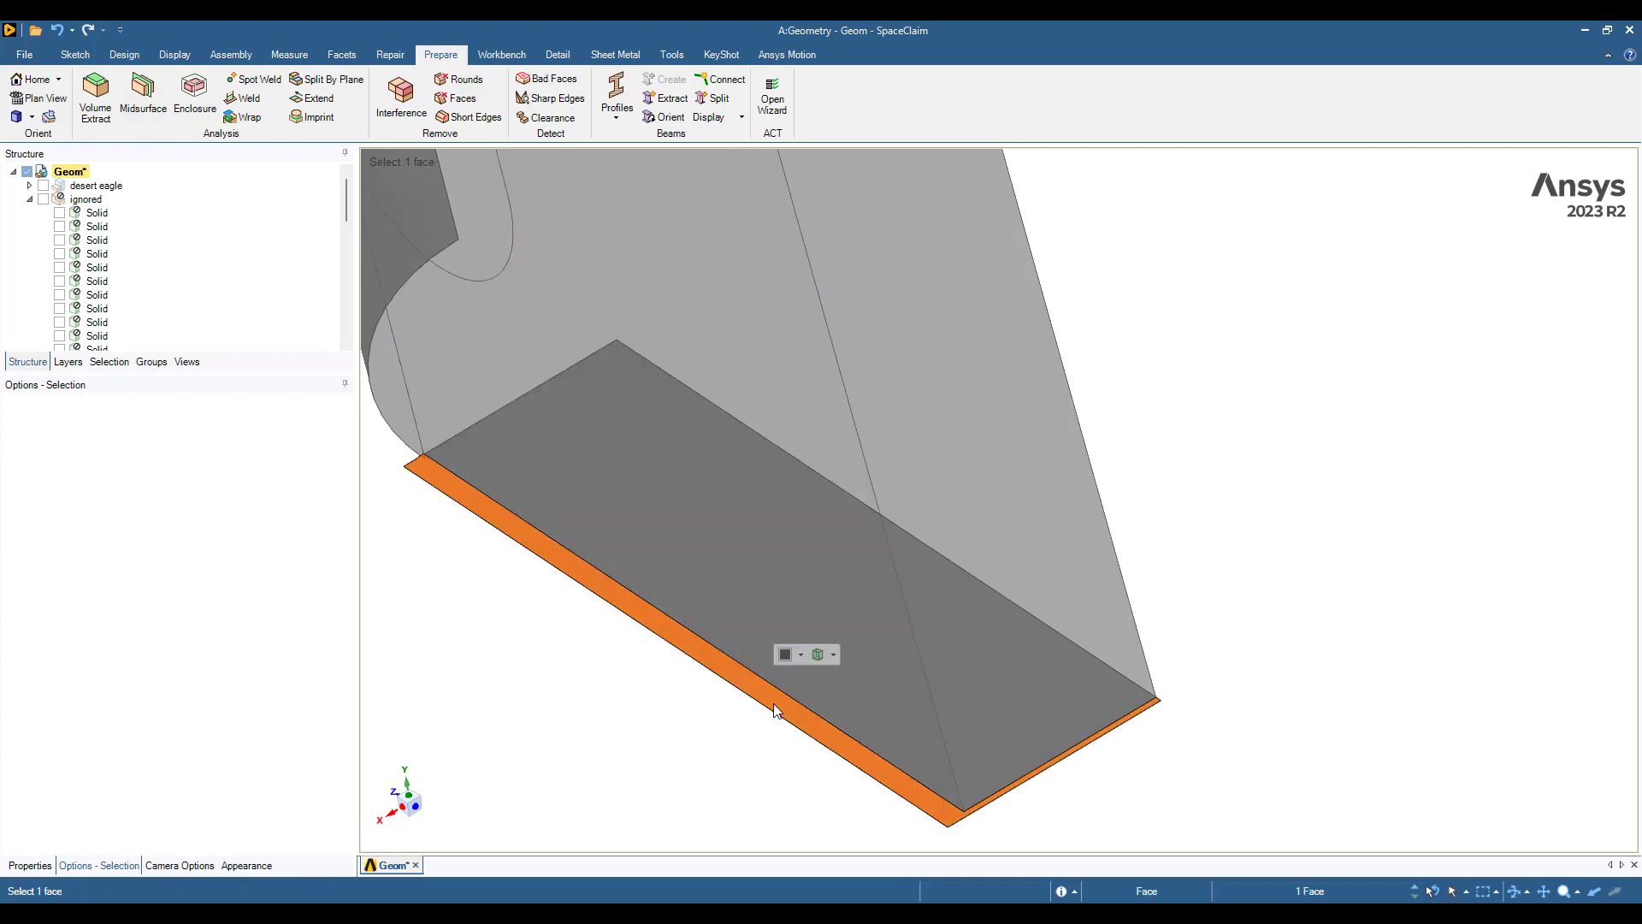
left_click(690, 707)
Try to move the curved front wall's lower edge up to the magazine's bottom, aligning the Move handle with the wall's lengthwise edge
middle_click_drag(690, 707, 549, 600)
mouse_move(867, 745)
middle_mouse_down()
mouse_move(602, 817)
mouse_move(641, 853)
mouse_move(689, 685)
mouse_move(832, 579)
mouse_move(886, 770)
mouse_move(878, 741)
middle_mouse_up()
left_click(878, 740)
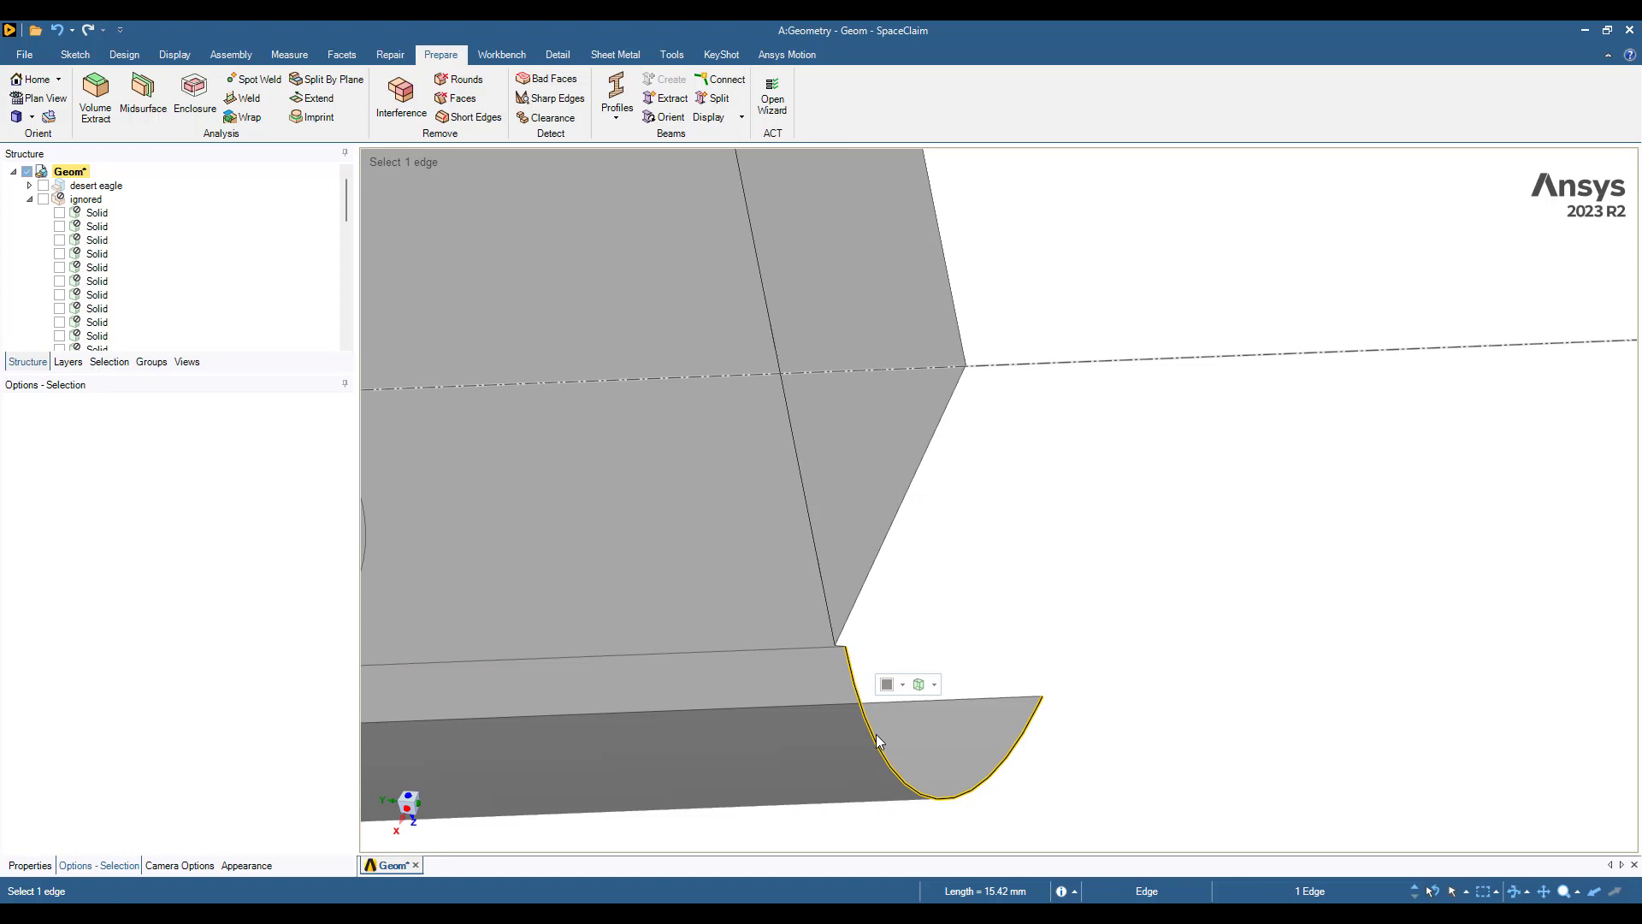
key("m")
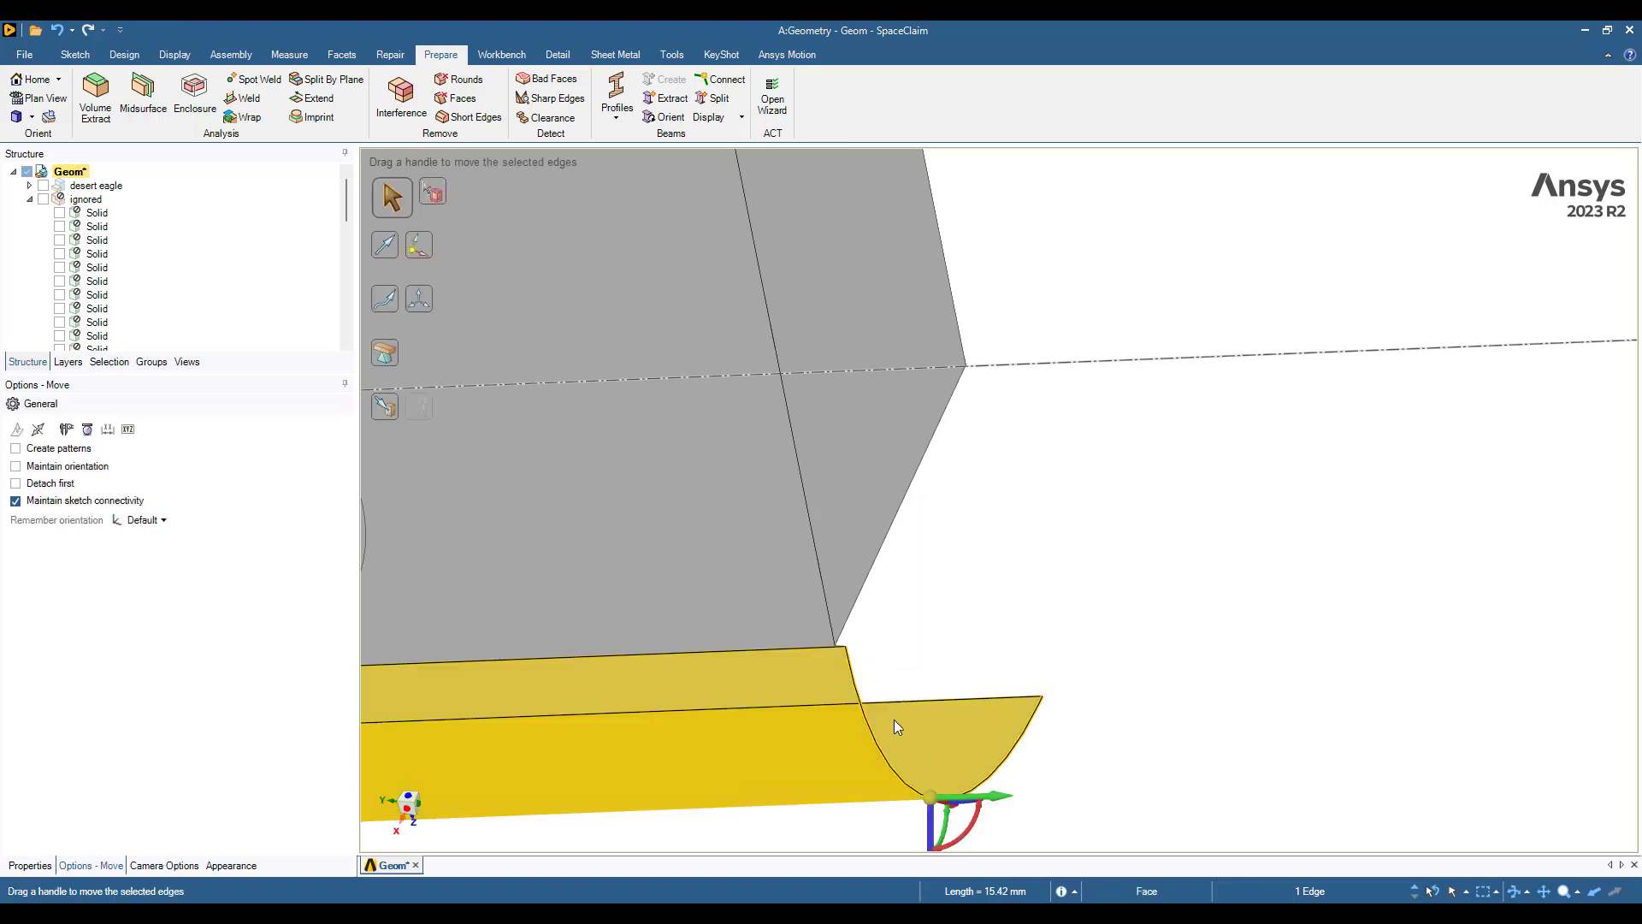
middle_click_drag(894, 722, 685, 516)
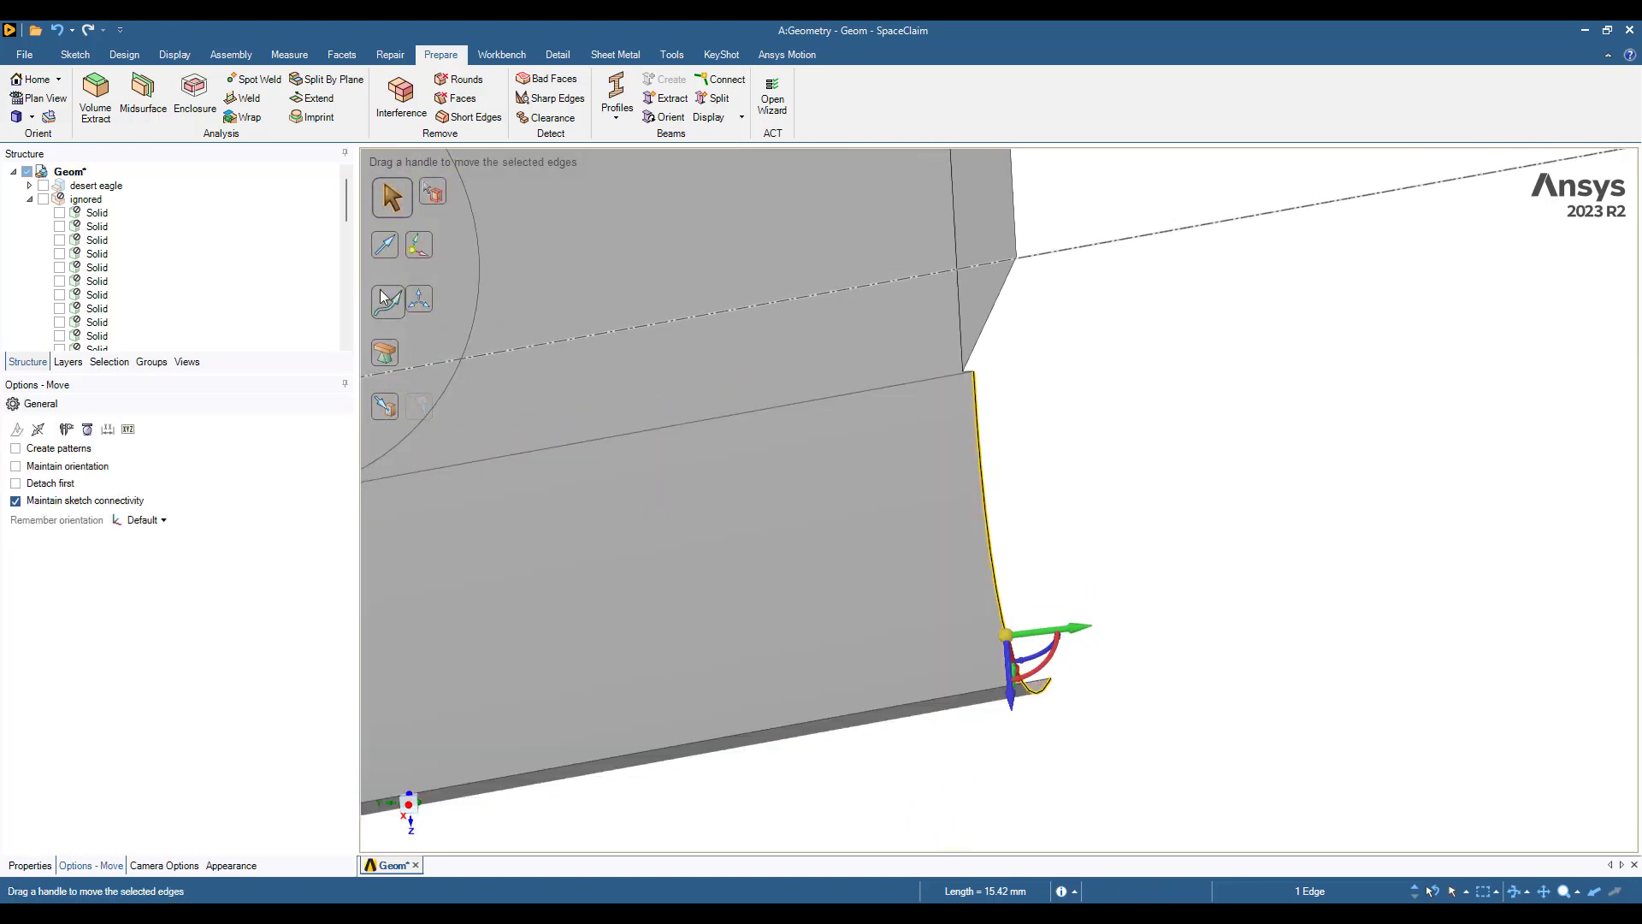
left_click(388, 250)
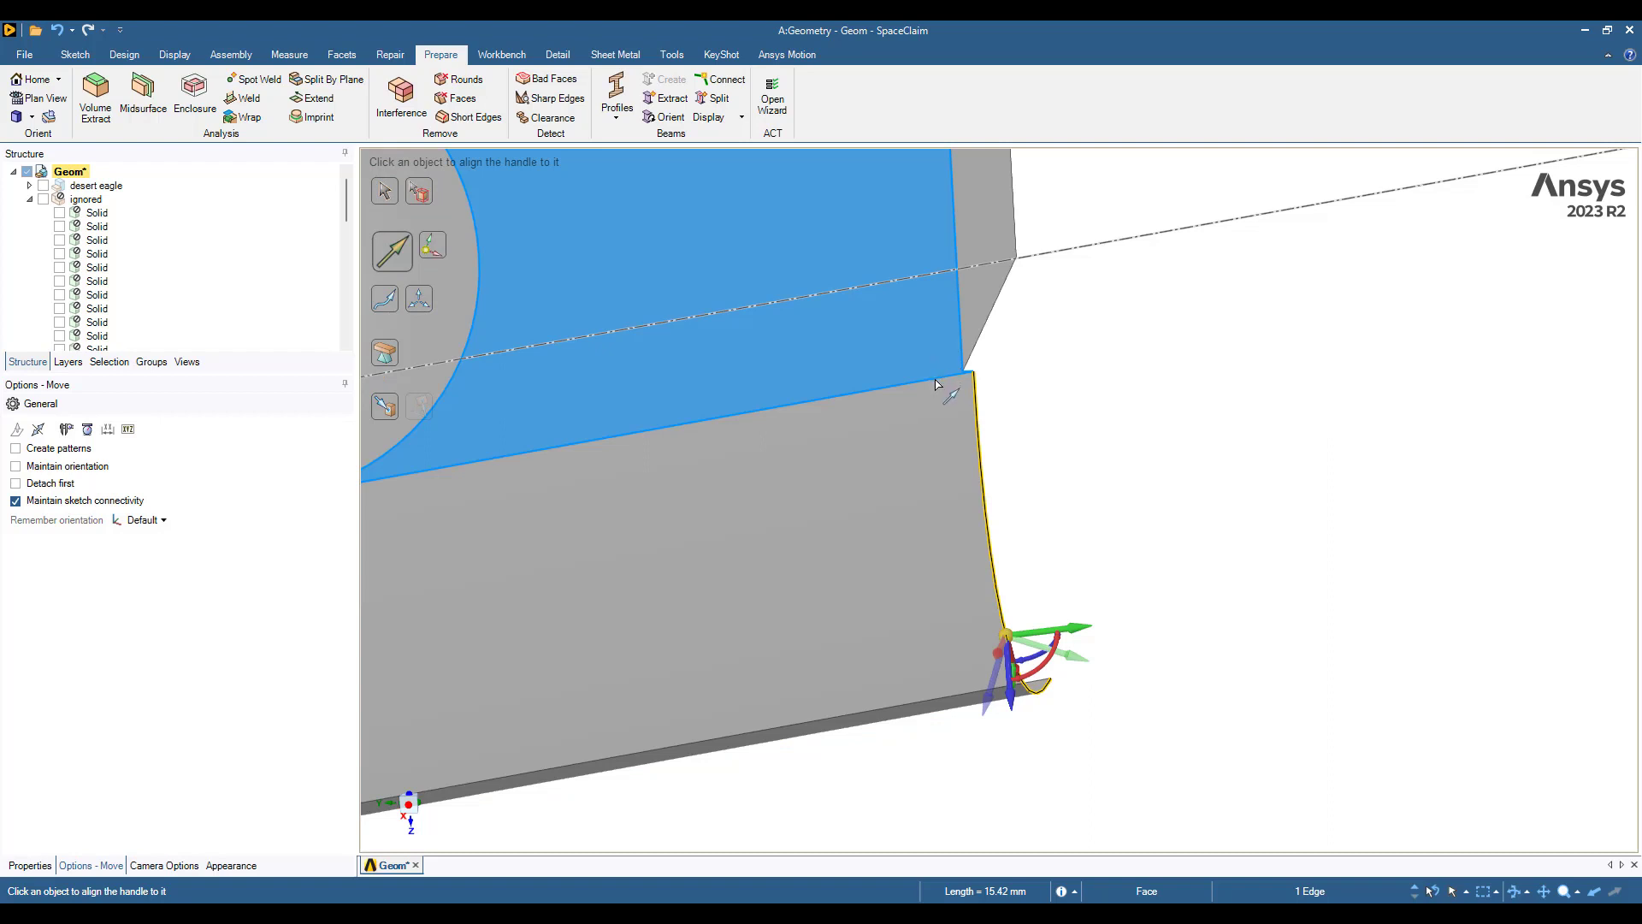
scroll(936, 385, "up", 5)
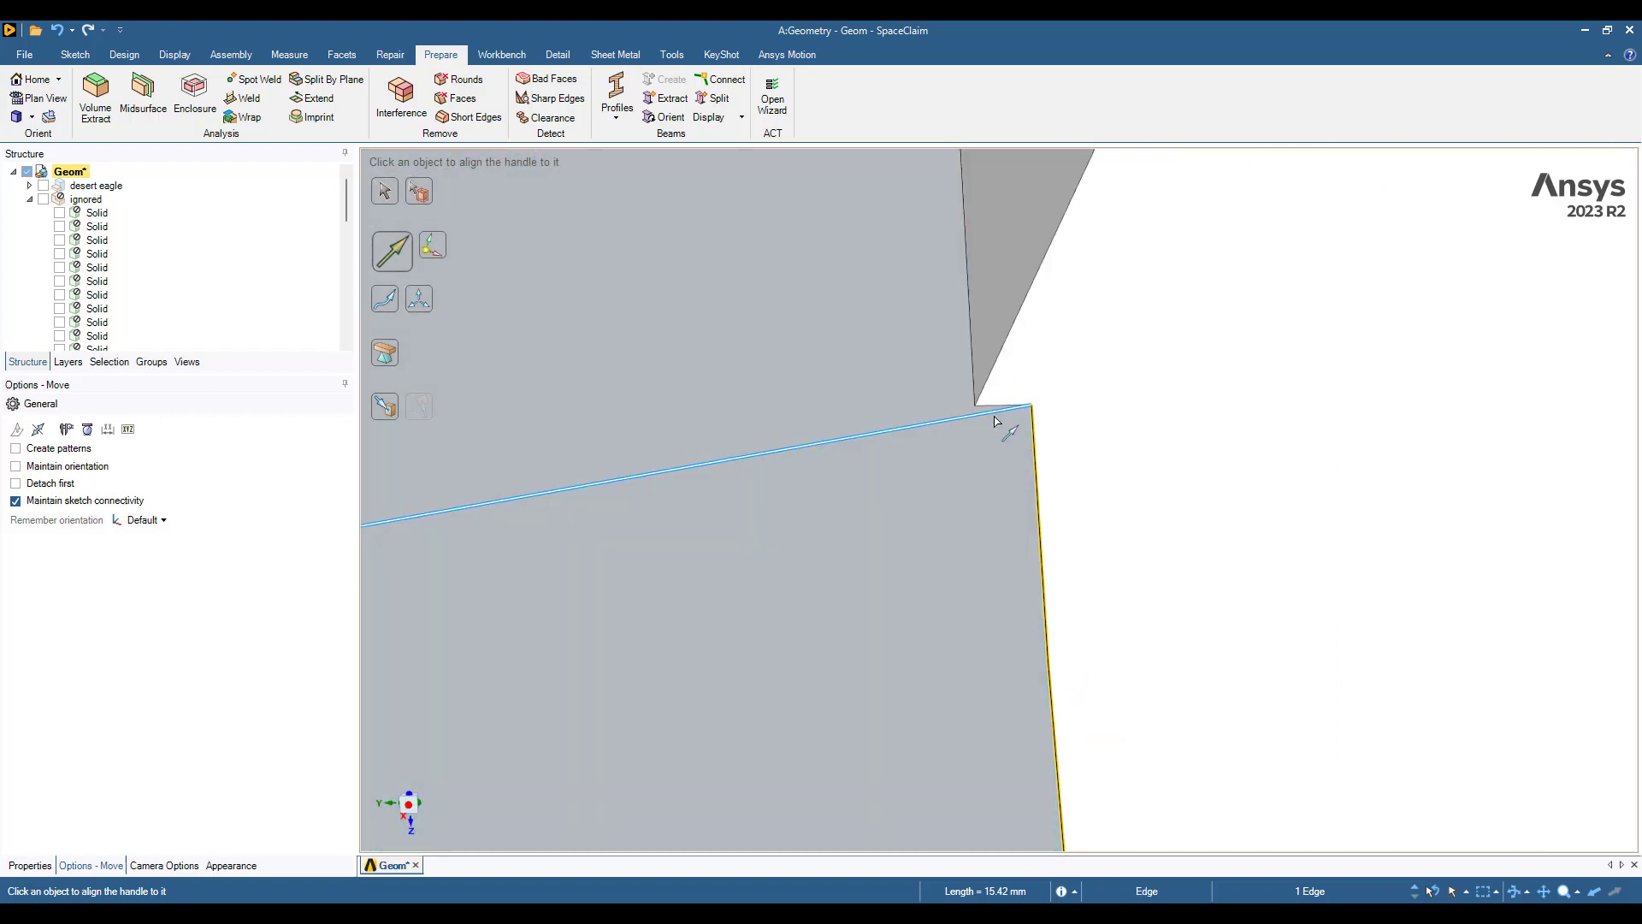
left_click(993, 416)
mouse_move(1053, 499)
middle_mouse_down()
mouse_move(1008, 621)
mouse_move(1060, 528)
middle_mouse_up()
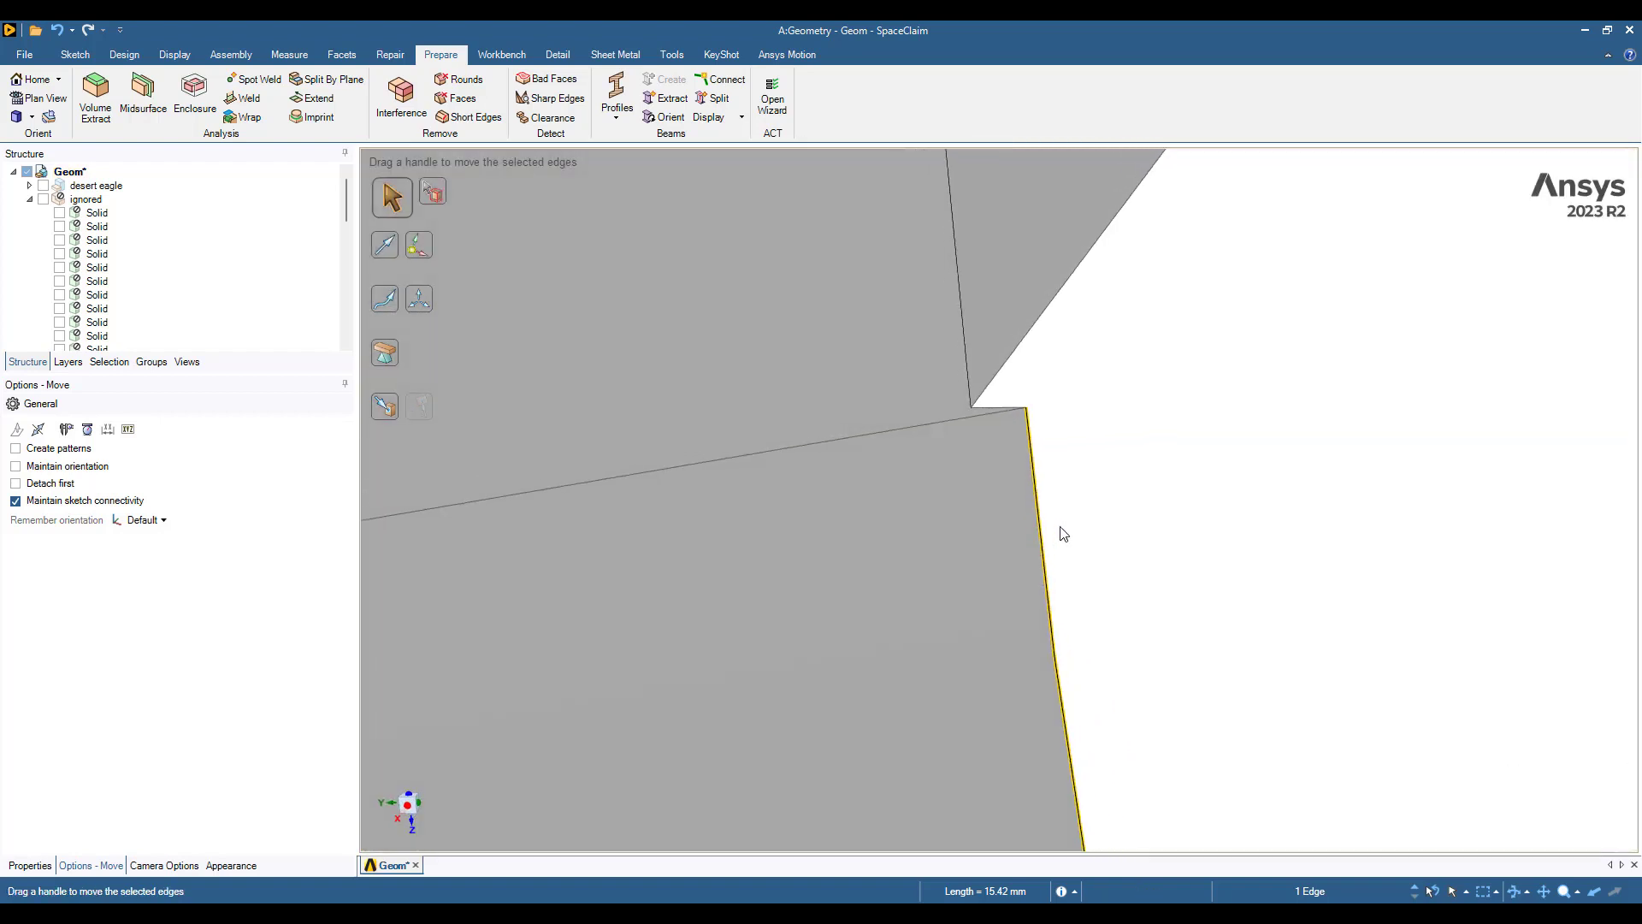
scroll(913, 616, "down", 5)
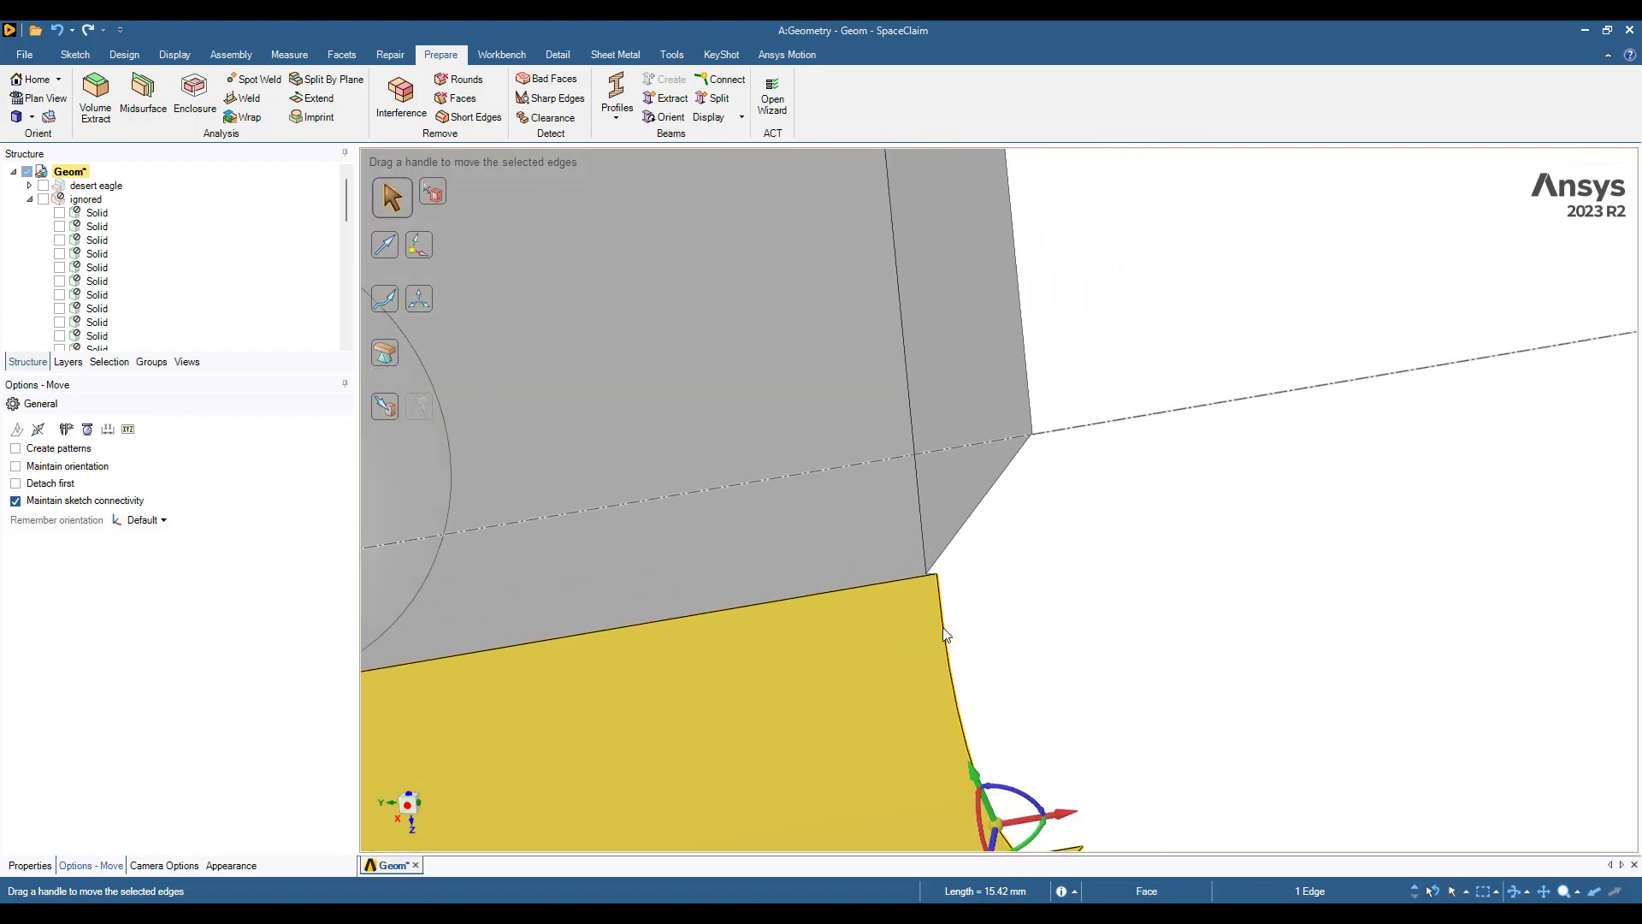
middle_click_drag(1008, 668, 1007, 663)
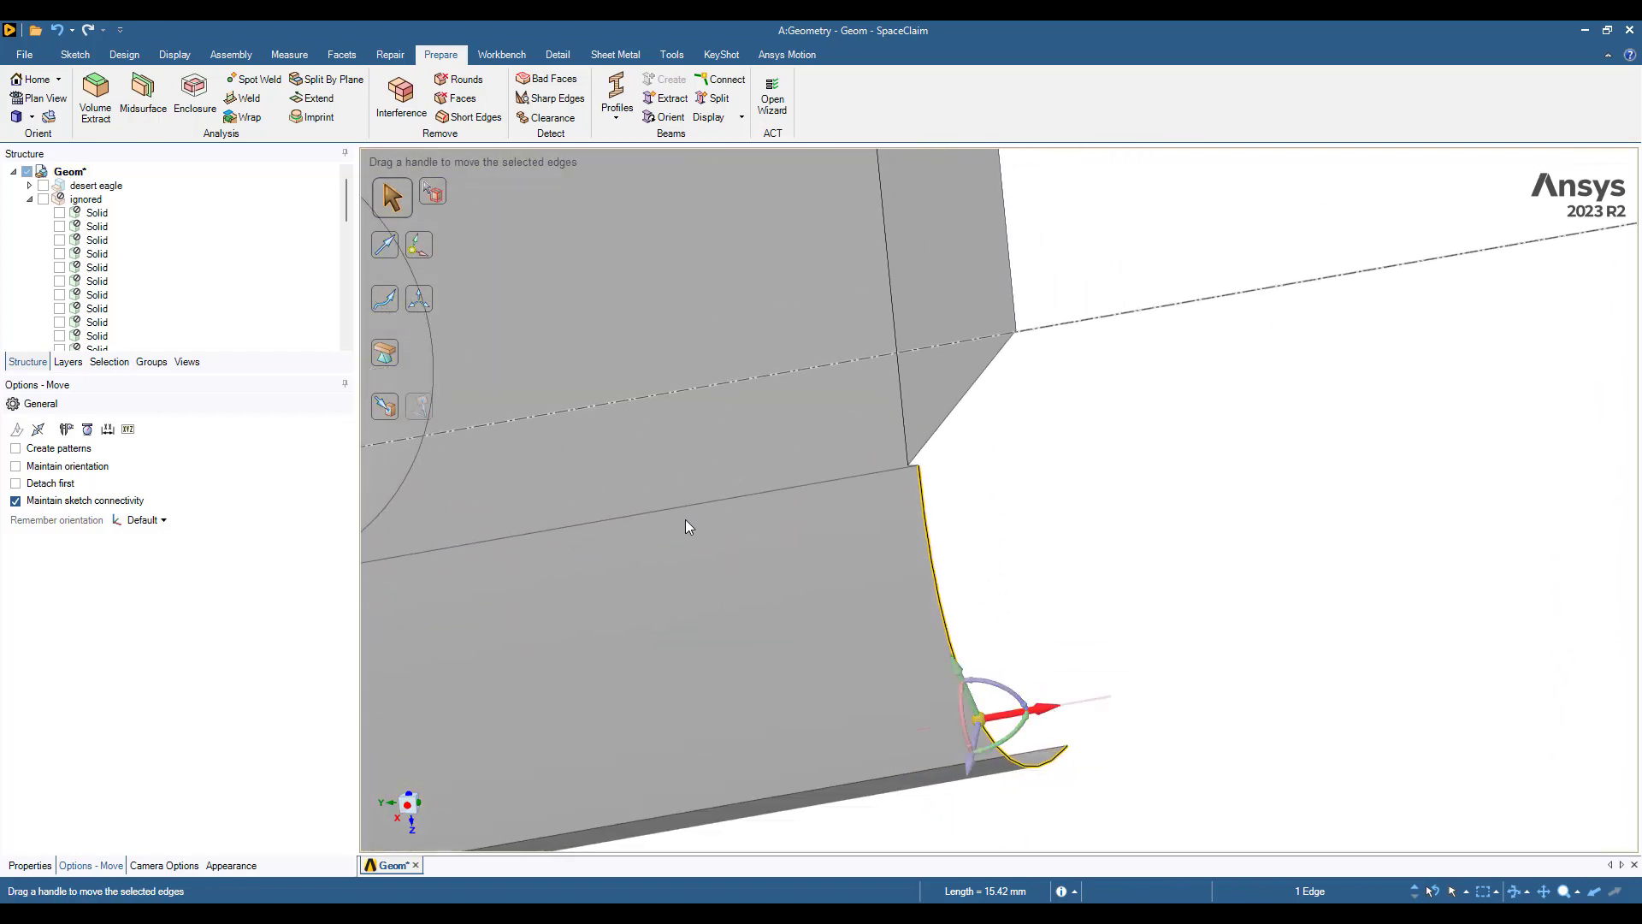
left_click(384, 423)
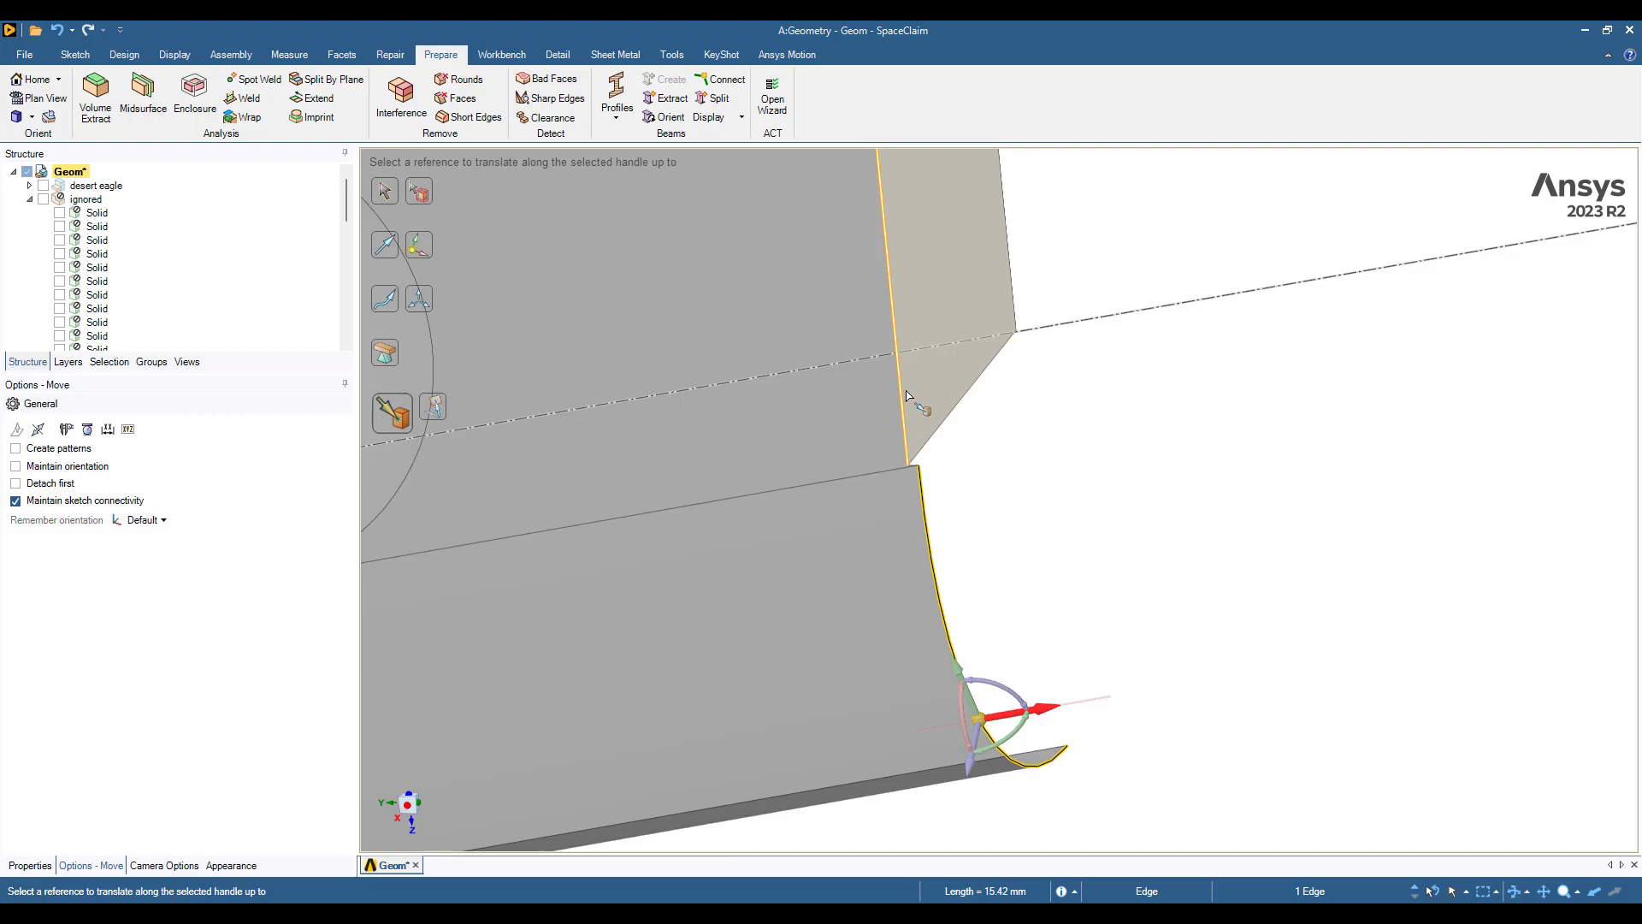
left_click(908, 396)
key("Escape")
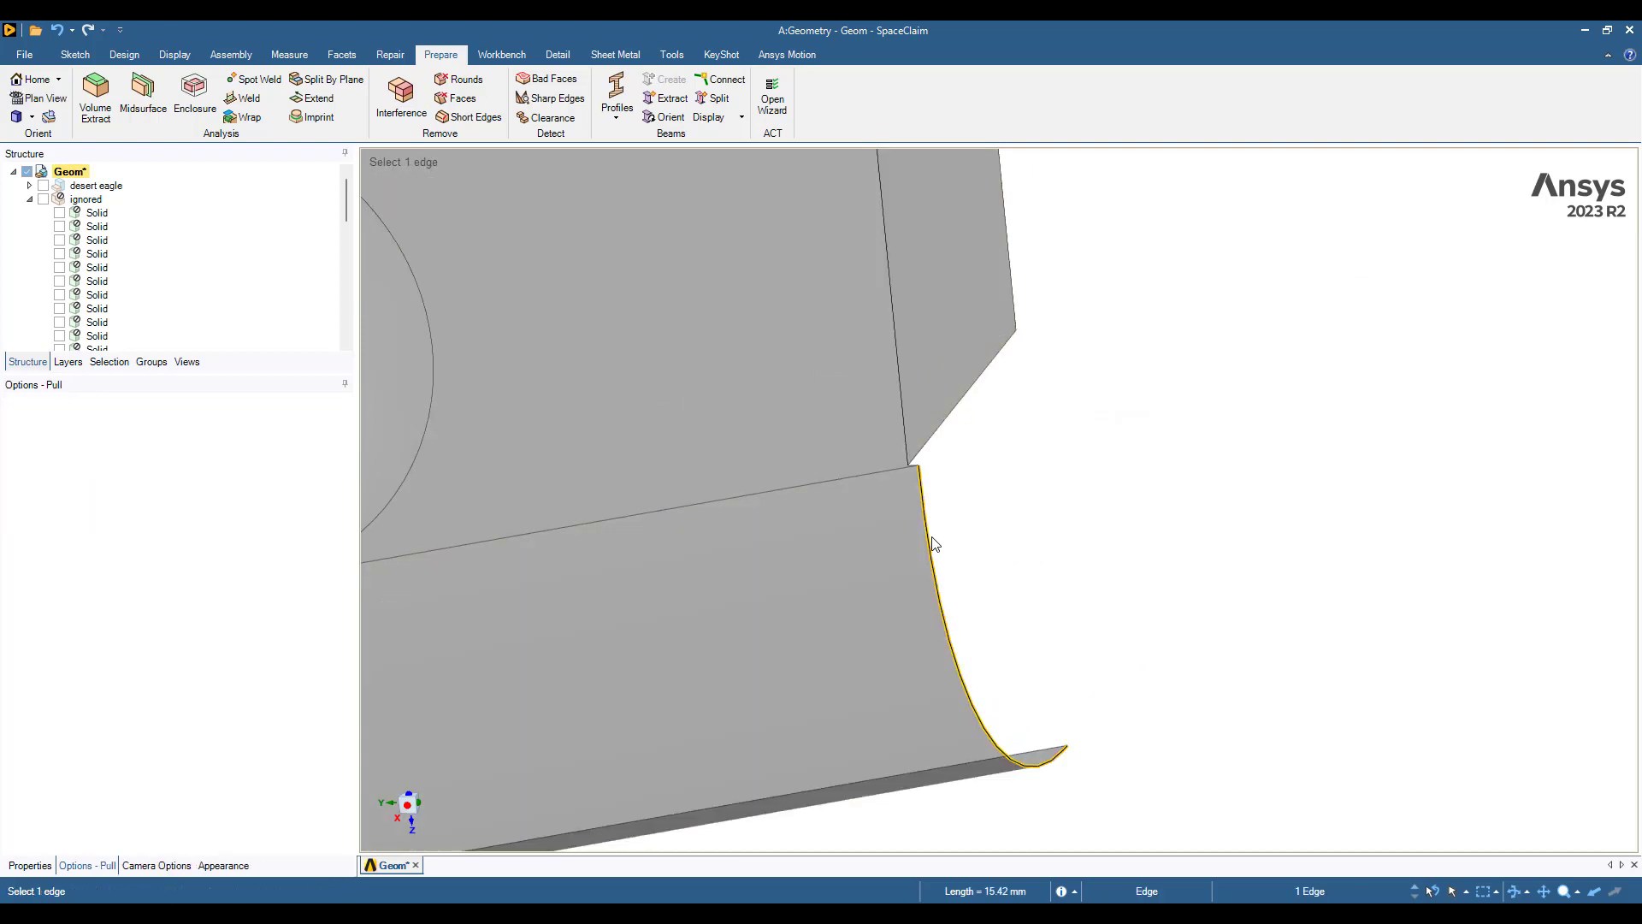
Pull the curved front wall's lower end edge so that it lines up with the magazine's bottom edge
key("p")
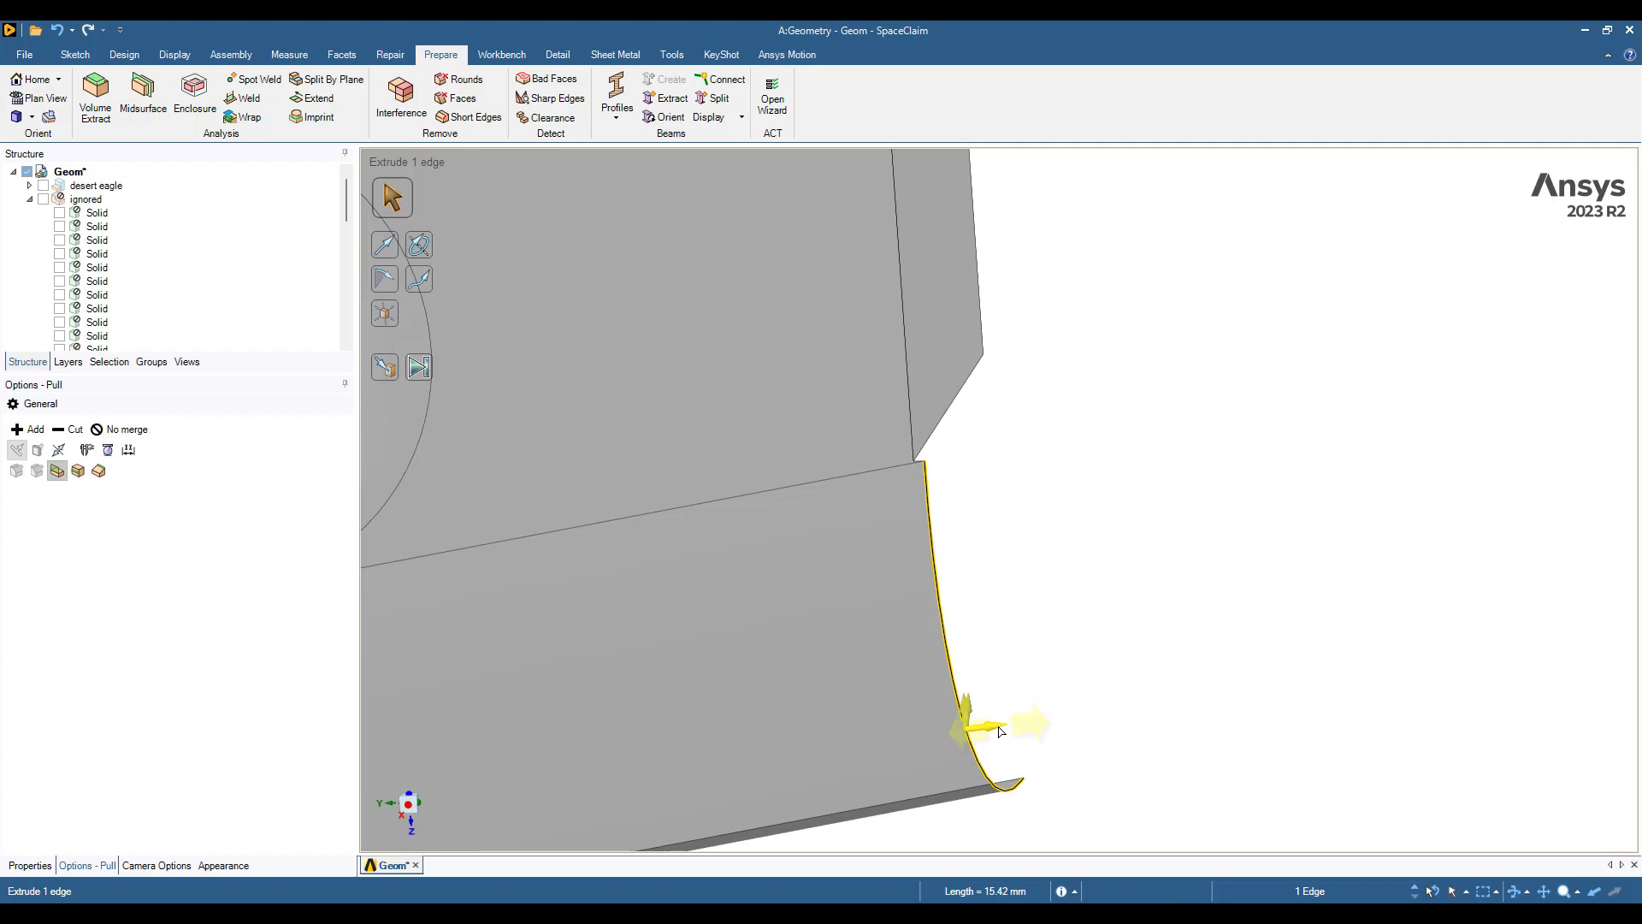
middle_click_drag(1026, 620, 1042, 616)
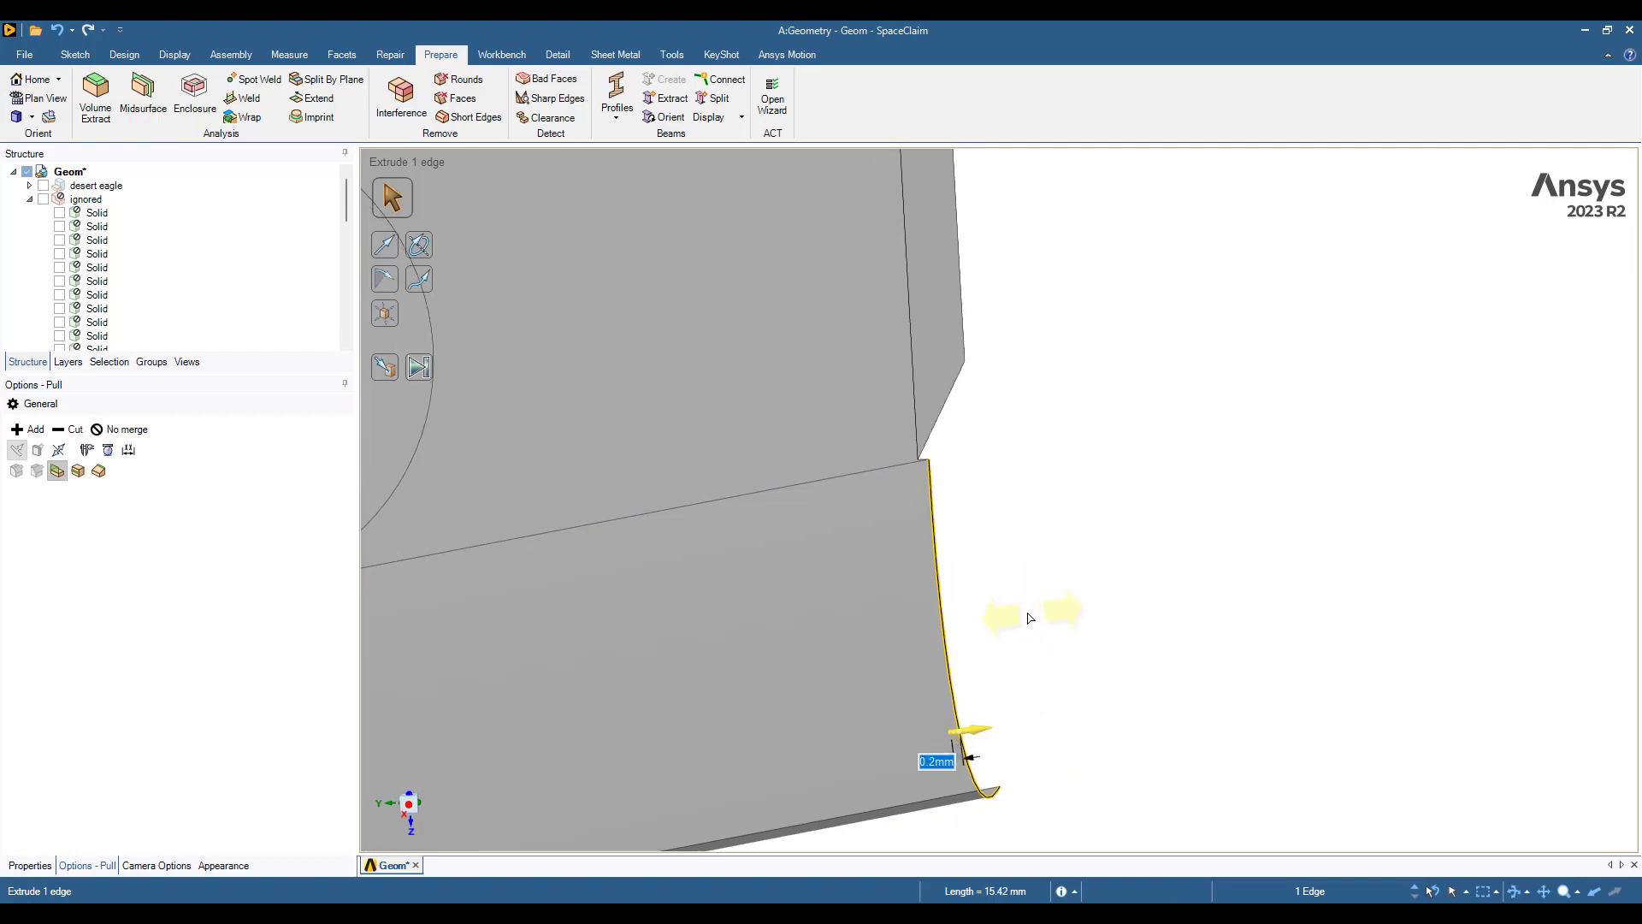
scroll(910, 498, "up", 3)
middle_click_drag(993, 428, 916, 393)
scroll(916, 399, "up", 2)
scroll(939, 458, "down", 10)
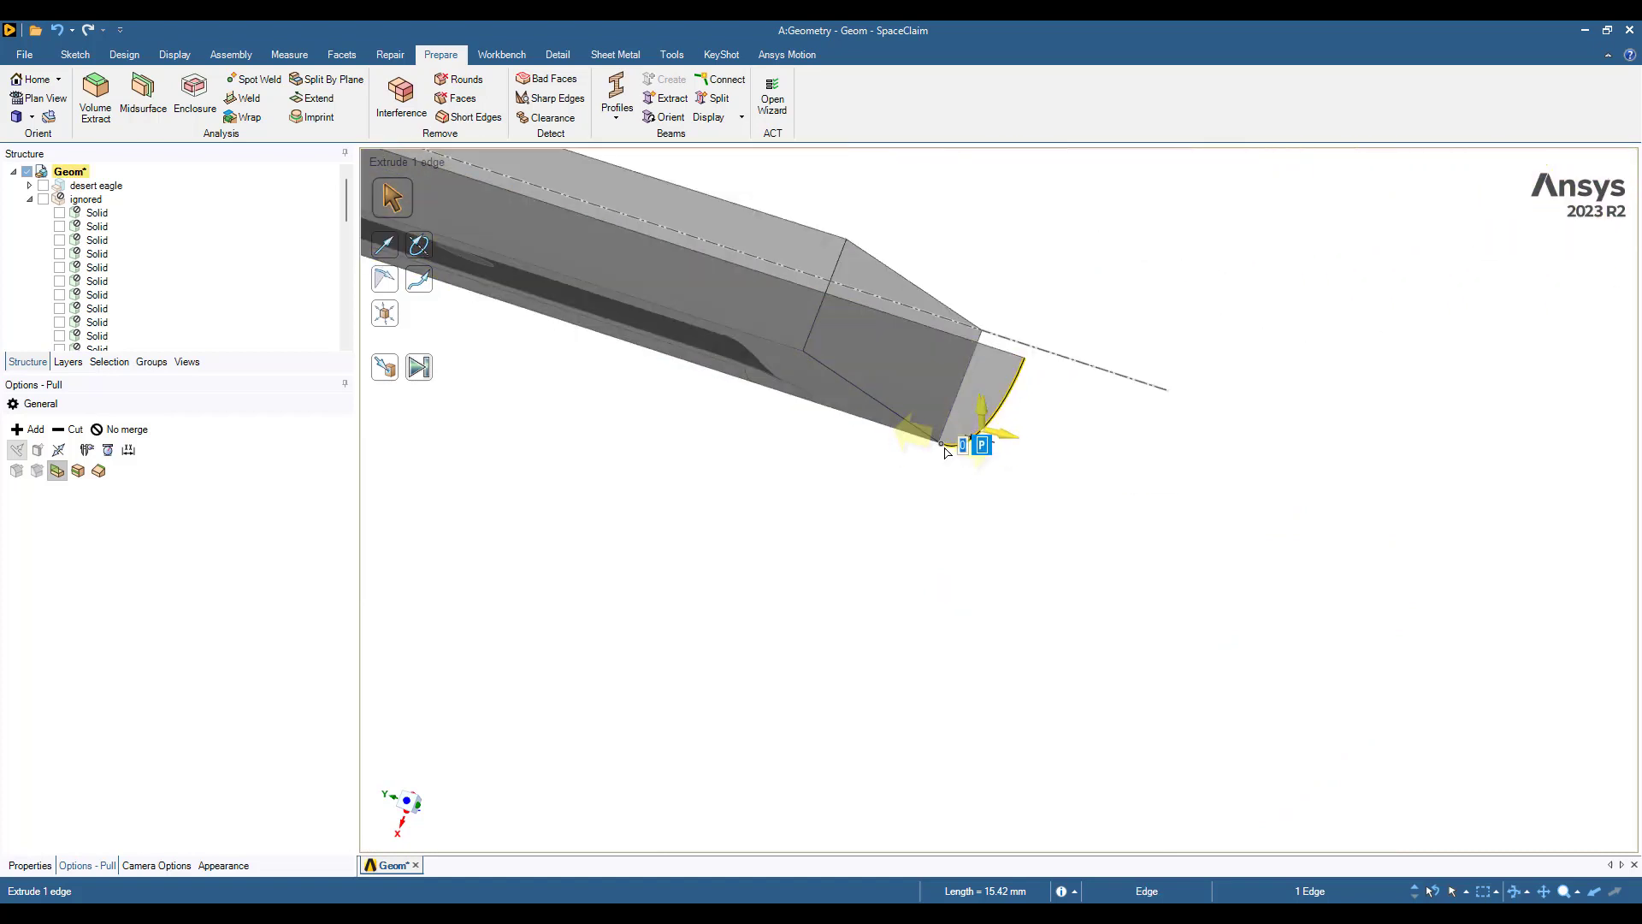
left_click(948, 529)
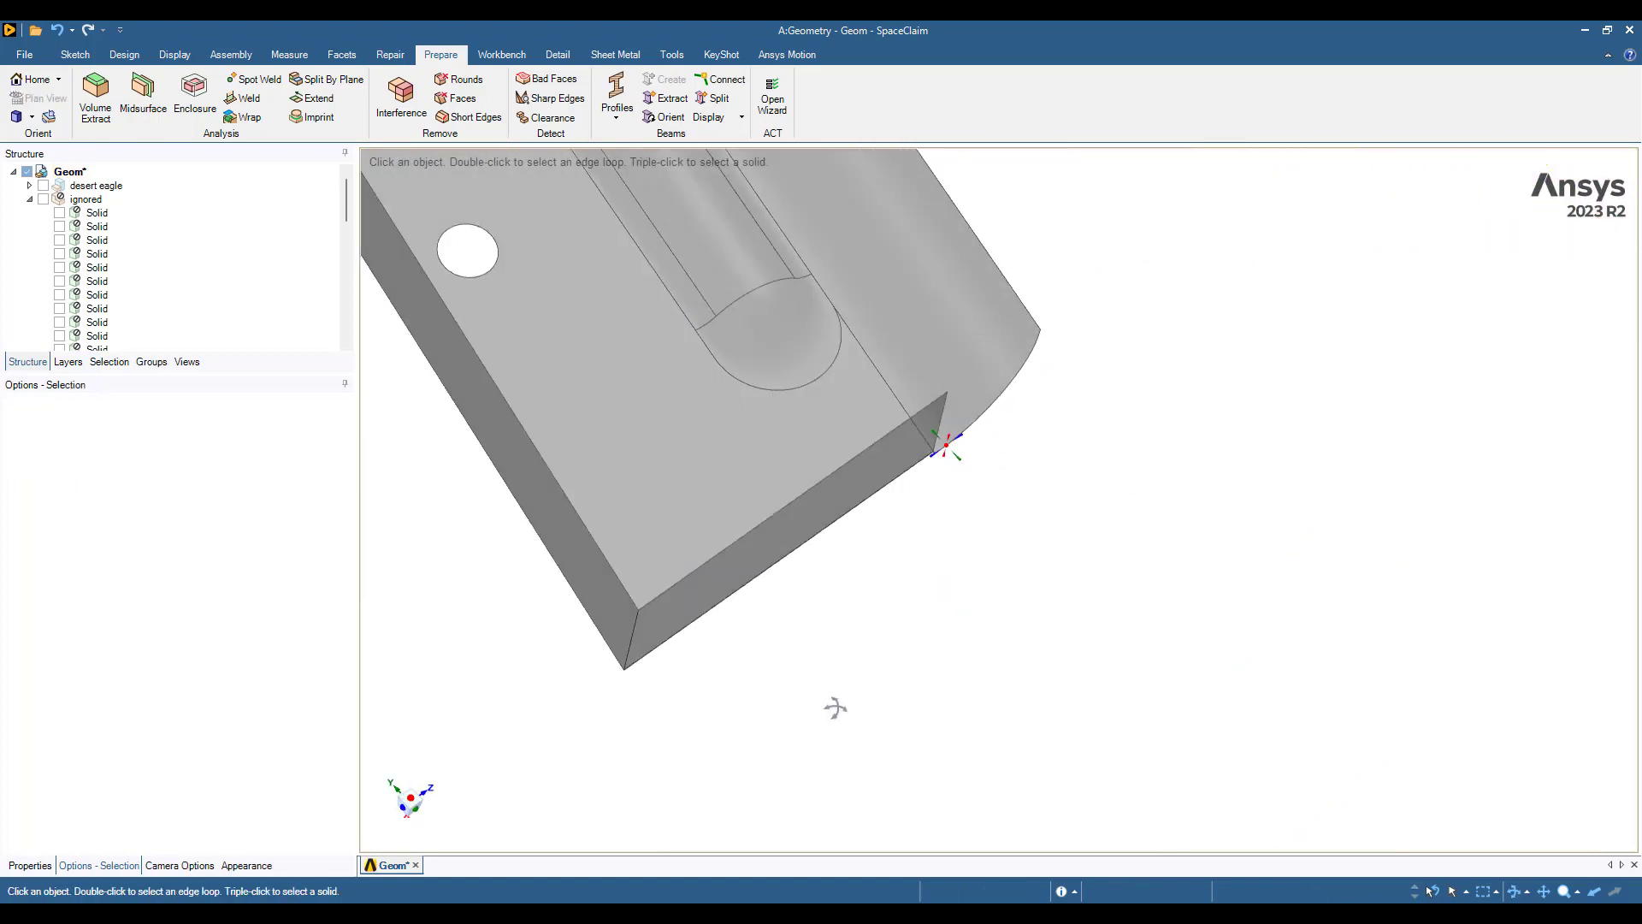
Examine the magazine midsurface around its bottom corner, checking how the curved front wall meets the side and bottom faces
middle_click_drag(835, 707, 915, 676)
scroll(938, 445, "up", 3)
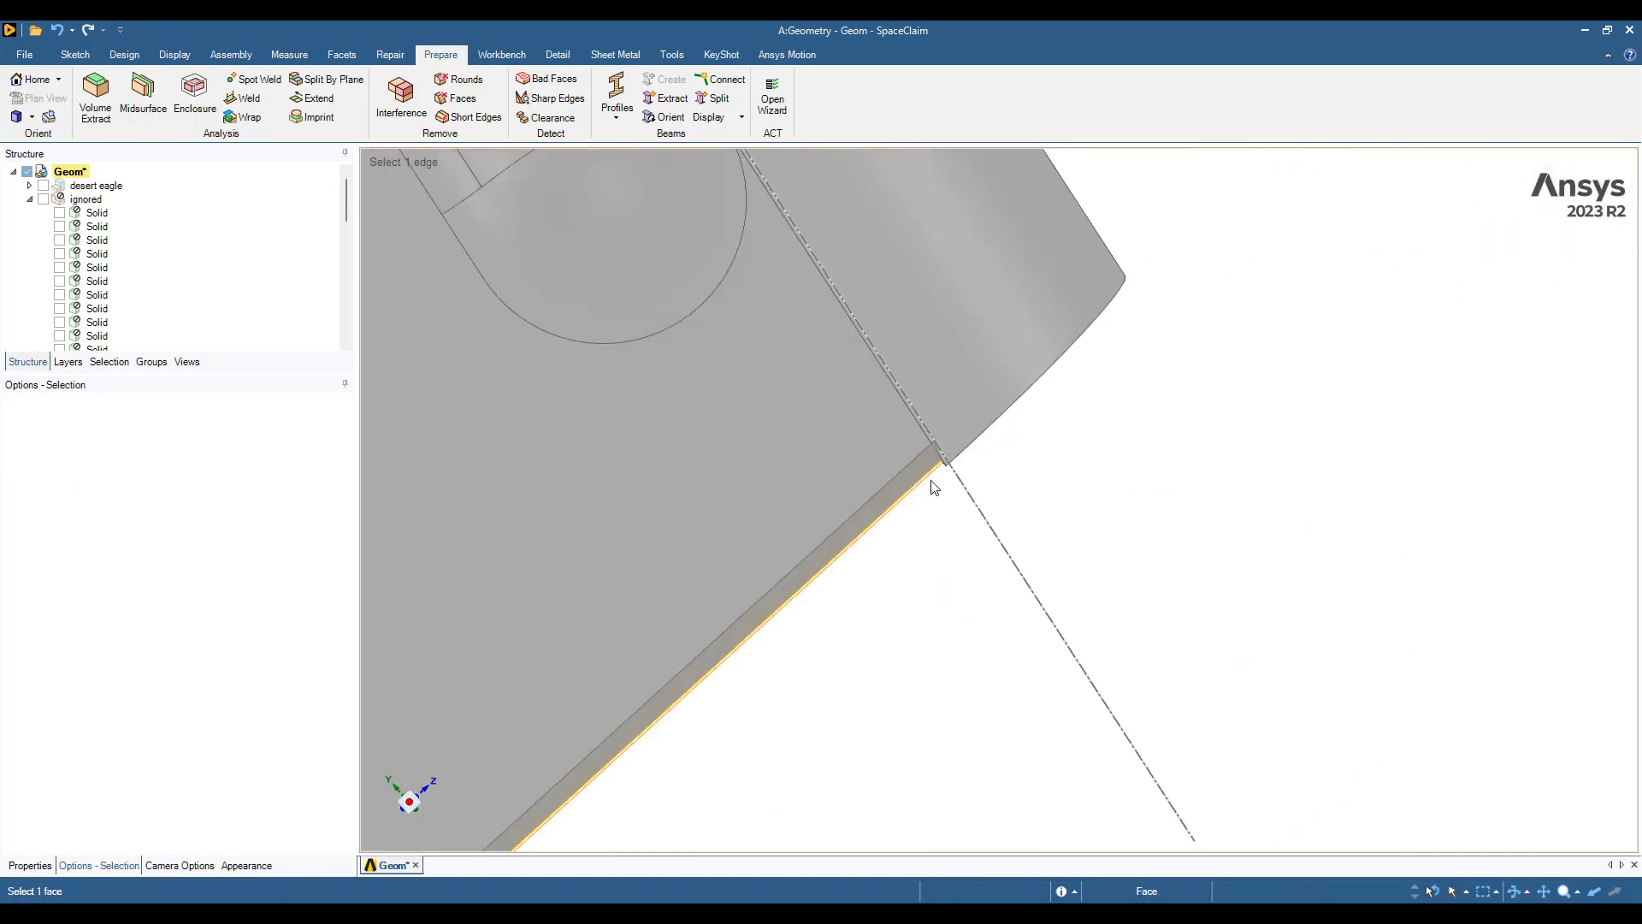
scroll(934, 484, "down", 3)
scroll(939, 482, "down", 5)
middle_click_drag(934, 488, 949, 627)
middle_click_drag(937, 531, 946, 593, "shift")
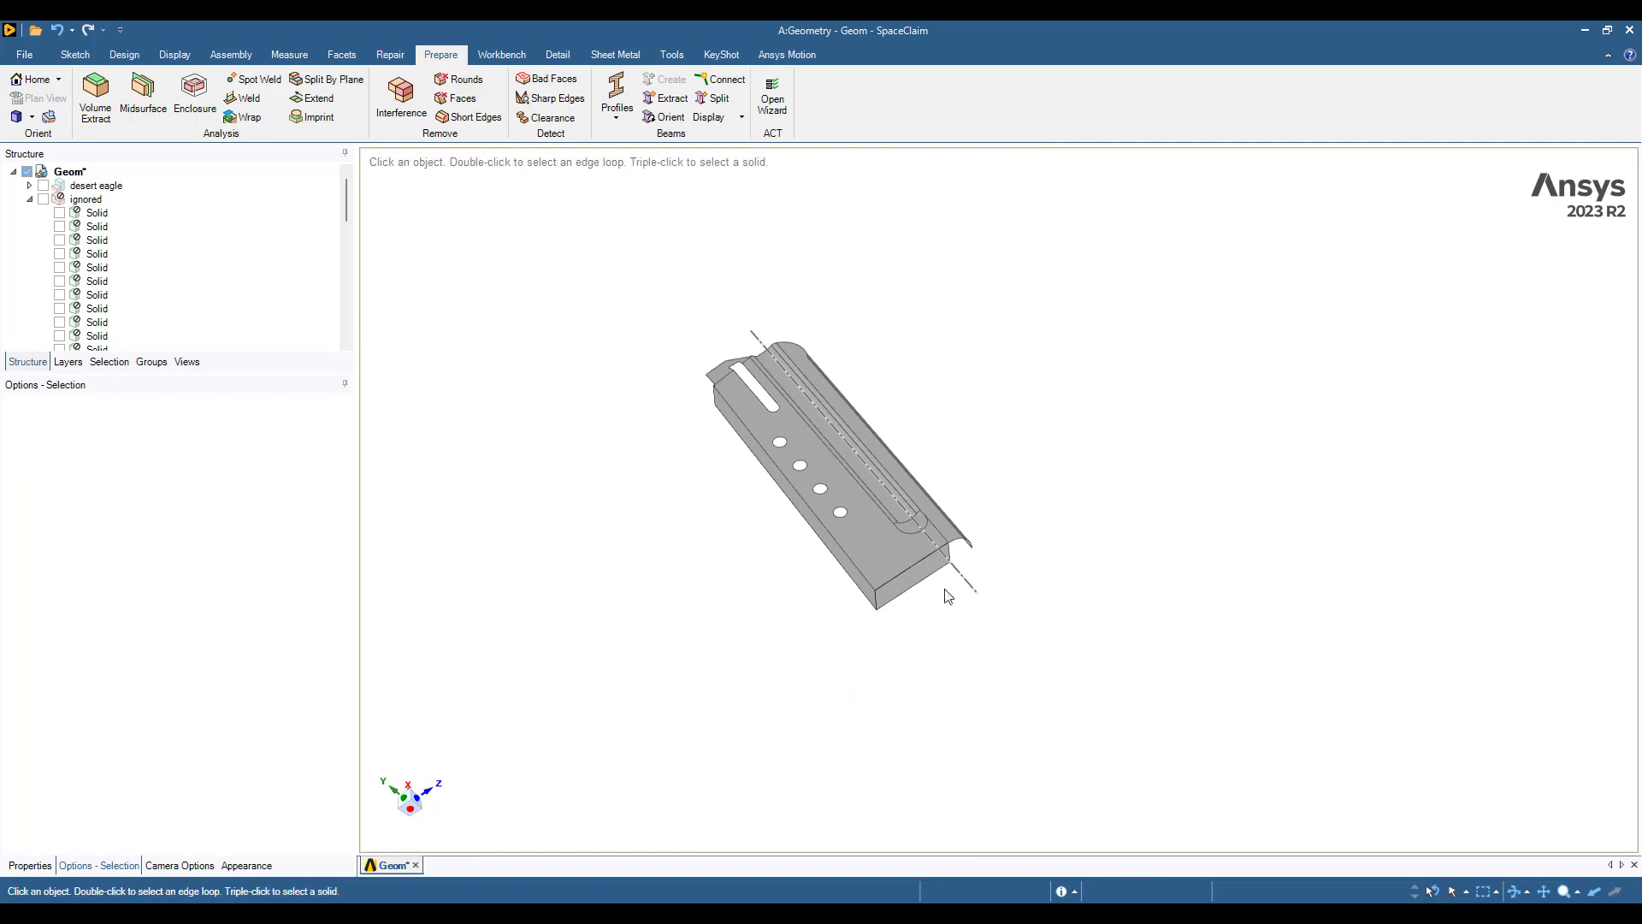
scroll(948, 556, "up", 5)
scroll(953, 549, "up", 3)
middle_click_drag(946, 502, 995, 410)
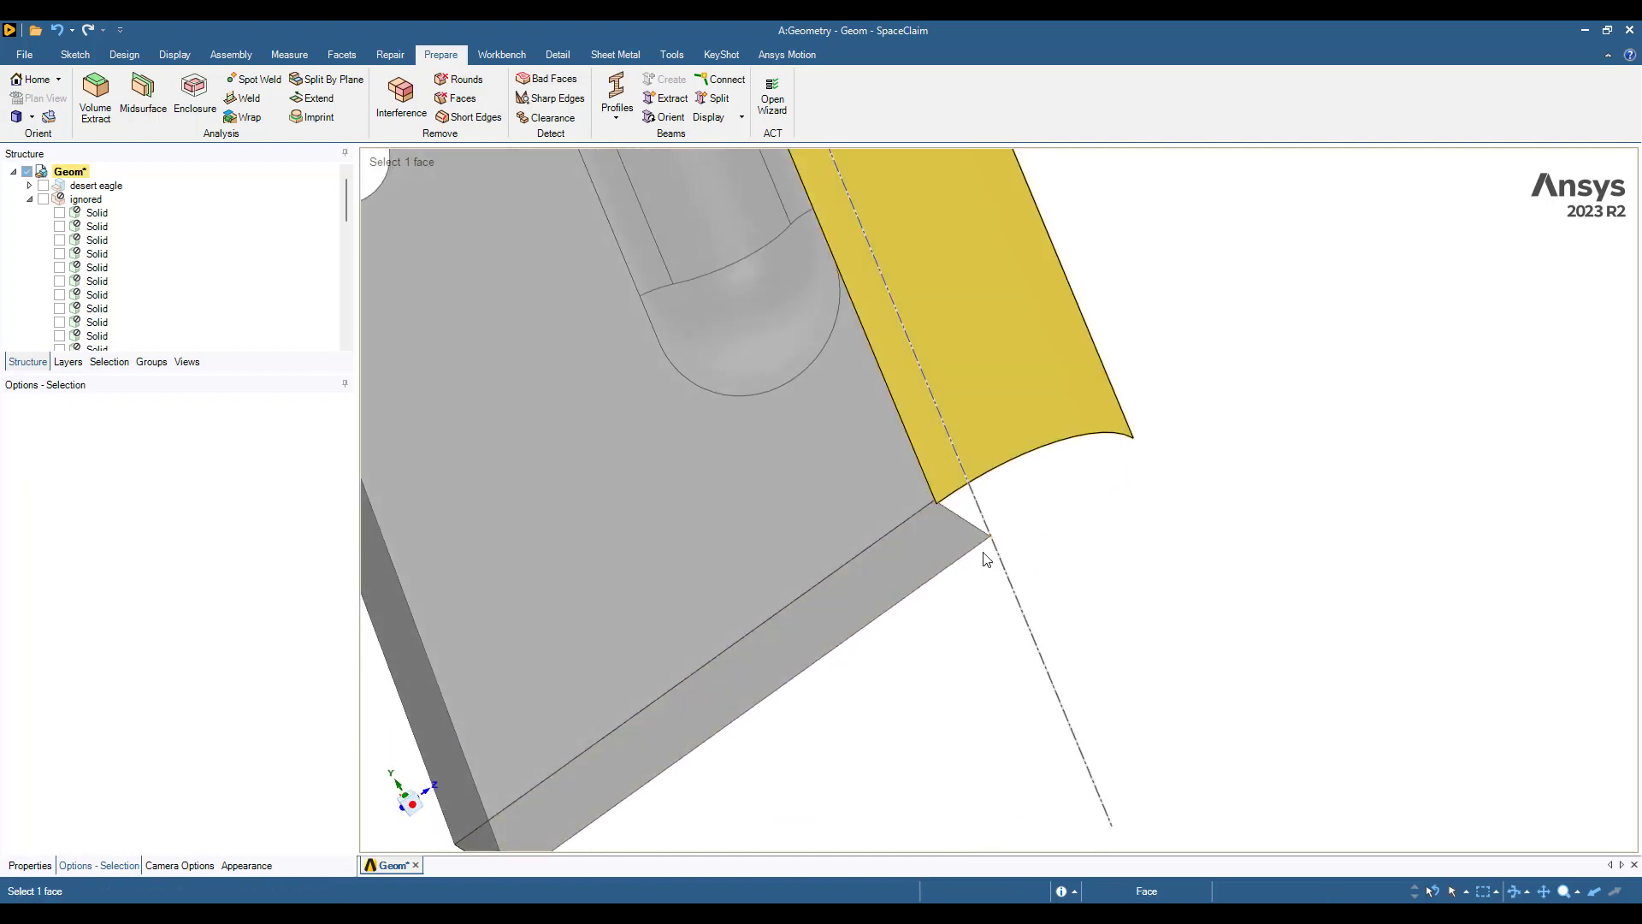
scroll(975, 545, "up", 2)
middle_click_drag(928, 460, 854, 624)
scroll(855, 624, "down", 5)
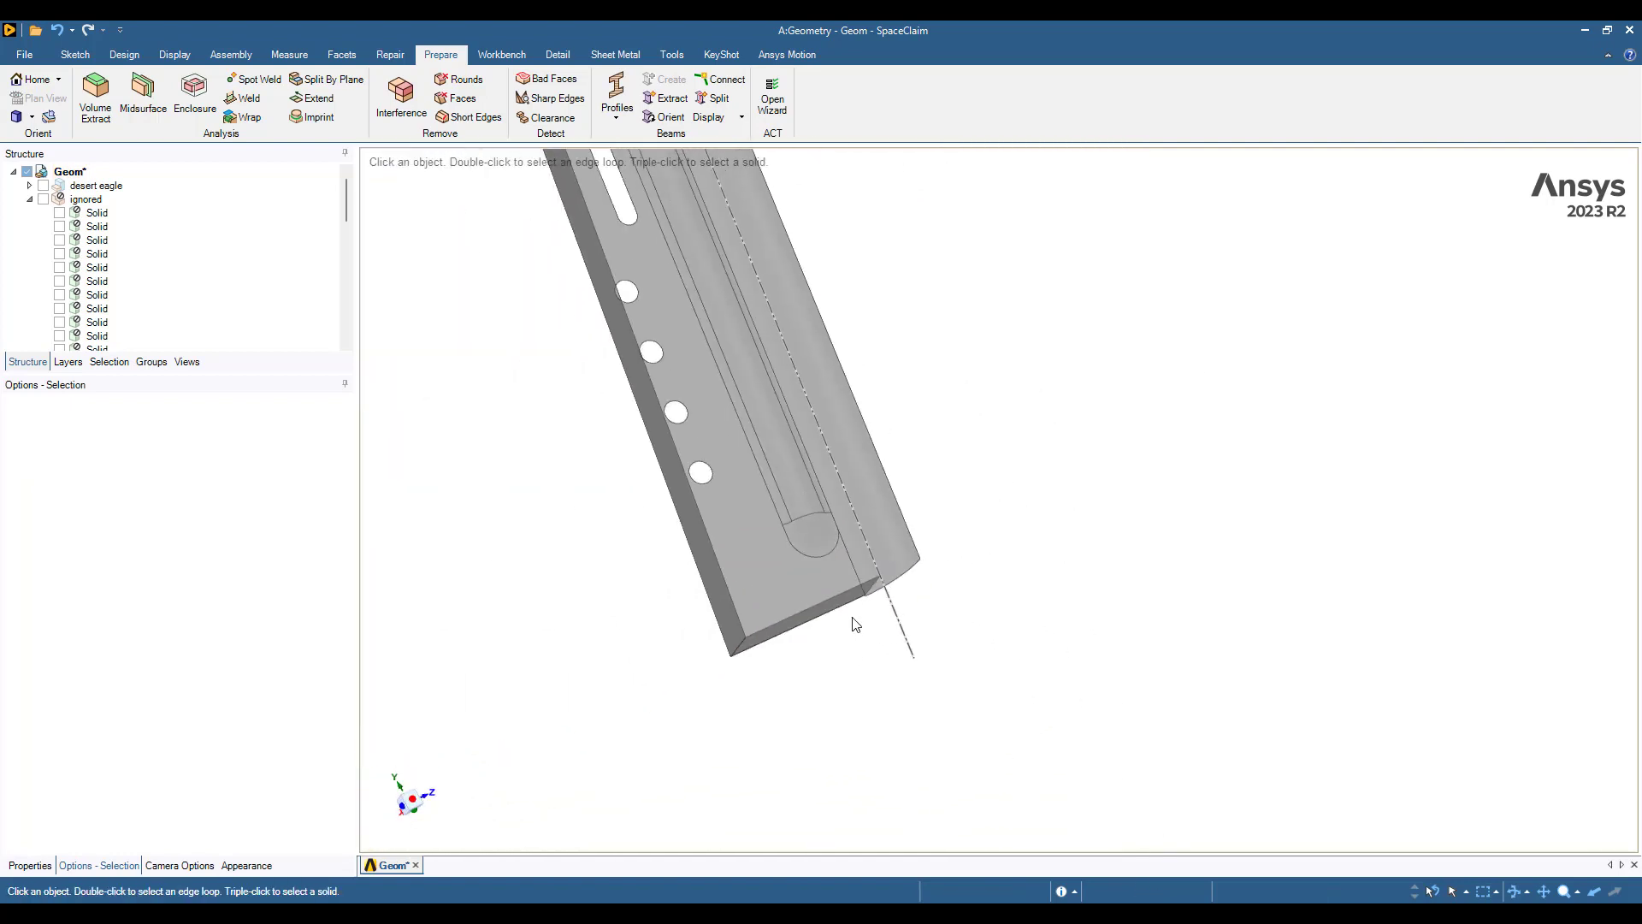
Show all bodies again and hide the "ignored" component so only the parts kept for simulation are displayed
right_click(854, 623)
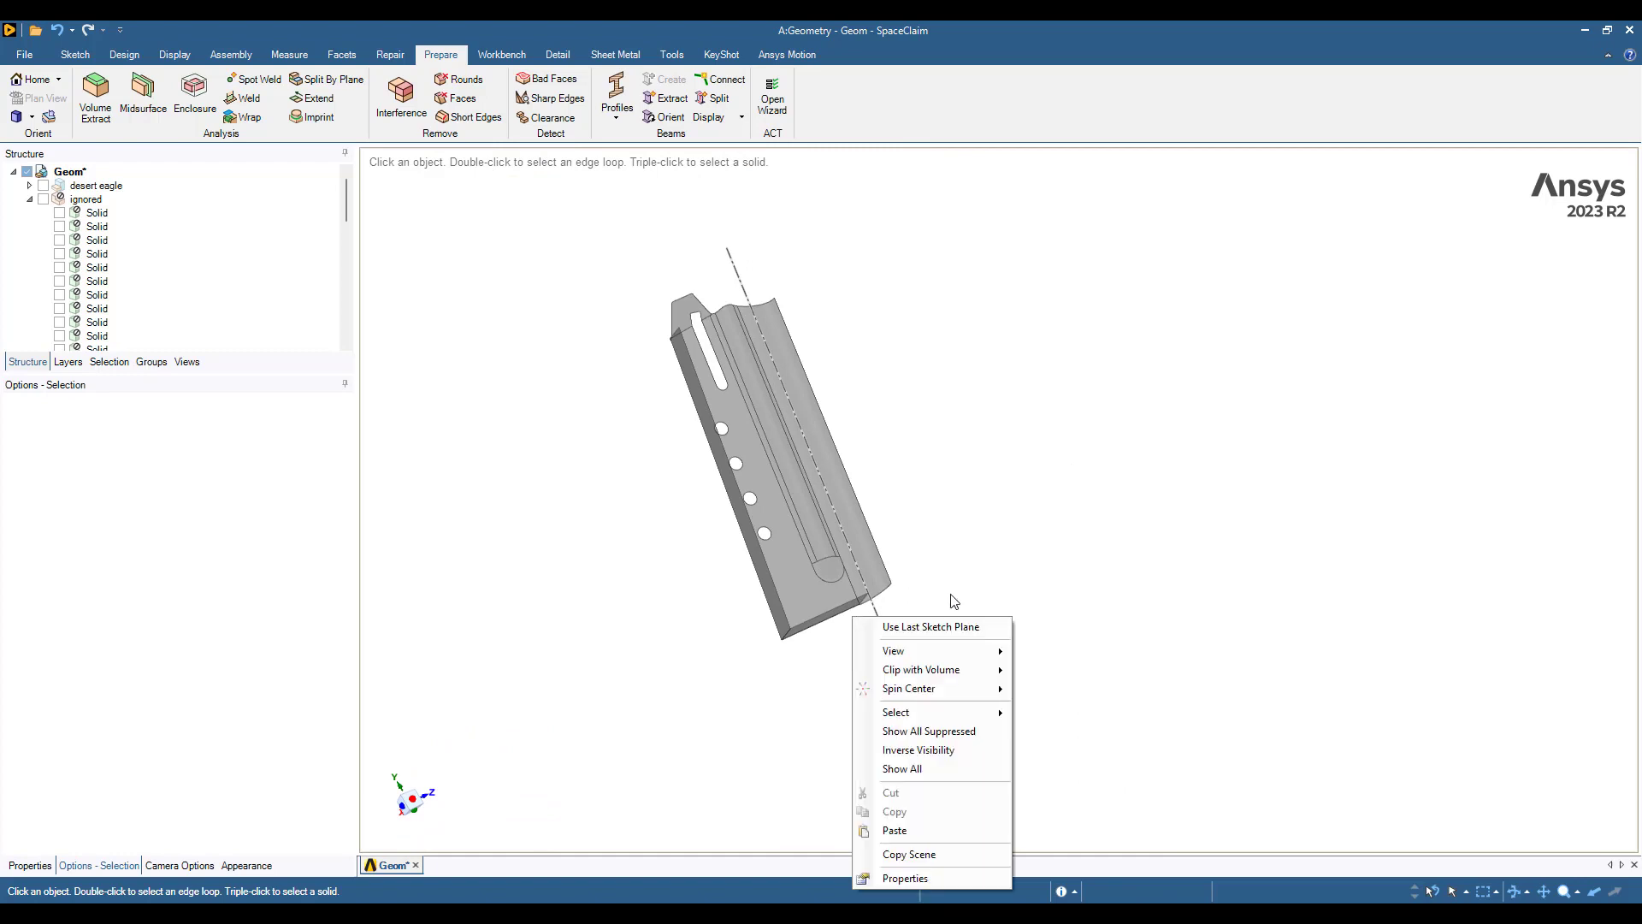
left_click(943, 775)
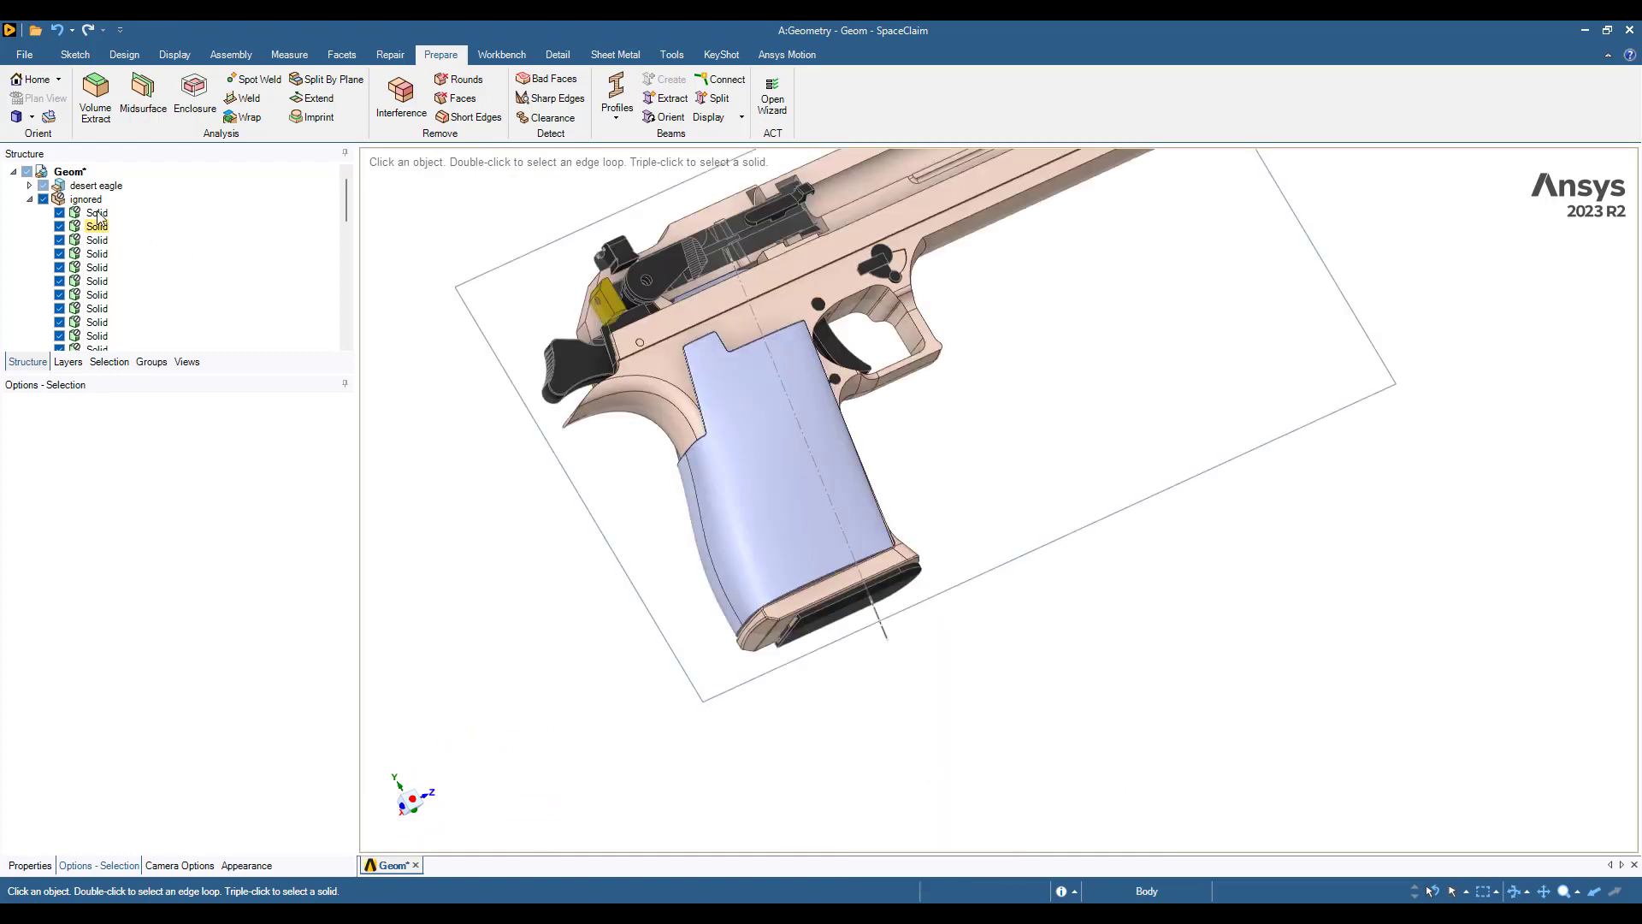
left_click(44, 202)
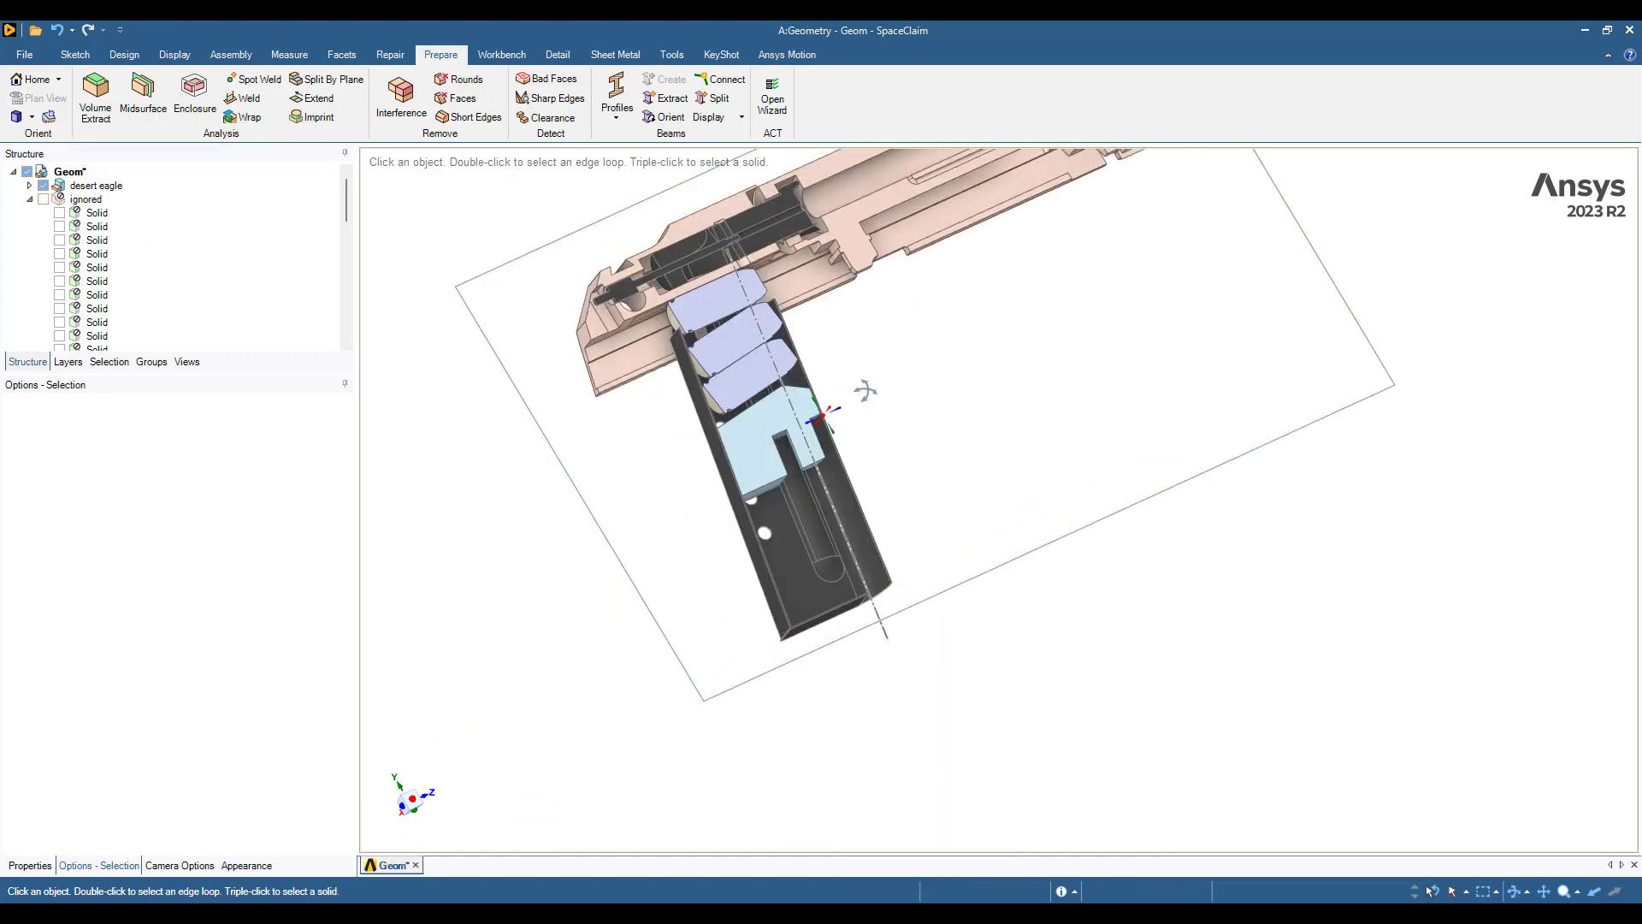
Examine the remaining halved assembly, highlighting the slide body and the bolt body behind the barrel in turn
middle_click_drag(865, 385, 1111, 495)
scroll(989, 496, "up", 3)
middle_click_drag(985, 479, 924, 427)
scroll(655, 440, "down", 2)
middle_click_drag(623, 269, 813, 370, "ctrl")
key("v")
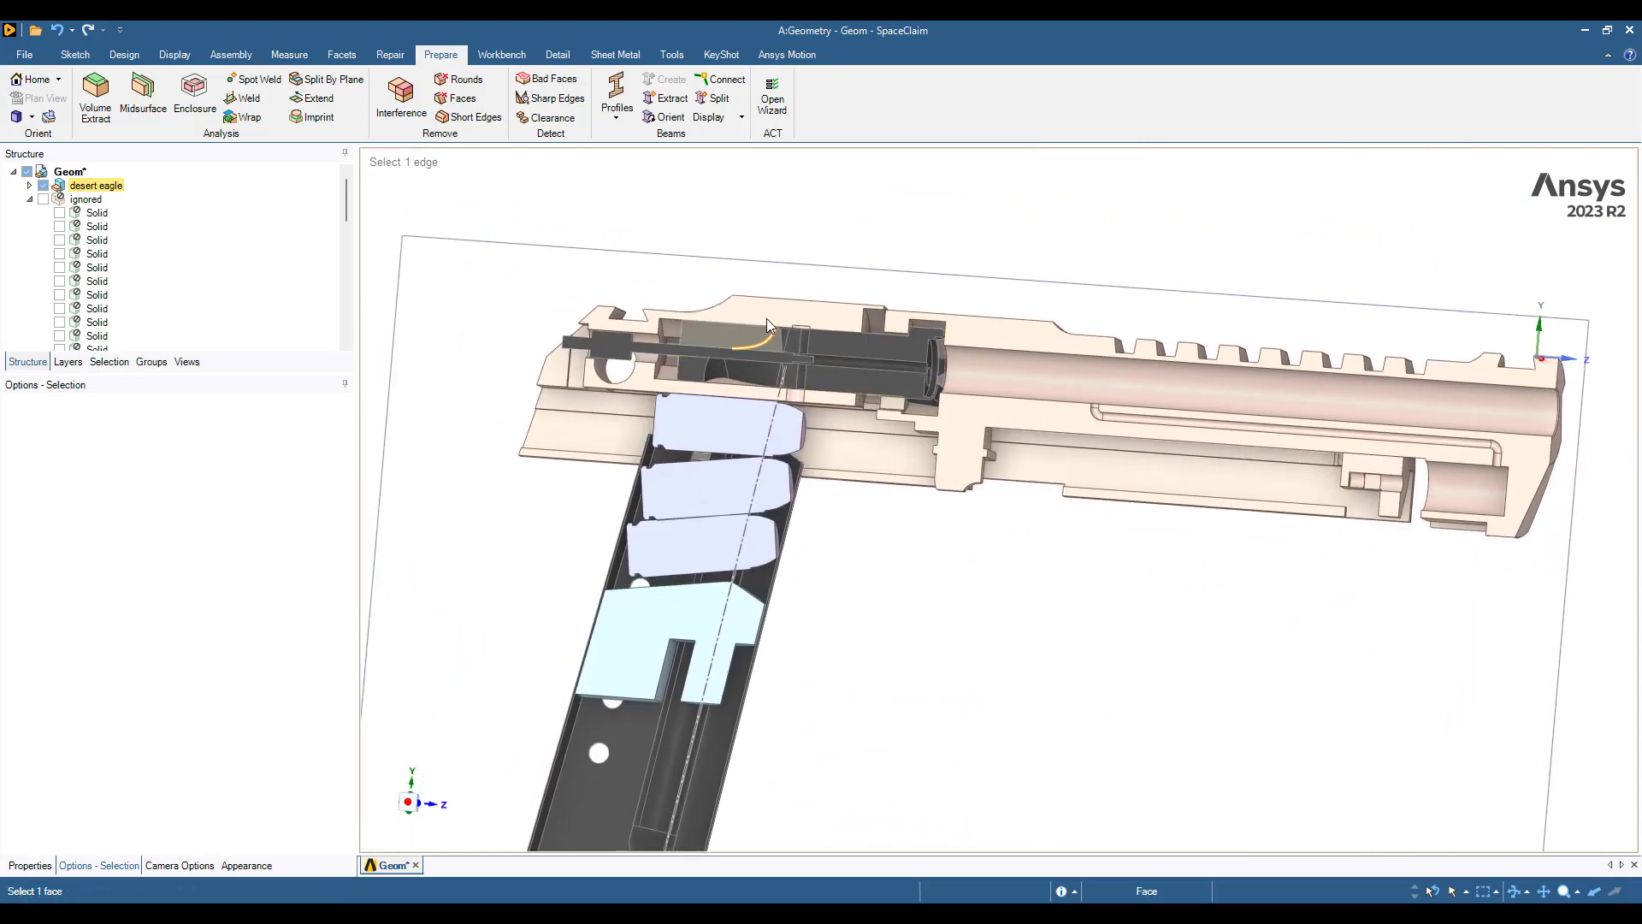
middle_click_drag(766, 319, 826, 317)
left_click(813, 313)
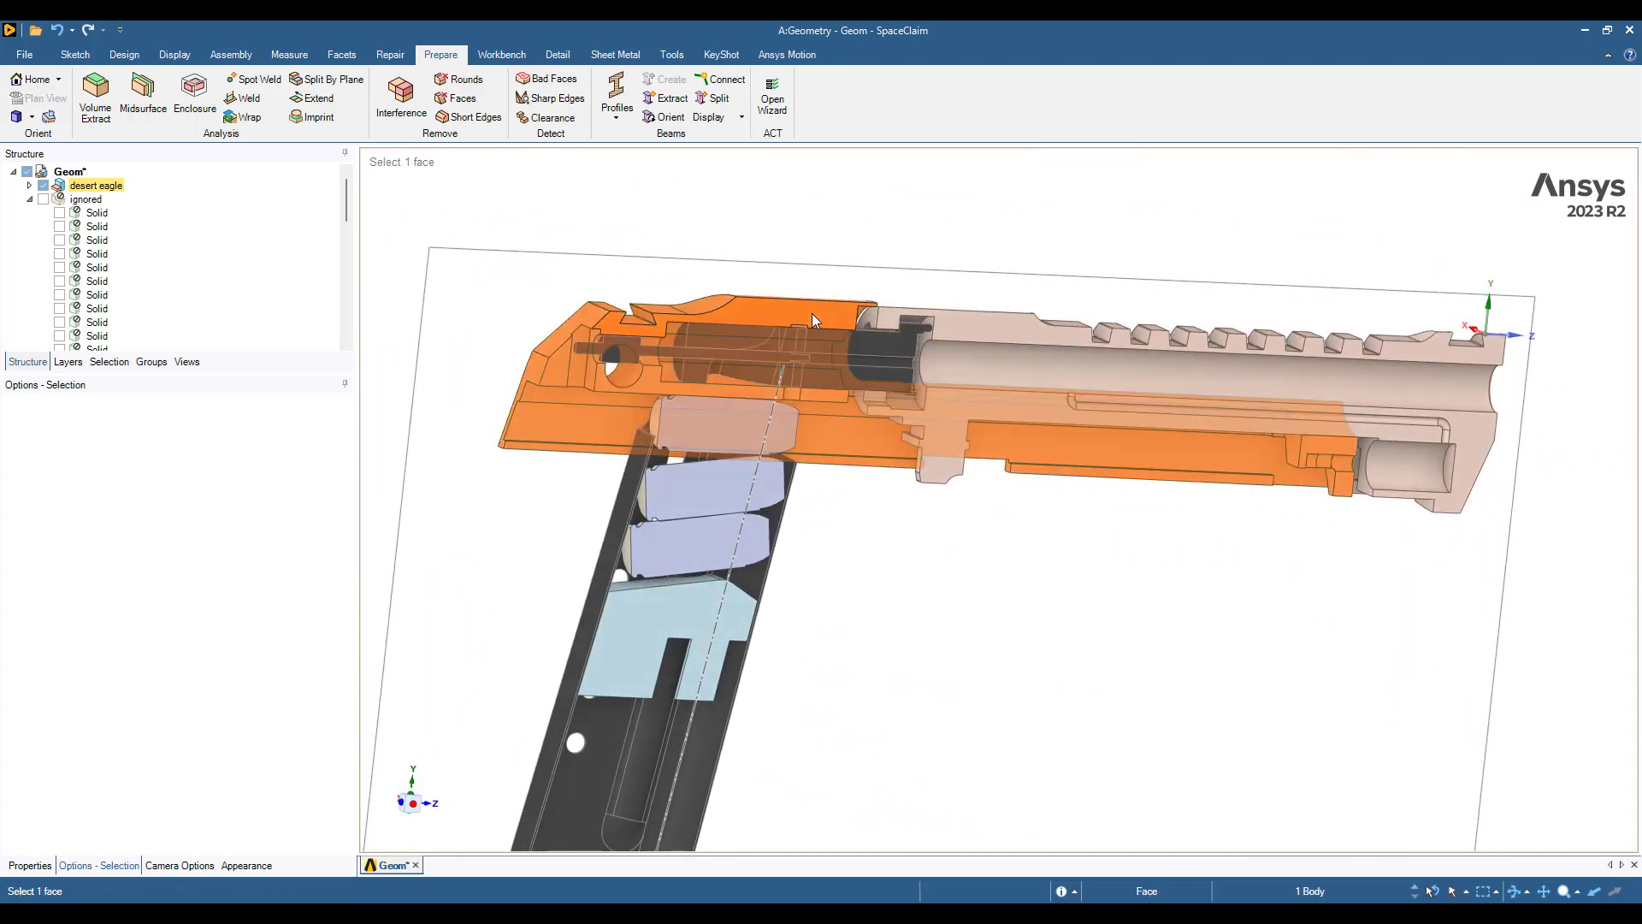
middle_click_drag(880, 398, 857, 398)
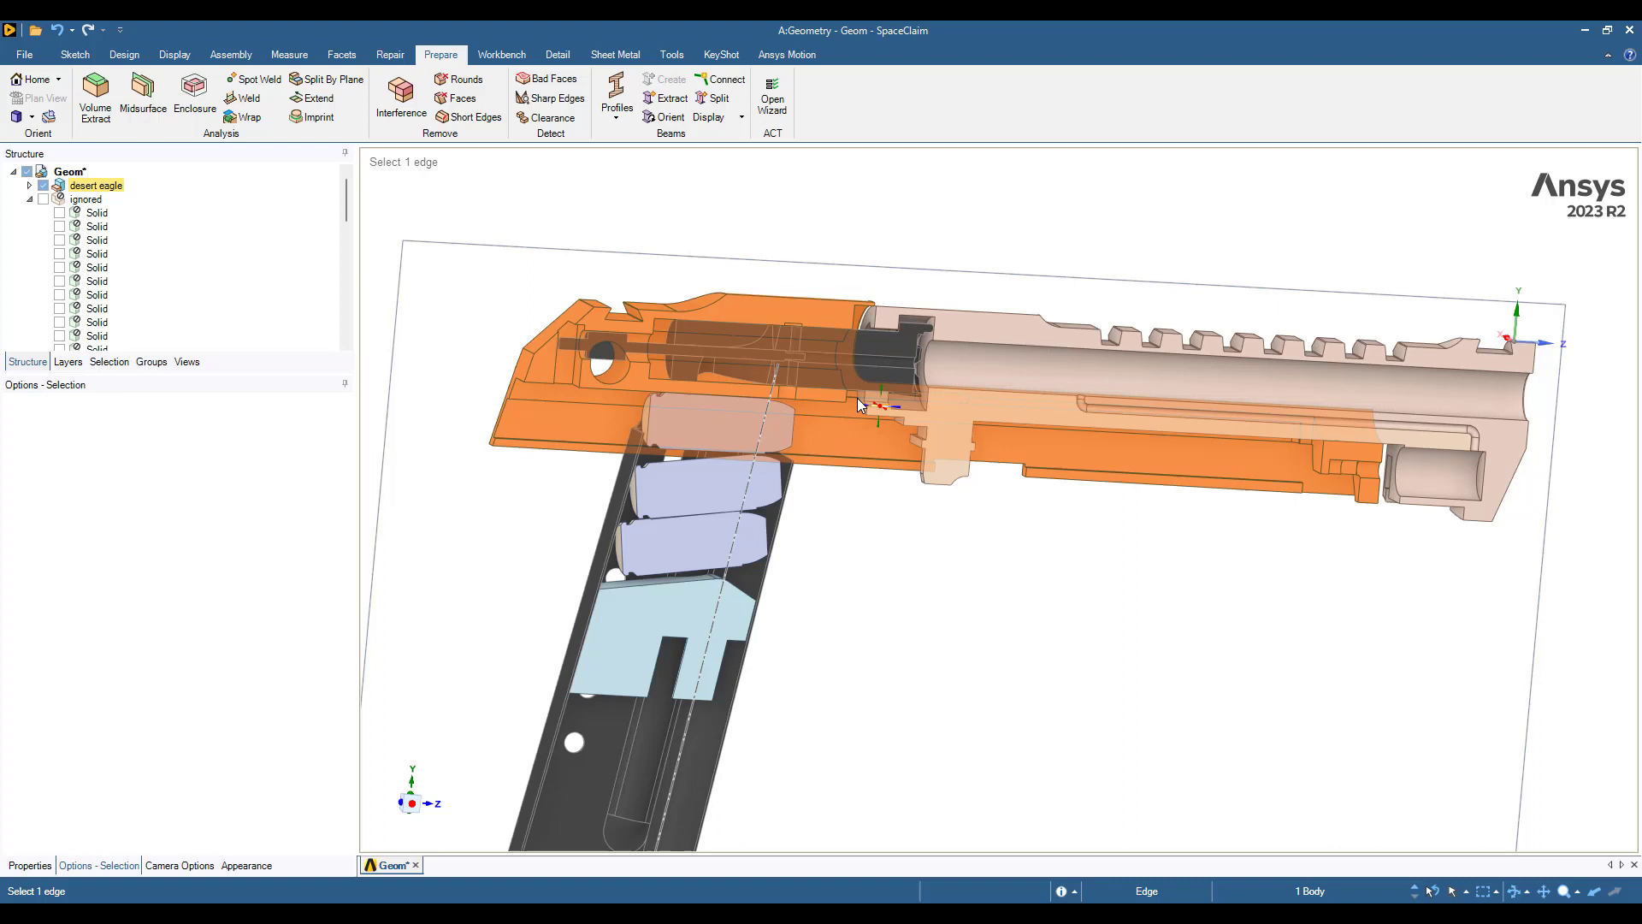
triple_click(866, 346)
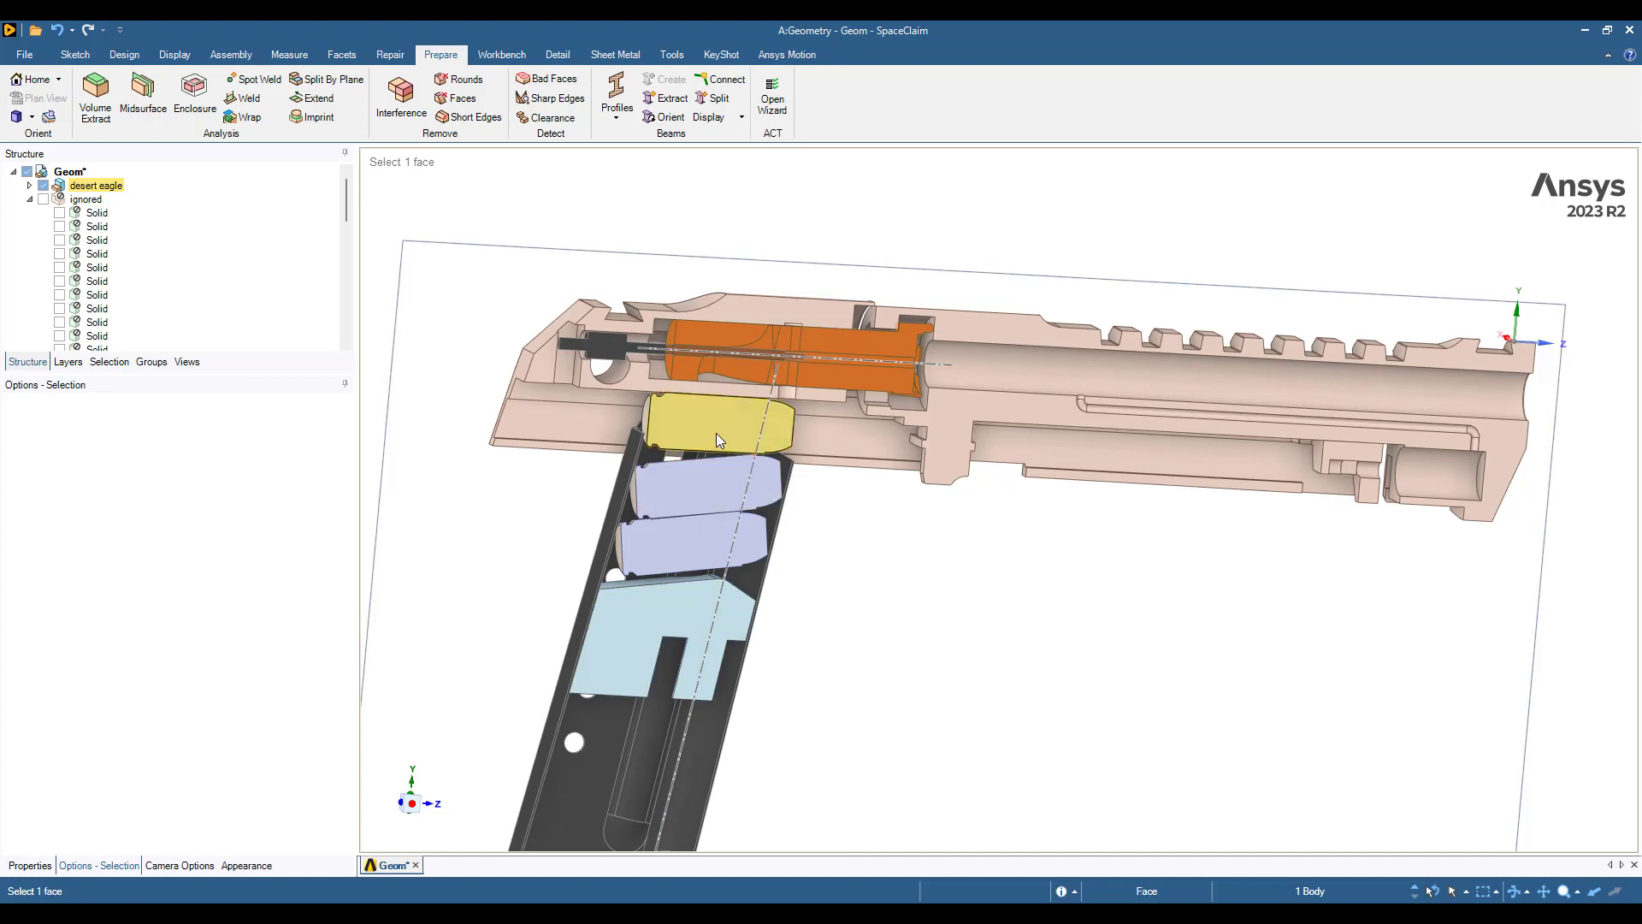
scroll(1127, 381, "down", 2)
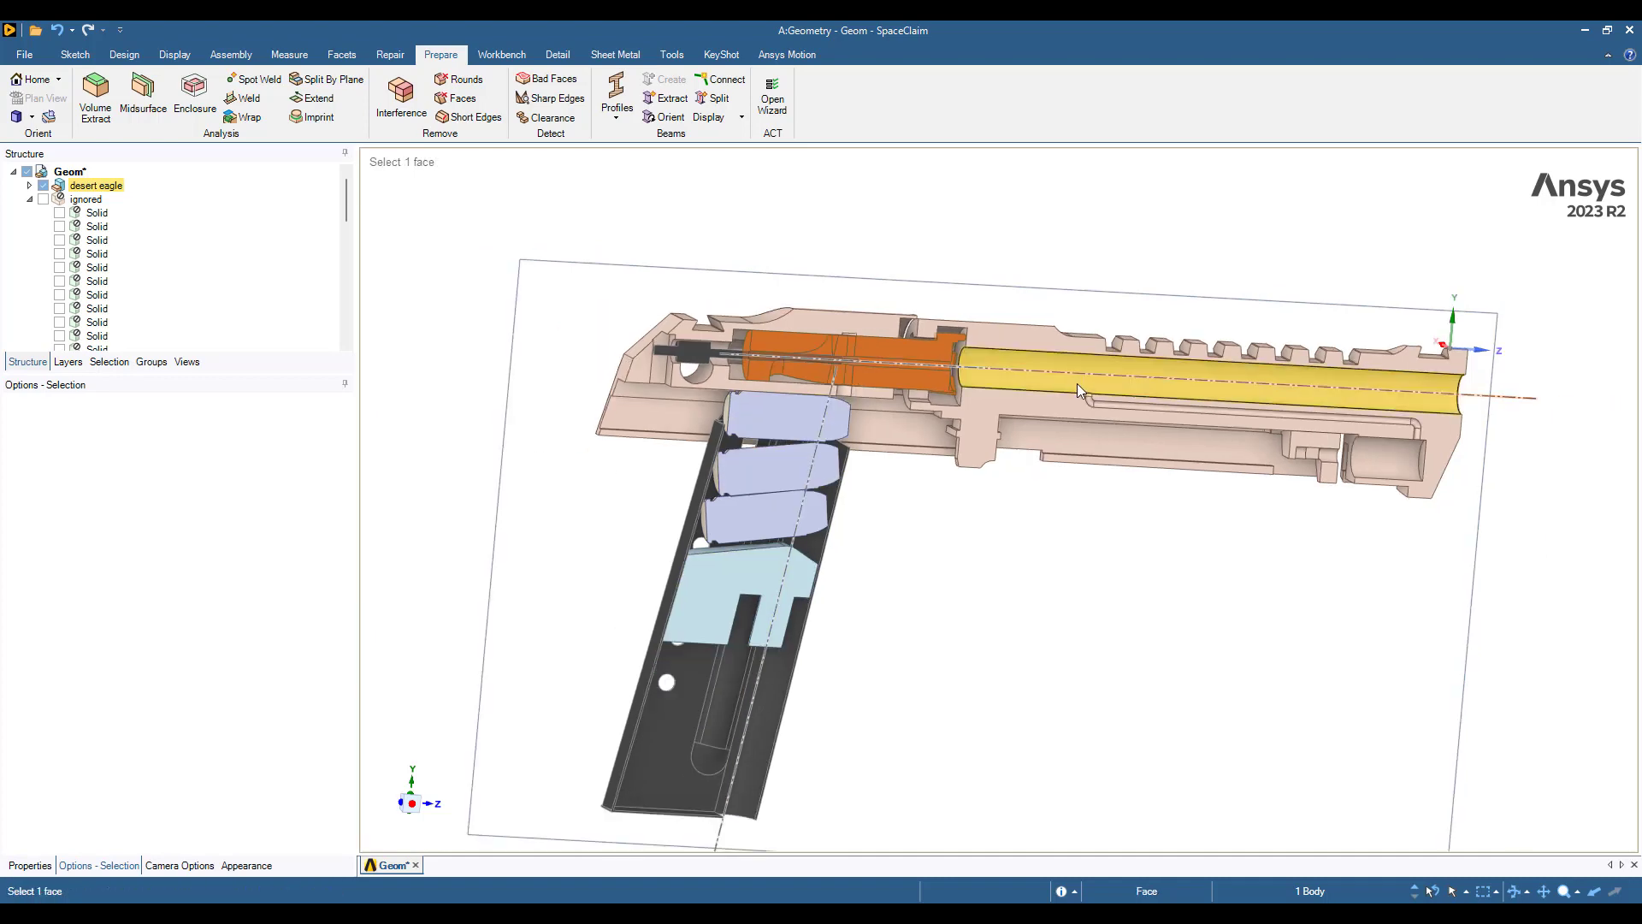
middle_click_drag(1076, 384, 968, 361)
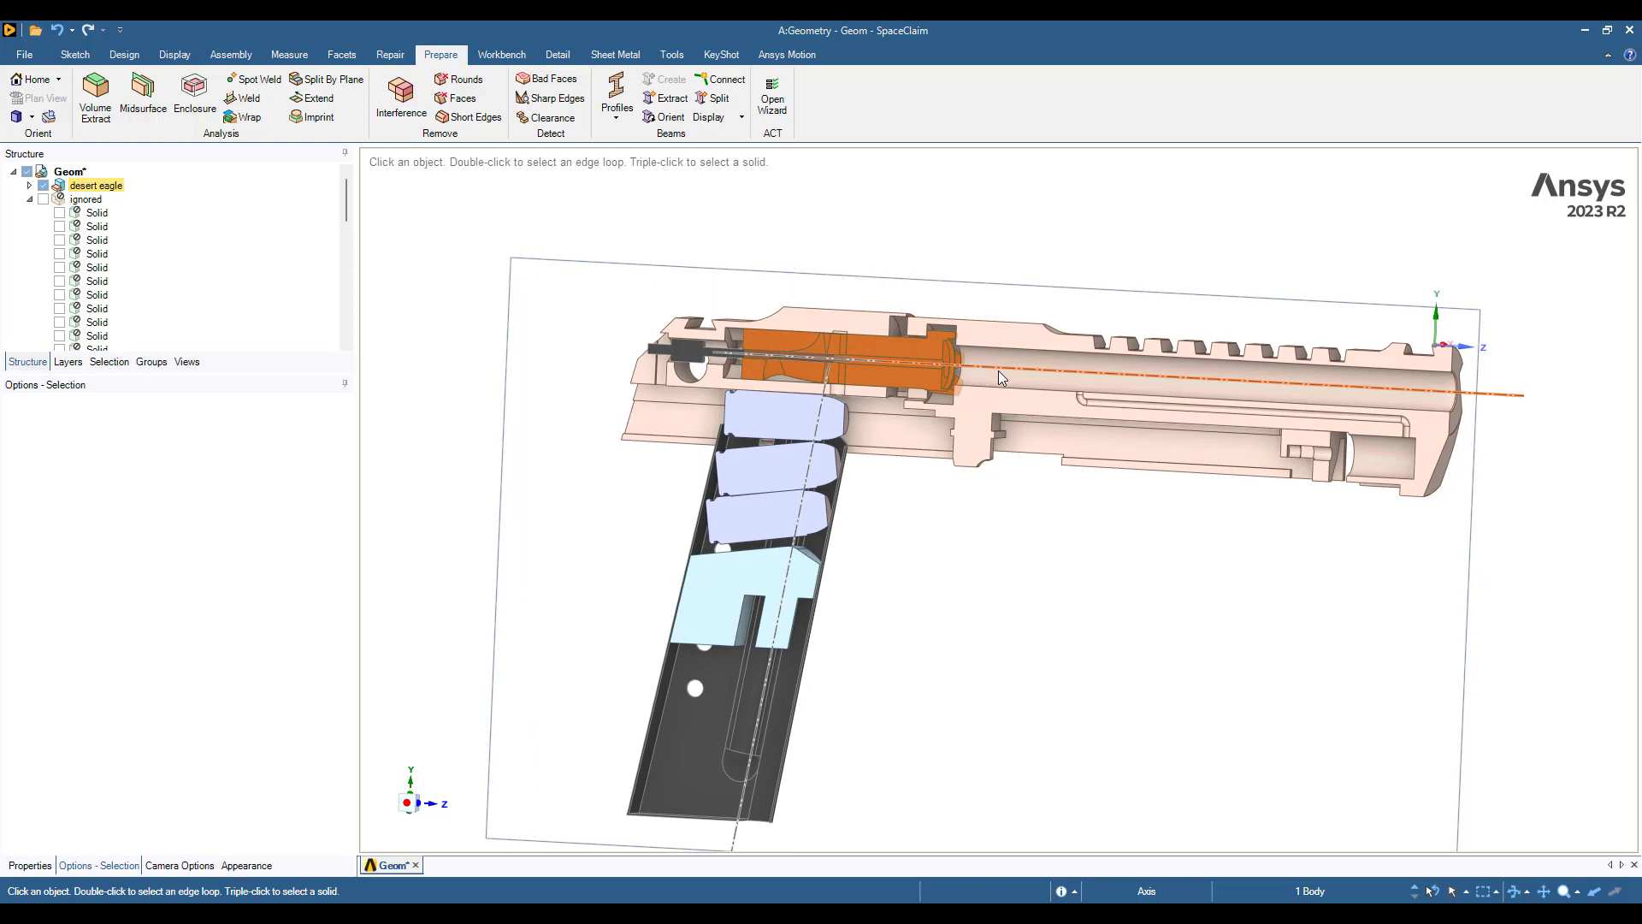